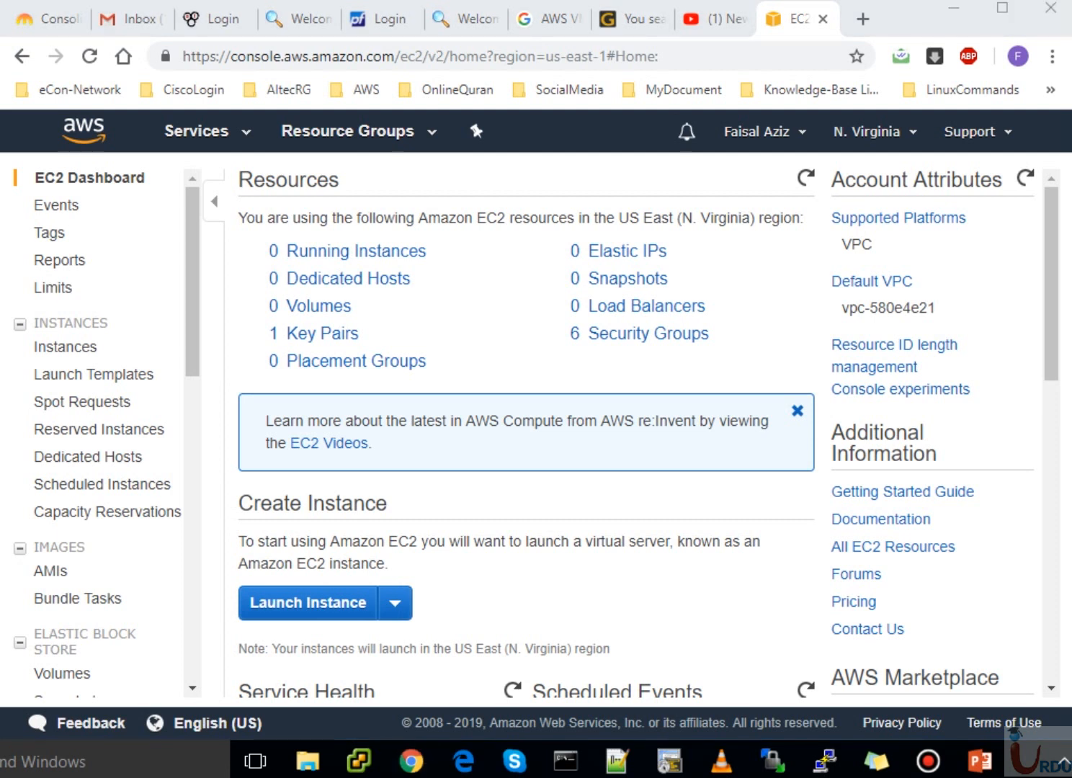
# Open the signed-in AWS account's settings page and look up its account ID.
pyautogui.click(757, 131)
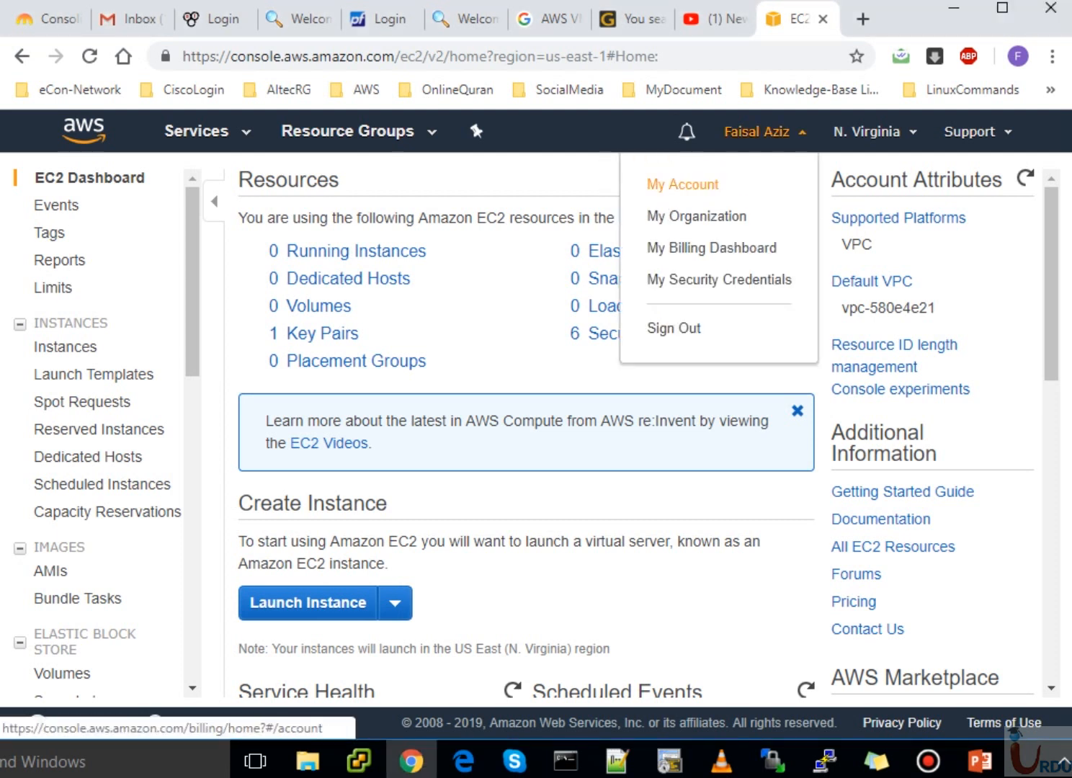
pyautogui.click(683, 184)
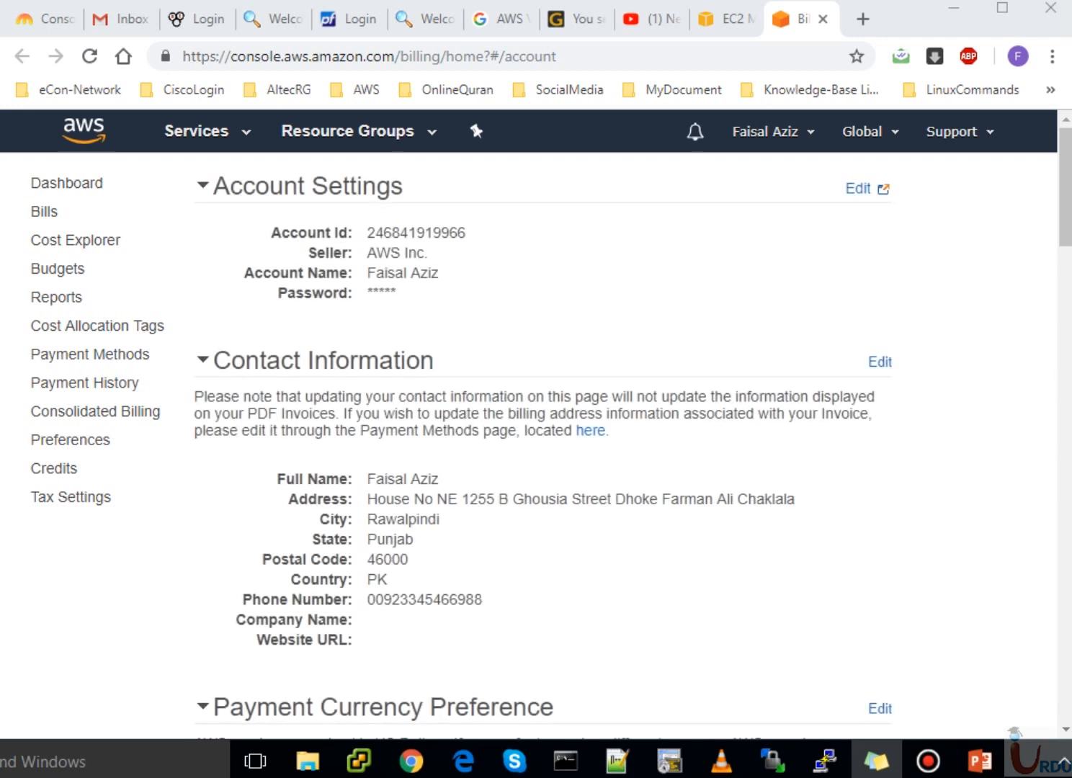
pyautogui.moveTo(469, 233); pyautogui.dragTo(366, 232)
pyautogui.click(490, 239)
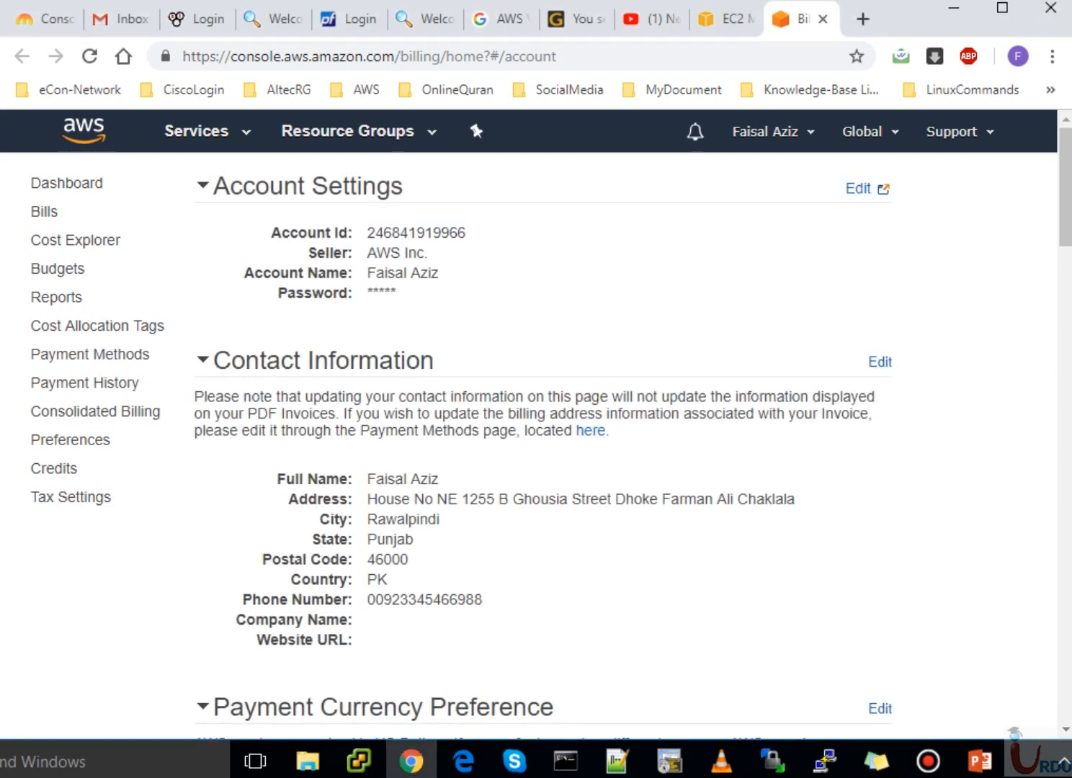
# Switch to Microsoft Edge and open the other AWS account's settings page to look up its account ID.
pyautogui.click(515, 761)
pyautogui.click(515, 761)
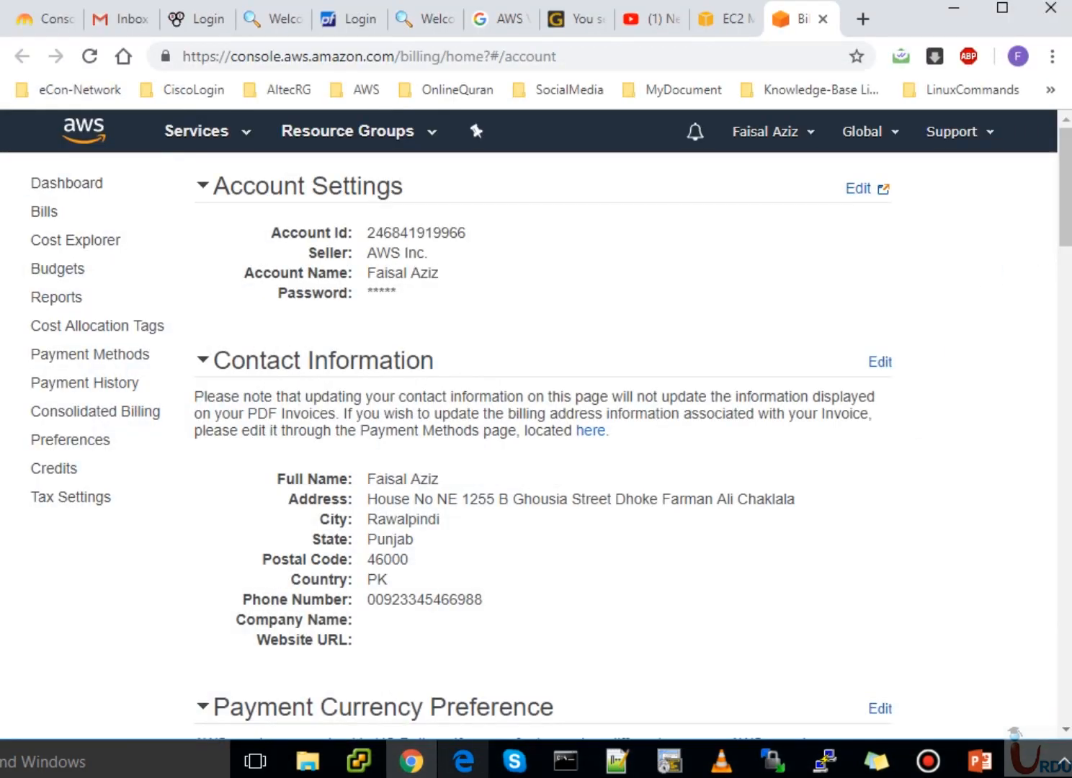
pyautogui.moveTo(463, 762)
pyautogui.click(461, 666)
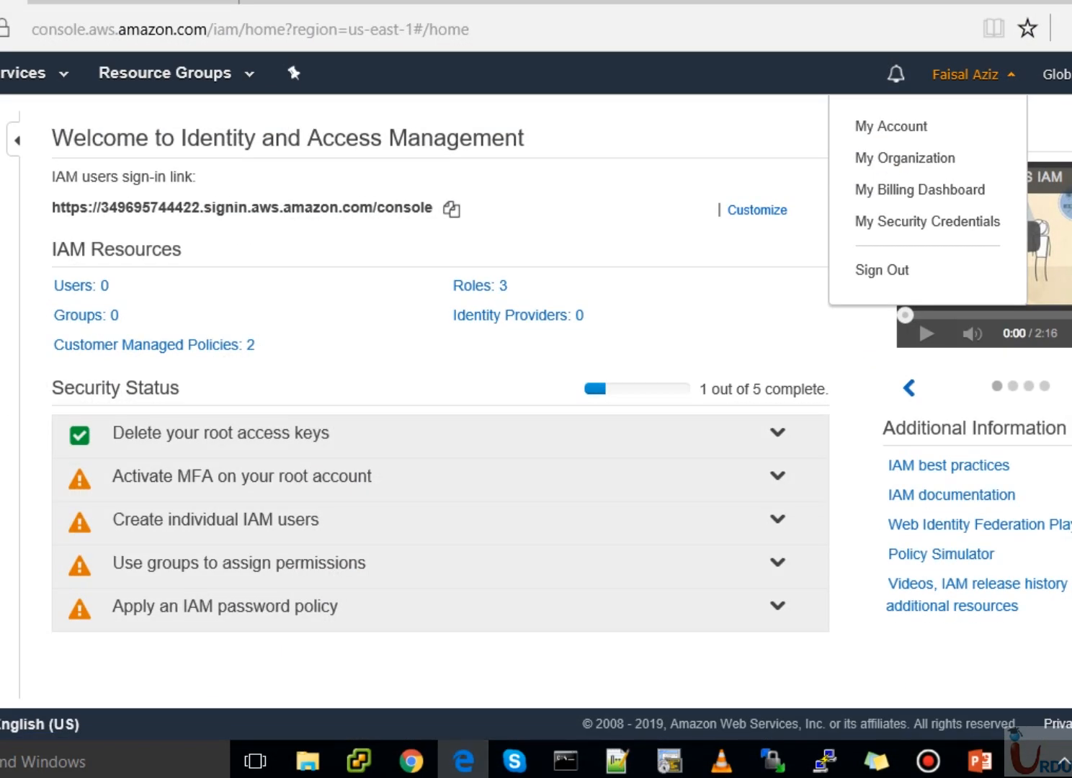
pyautogui.press('super+Down')
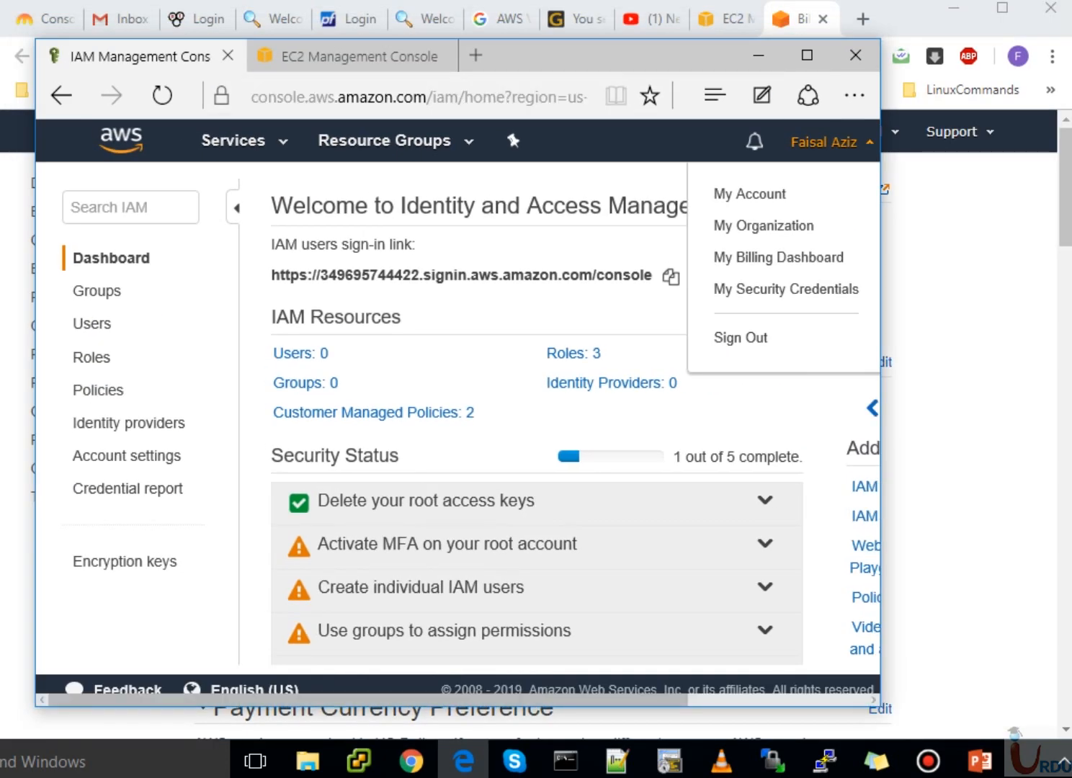
pyautogui.click(339, 56)
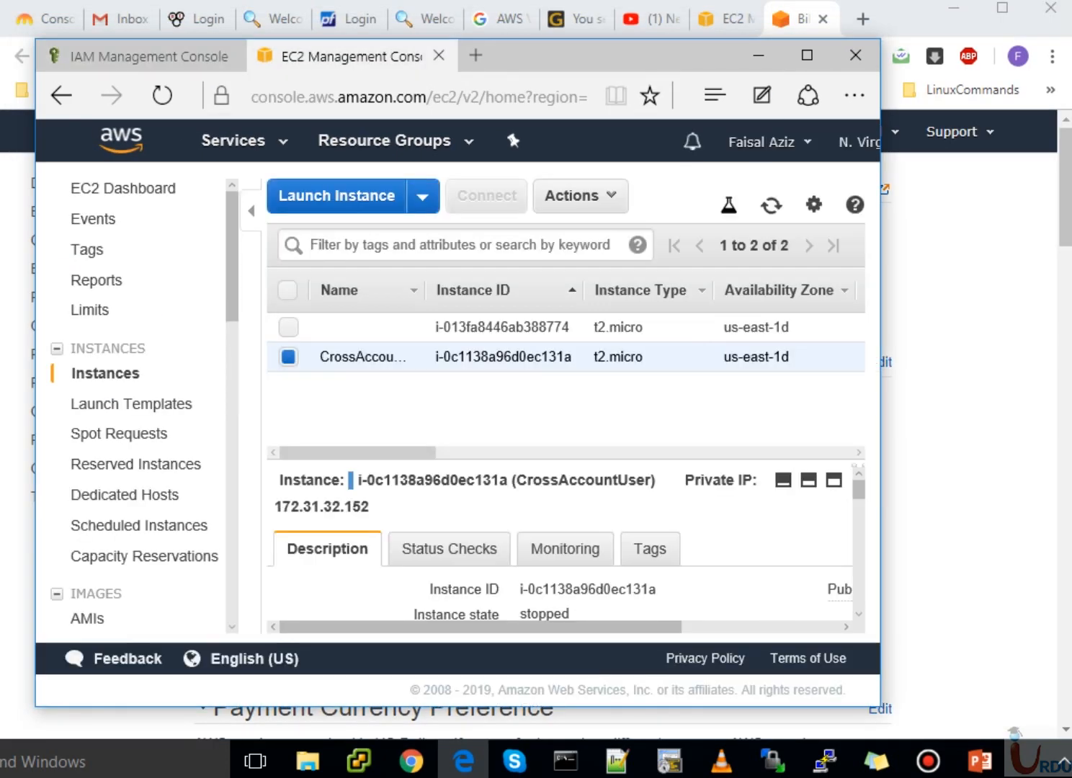
pyautogui.click(770, 142)
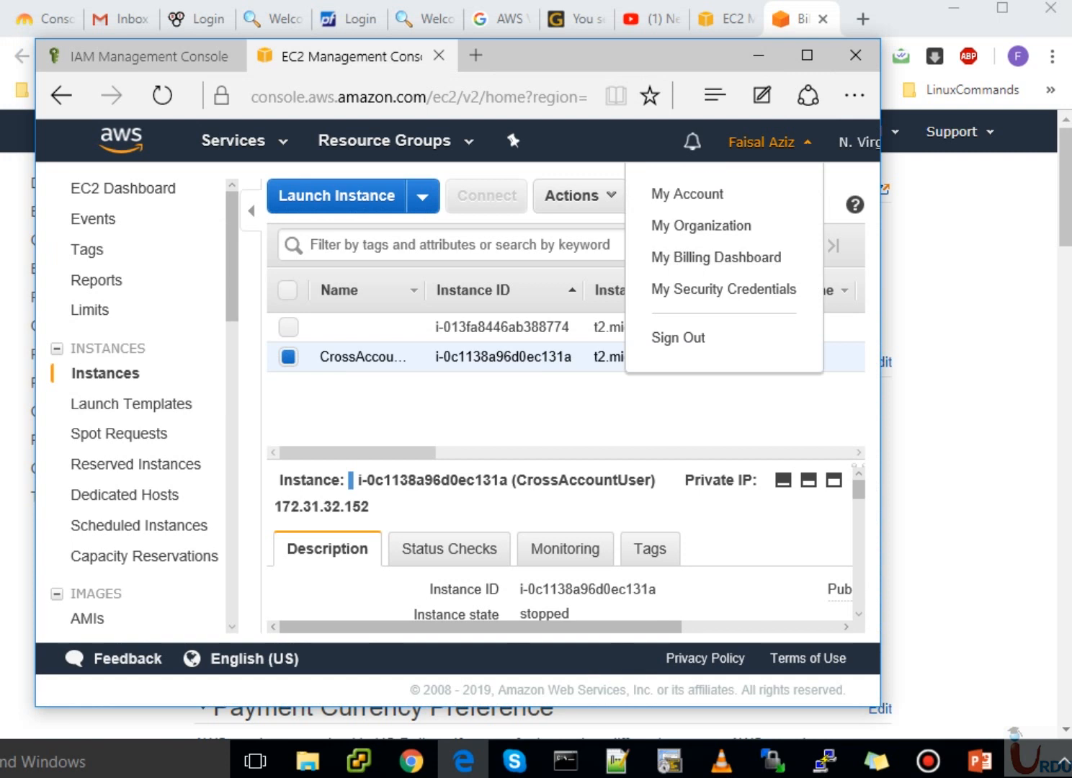
pyautogui.click(687, 191)
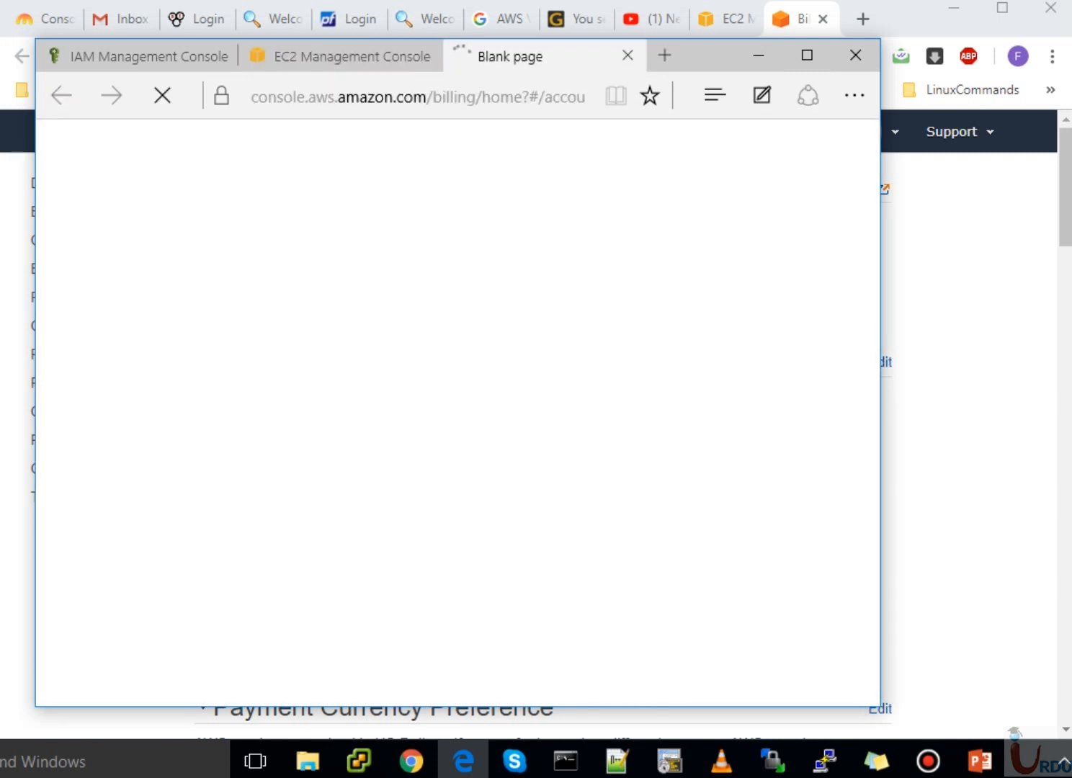
pyautogui.moveTo(880, 397); pyautogui.dragTo(1050, 396)
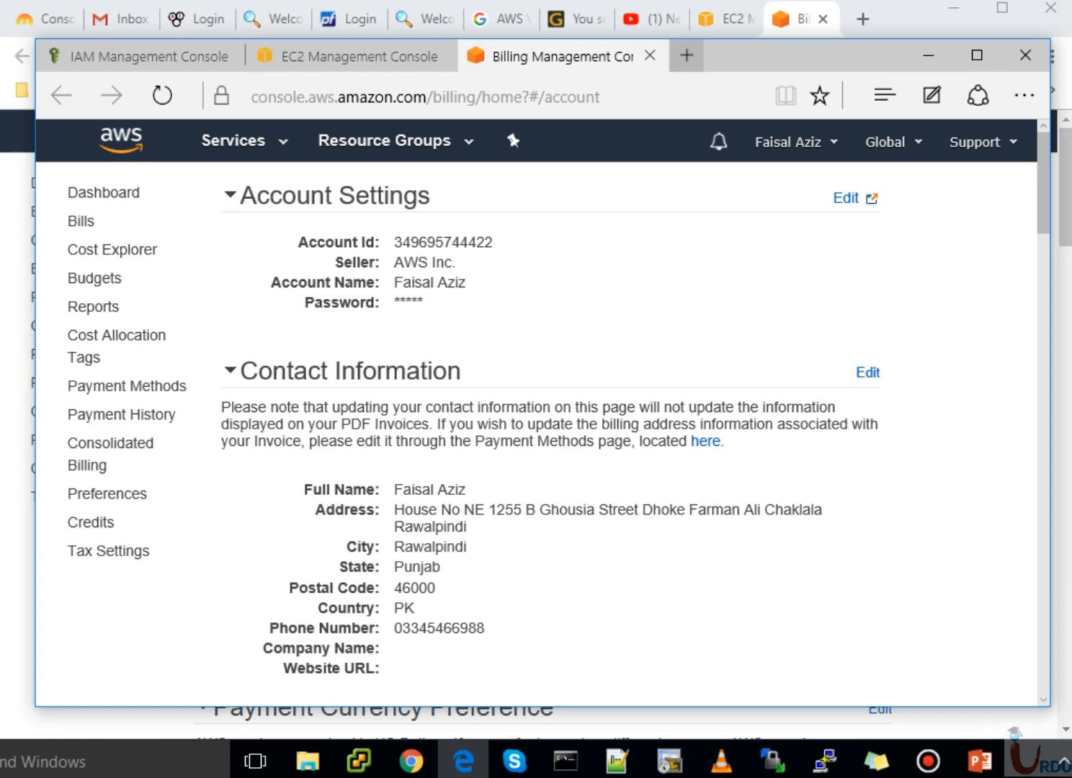
# Review the "Steps to configure Cross Account Access" slide in PowerPoint and return to the account page in Chrome.
pyautogui.click(800, 20)
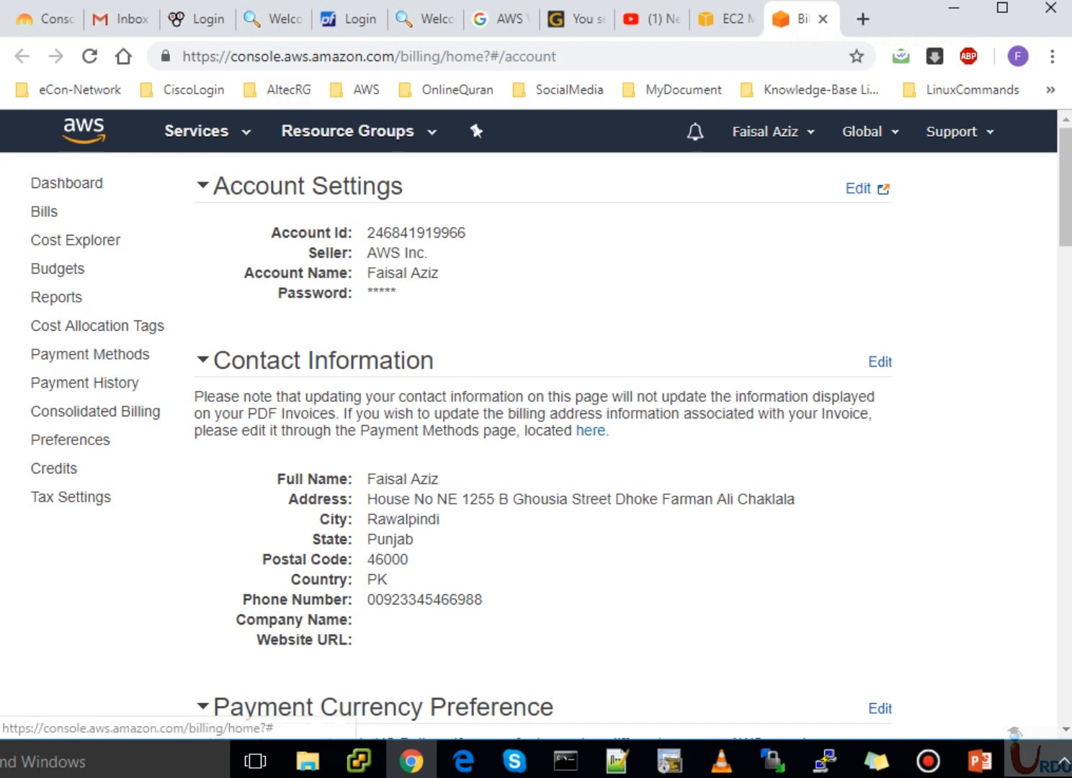
pyautogui.click(980, 762)
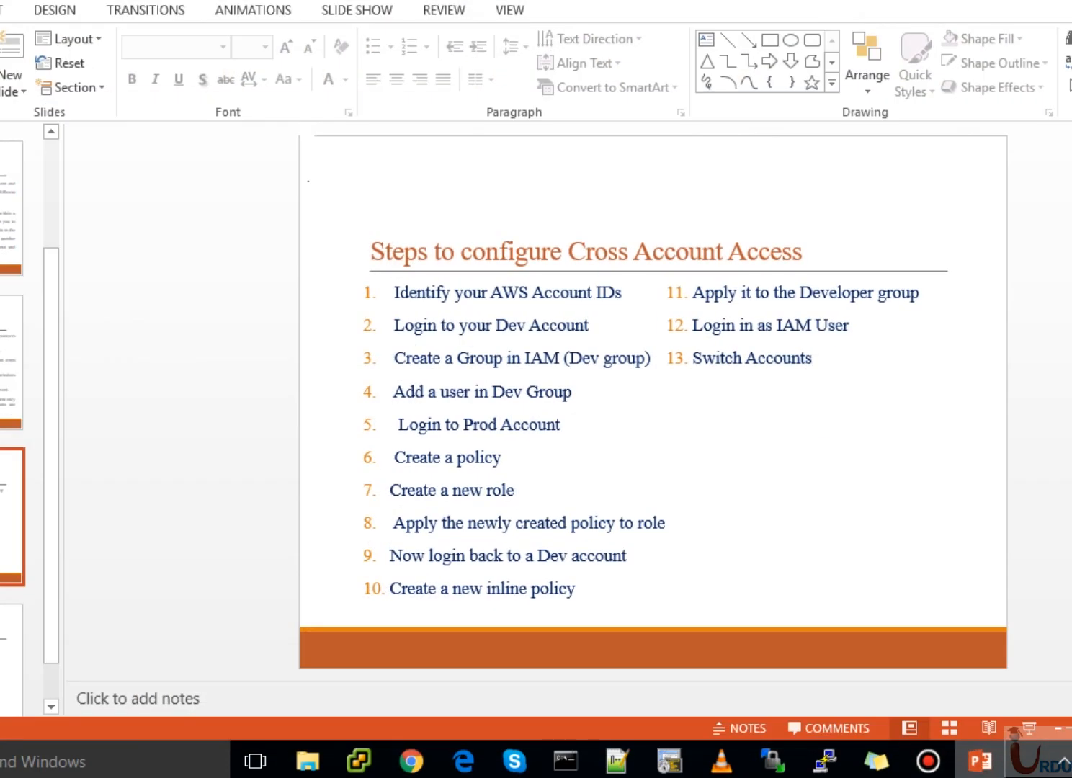
pyautogui.click(980, 762)
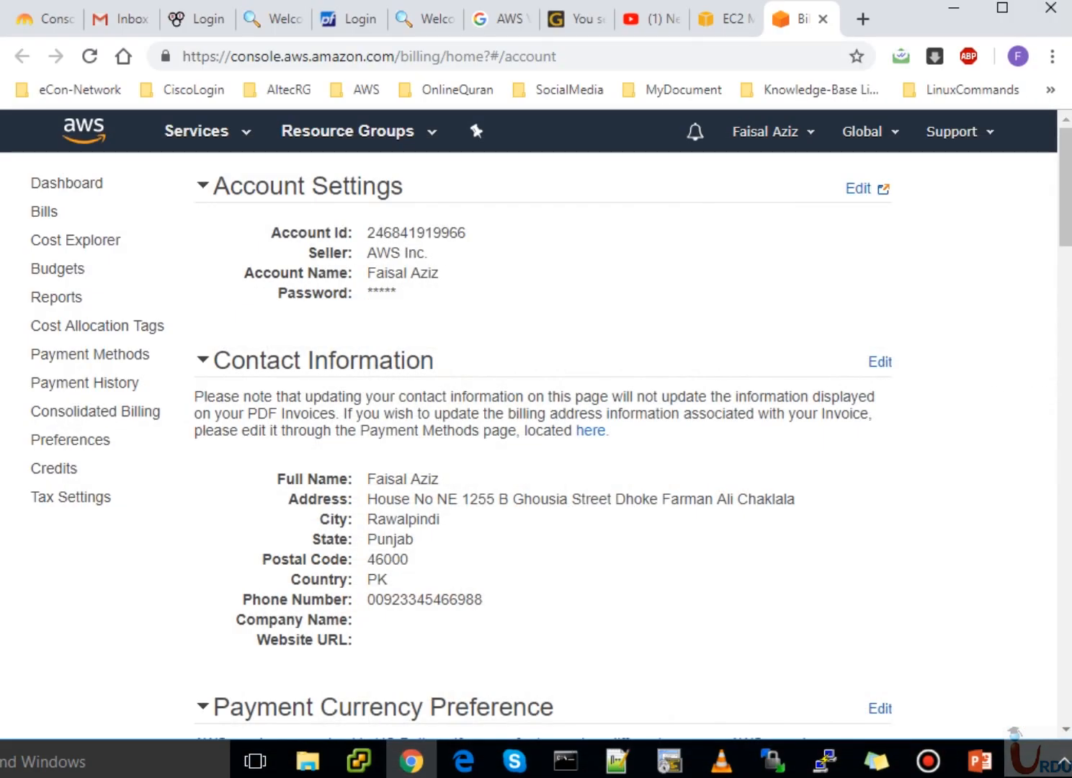
pyautogui.click(980, 762)
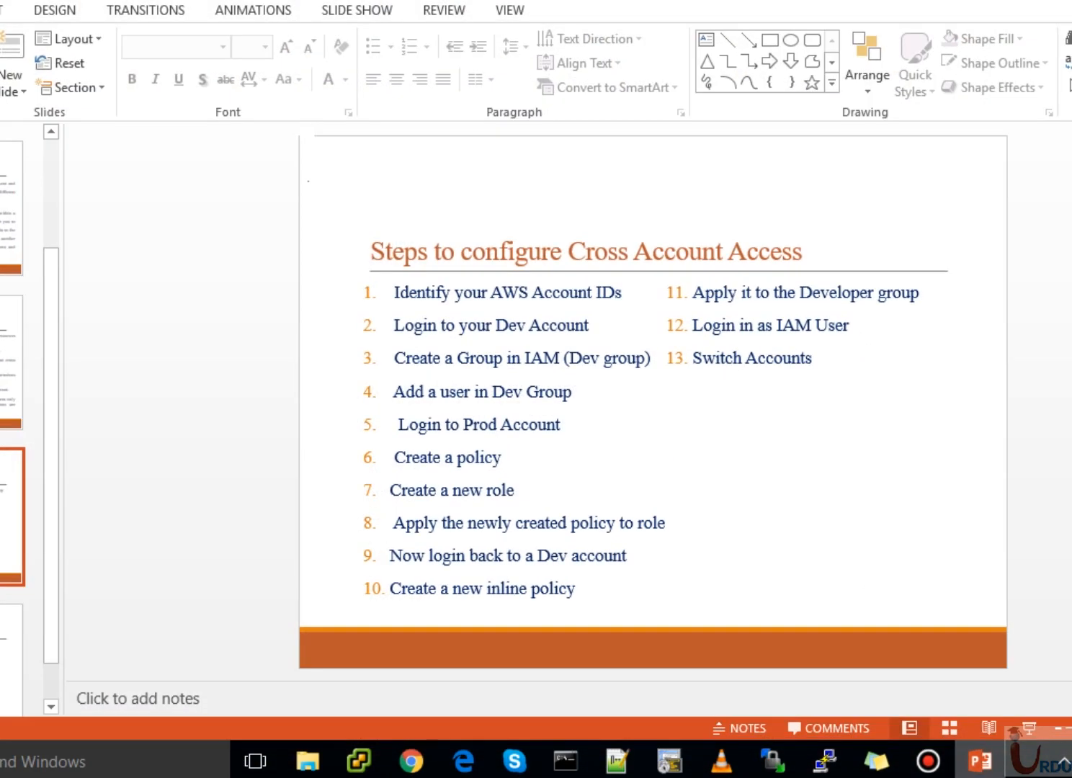
pyautogui.click(981, 762)
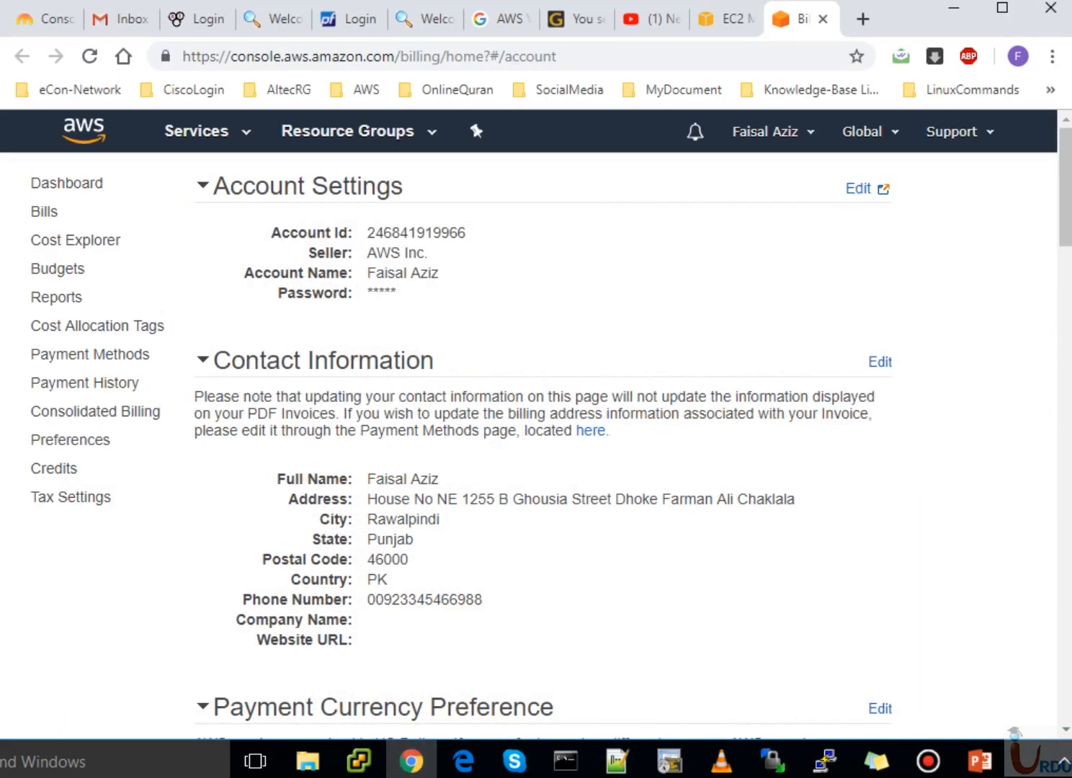
# Delete the AMI-policy and AMI-Role lines from the sticky note and move the note aside.
pyautogui.hotkey('alt', 'Tab')
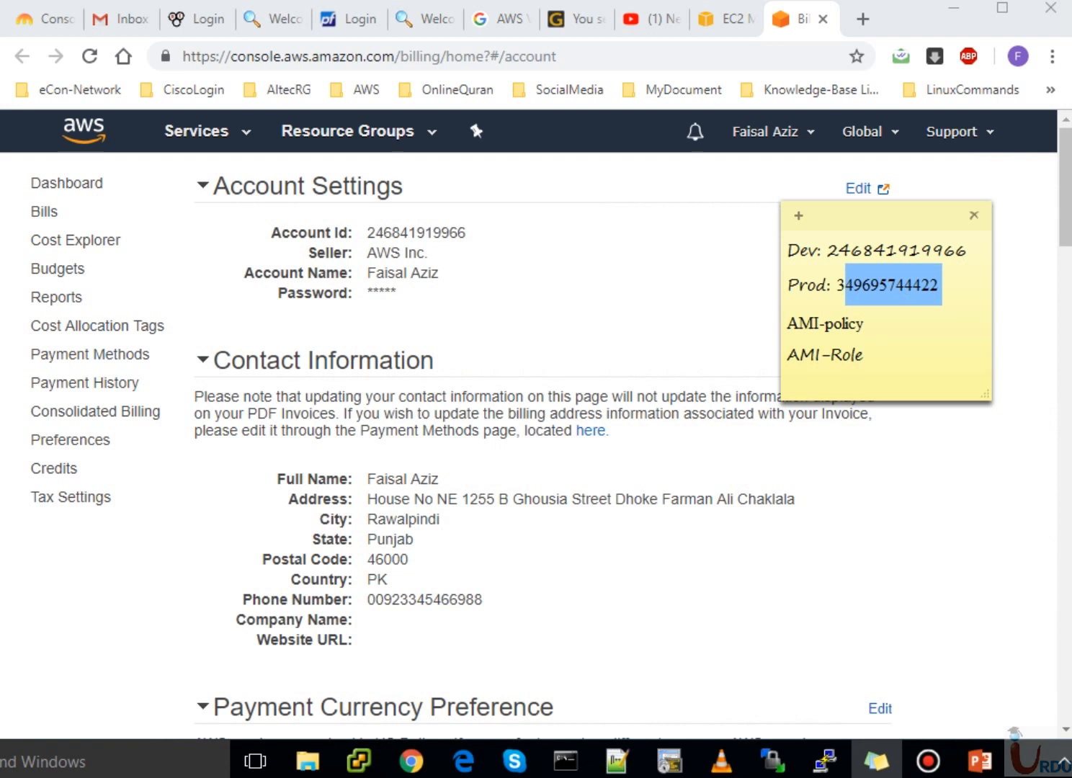
pyautogui.moveTo(866, 355); pyautogui.dragTo(789, 325)
pyautogui.press('BackSpace')
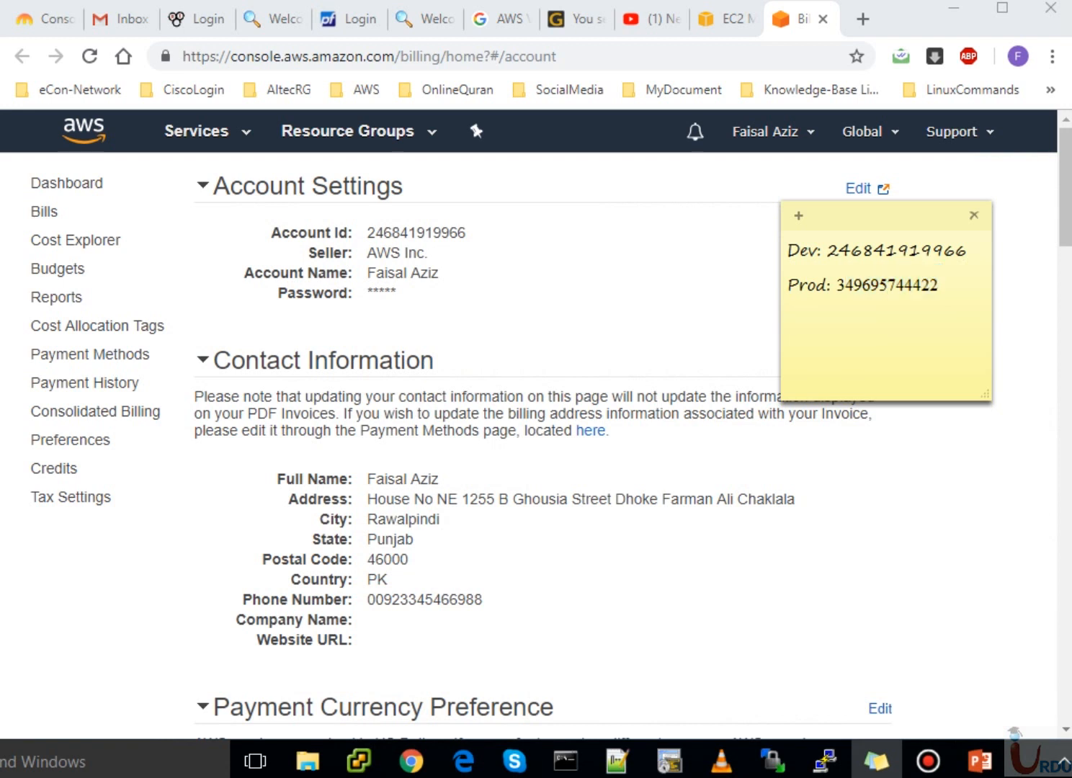
pyautogui.moveTo(887, 215); pyautogui.dragTo(947, 258)
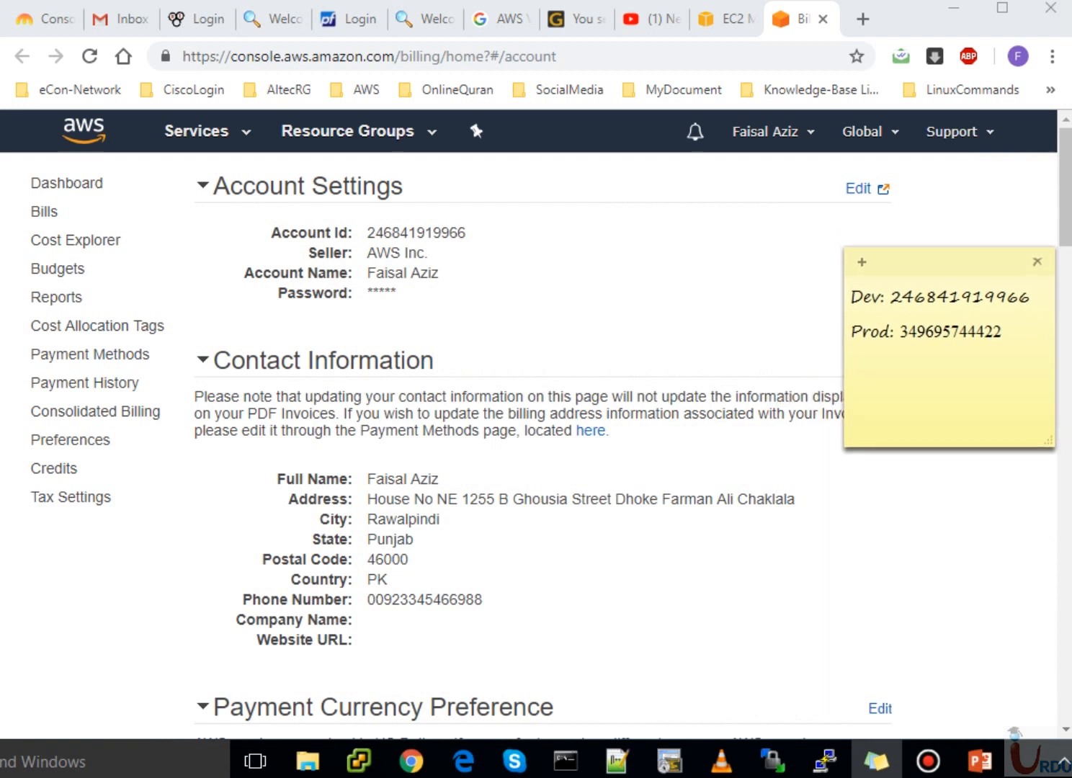
pyautogui.hotkey('alt', 'Tab')
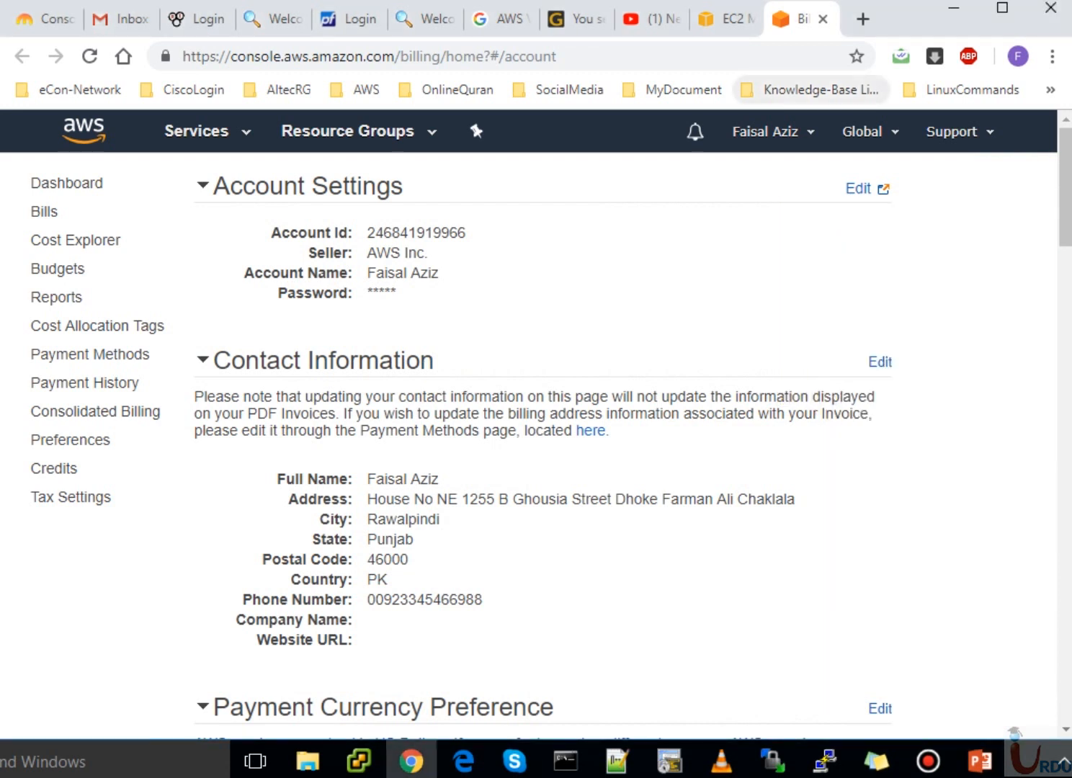
# Create an IAM group named production-account-useraccess in the Dev account without attaching any policy.
pyautogui.click(196, 131)
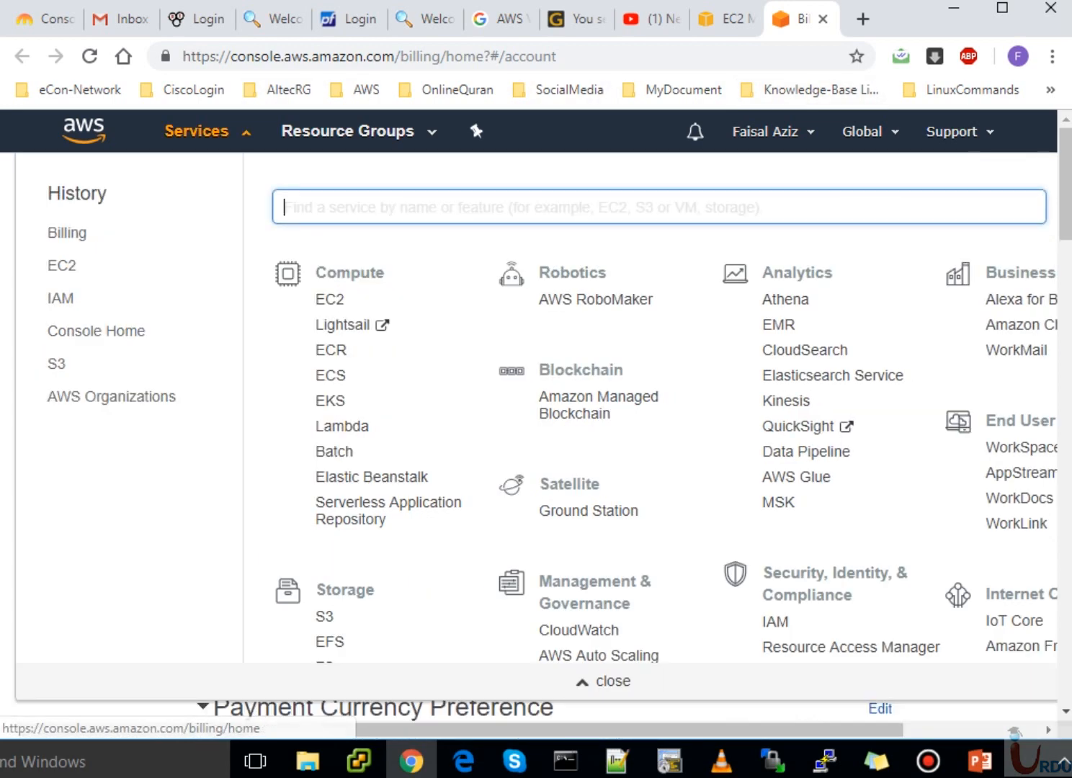
pyautogui.click(60, 298)
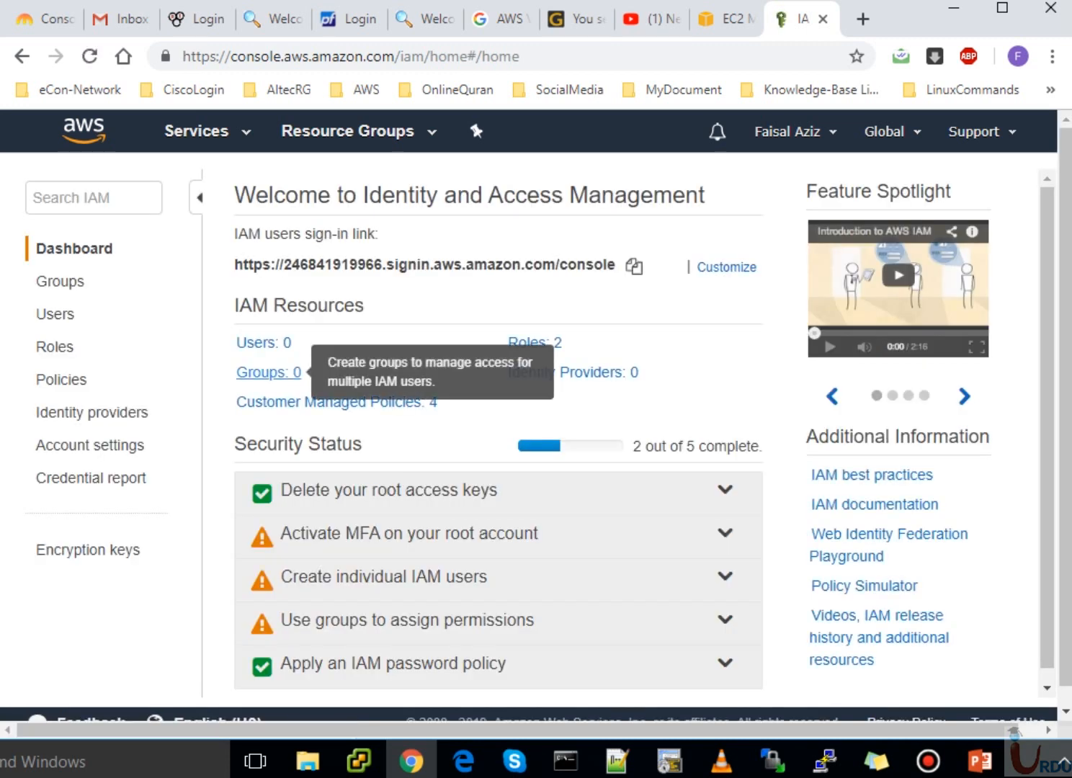
pyautogui.click(268, 372)
pyautogui.click(313, 187)
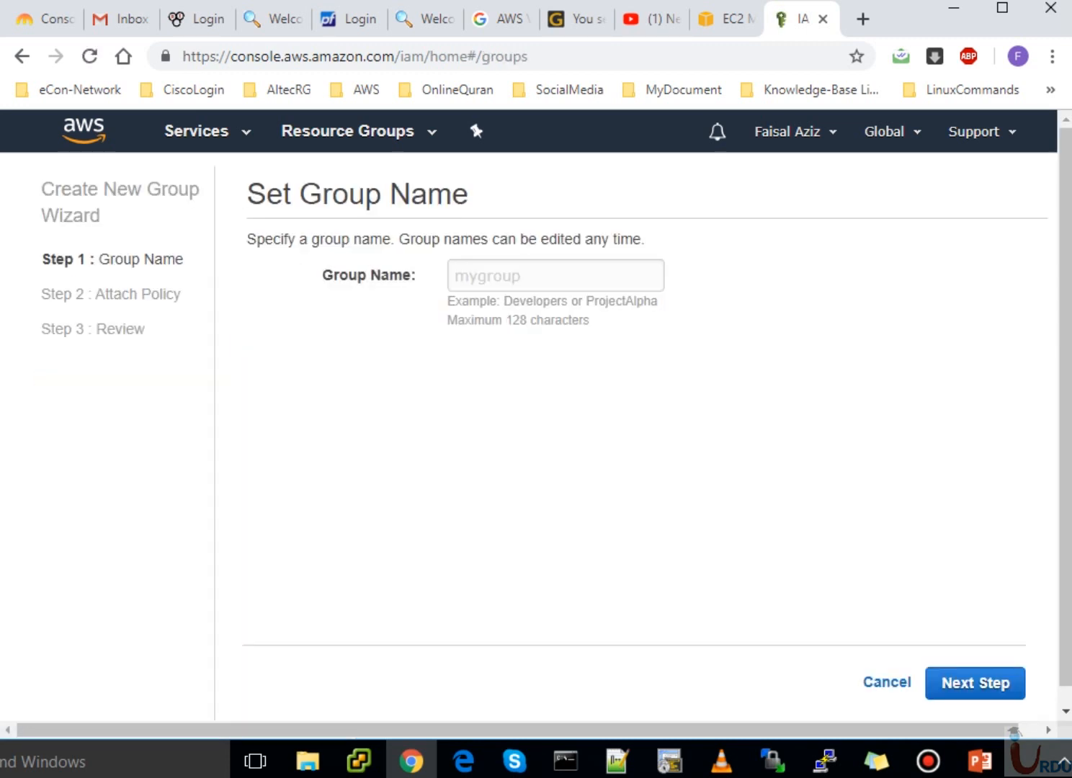
pyautogui.click(555, 275)
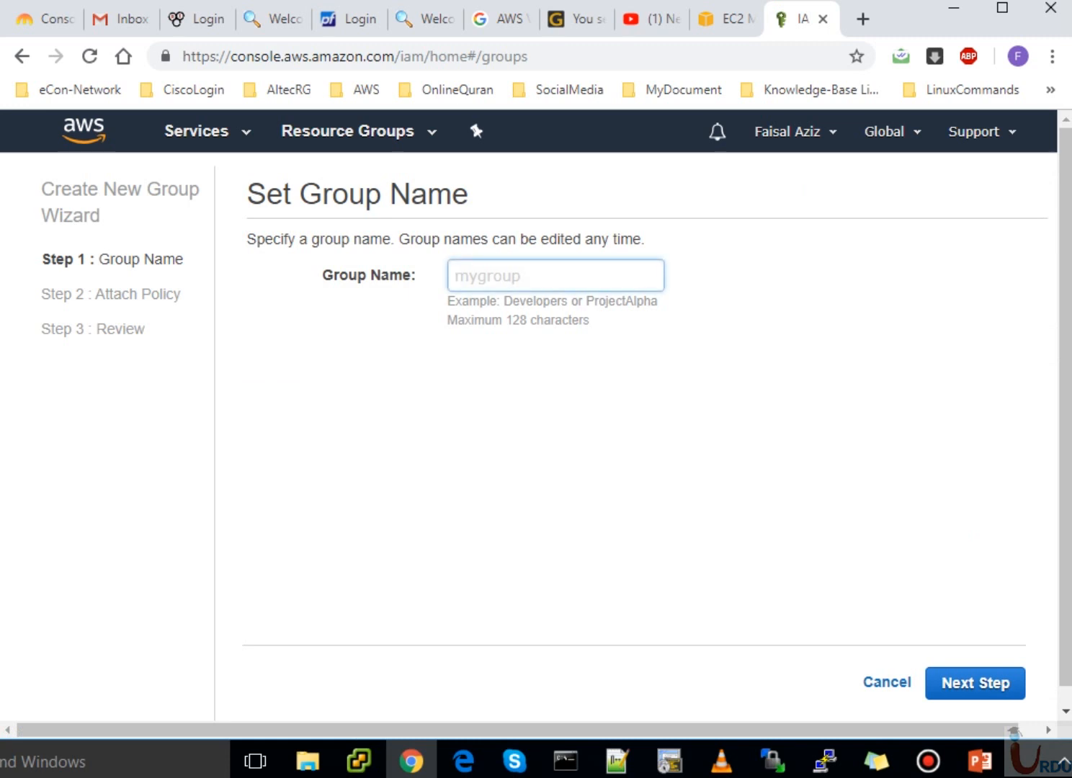
pyautogui.write('production-account')
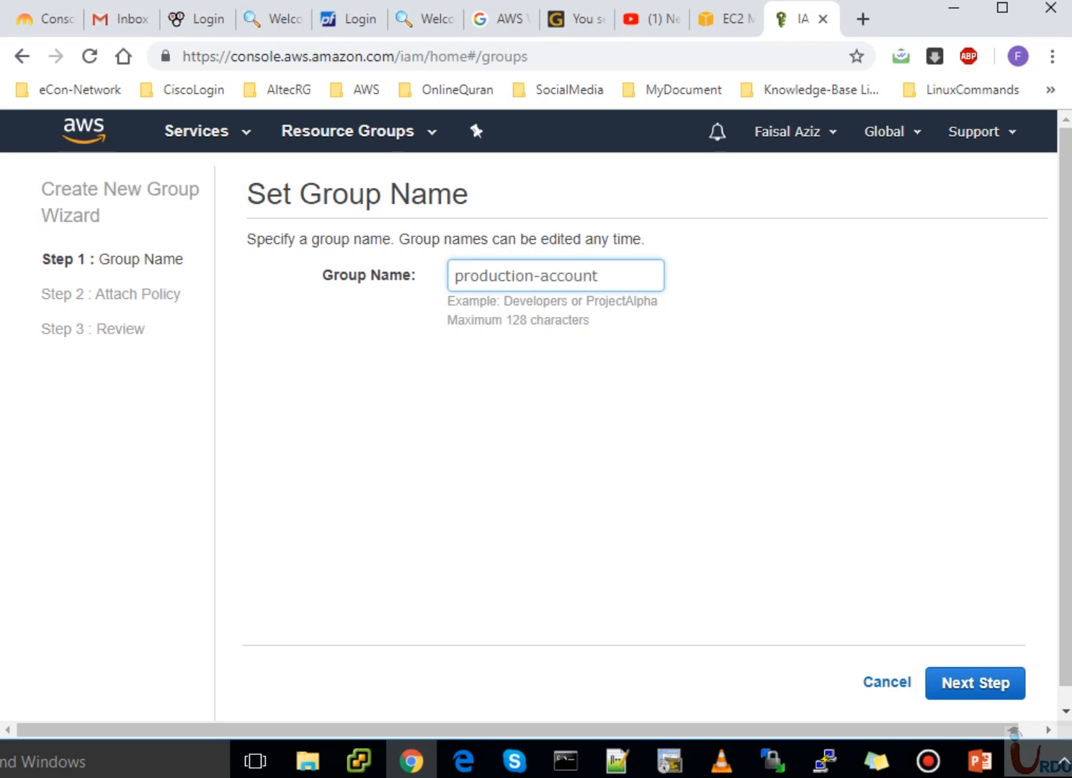
pyautogui.write('-useraccess')
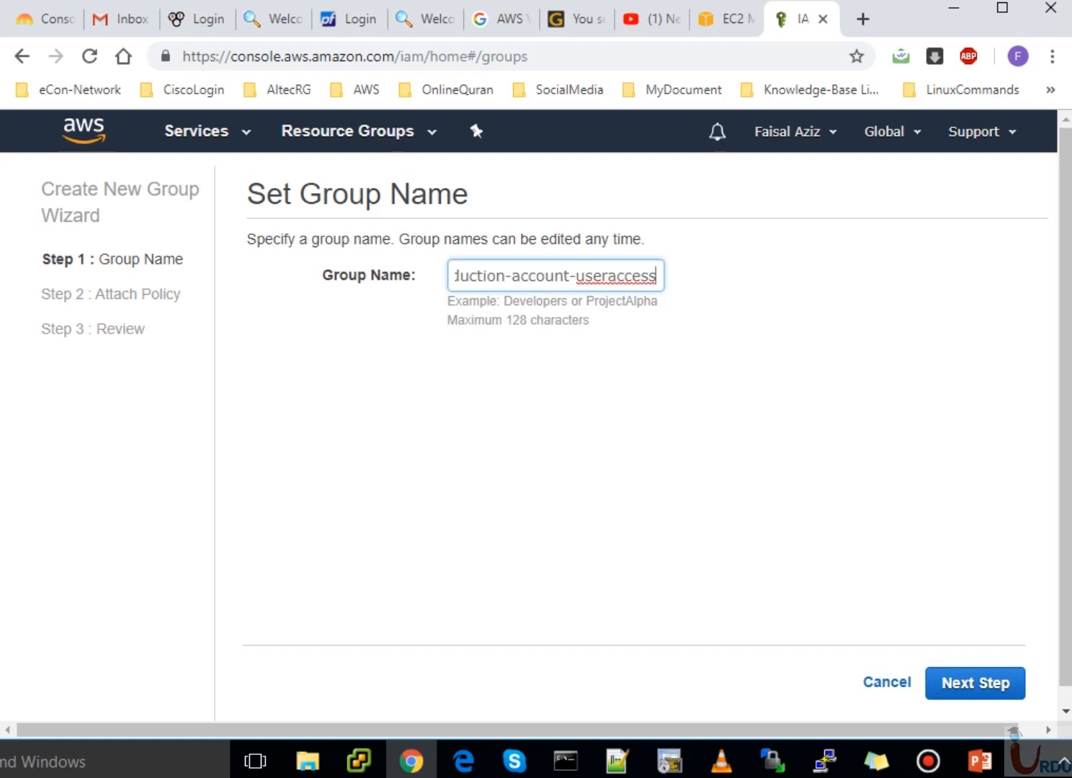
pyautogui.click(975, 683)
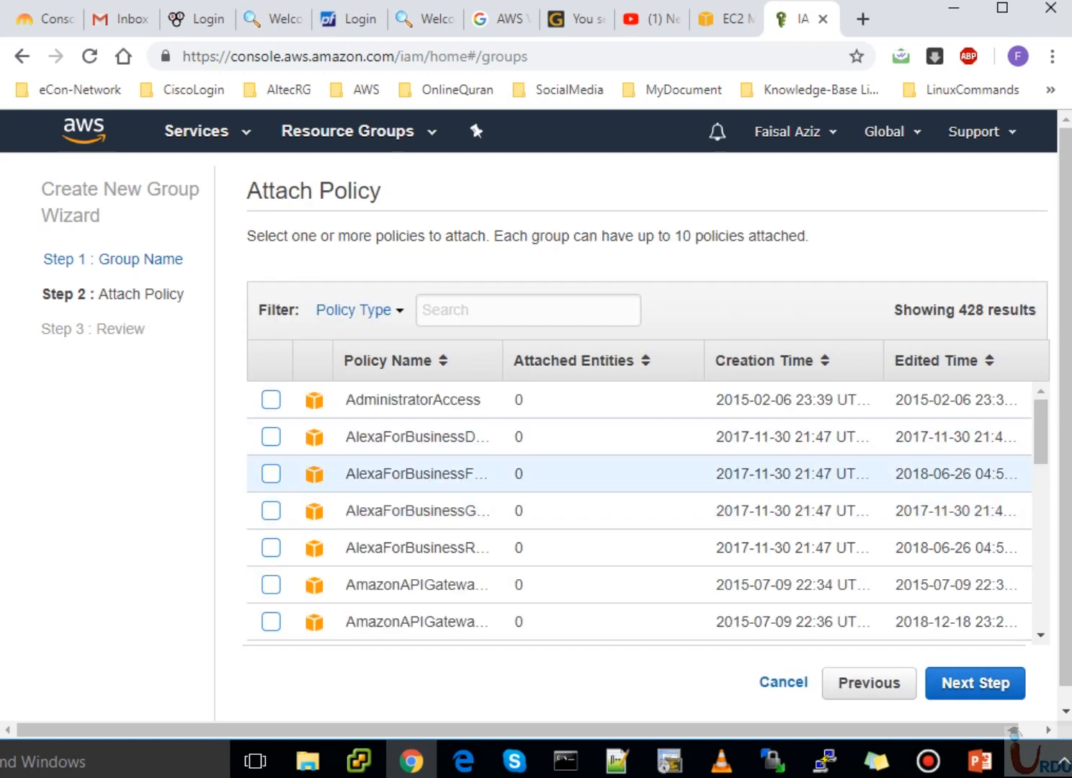
pyautogui.click(975, 683)
pyautogui.click(976, 683)
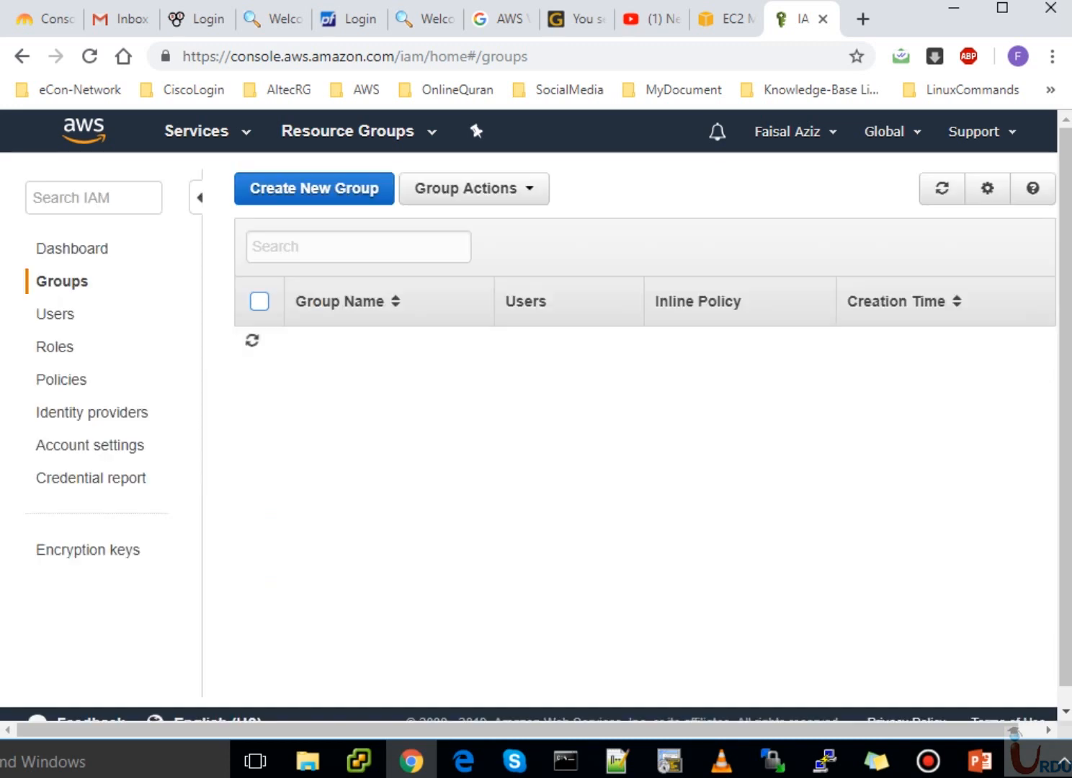
# Start adding an IAM user, entering the person's first name as user name and enabling AWS Management Console access.
pyautogui.click(55, 314)
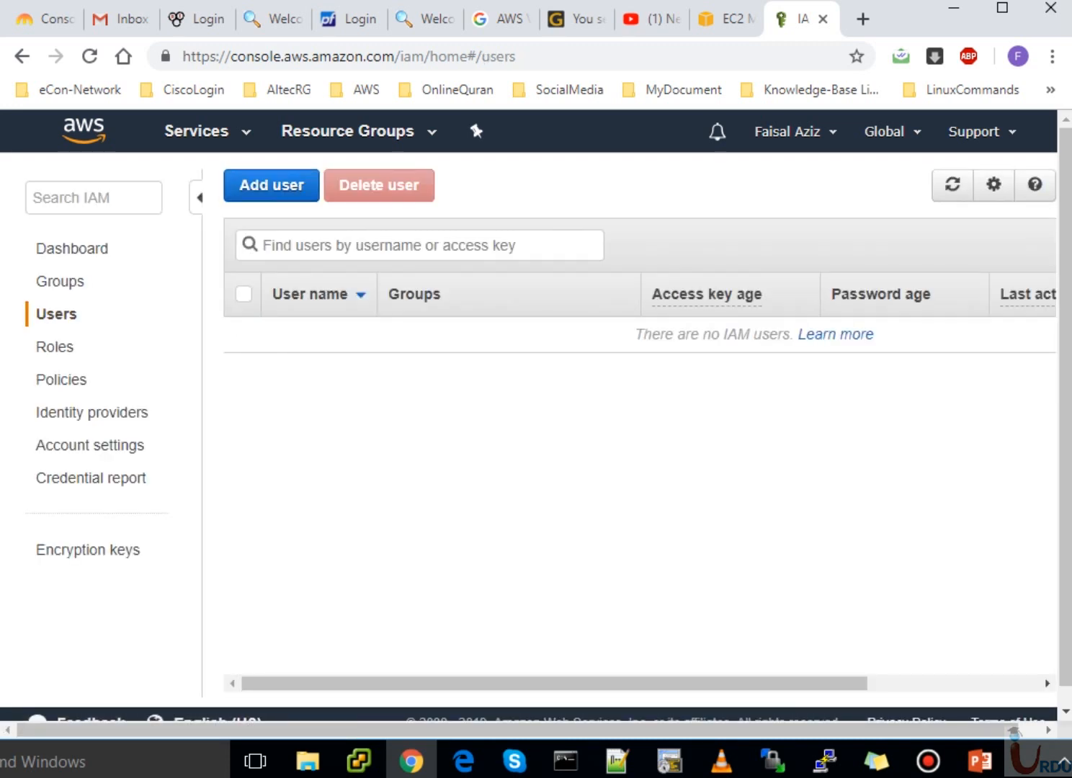
pyautogui.click(272, 185)
pyautogui.write('faisal')
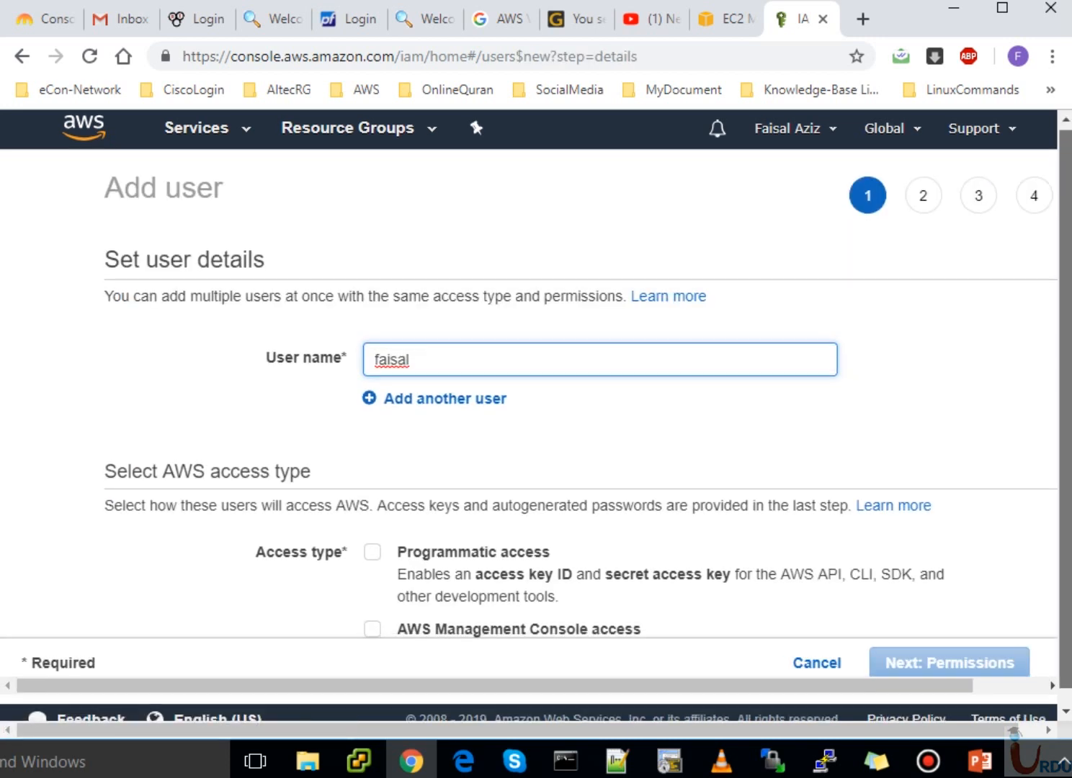
pyautogui.scroll(-1, 536, 415)
pyautogui.click(372, 614)
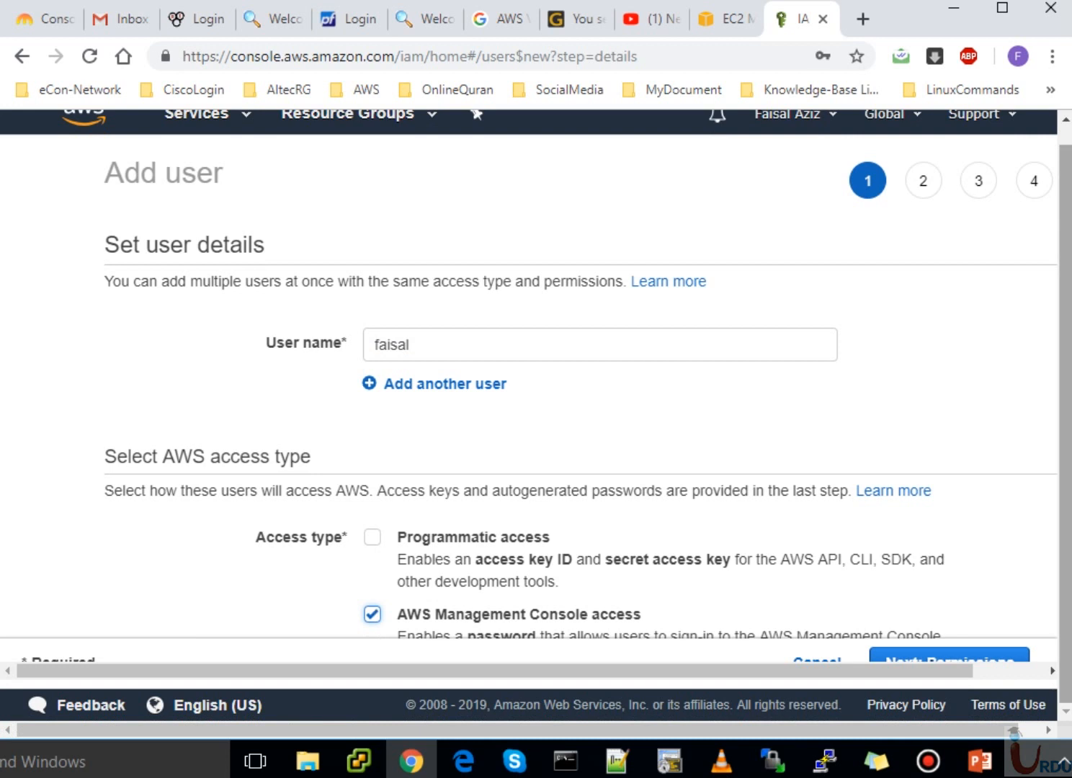
pyautogui.click(949, 656)
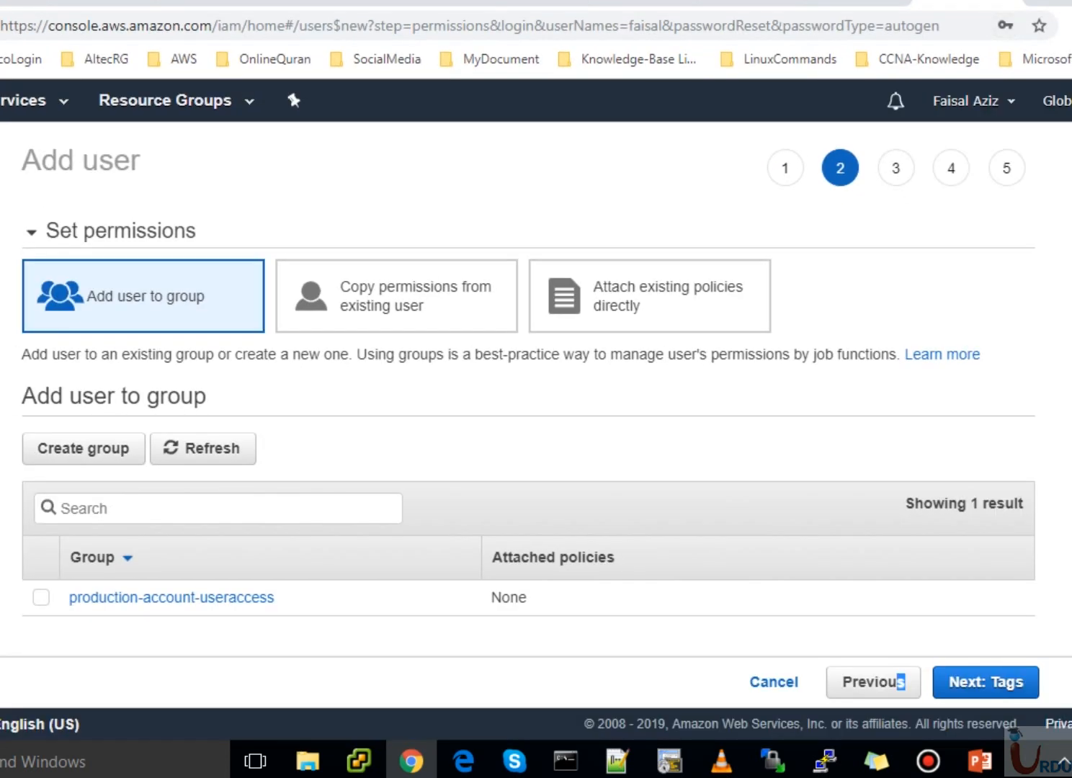
pyautogui.scroll(-3, 901, 682)
pyautogui.click(873, 682)
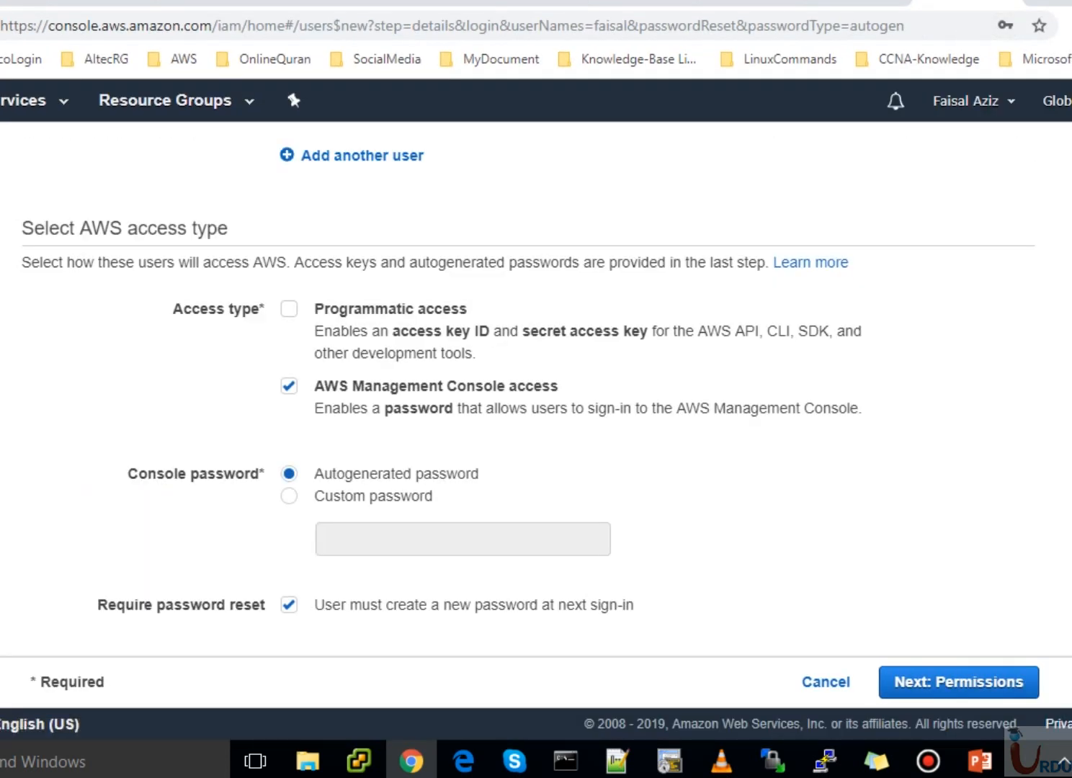
# Choose a custom console password for the new user, enter the password and make it visible.
pyautogui.click(289, 495)
pyautogui.click(462, 515)
pyautogui.write('•••••••••')
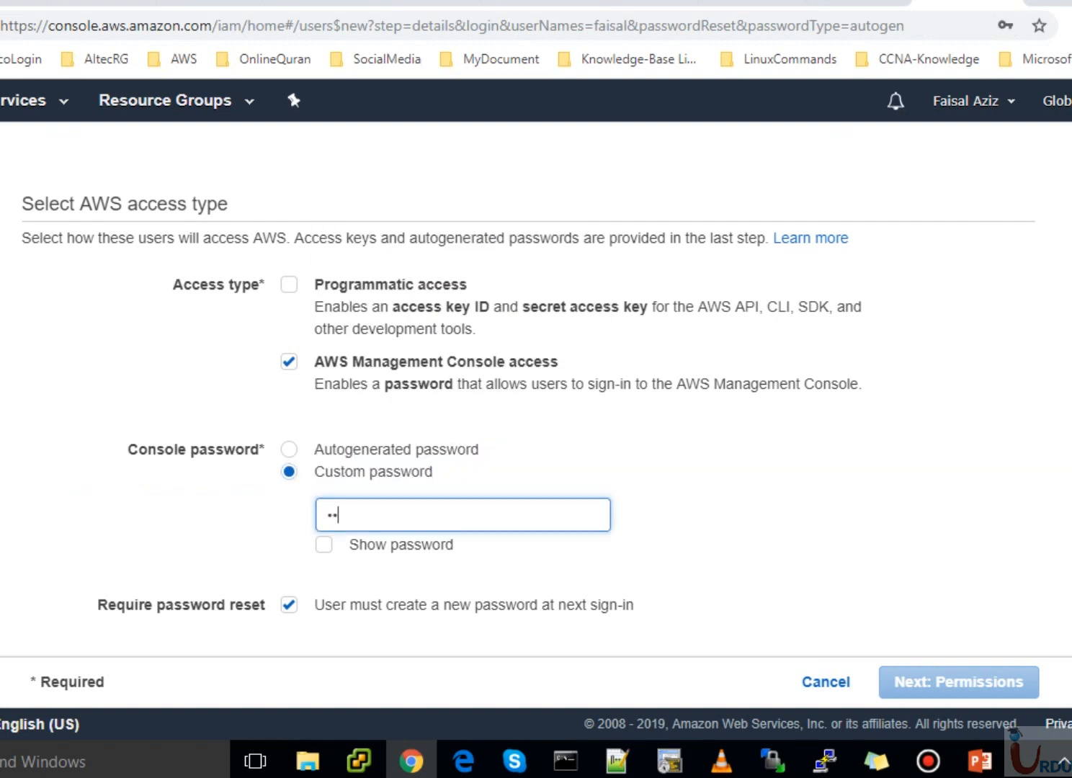
pyautogui.write('•')
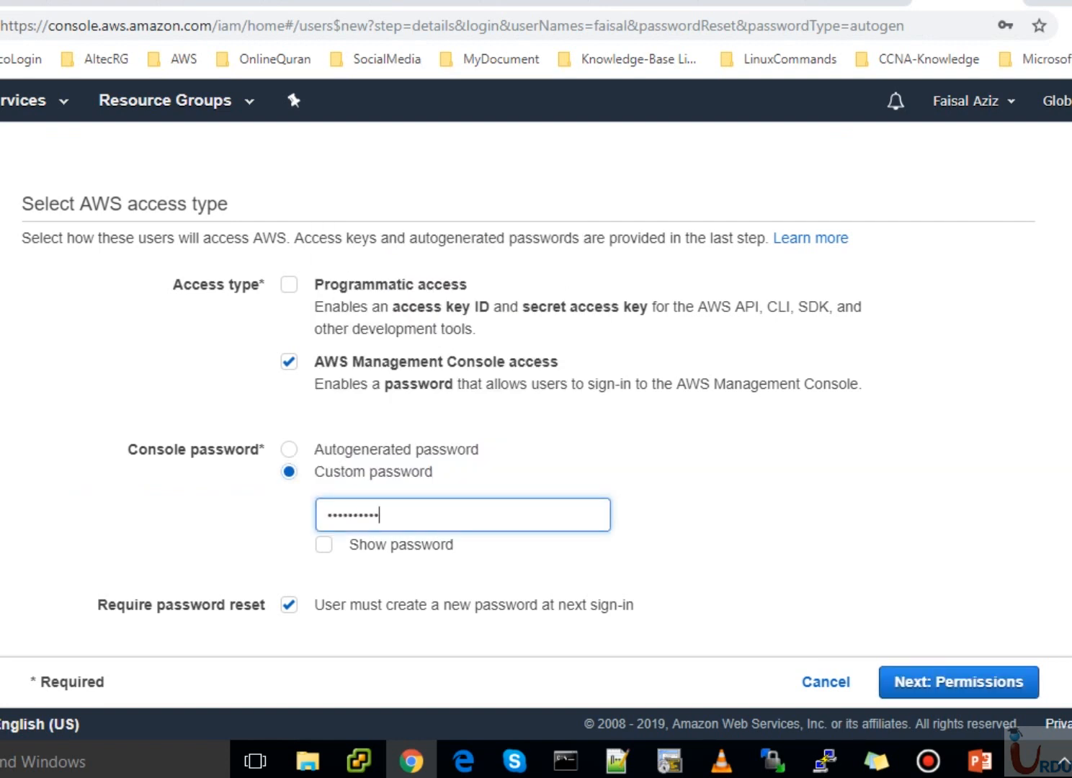
pyautogui.press('Tab')
pyautogui.press('space')
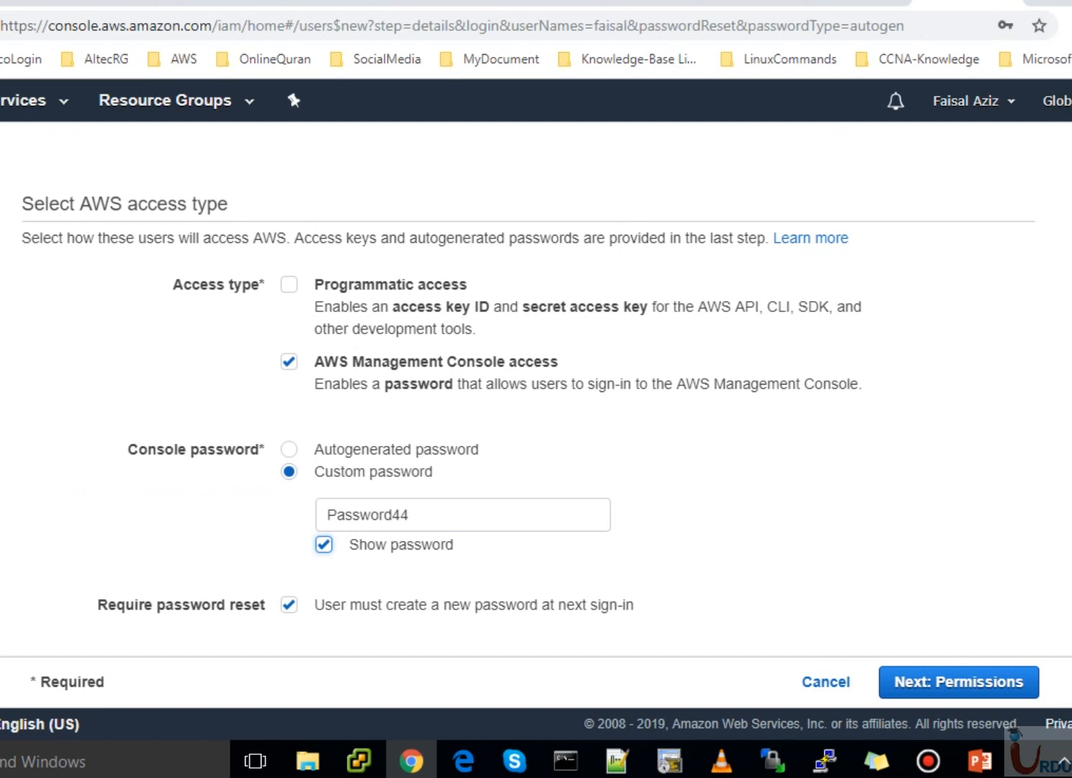
# Hide the new user's password, turn off the required password reset and continue to the permissions stage.
pyautogui.press('space')
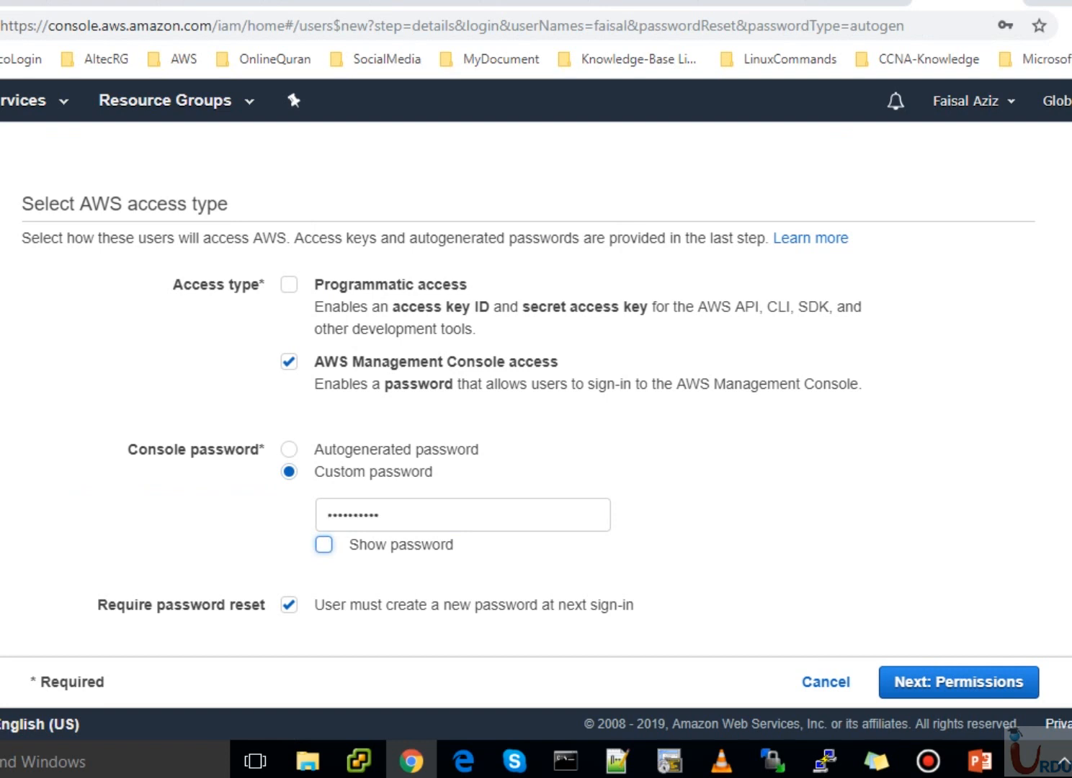
pyautogui.press('Tab')
pyautogui.press('space')
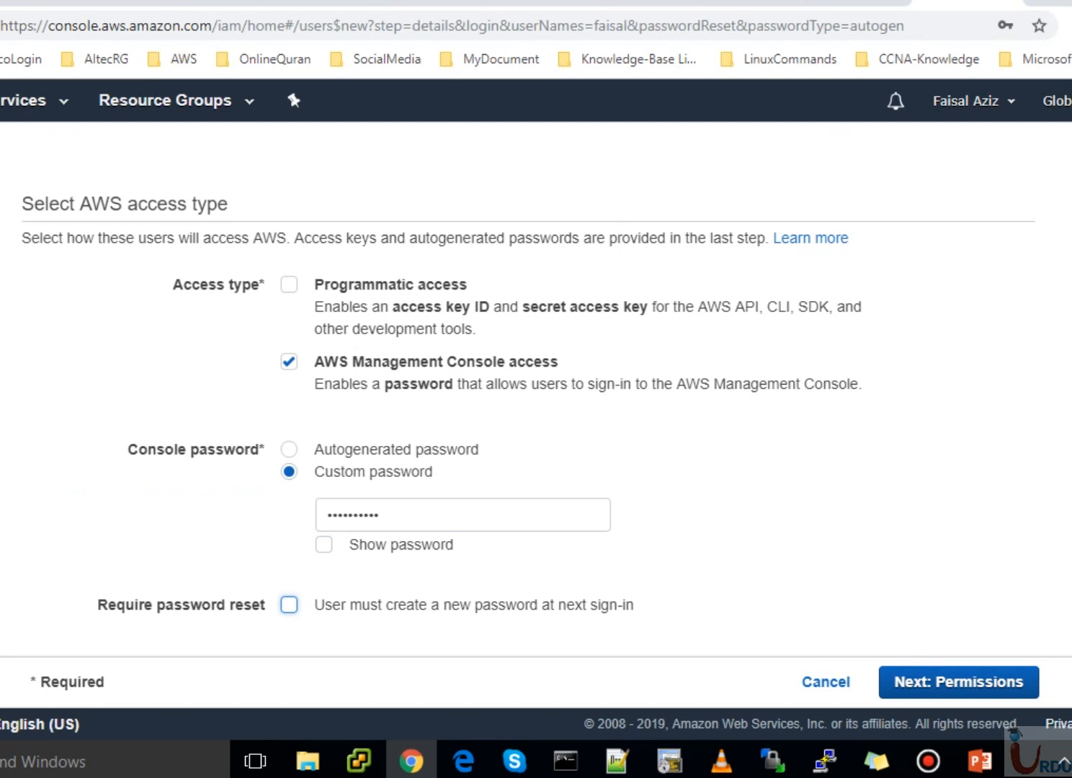
pyautogui.press('Return')
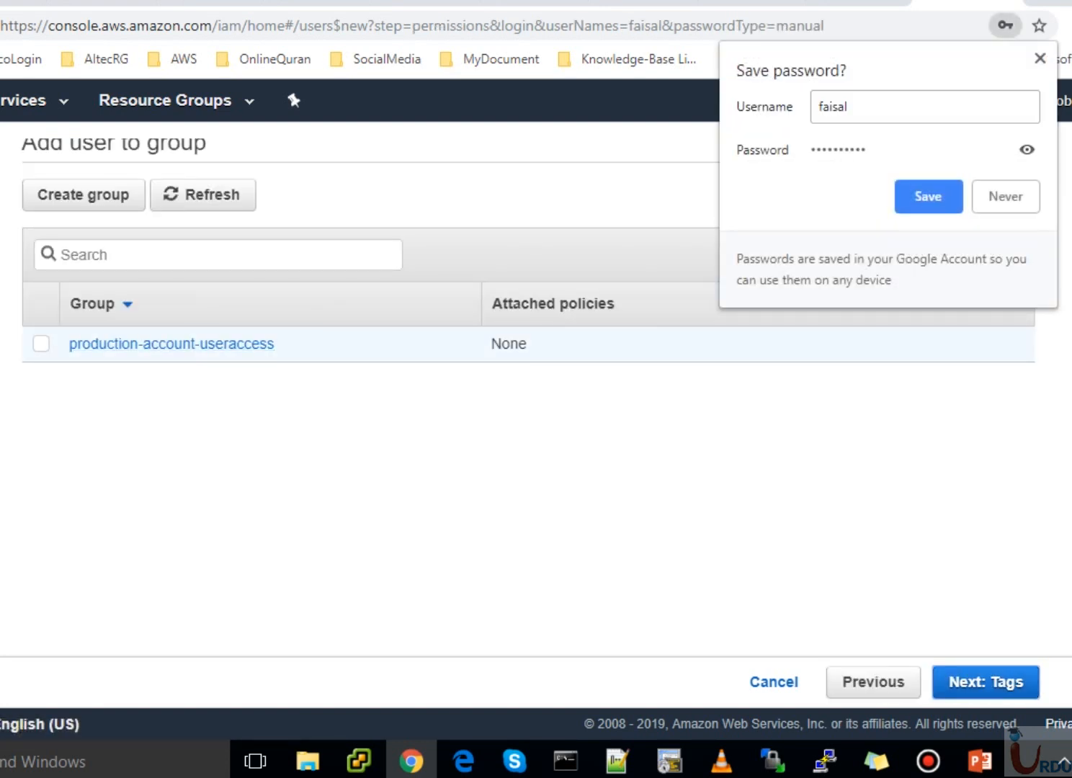
# Add the user to the production-account-useraccess group, create the user without tags and close the wizard.
pyautogui.click(41, 344)
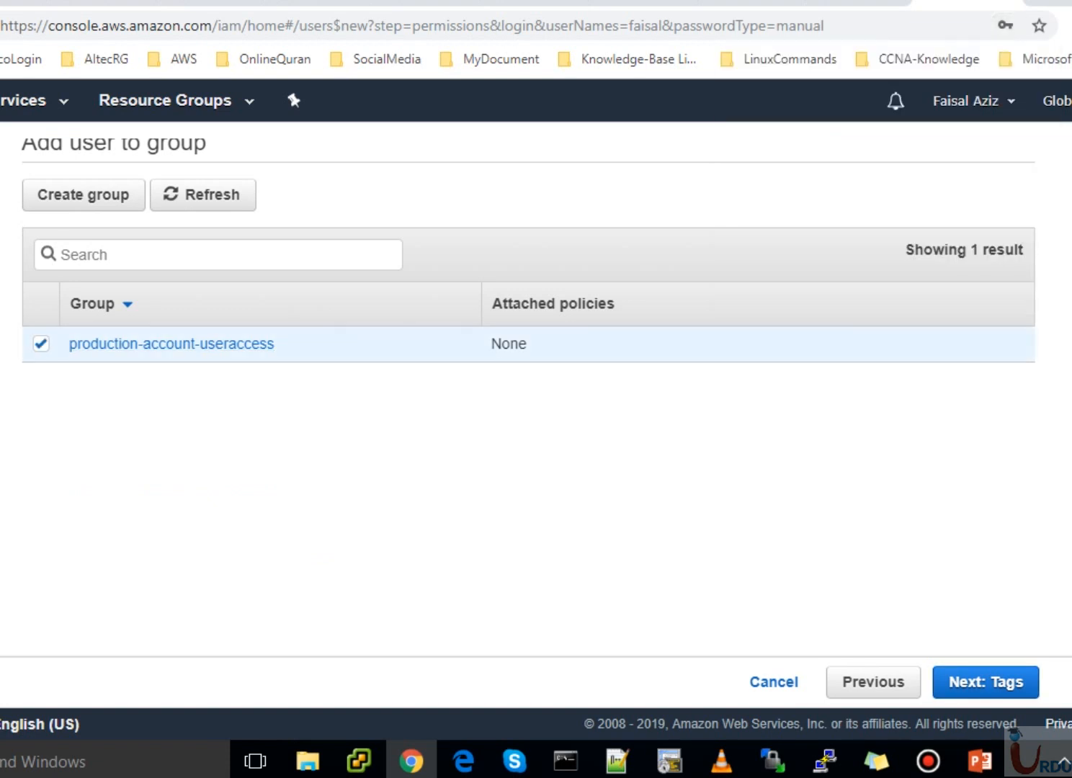
pyautogui.click(986, 682)
pyautogui.click(986, 683)
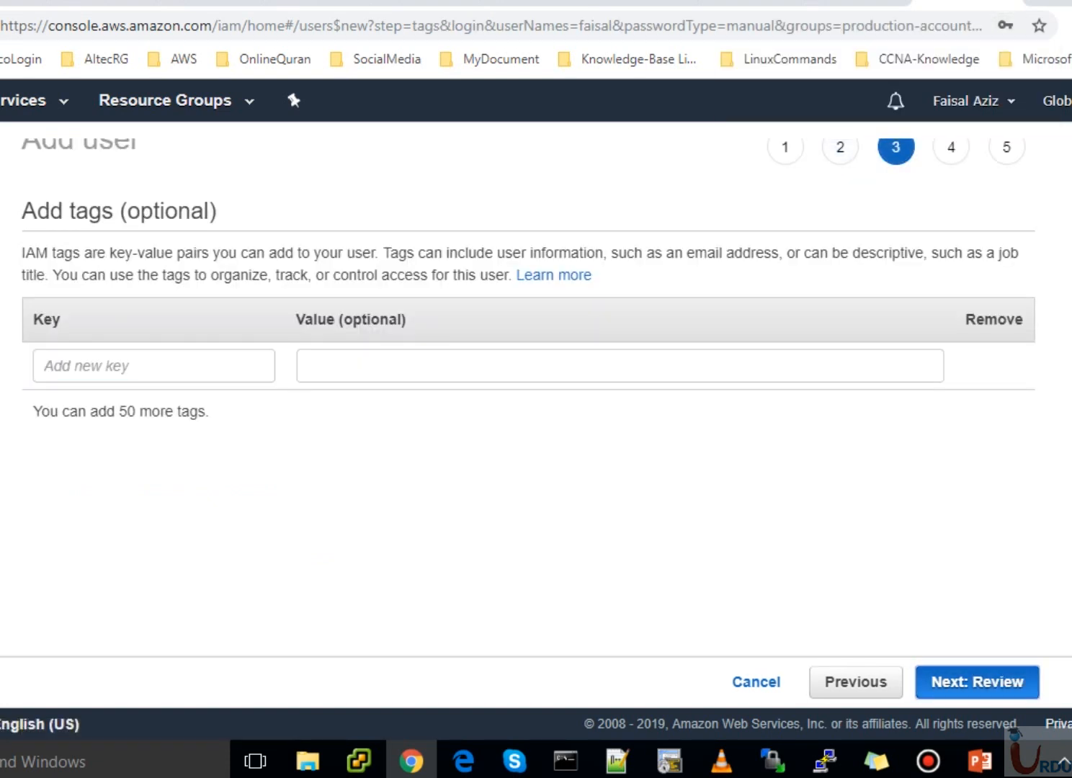
pyautogui.click(986, 683)
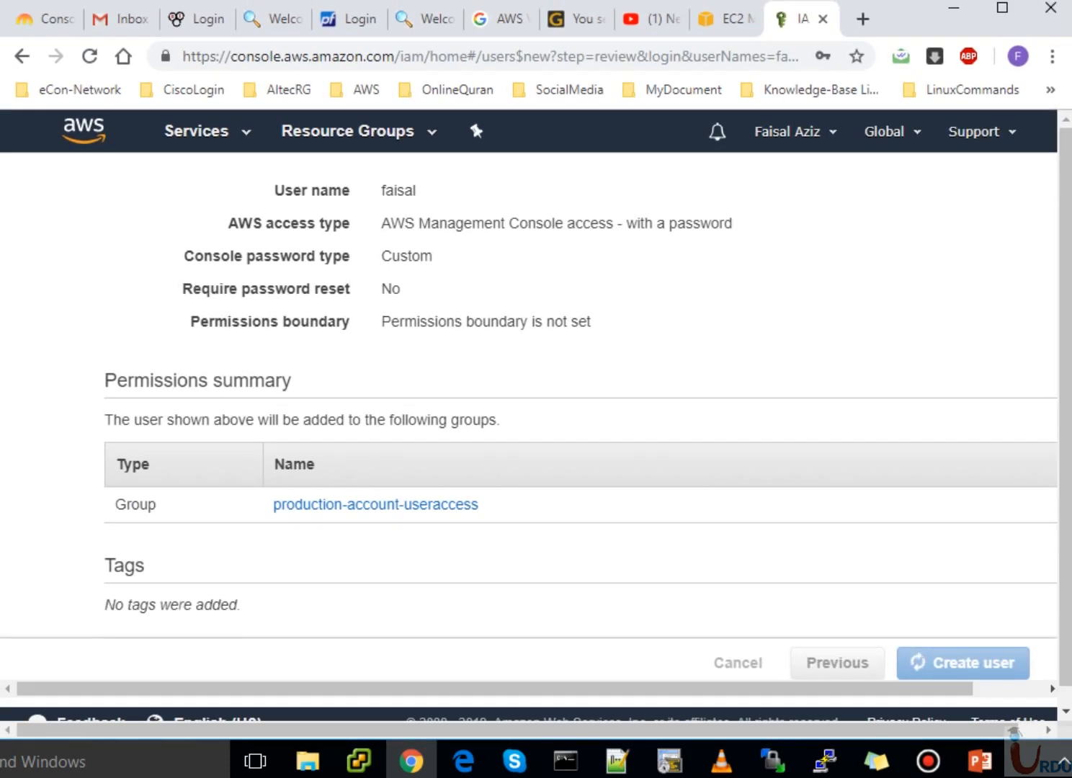
pyautogui.click(1064, 263)
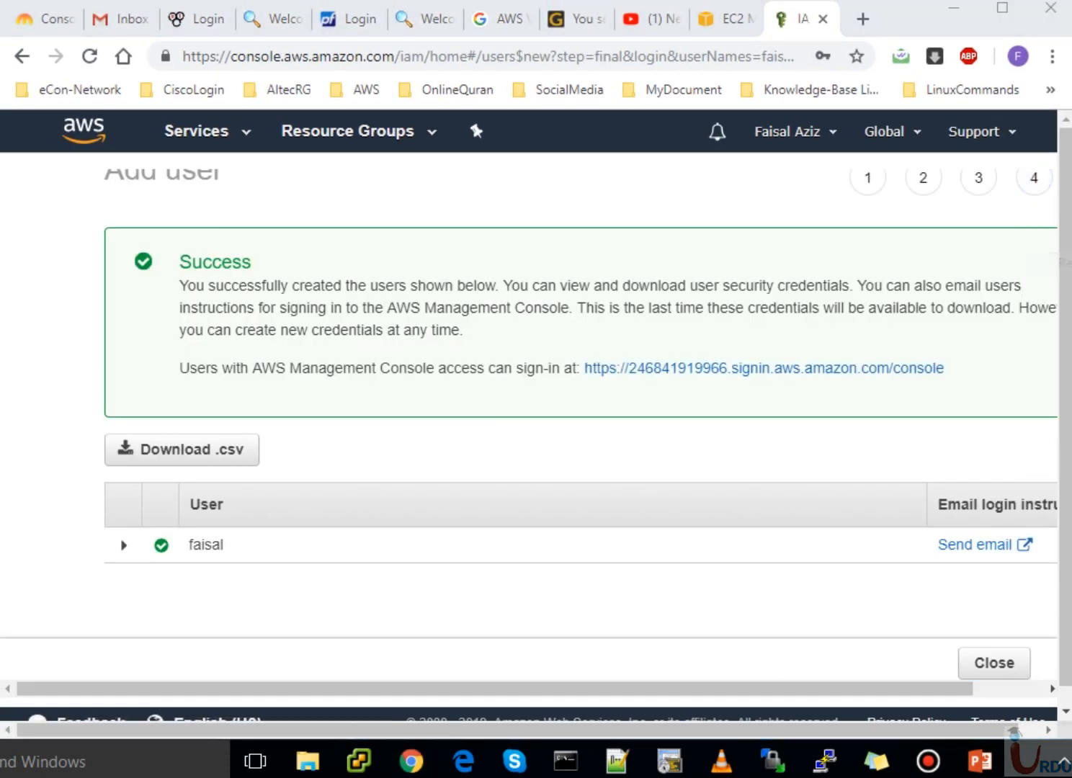
pyautogui.click(995, 663)
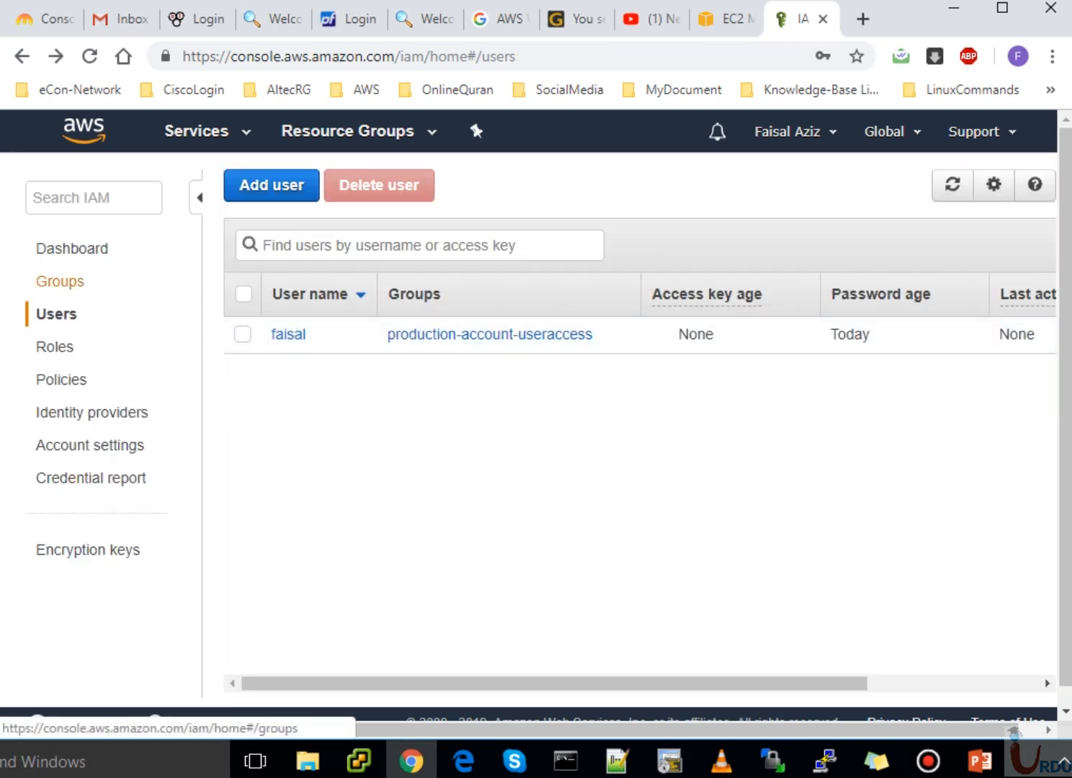
# Check the production-account-useraccess group's users and attached permissions.
pyautogui.click(61, 281)
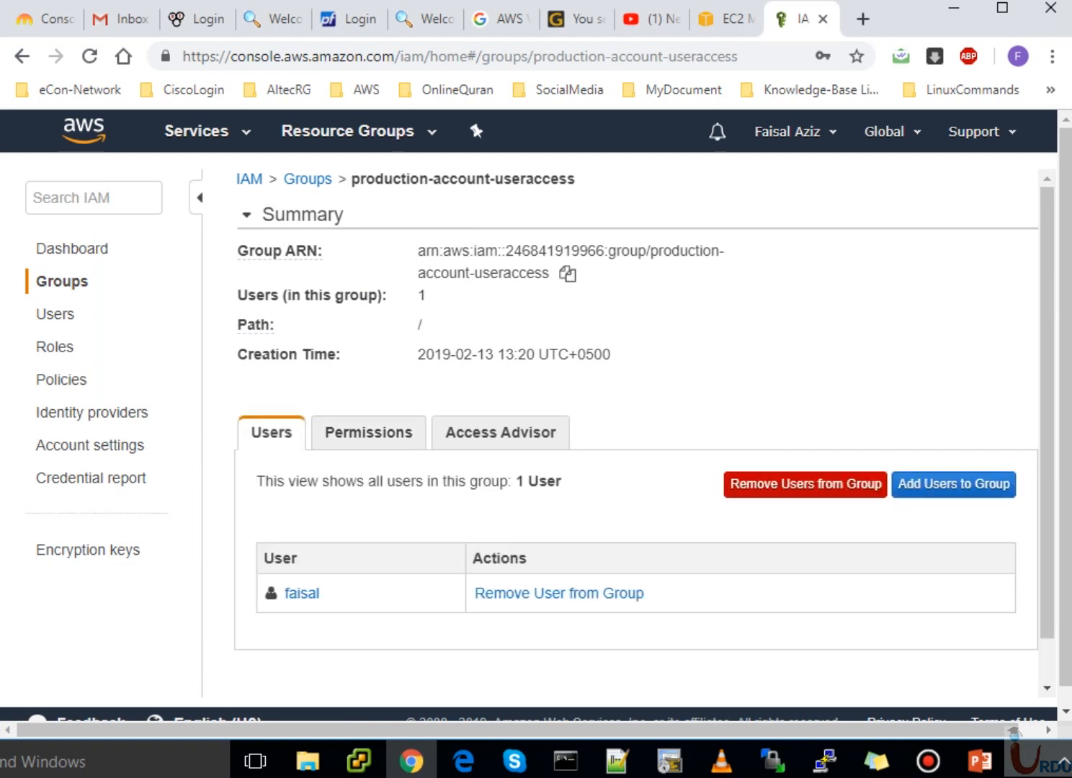
pyautogui.click(369, 432)
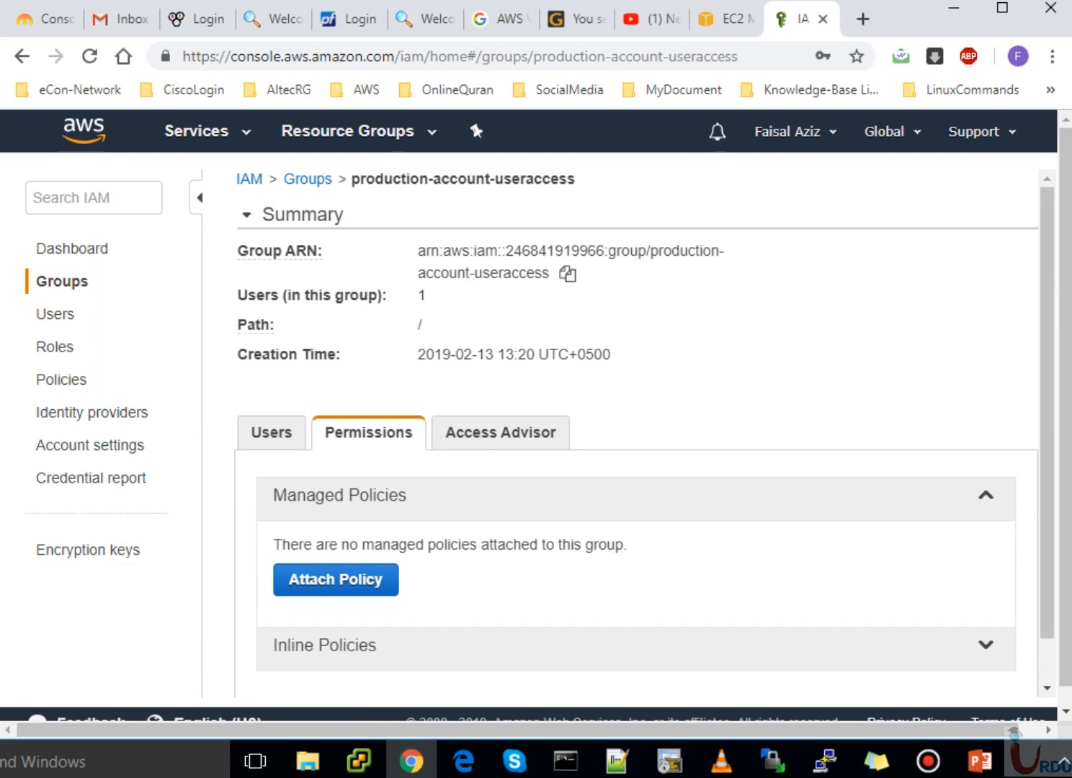
pyautogui.scroll(-1, 634, 432)
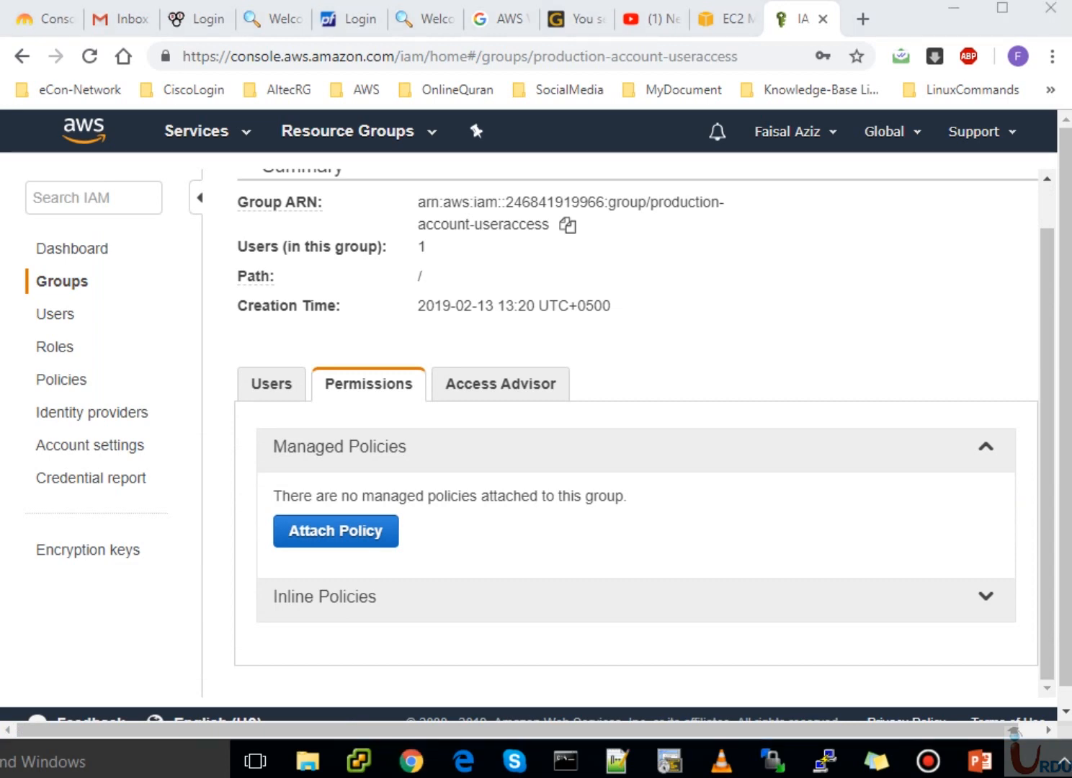
# Switch to PowerPoint to review the cross-account access steps, comparing them with the Prod account open in Edge.
pyautogui.click(980, 761)
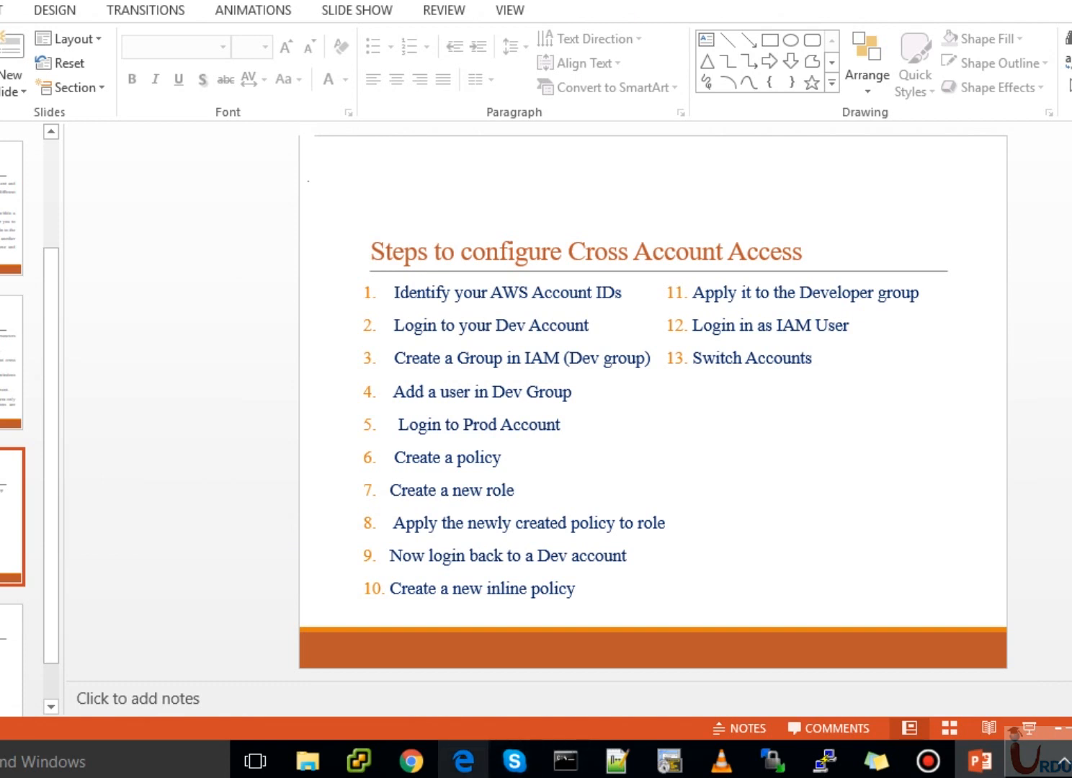
pyautogui.click(463, 761)
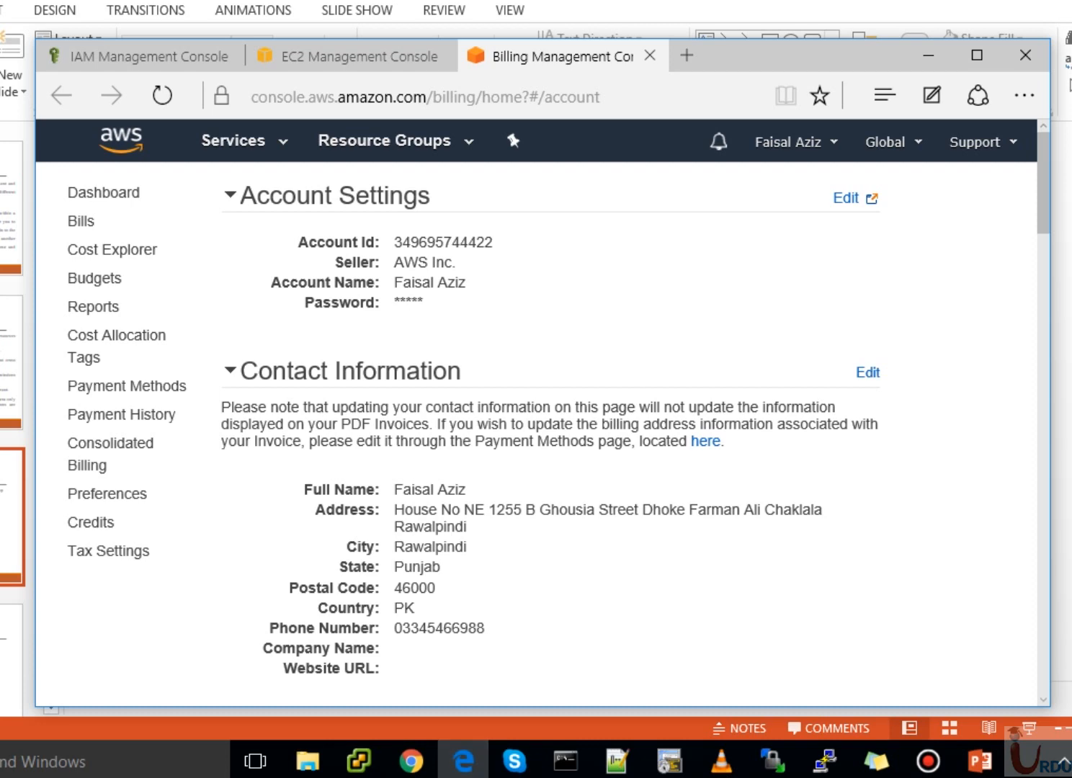
pyautogui.click(980, 761)
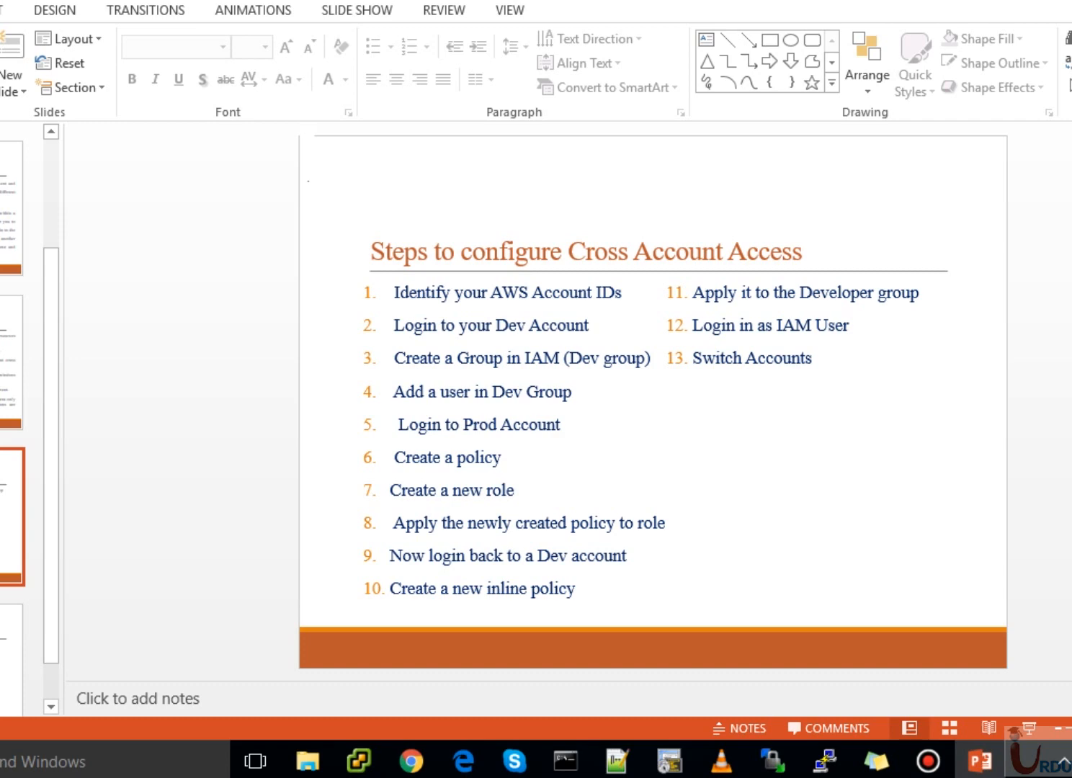
# Switch to the Prod account in Edge and start creating a new IAM policy.
pyautogui.click(463, 761)
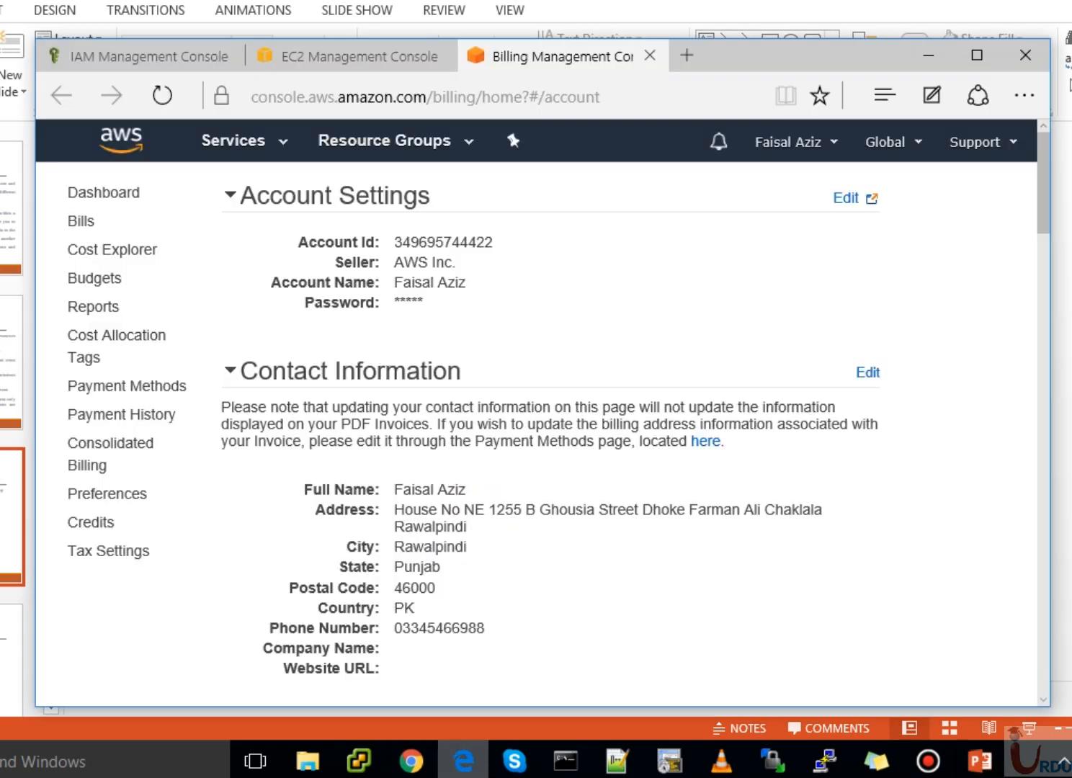
pyautogui.click(232, 141)
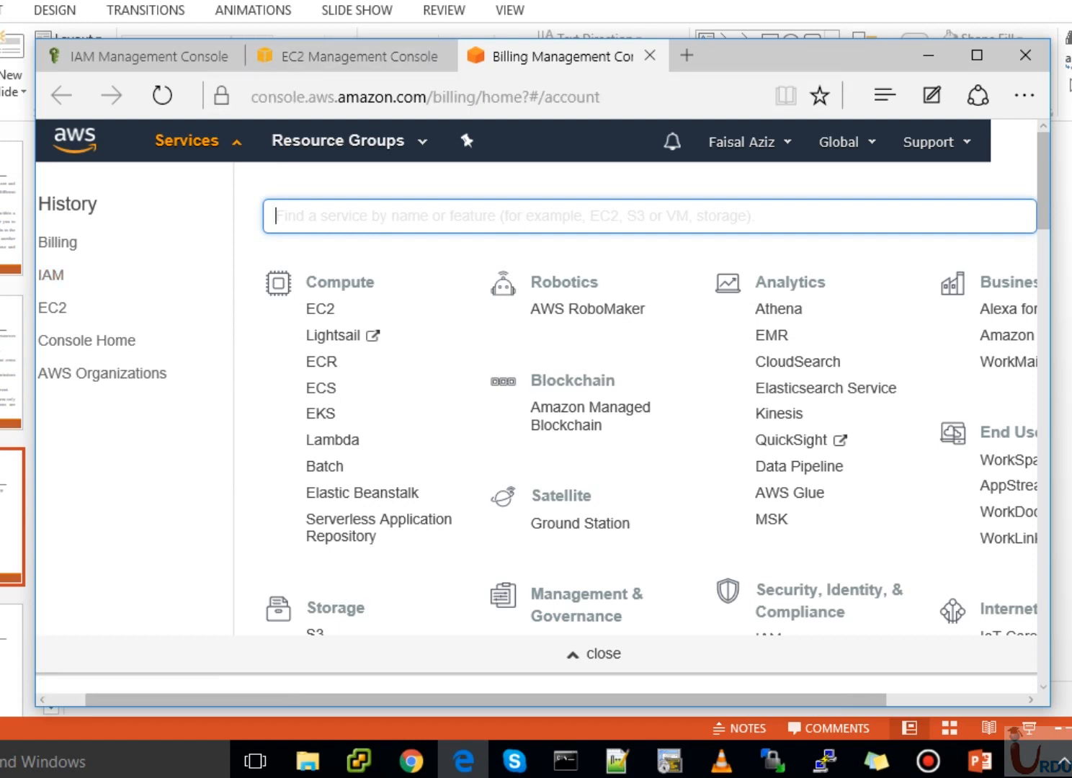
pyautogui.click(50, 275)
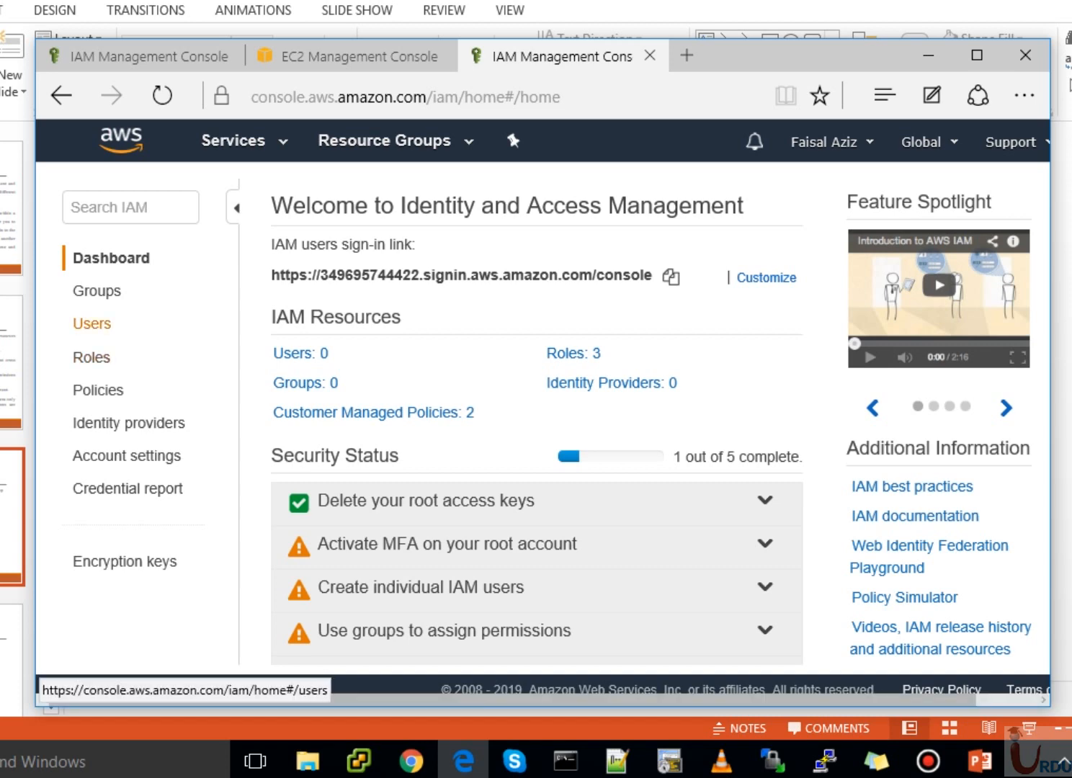
pyautogui.click(98, 389)
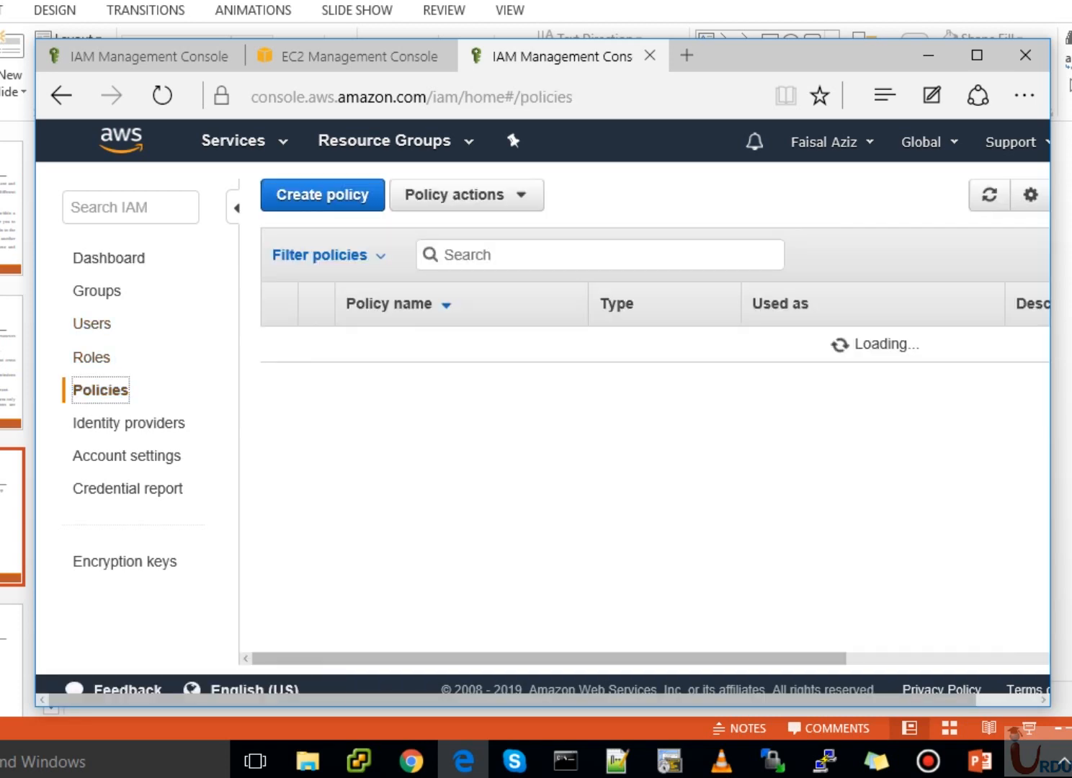
pyautogui.click(323, 194)
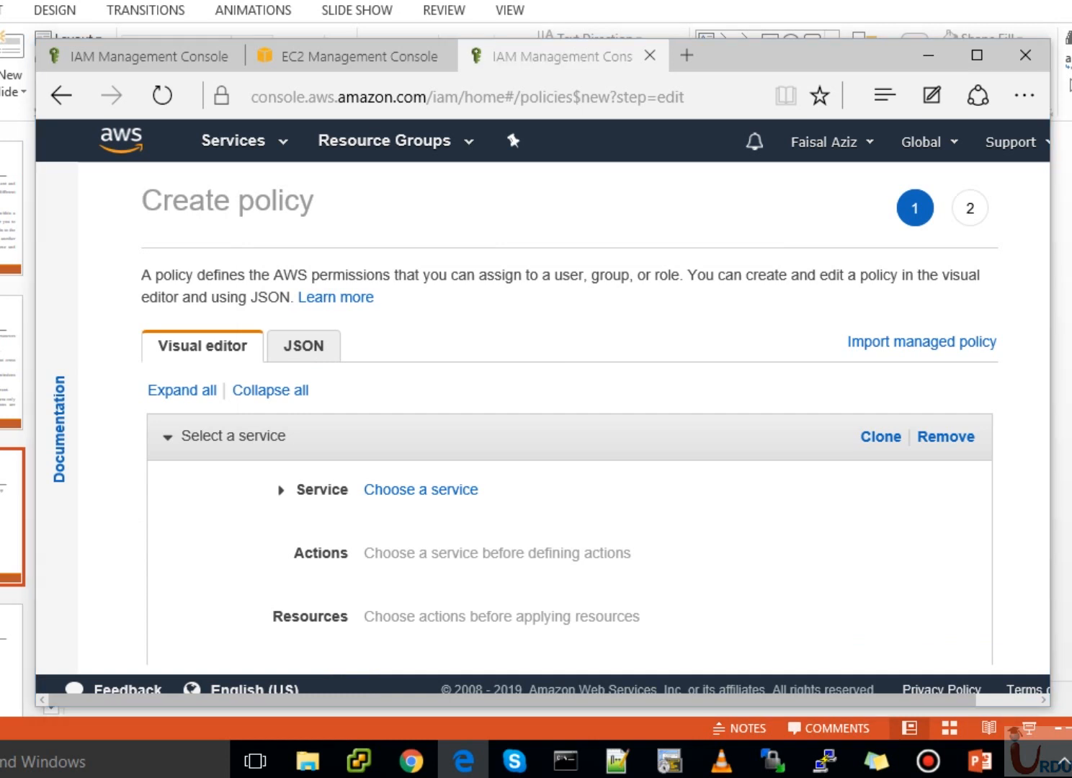
# Move the Edge window up slightly and choose EC2 as the new policy's service.
pyautogui.moveTo(807, 55)
pyautogui.mouseDown()
pyautogui.moveTo(823, 41)
pyautogui.moveTo(808, 56)
pyautogui.moveTo(804, 37)
pyautogui.mouseUp()
pyautogui.hscroll(1, 543, 417)
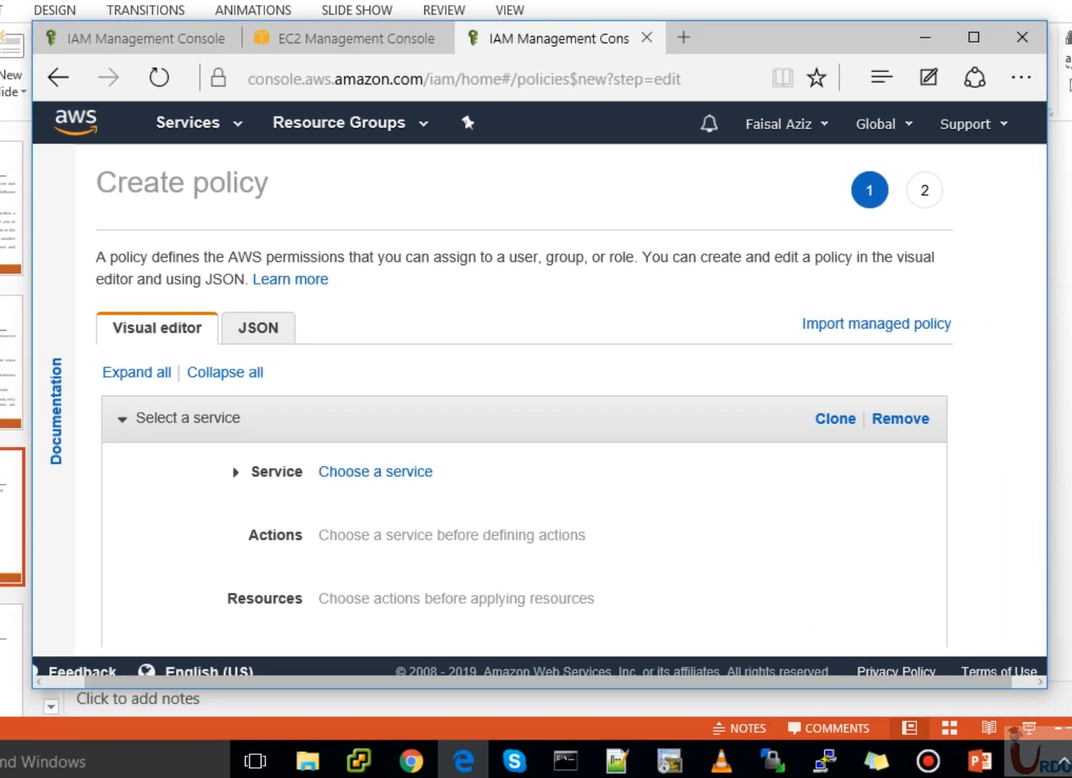
pyautogui.click(375, 471)
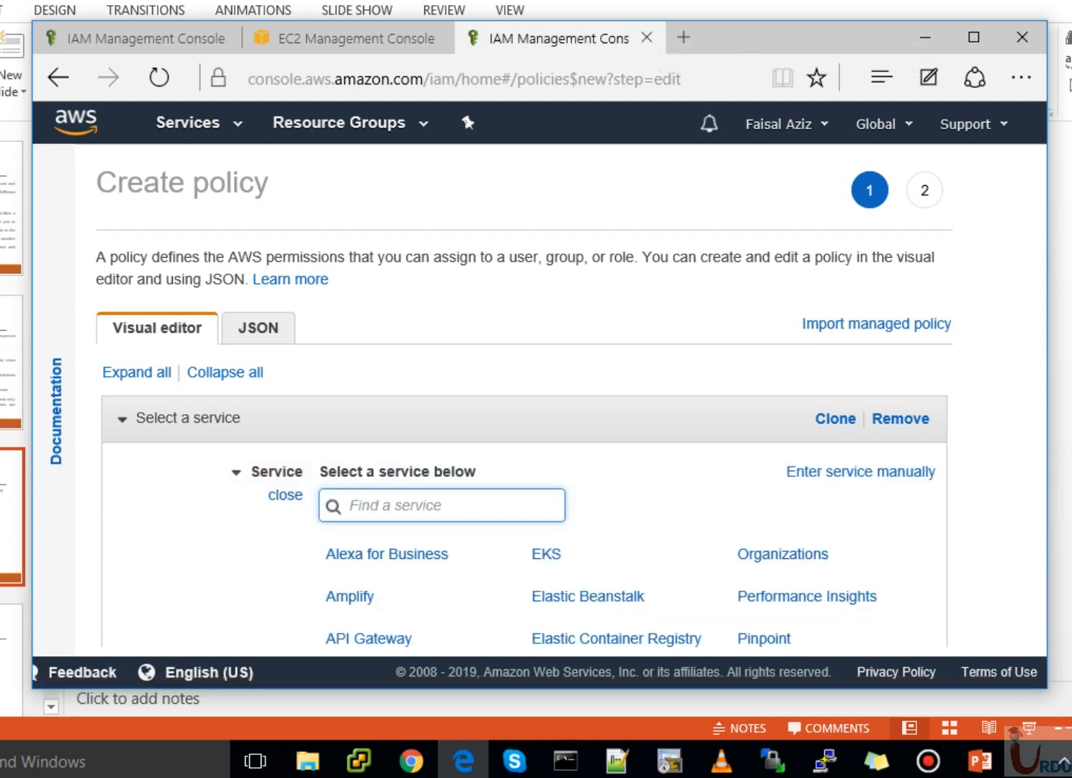
pyautogui.write('ec2')
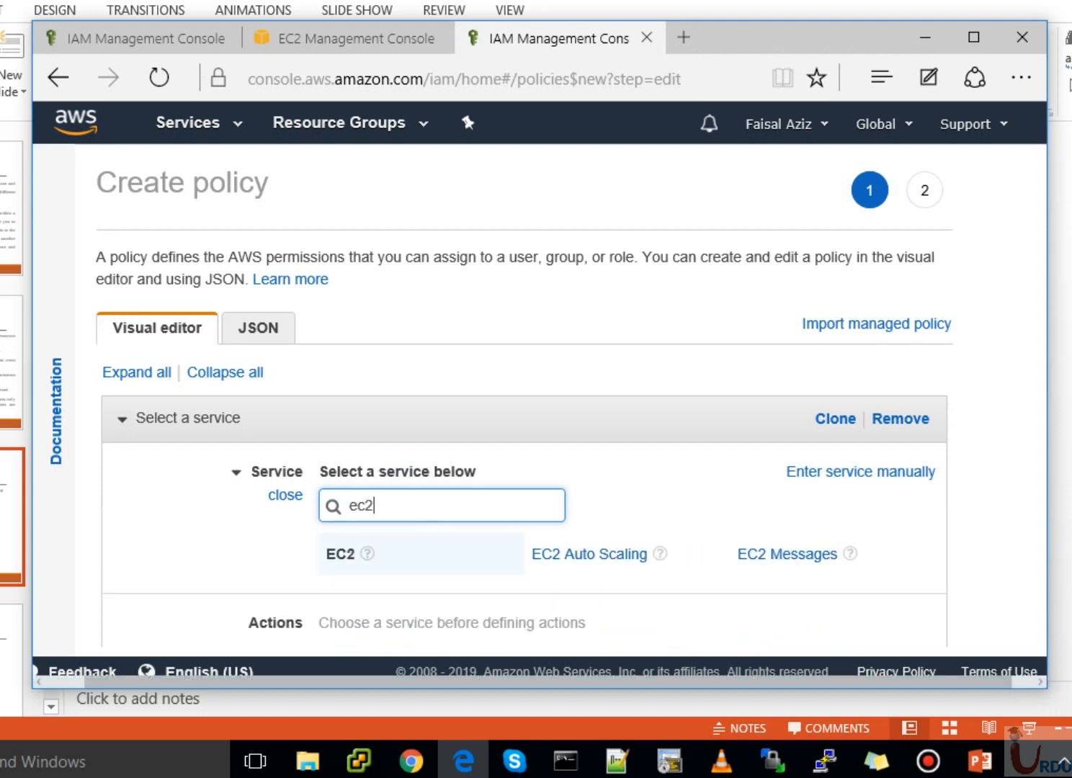
pyautogui.click(341, 554)
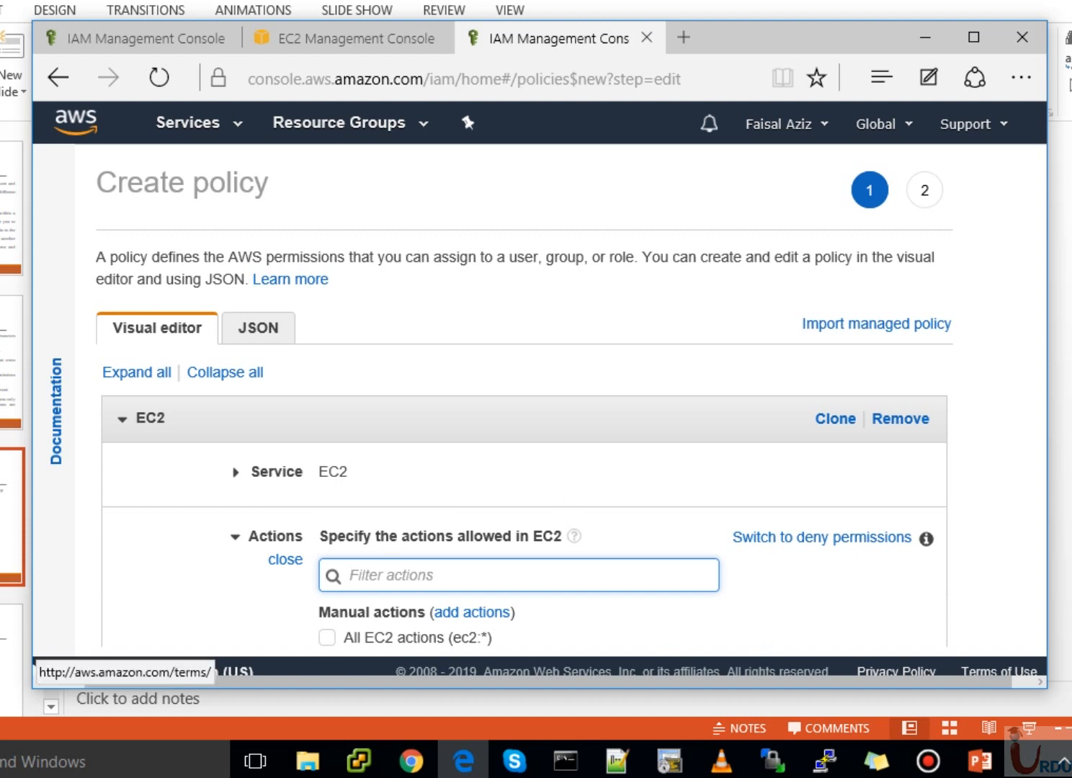
# Filter the EC2 actions by "describe" and allow DescribeInstances in the policy.
pyautogui.moveTo(989, 683); pyautogui.dragTo(1013, 683)
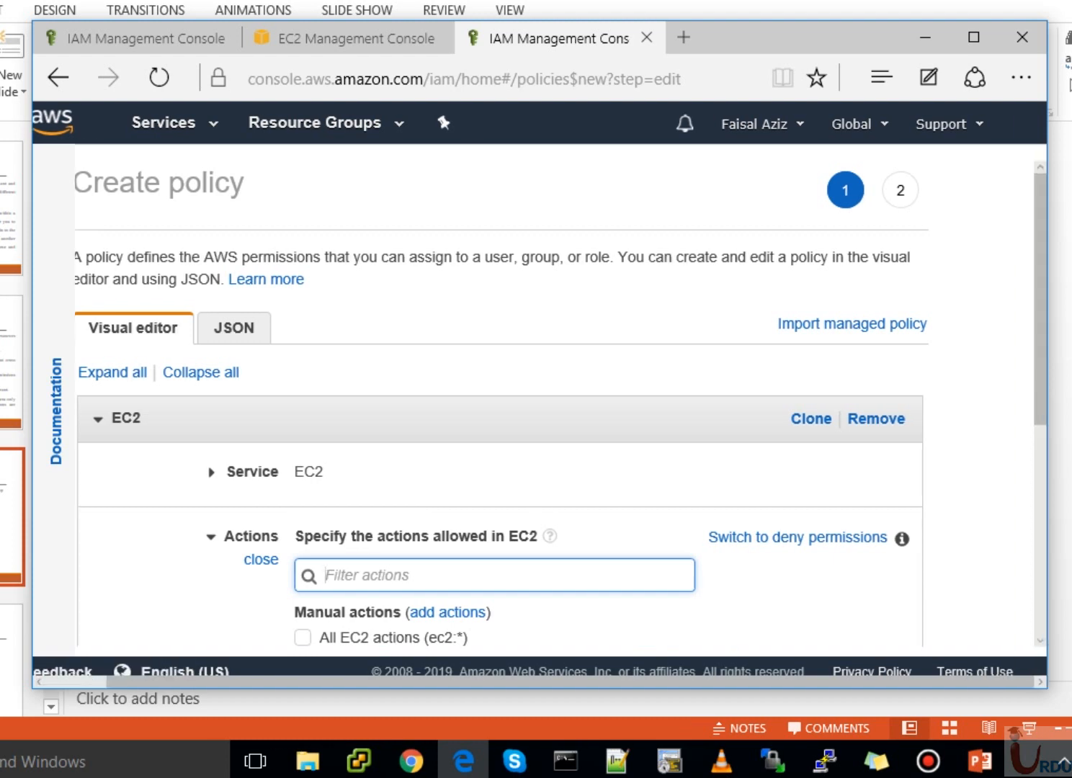
pyautogui.scroll(-2, 560, 404)
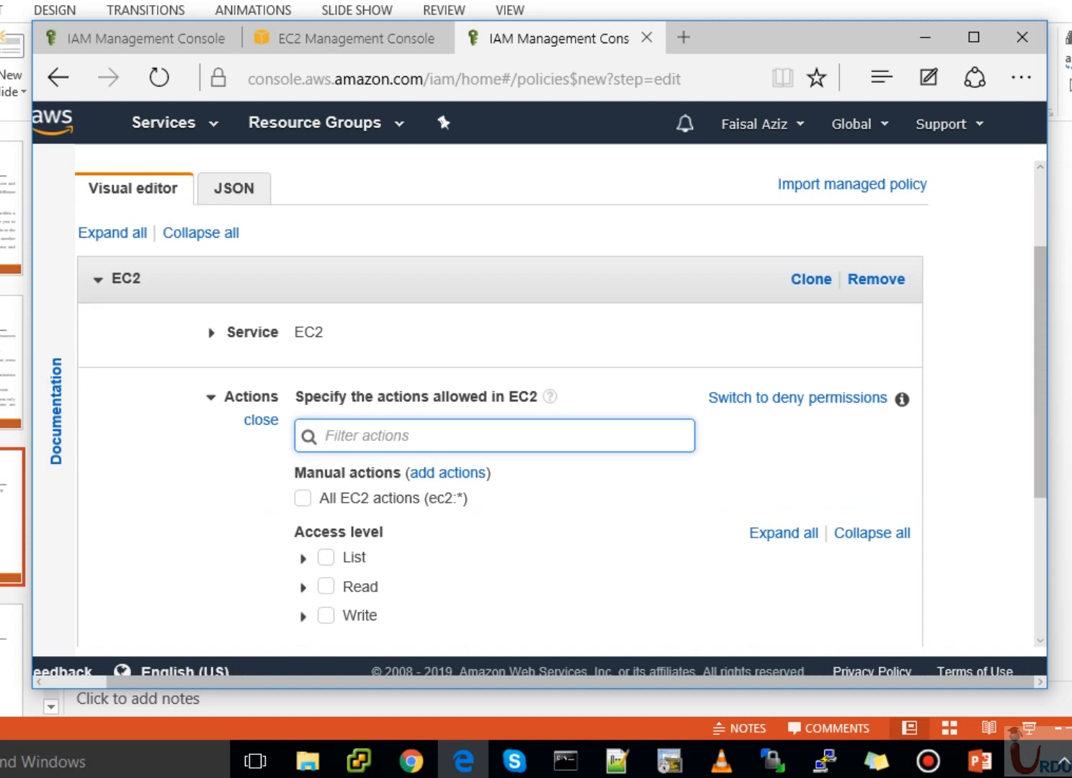
pyautogui.write('describ')
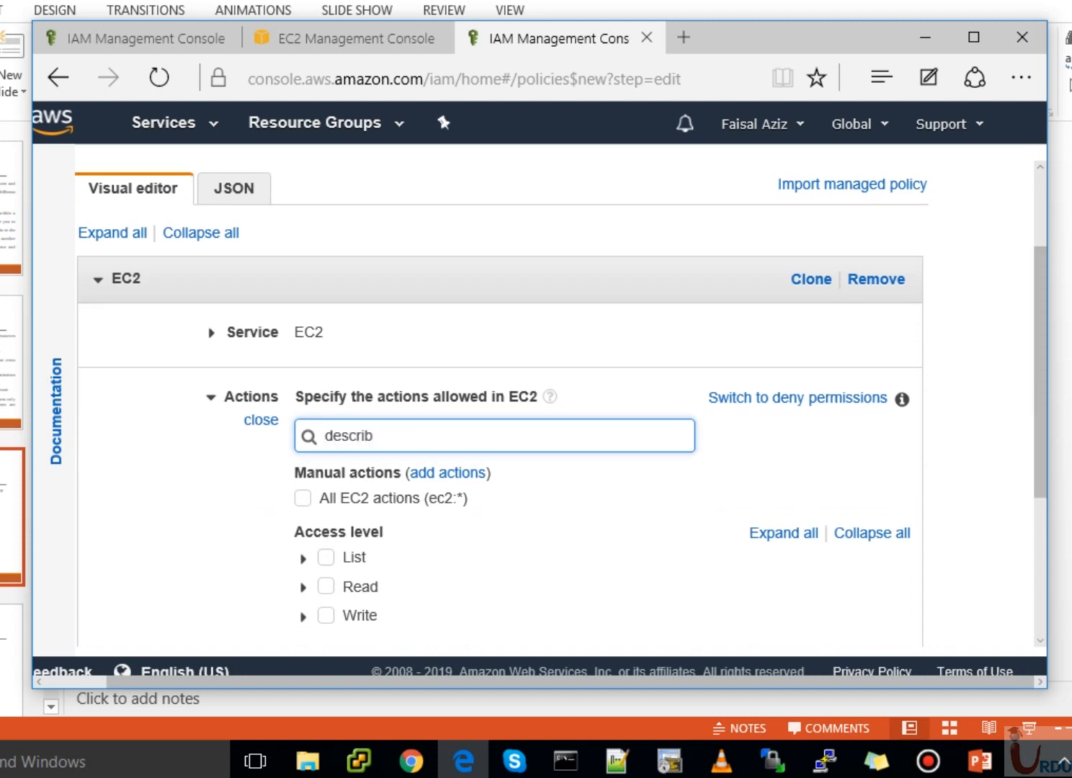
pyautogui.write('e')
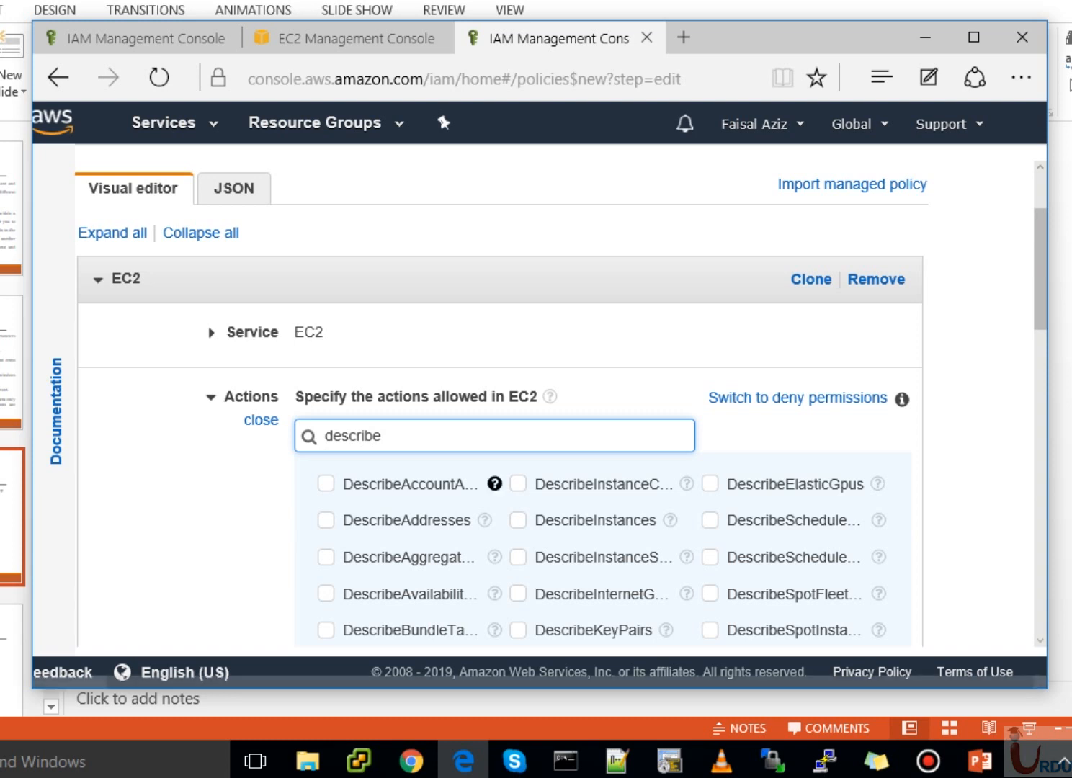
pyautogui.click(518, 520)
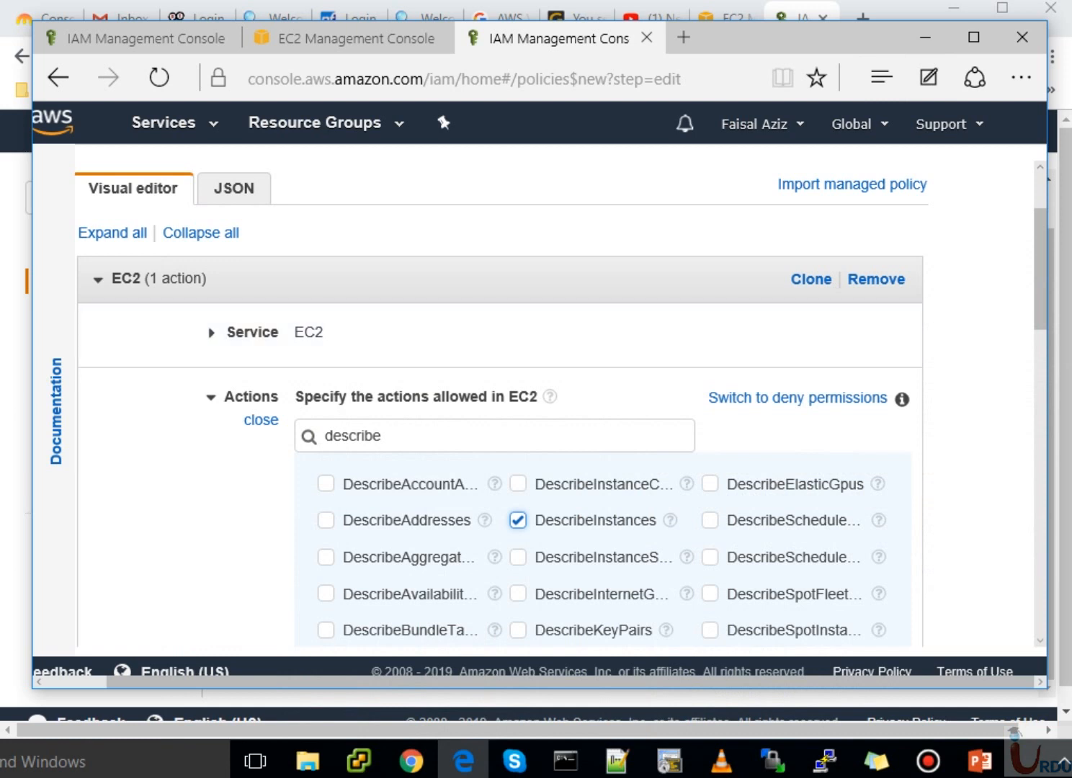
# Search the EC2 actions for "ami" instead of "describe".
pyautogui.moveTo(401, 436); pyautogui.dragTo(323, 436)
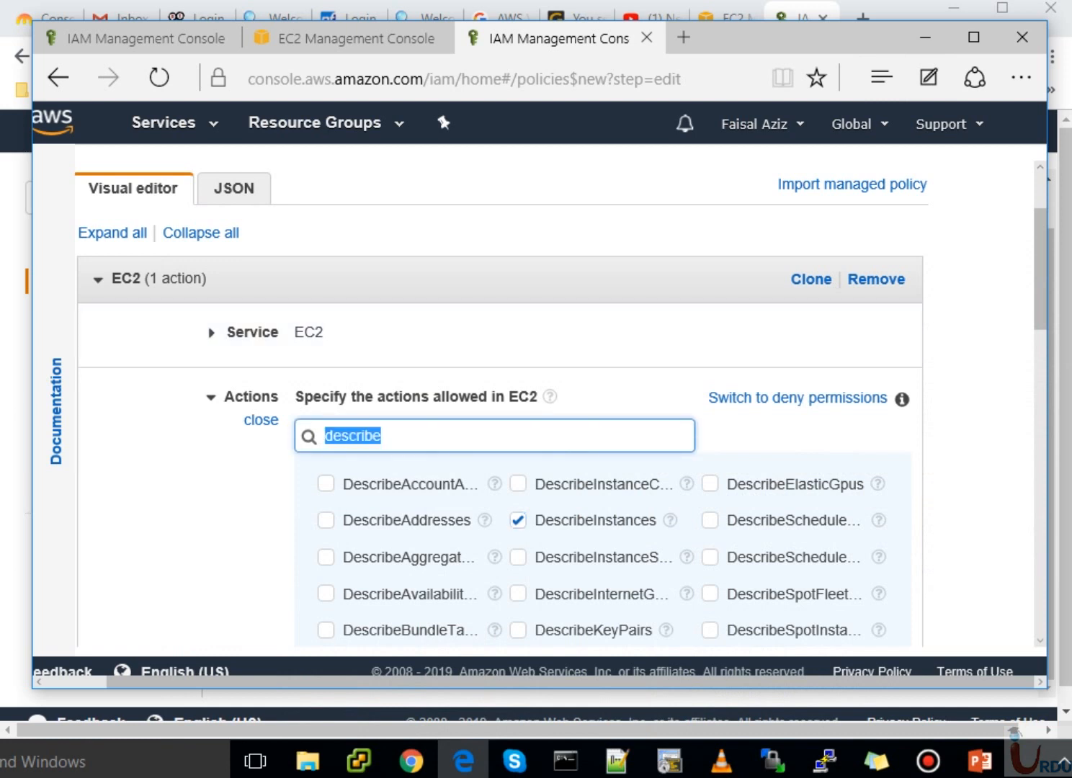
pyautogui.press('BackSpace')
pyautogui.write('ami')
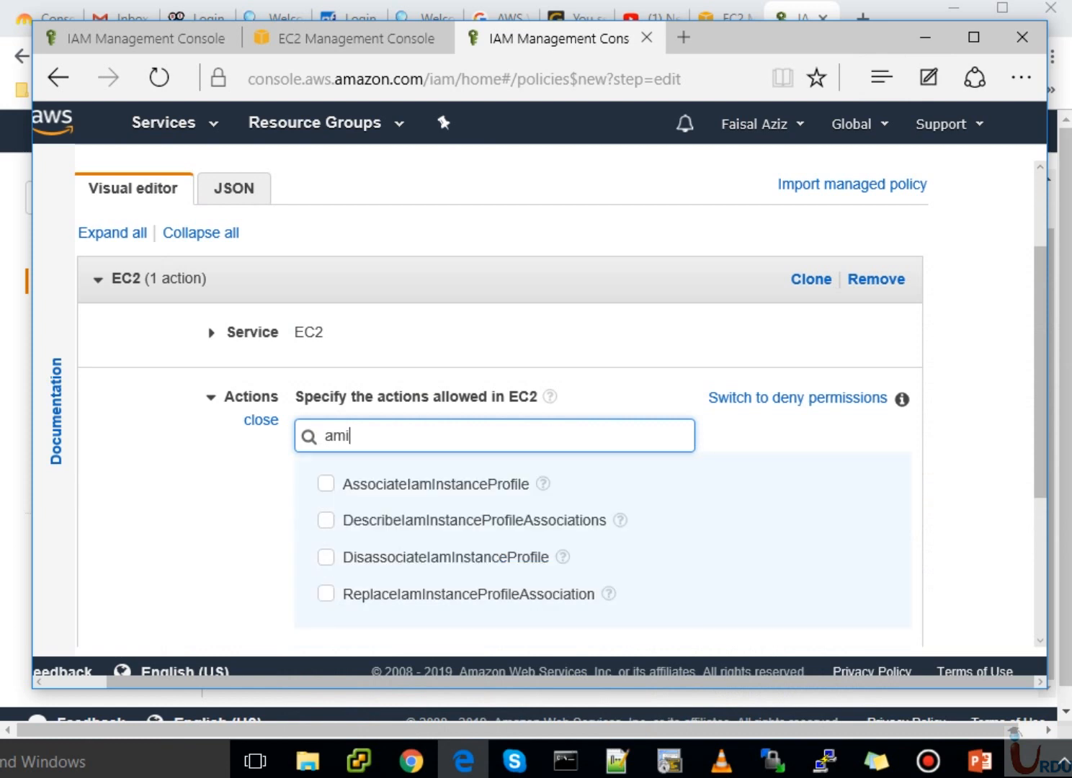
pyautogui.scroll(-1, 540, 397)
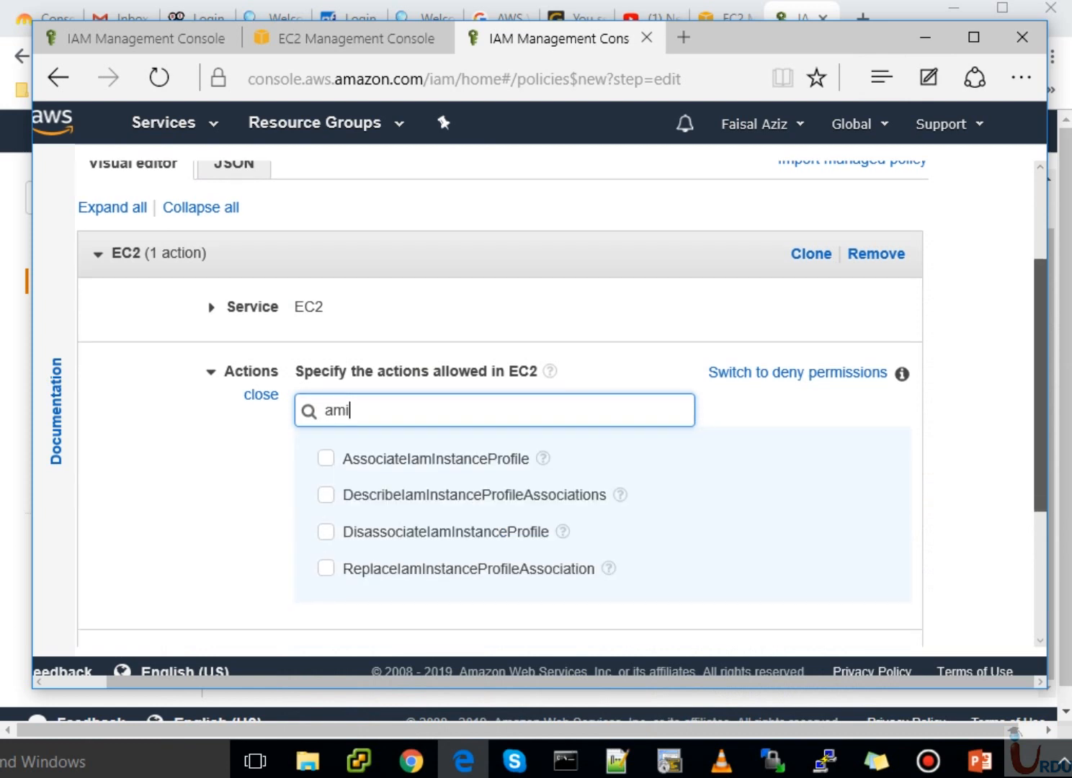
pyautogui.scroll(1, 540, 403)
# Filter the EC2 actions by "Image" and allow CreateImage in the policy.
pyautogui.press('BackSpace')
pyautogui.press('BackSpace')
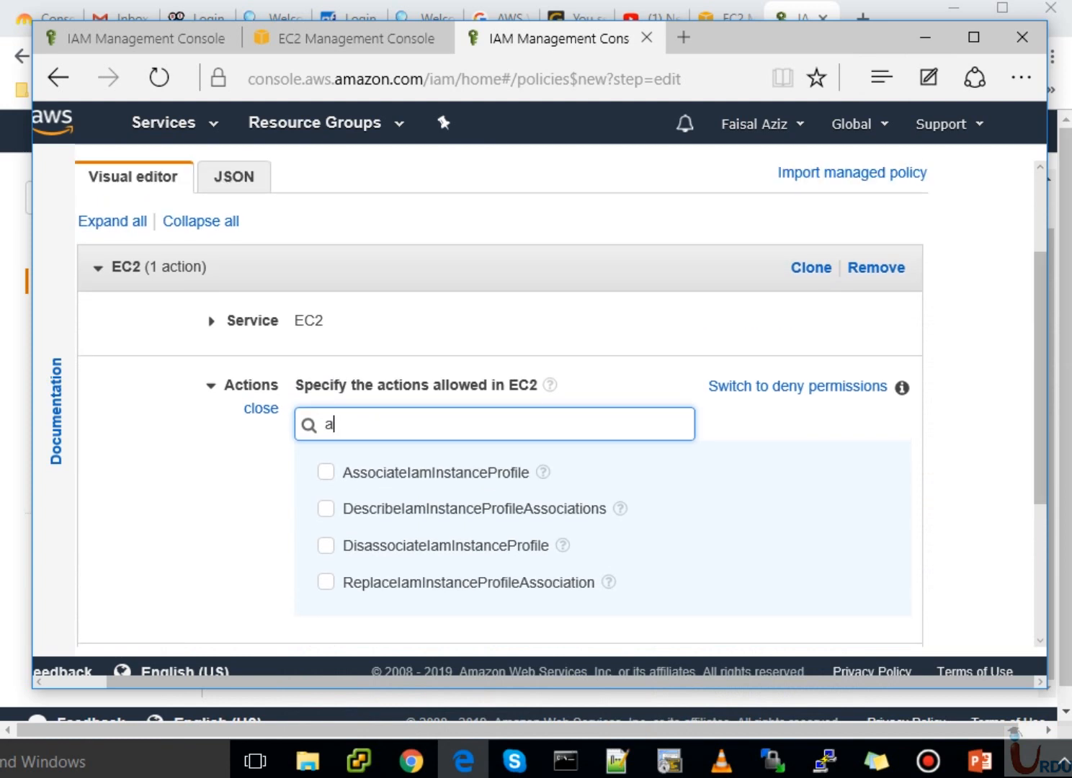
pyautogui.press('BackSpace')
pyautogui.write('Image')
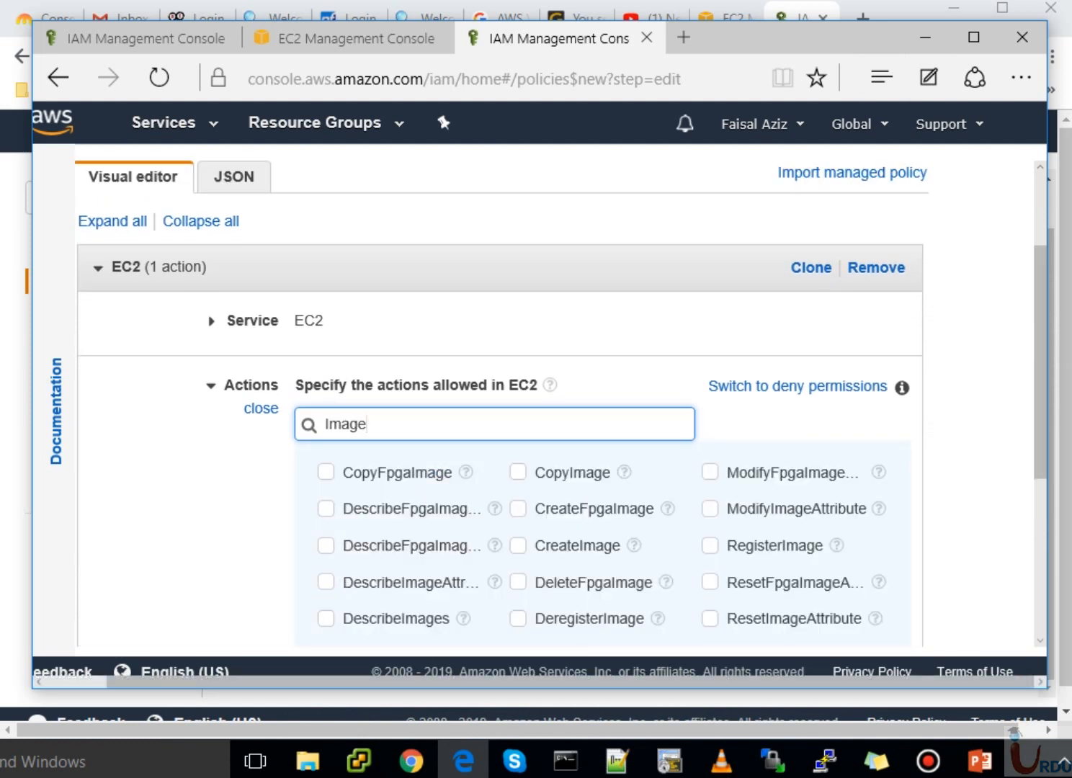
pyautogui.click(519, 546)
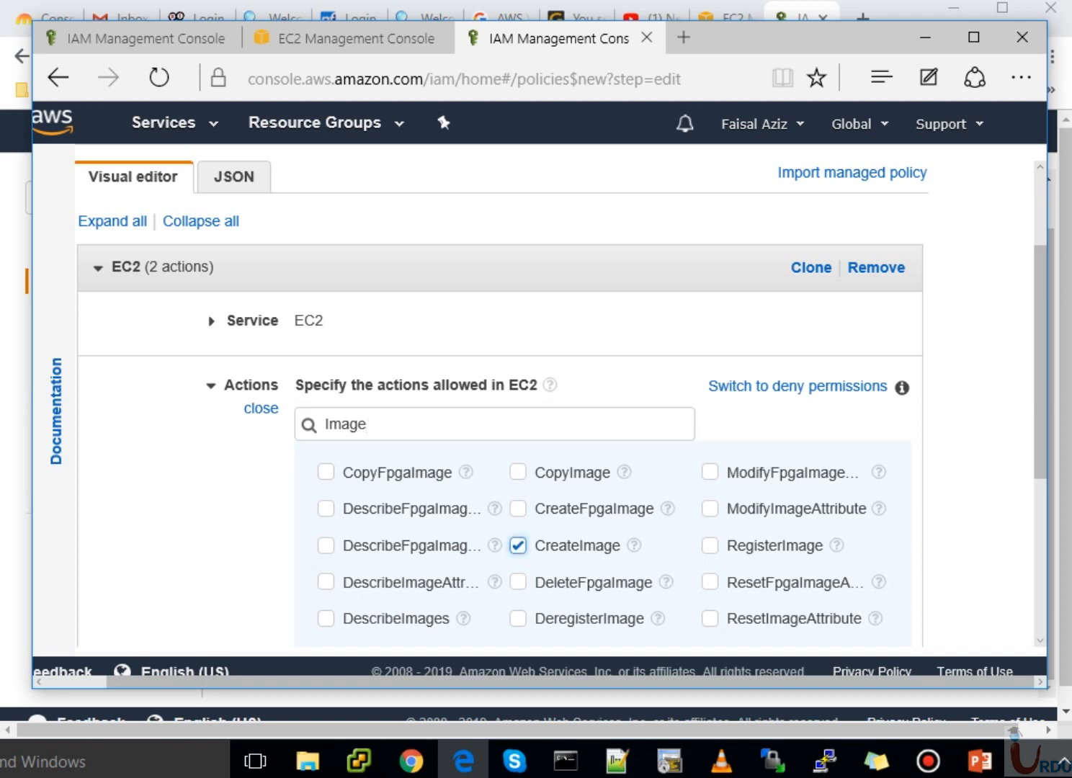
pyautogui.scroll(-3, 560, 400)
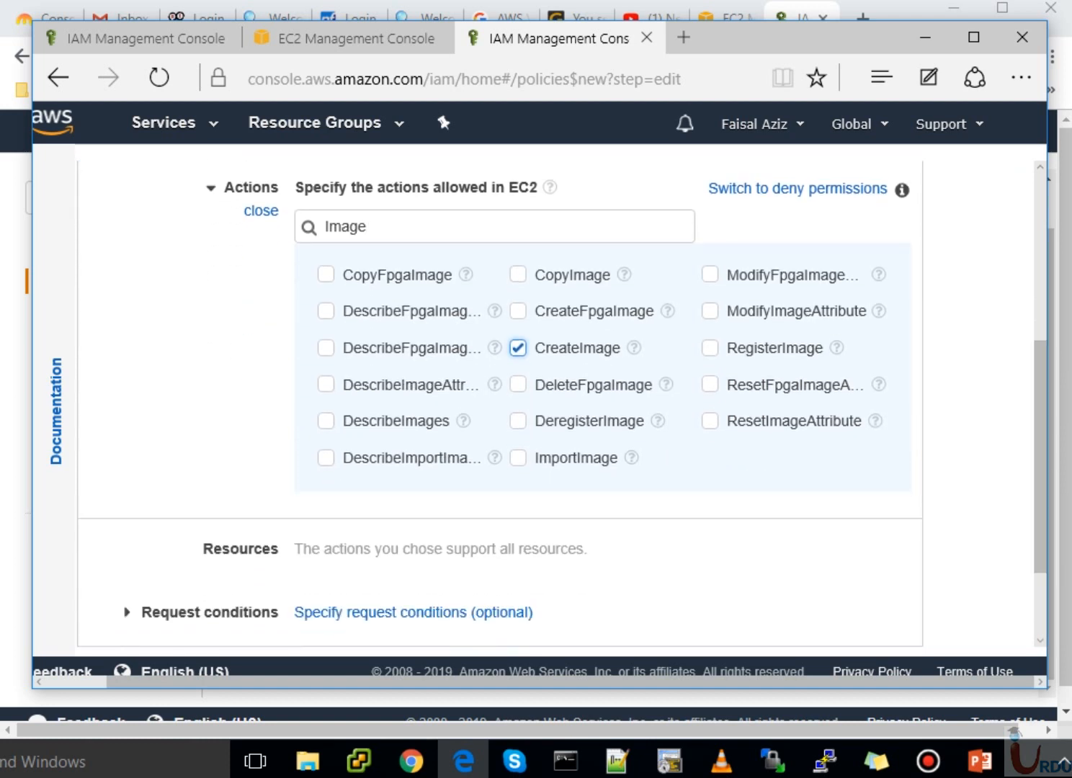
# Allow DescribeImages in the EC2 policy and continue to the policy review.
pyautogui.click(327, 420)
pyautogui.scroll(-1, 562, 396)
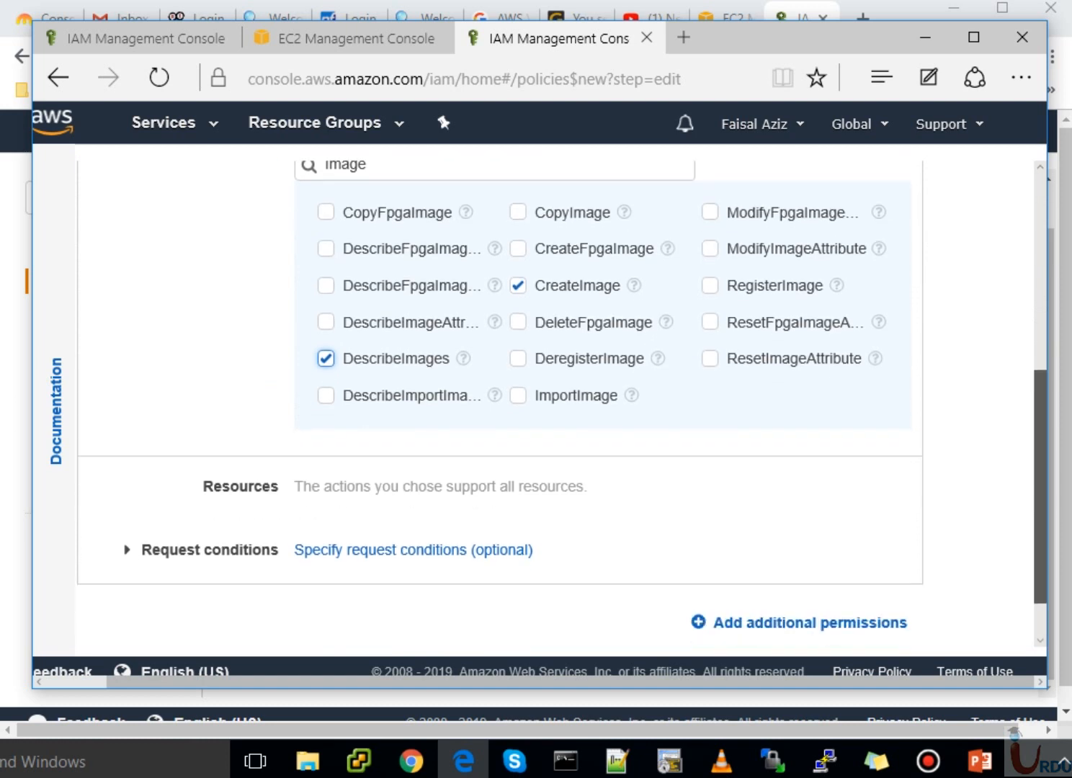
pyautogui.scroll(3, 562, 396)
pyautogui.scroll(-1, 562, 397)
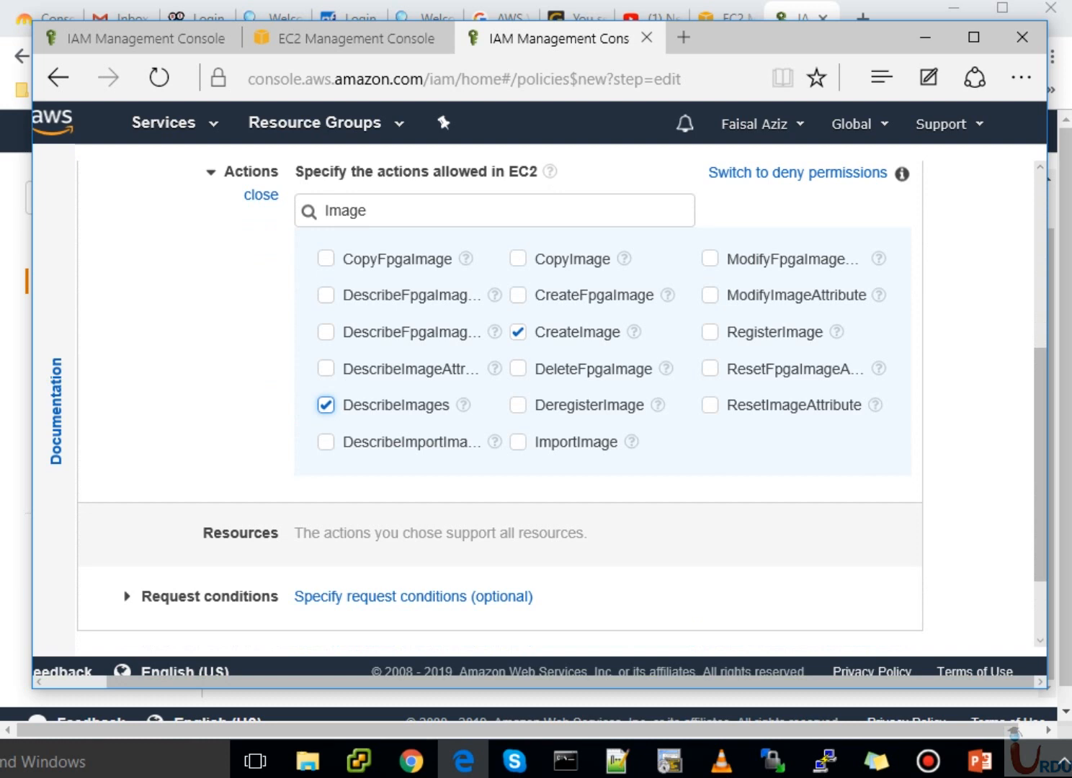
pyautogui.scroll(2, 562, 396)
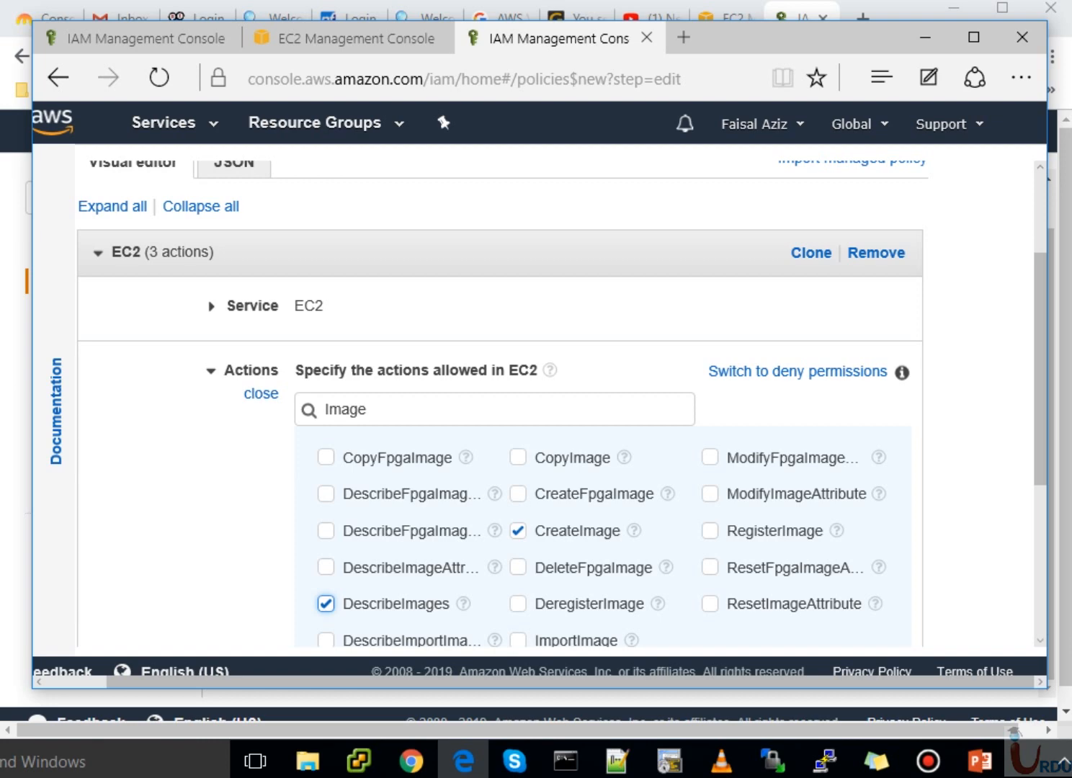
pyautogui.scroll(-5, 561, 403)
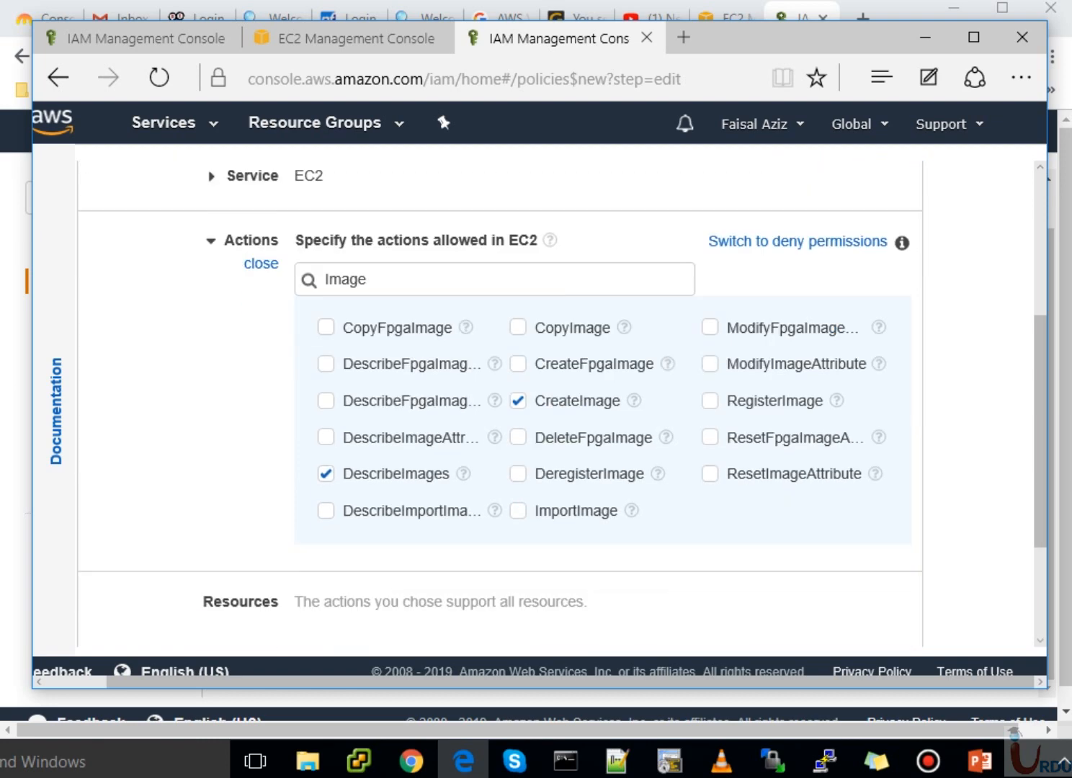
pyautogui.click(859, 629)
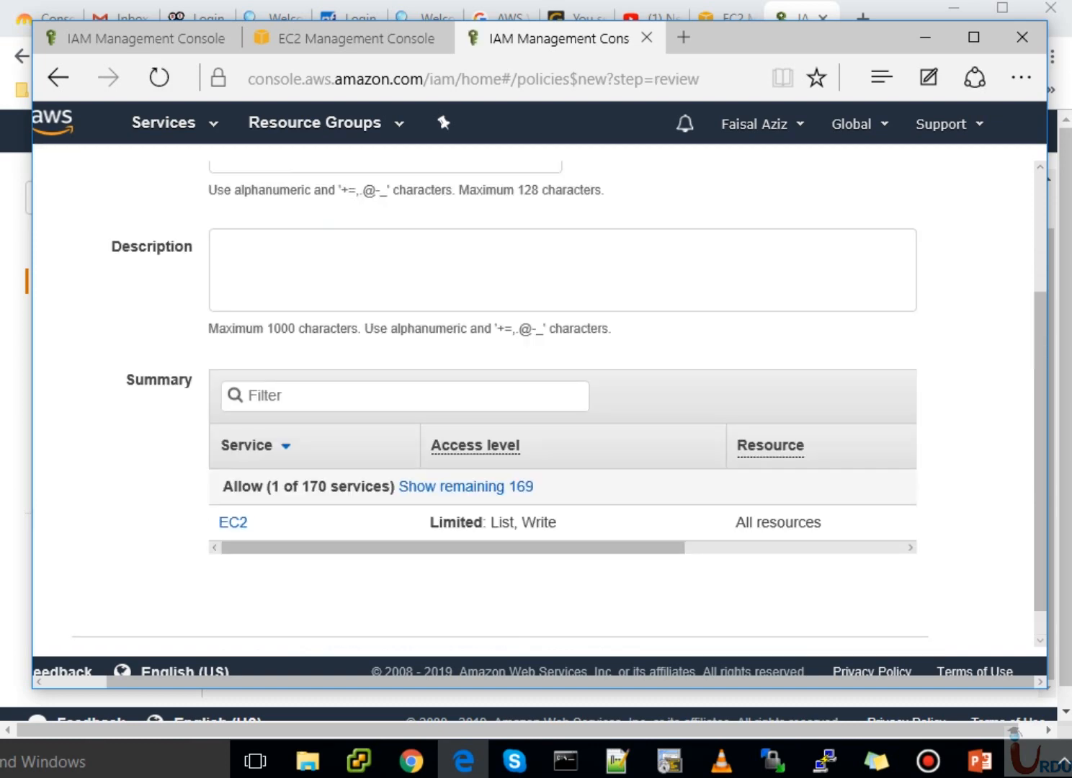
# Enter Prod-Role as the policy name and copy it into the sticky note below the Dev and Prod account entries.
pyautogui.scroll(3, 562, 403)
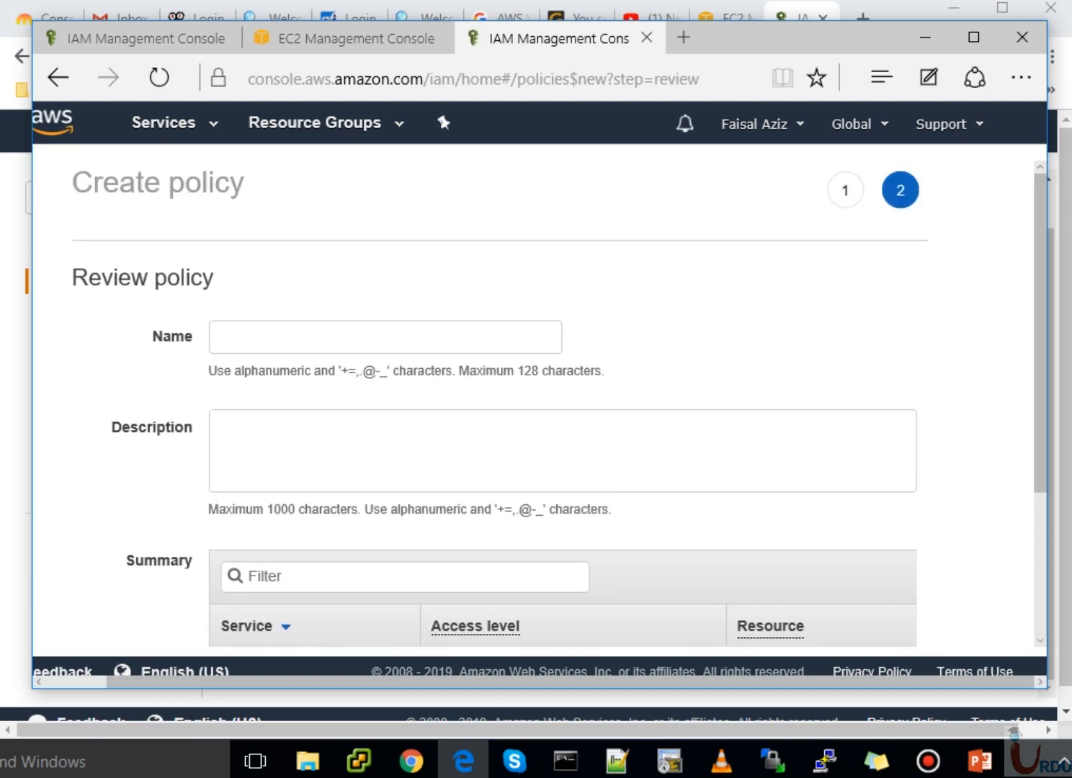
pyautogui.click(224, 337)
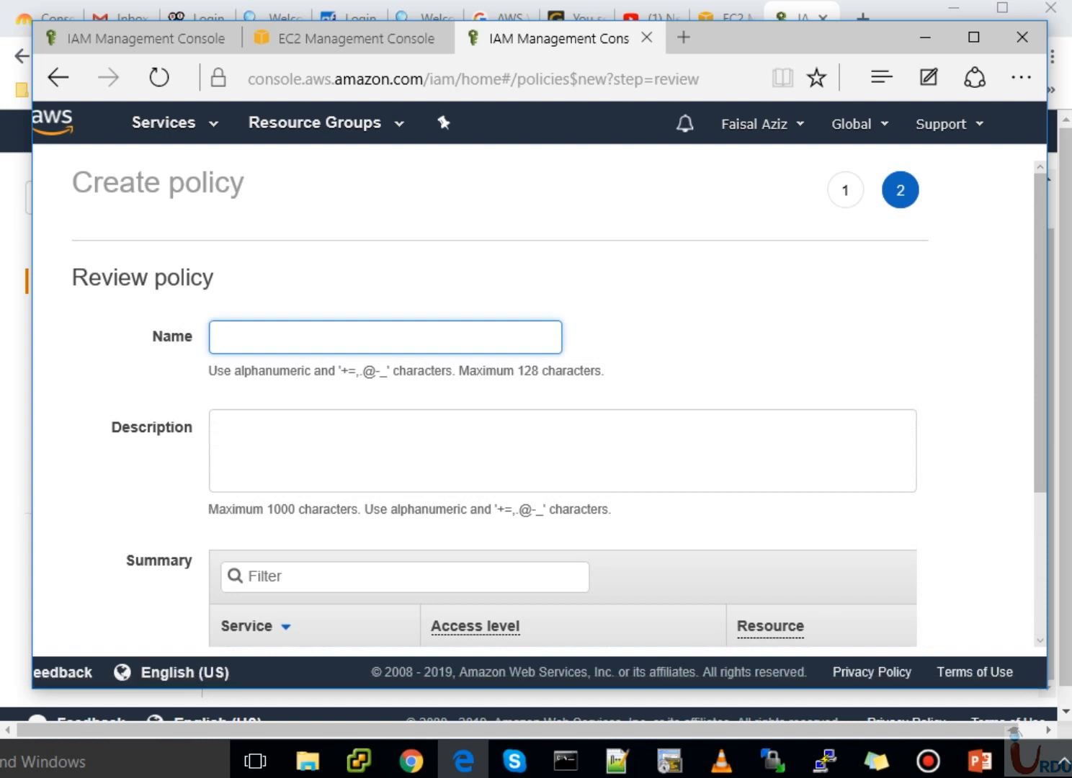
pyautogui.write('Pr')
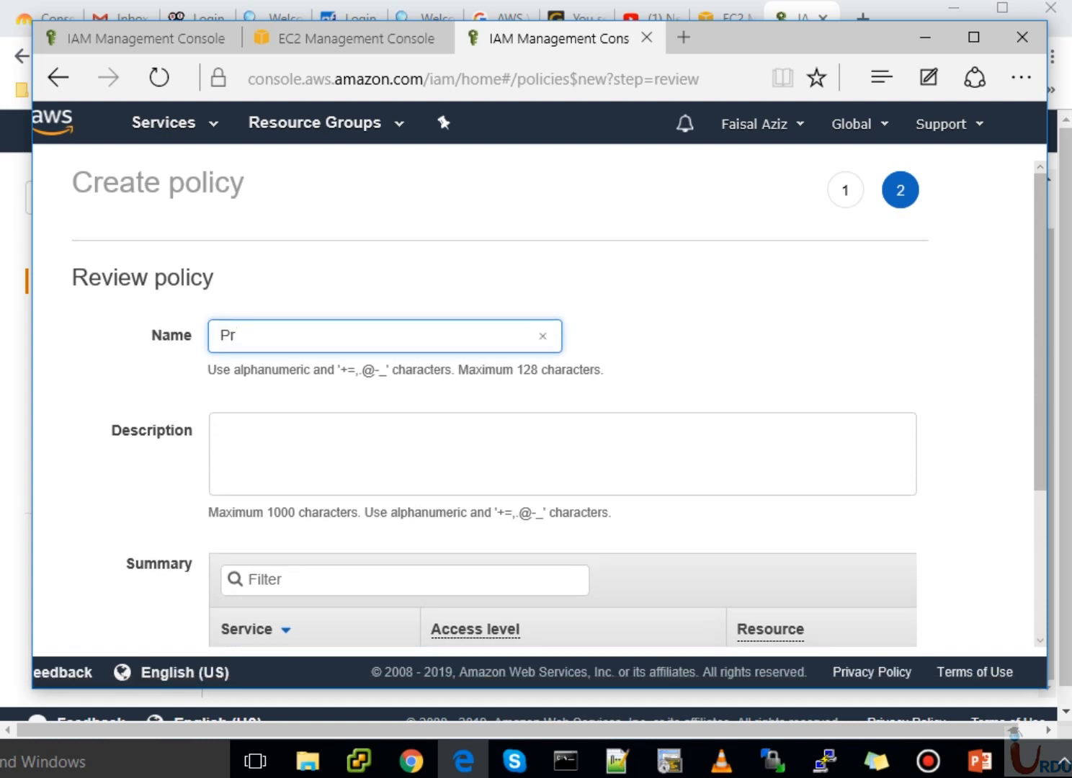
pyautogui.write('od-Role')
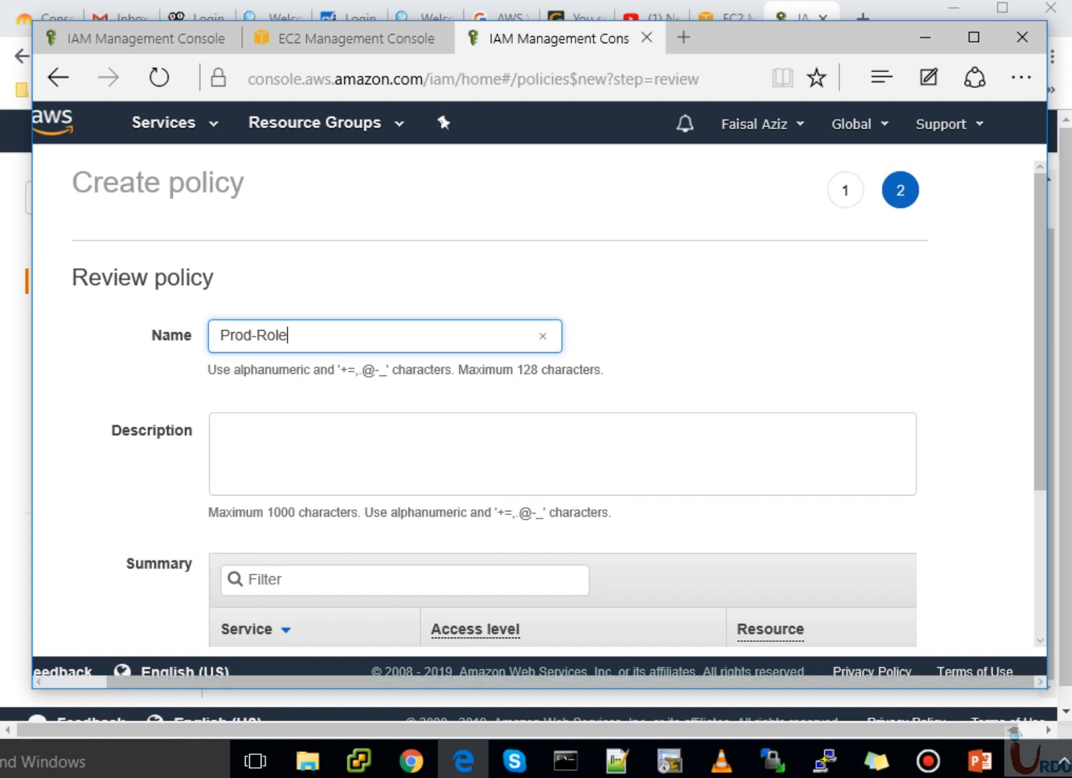
pyautogui.hotkey('ctrl', 'a')
pyautogui.hotkey('ctrl', 'c')
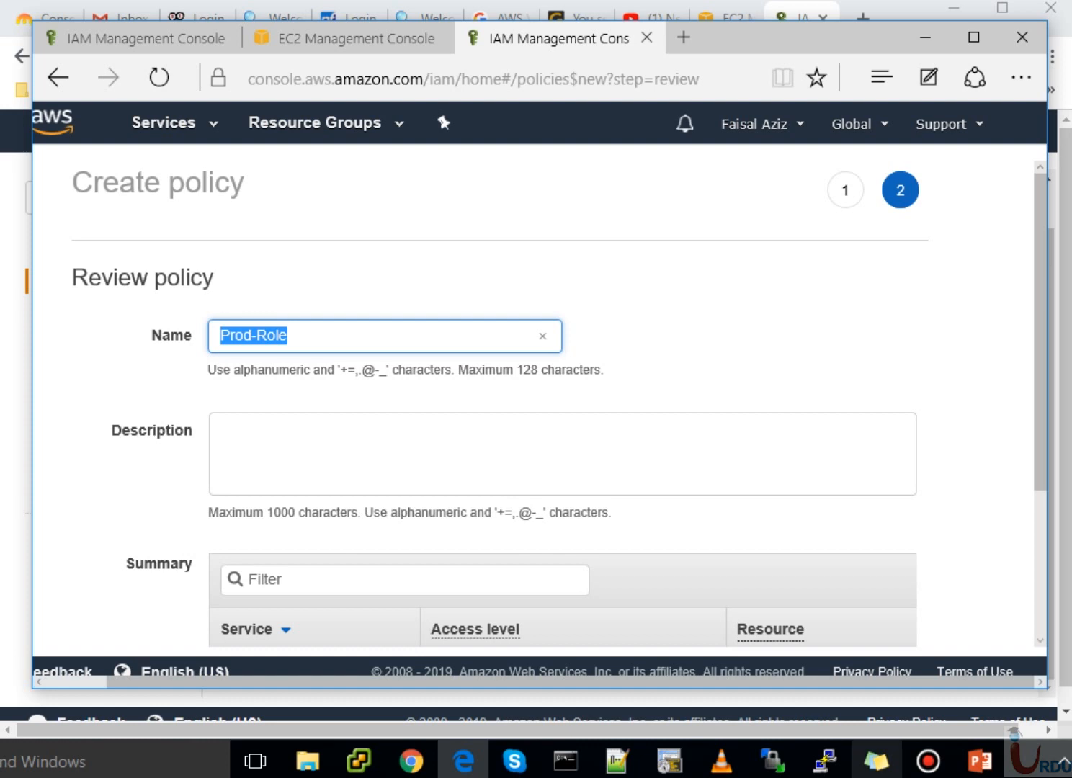
pyautogui.click(877, 761)
pyautogui.hotkey('ctrl', 'v')
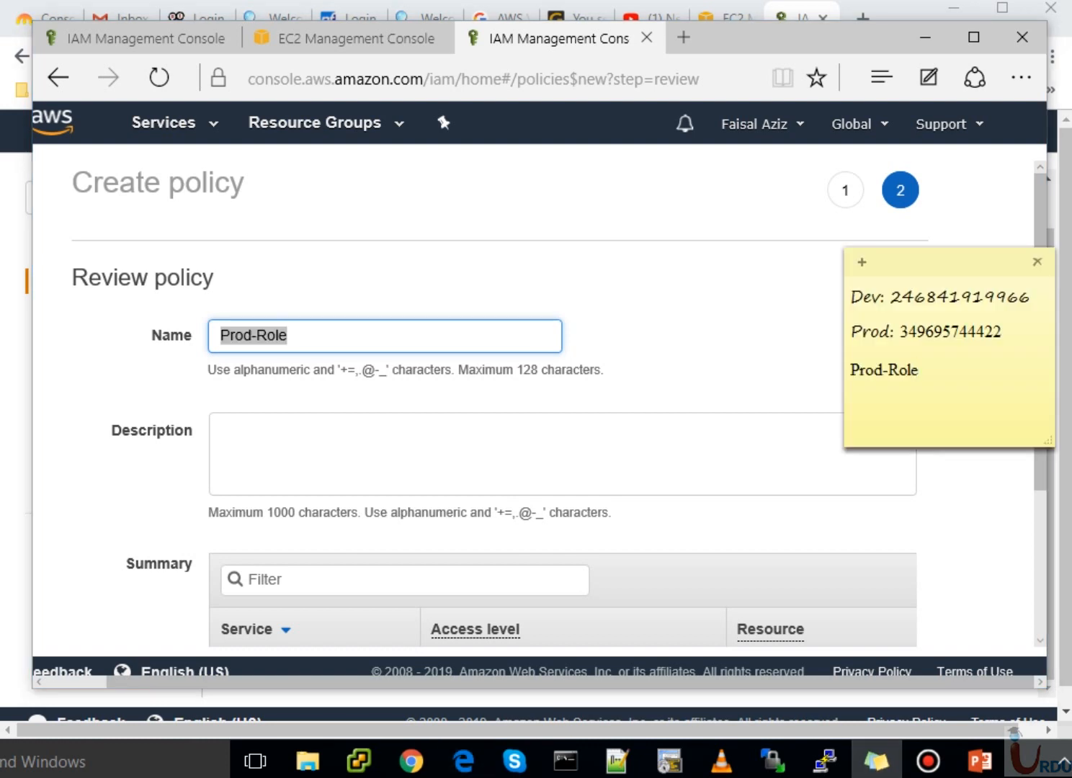
pyautogui.hotkey('alt', 'Tab')
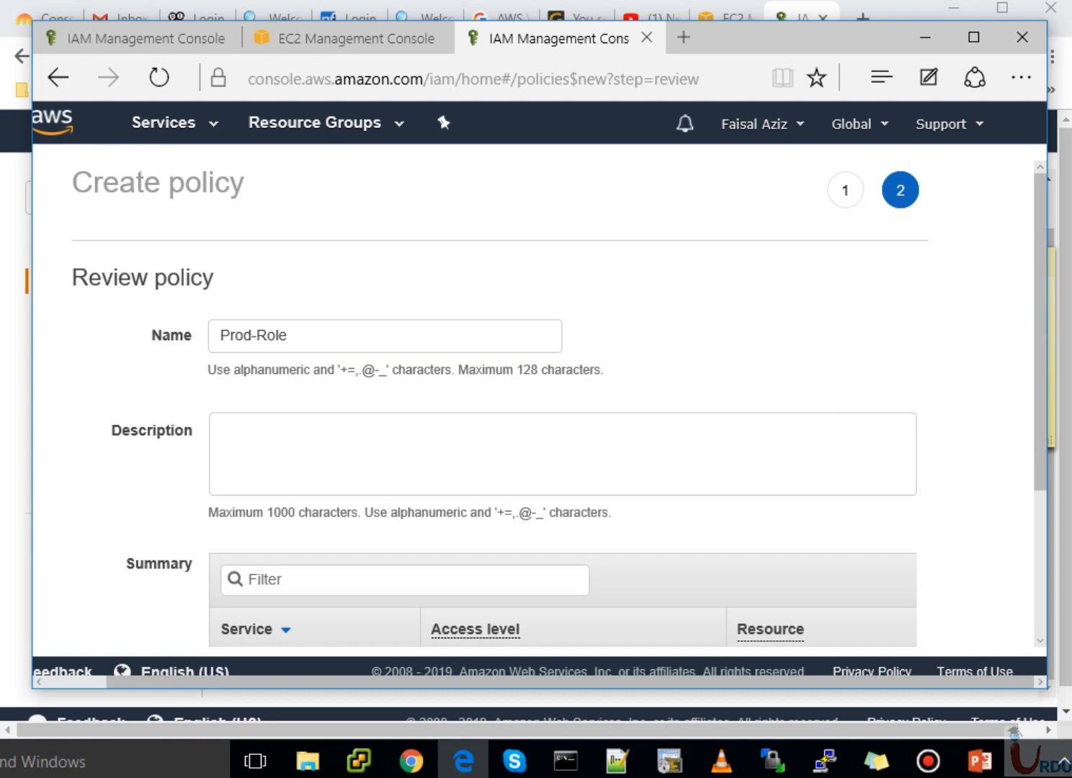
# Leave the unfinished policy, reload the IAM dashboard and open the list of policies.
pyautogui.hotkey('alt', 'Left')
pyautogui.hotkey('alt', 'Left')
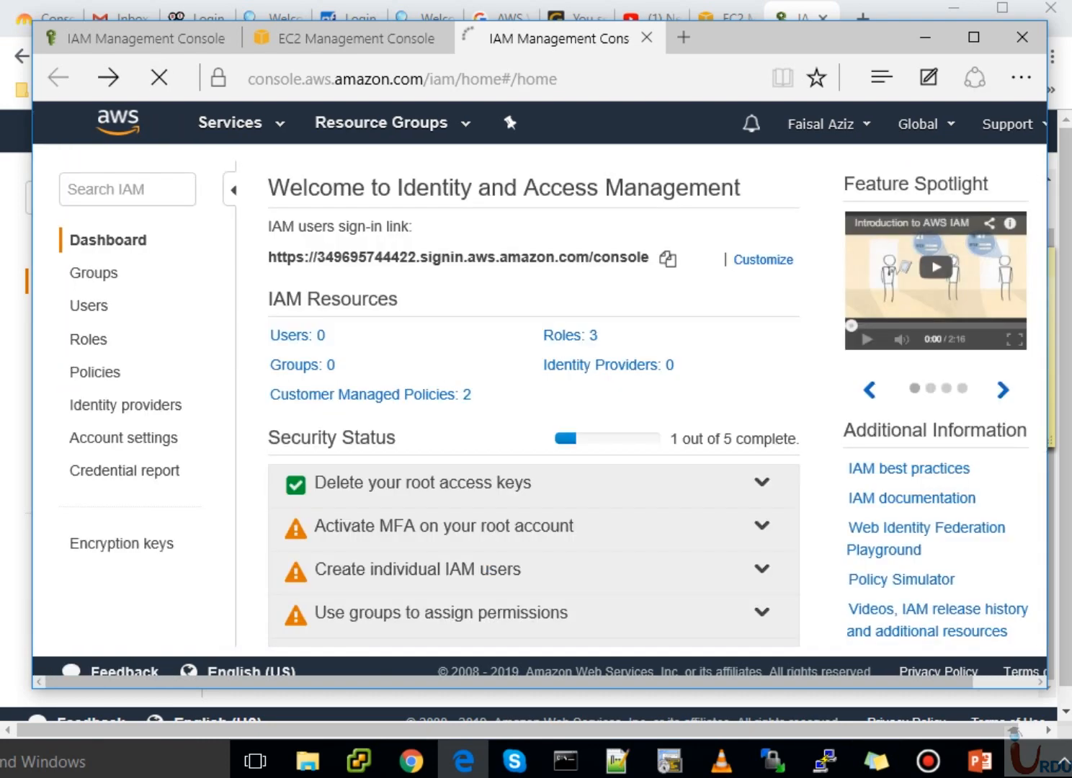
pyautogui.hotkey('alt', 'Left')
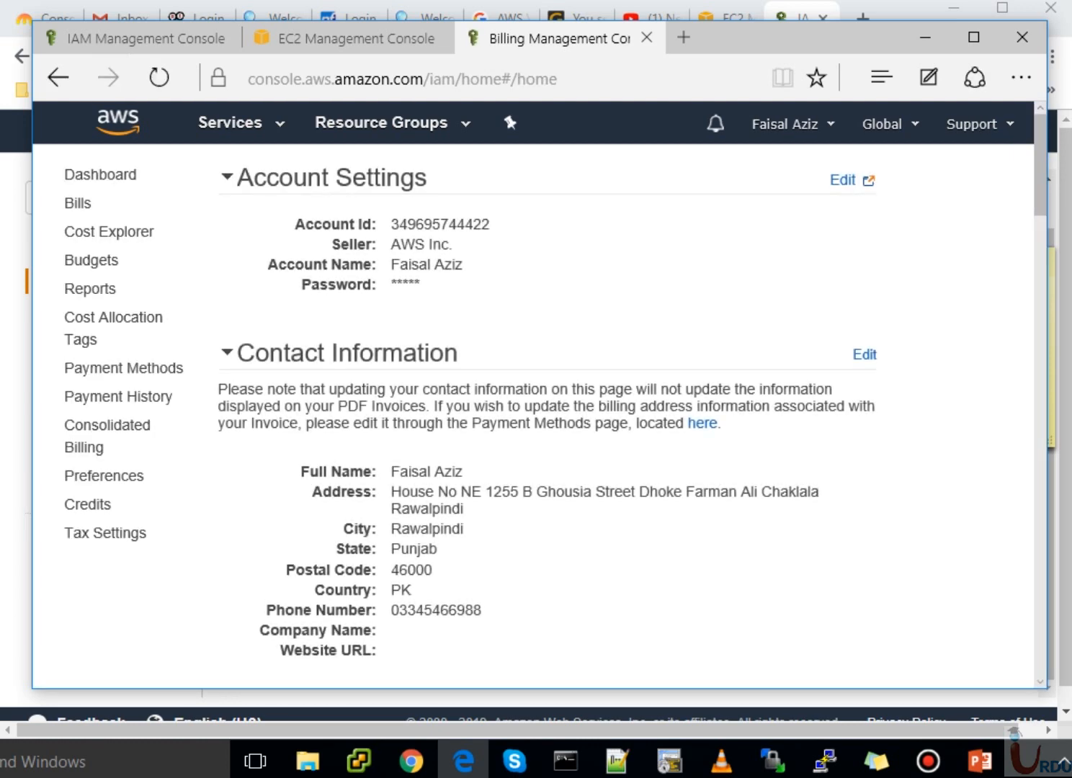
pyautogui.click(159, 77)
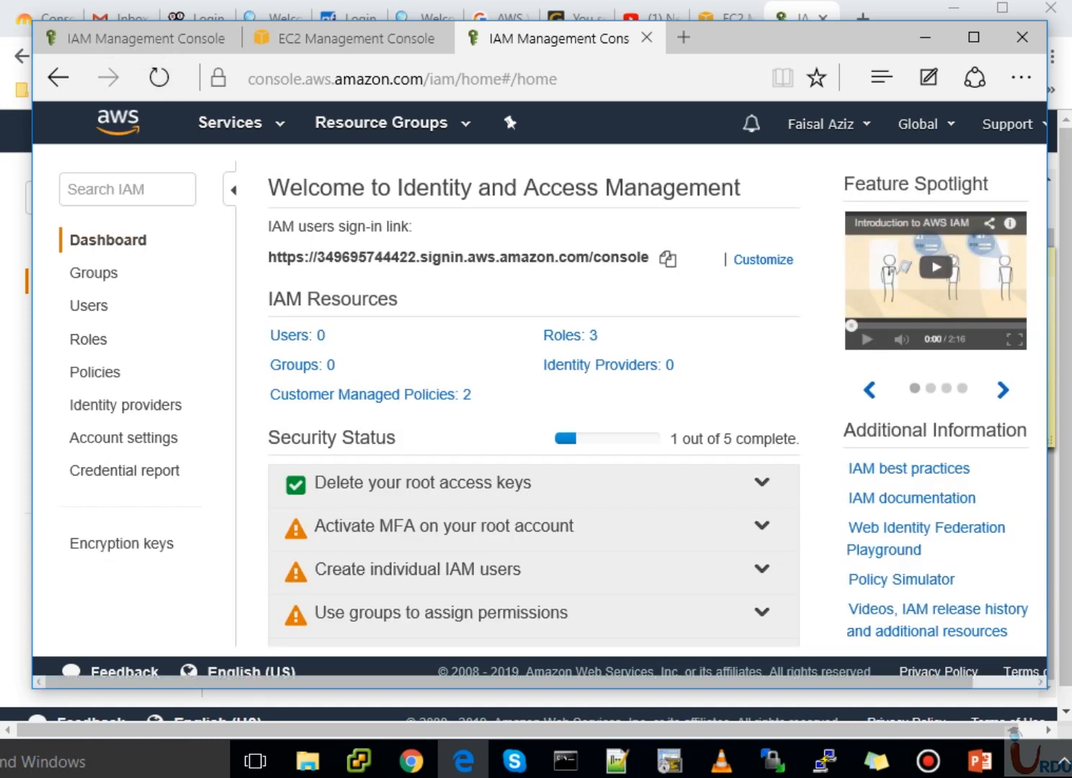
pyautogui.click(97, 371)
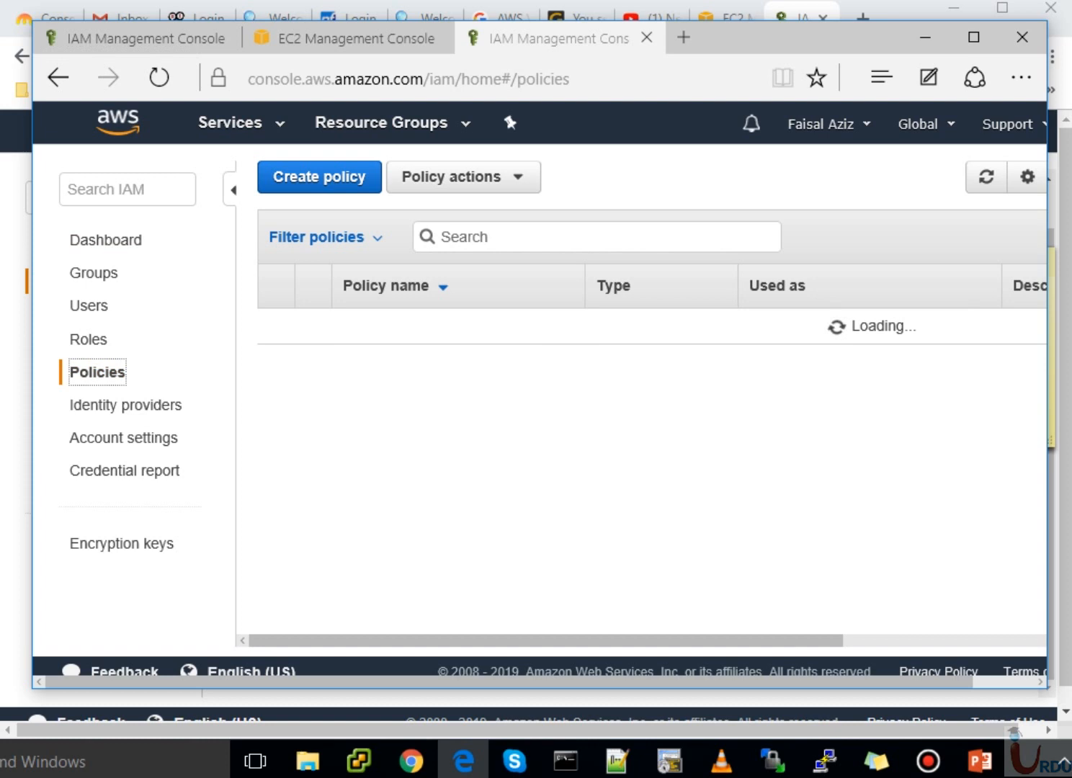
# Connect the computer to the eCon-CC wireless network and return to the policy creation page.
pyautogui.click(1071, 761)
pyautogui.click(1009, 290)
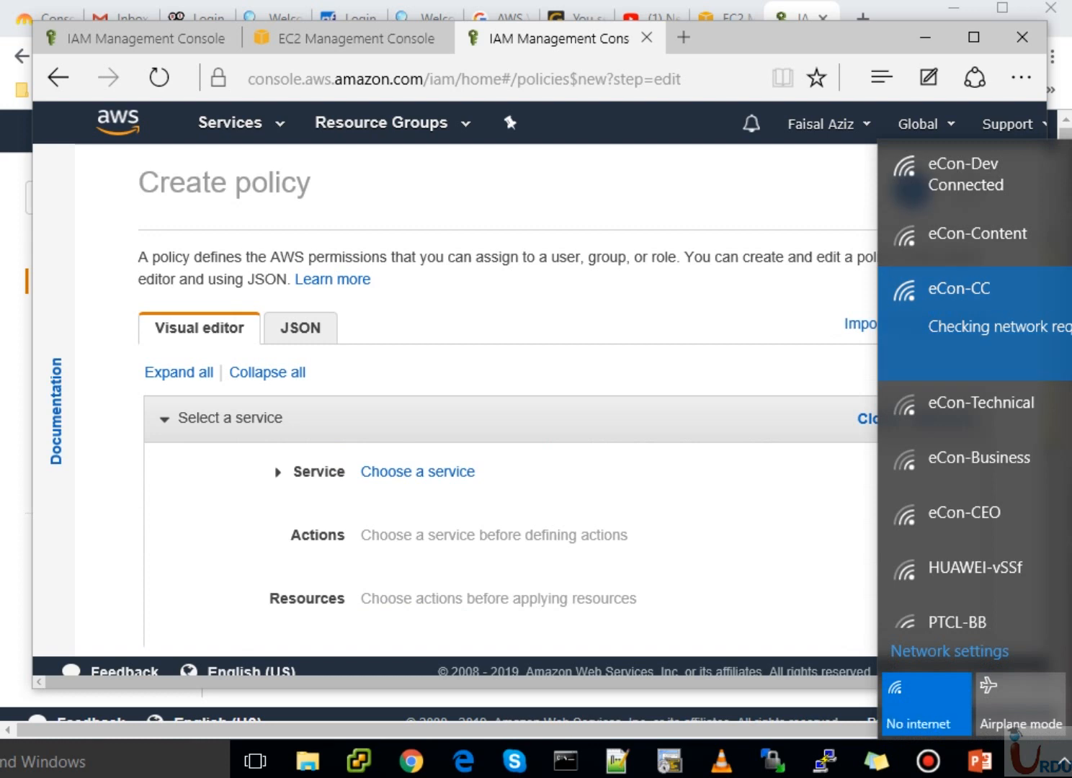
pyautogui.press('Escape')
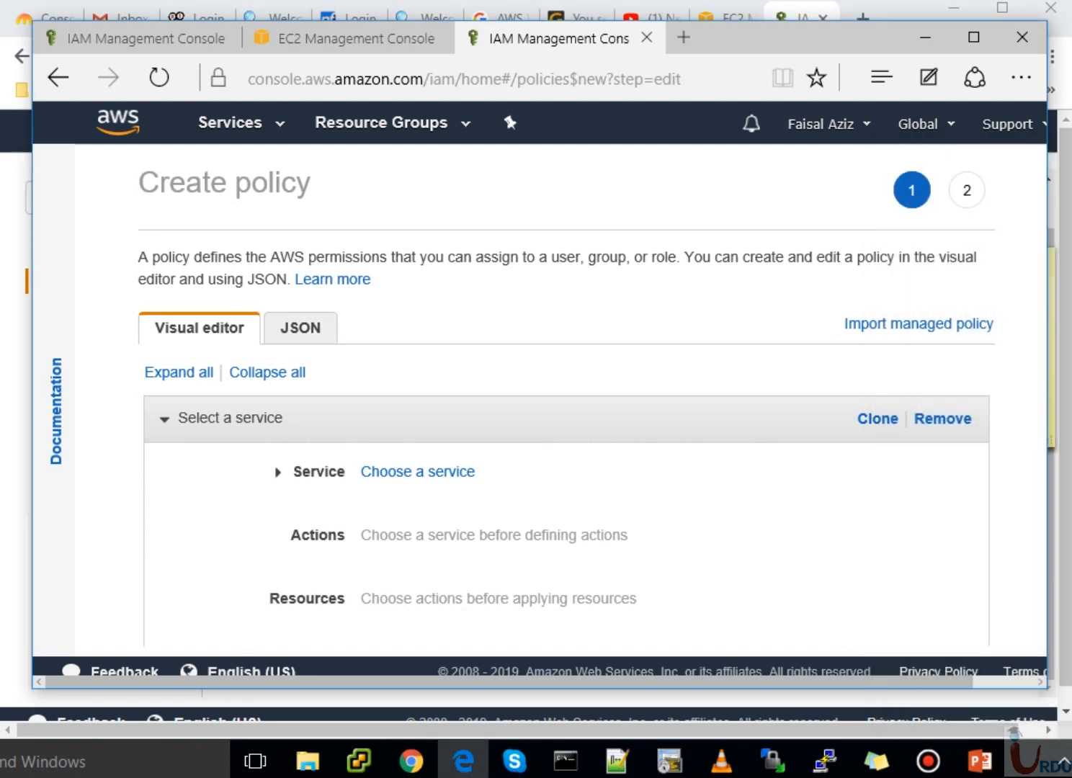
# Choose EC2 as the new policy's service and allow DescribeInstances, filtering the actions by "describe".
pyautogui.click(418, 472)
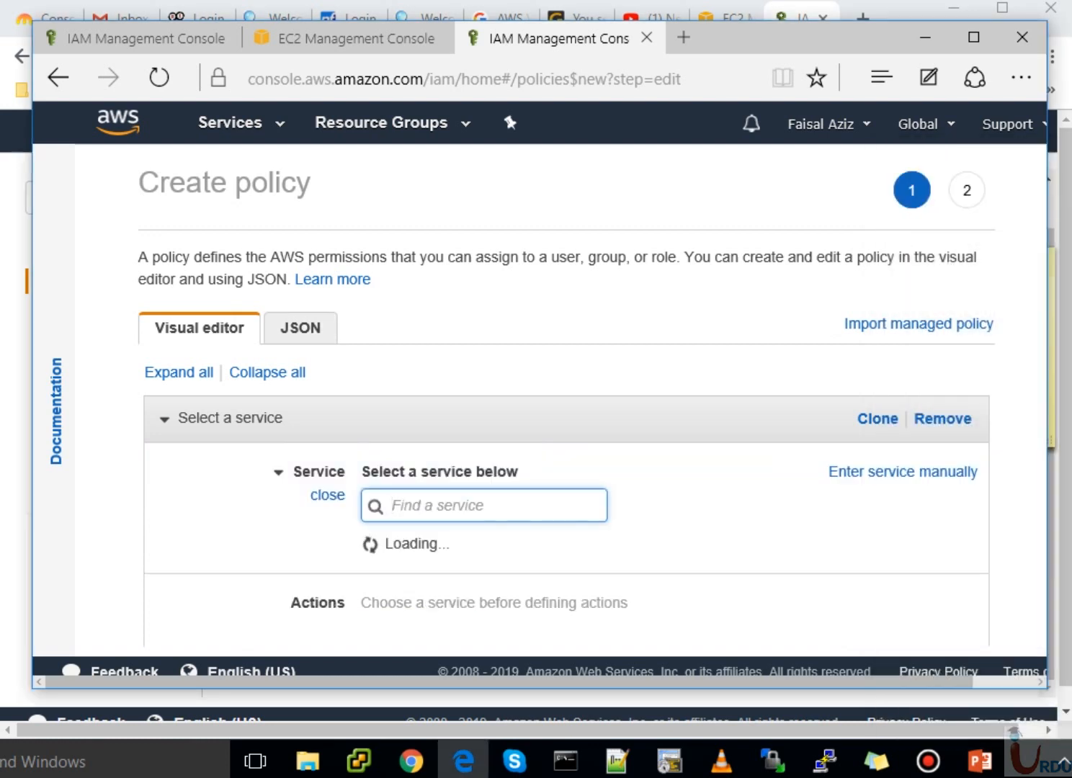
pyautogui.write('ec2')
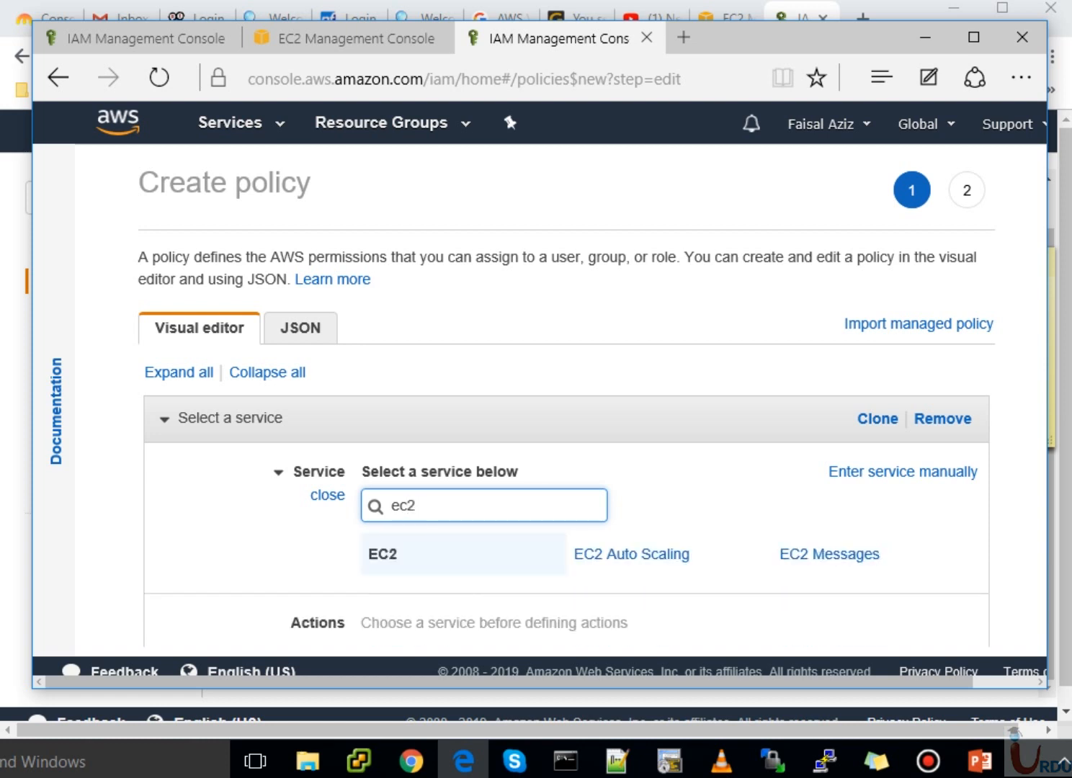
pyautogui.press('Return')
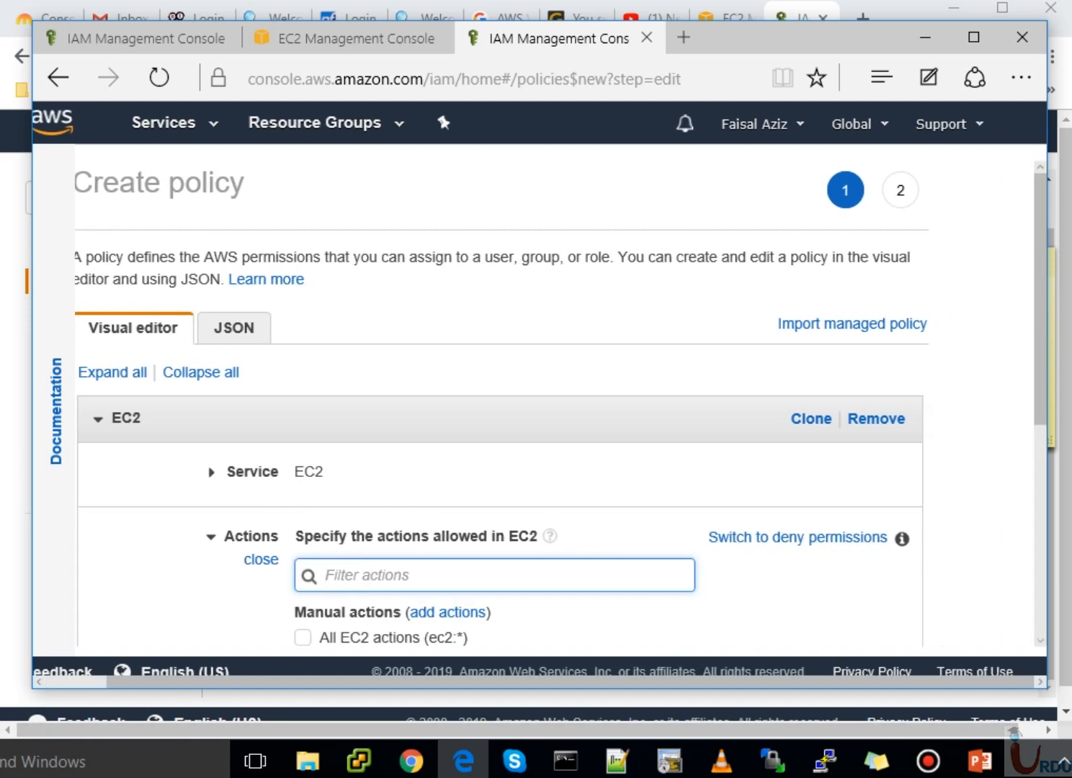
pyautogui.write('describe')
pyautogui.scroll(-5, 598, 403)
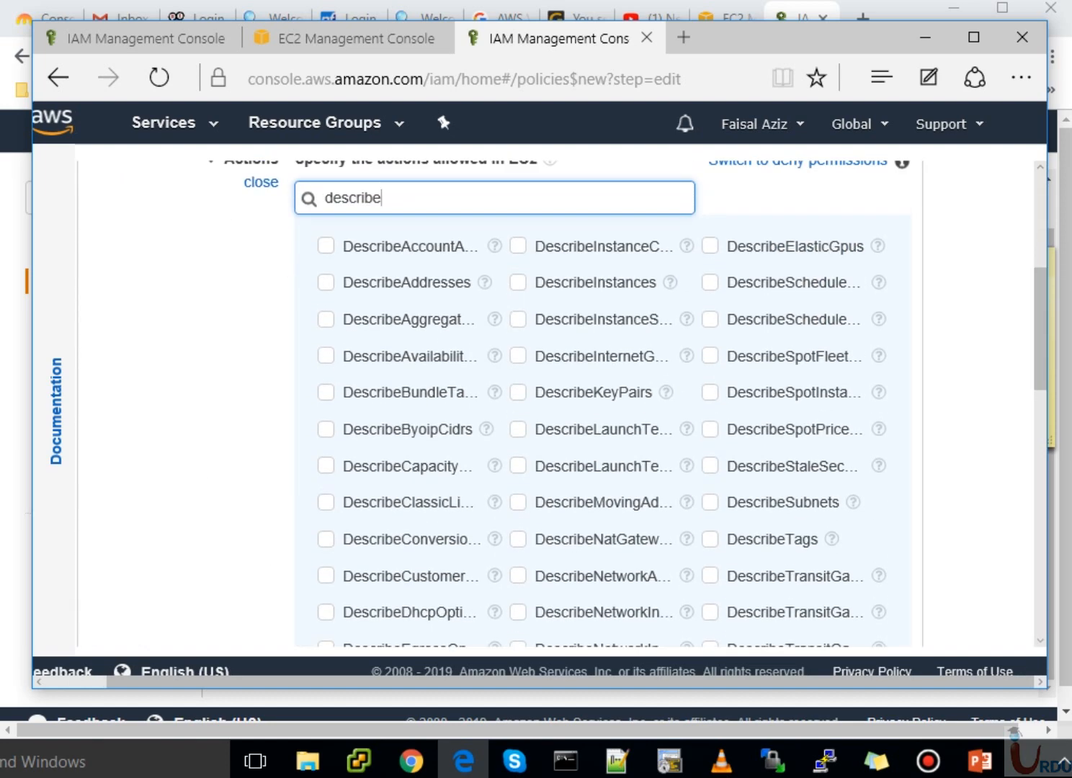
pyautogui.click(517, 282)
# Filter the EC2 actions by "image" and allow CreateImage and DescribeImages in the policy.
pyautogui.click(352, 197)
pyautogui.hotkey('ctrl', 'a')
pyautogui.press('BackSpace')
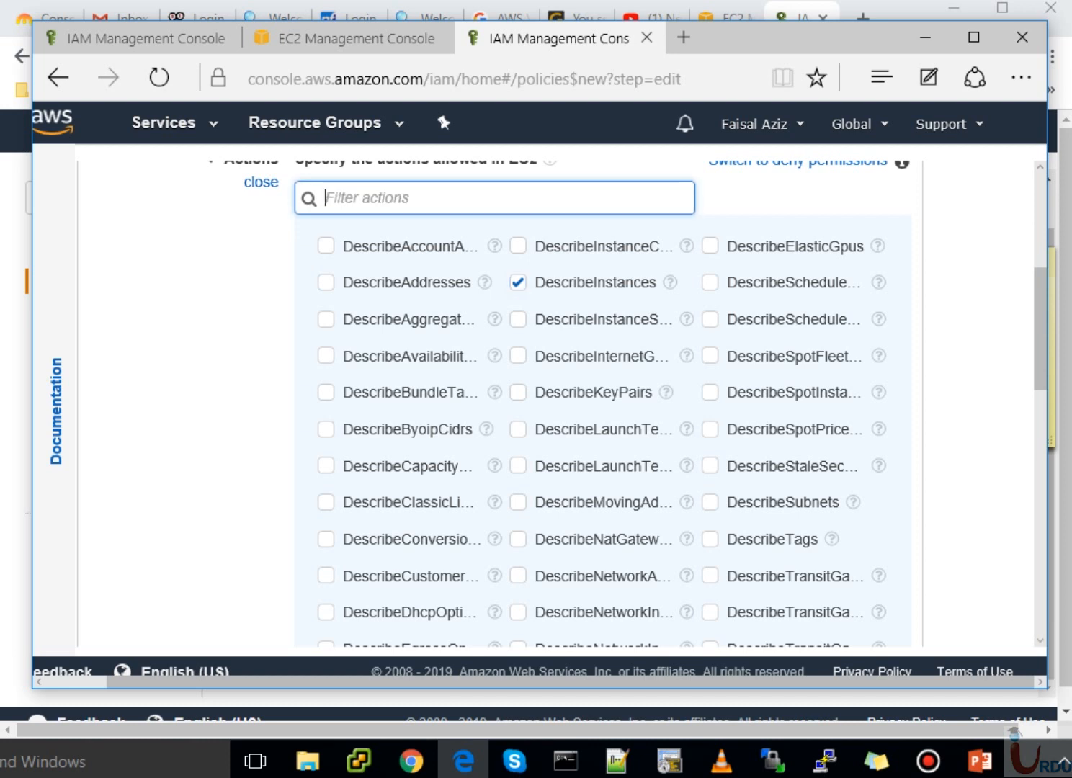
pyautogui.write('c')
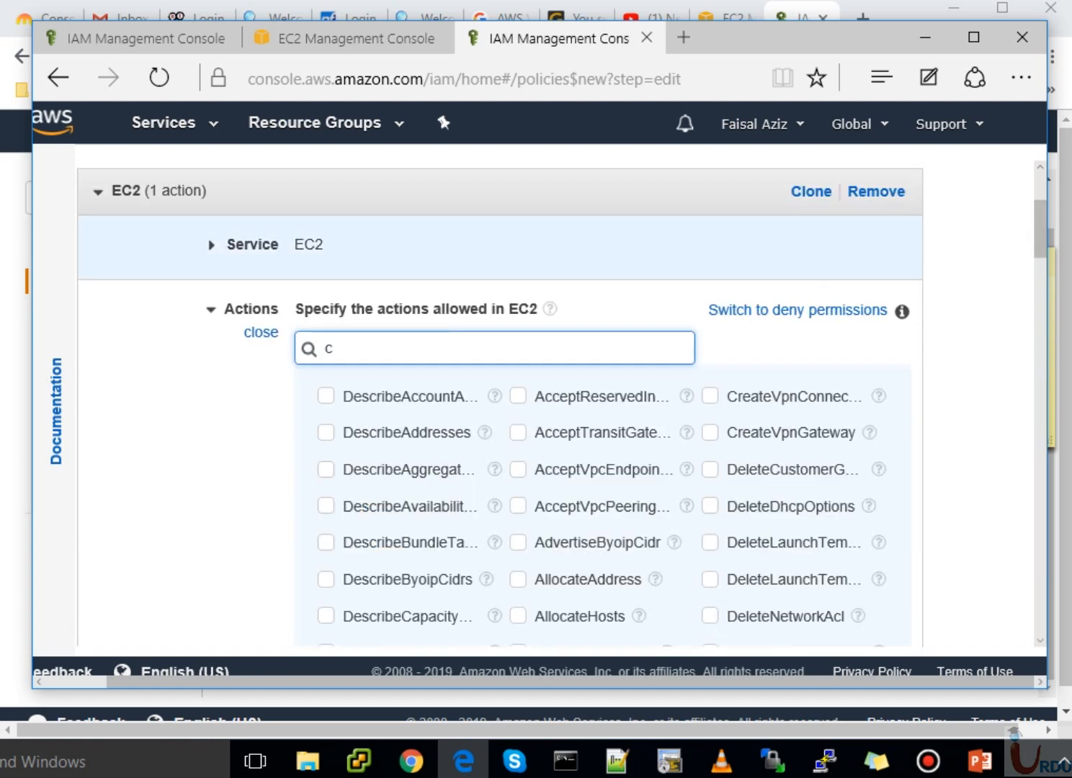
pyautogui.press('BackSpace')
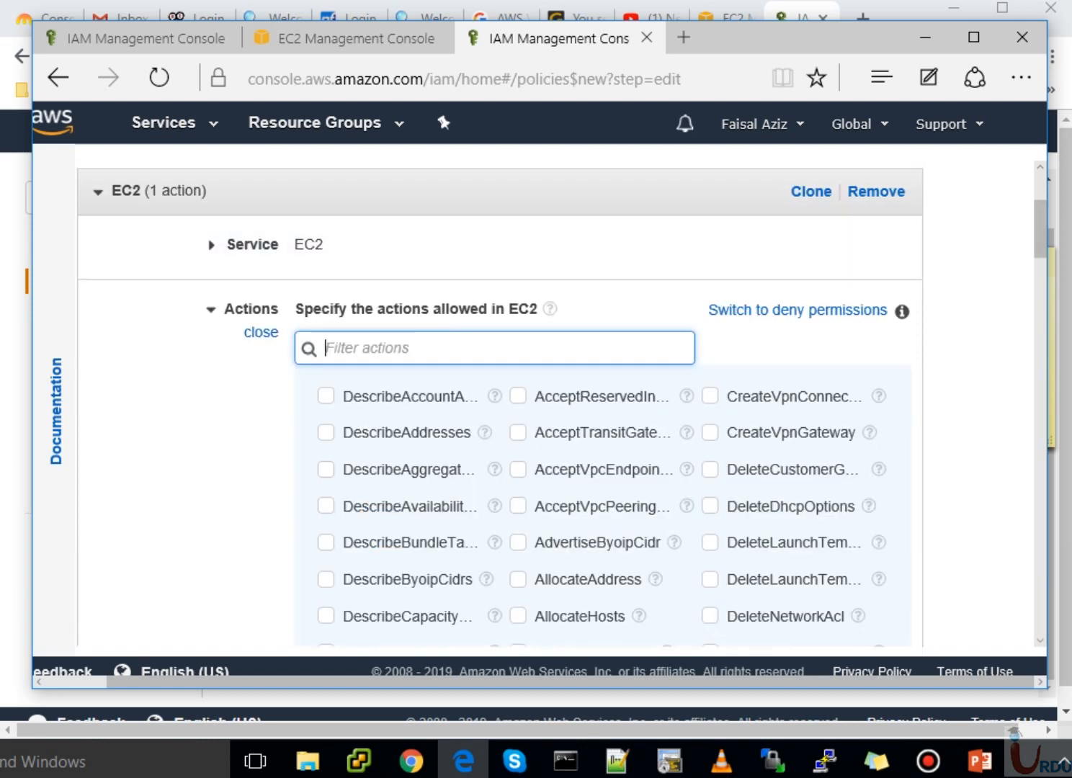
pyautogui.write('image')
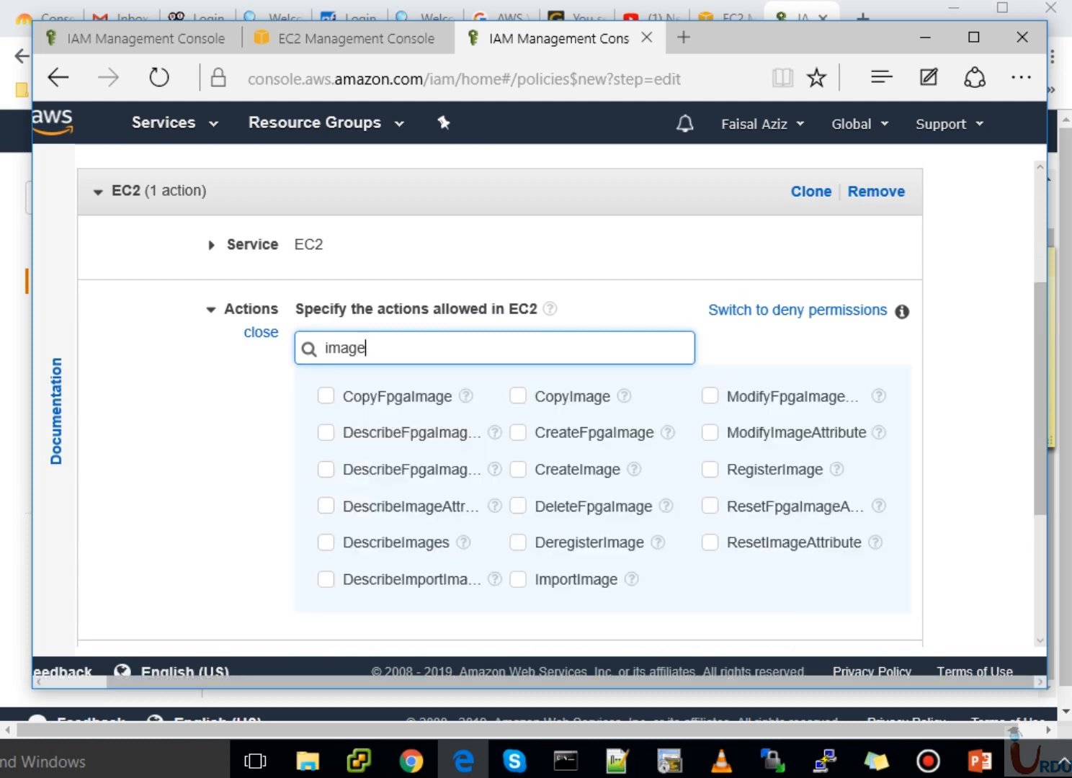
pyautogui.click(518, 469)
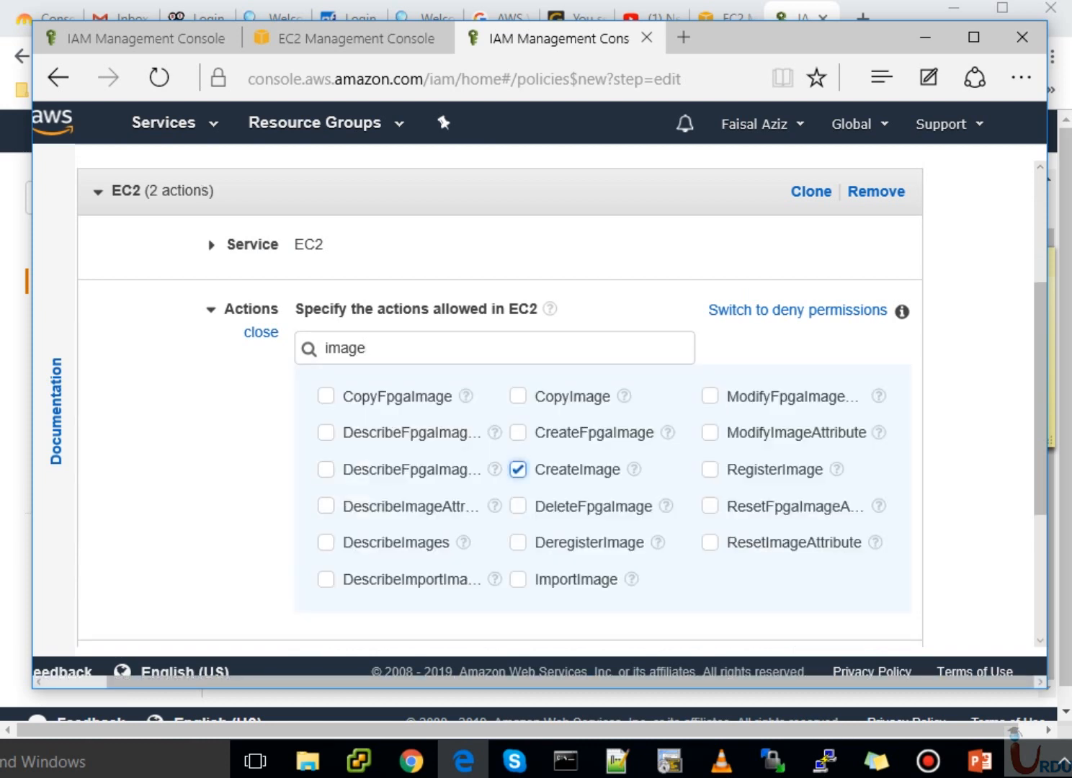
pyautogui.scroll(-2, 562, 396)
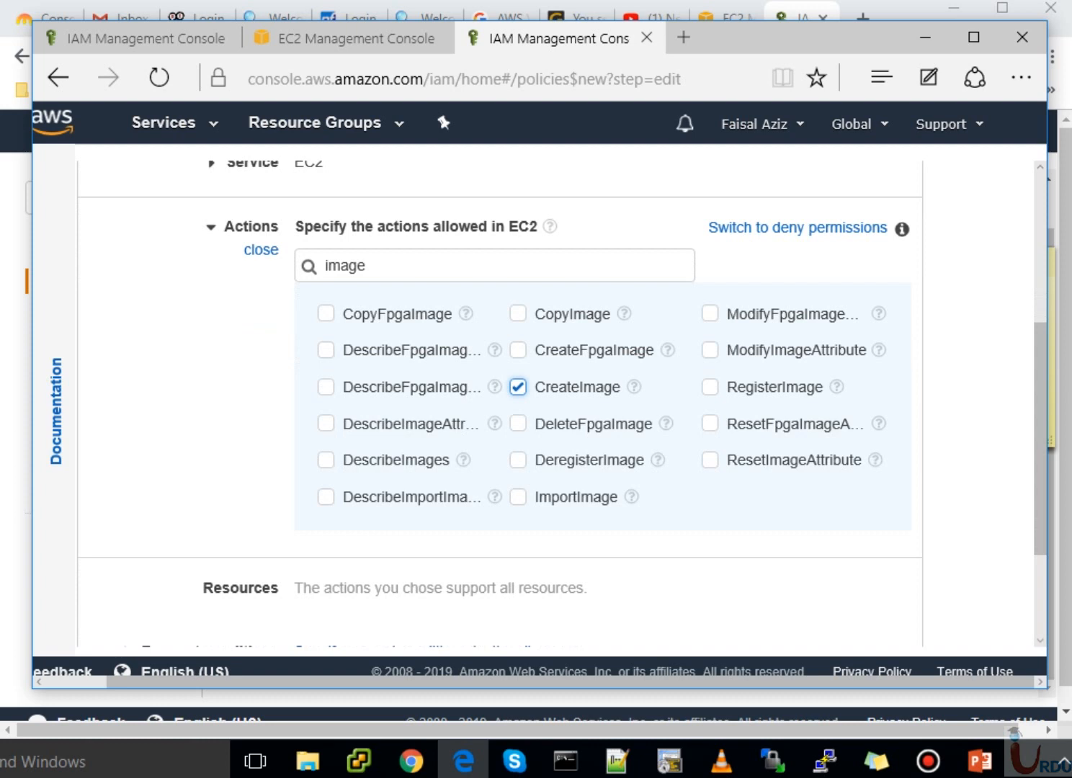
pyautogui.click(325, 460)
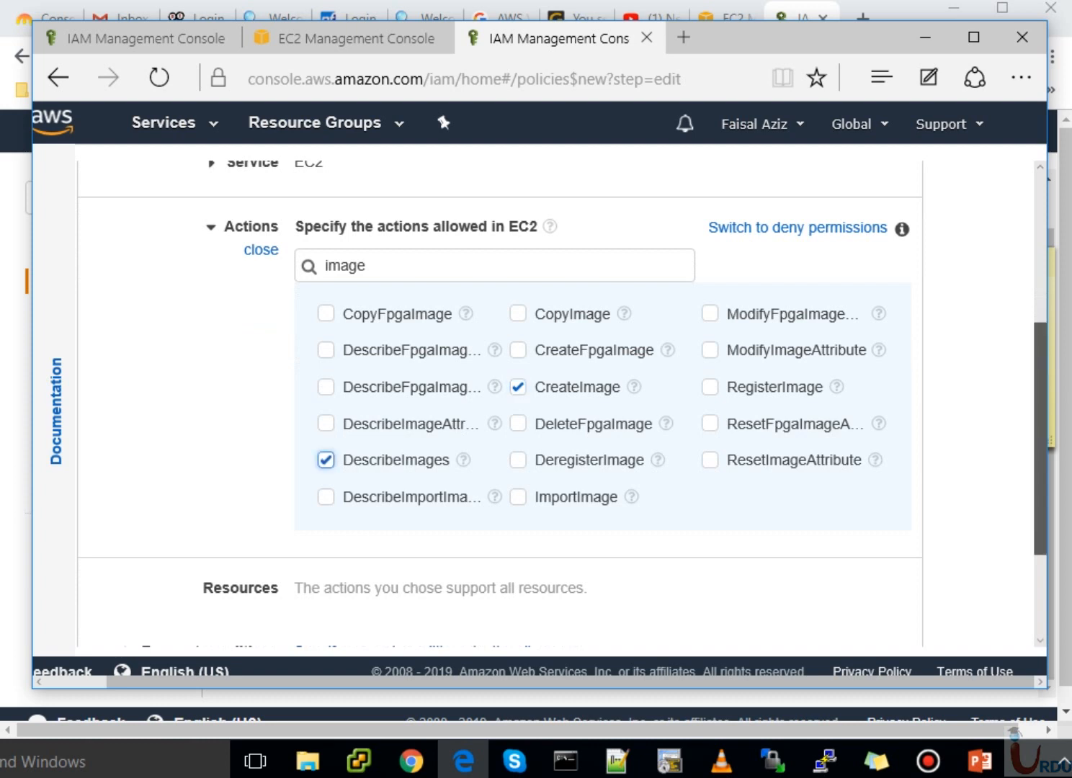
# Continue to the policy review, name the policy production-policy and create it.
pyautogui.scroll(-3, 563, 404)
pyautogui.scroll(-1, 562, 404)
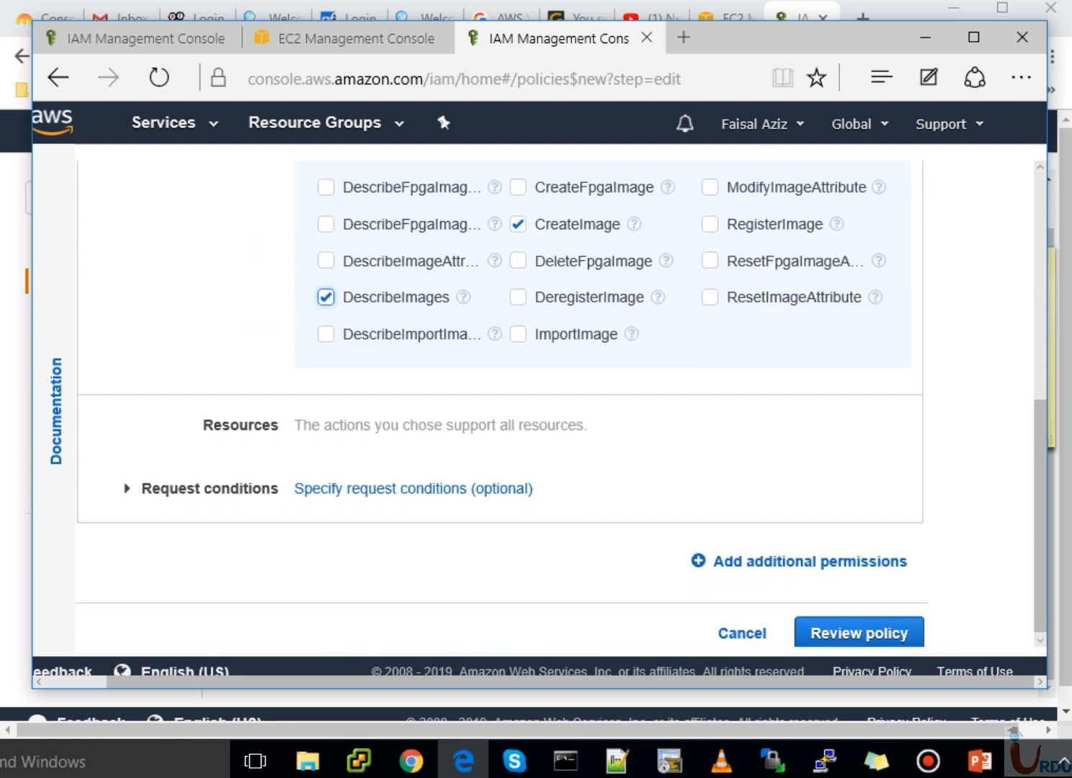
pyautogui.click(859, 632)
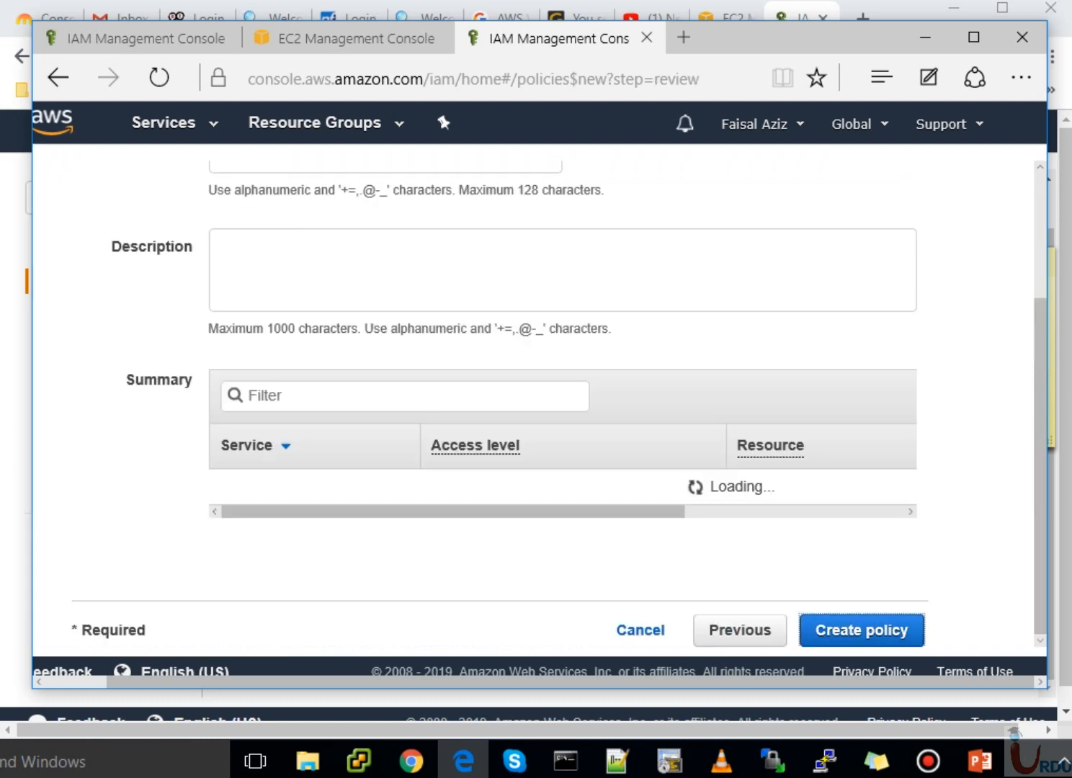
pyautogui.moveTo(1040, 451); pyautogui.dragTo(1041, 333)
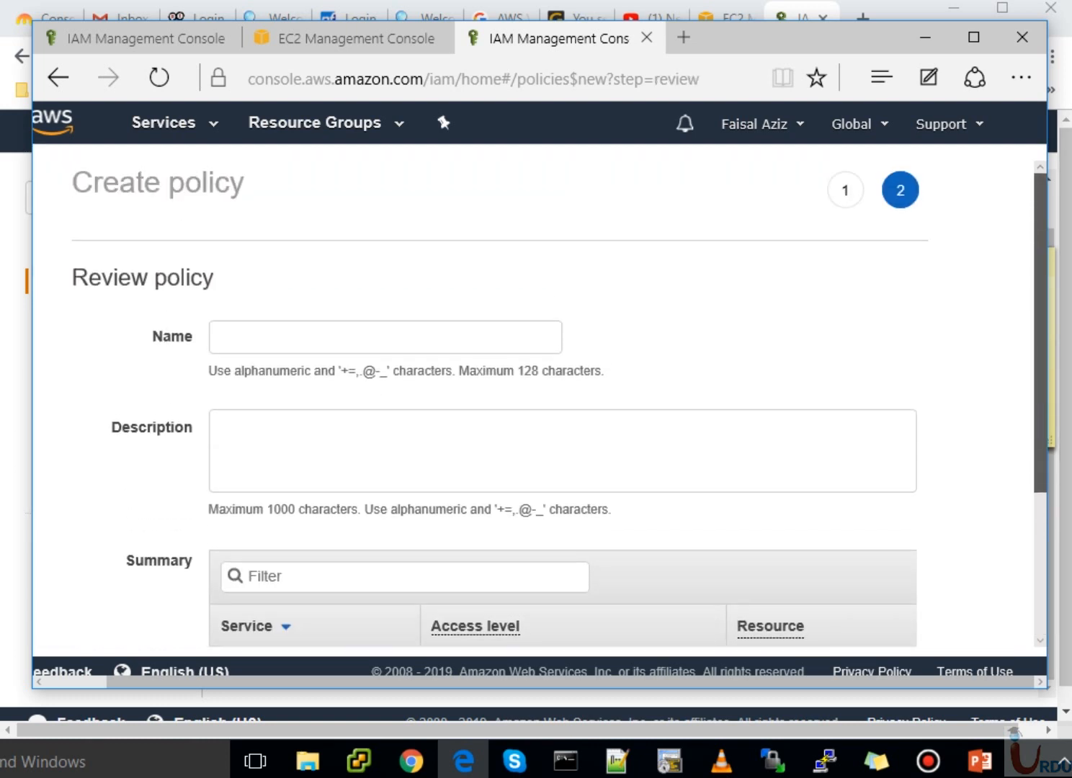
pyautogui.click(386, 337)
pyautogui.write('proc')
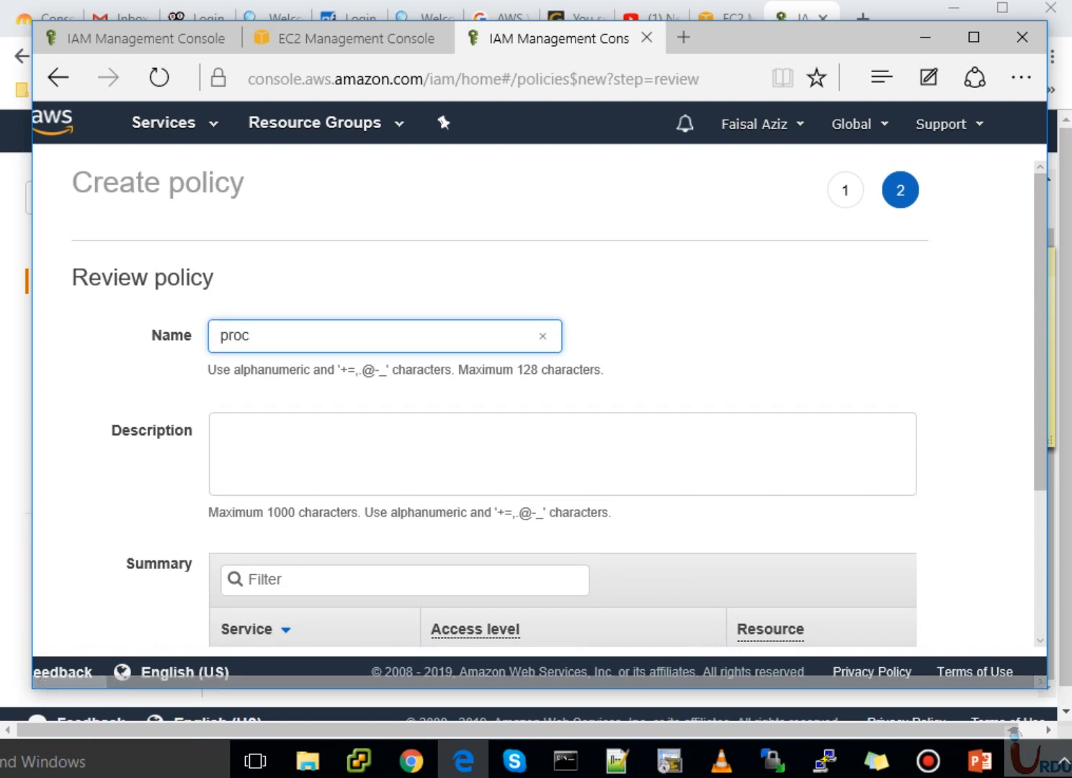
pyautogui.press('BackSpace')
pyautogui.write('duction-policy')
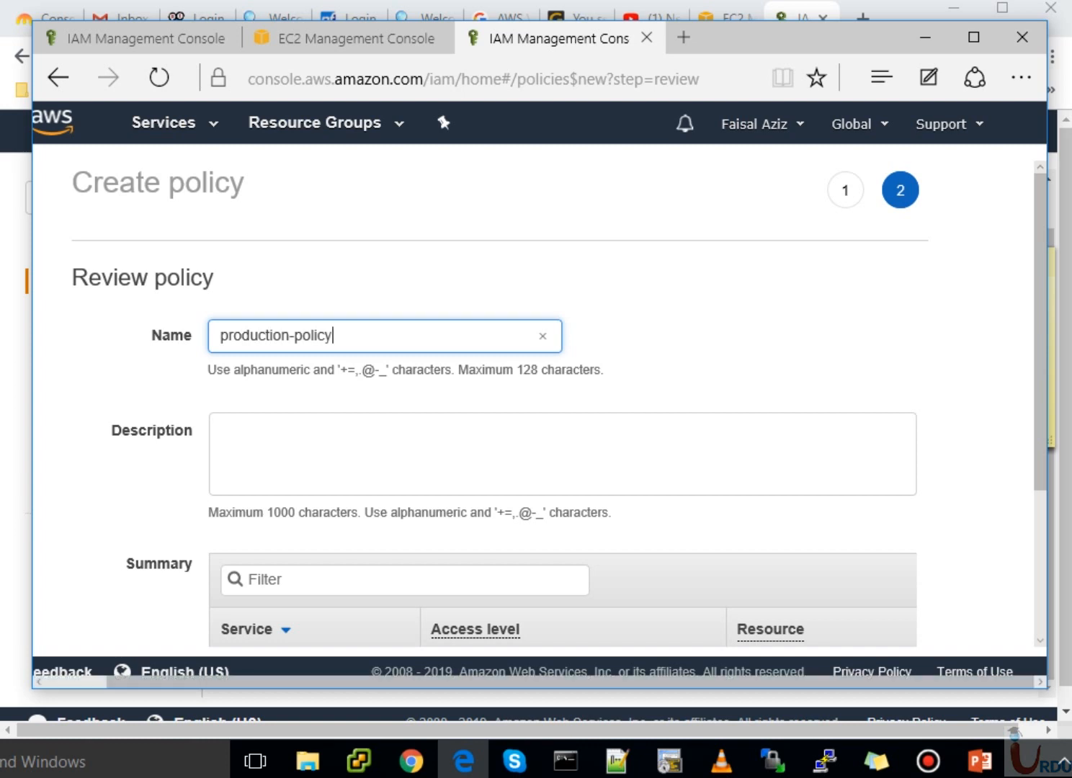
pyautogui.scroll(-1, 539, 404)
pyautogui.scroll(-2, 539, 404)
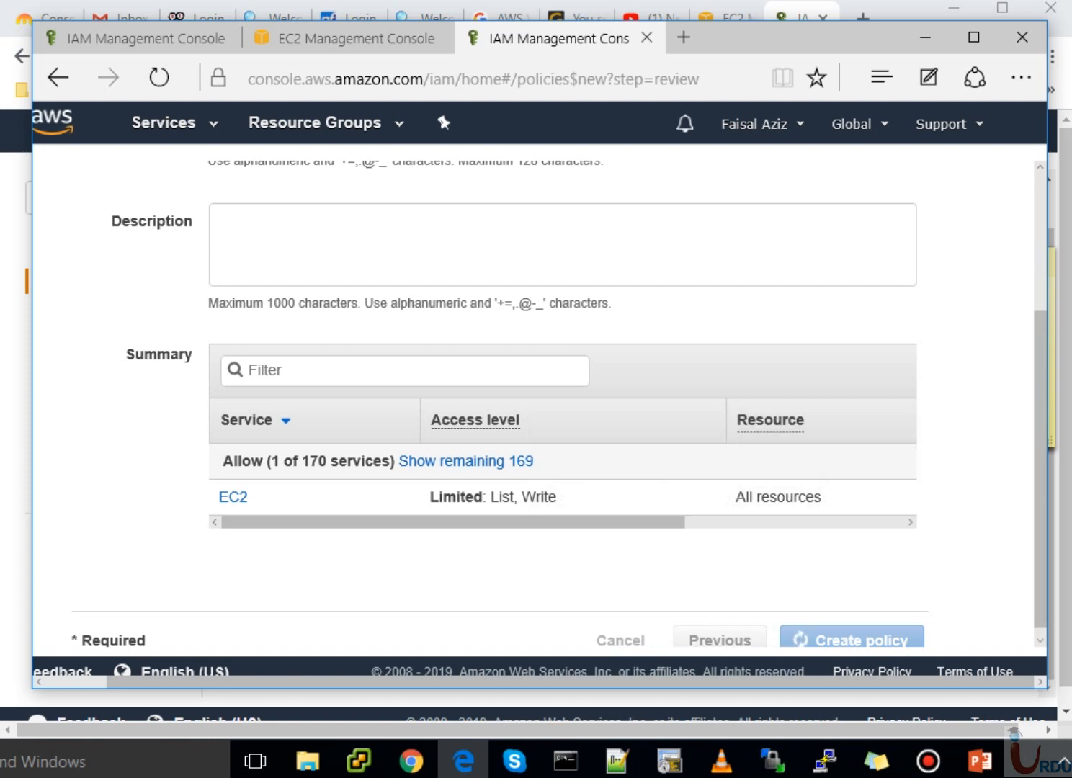
# Filter the policy list to customer managed policies and open production-policy to review the permissions in its JSON.
pyautogui.hotkey('alt', 'Left')
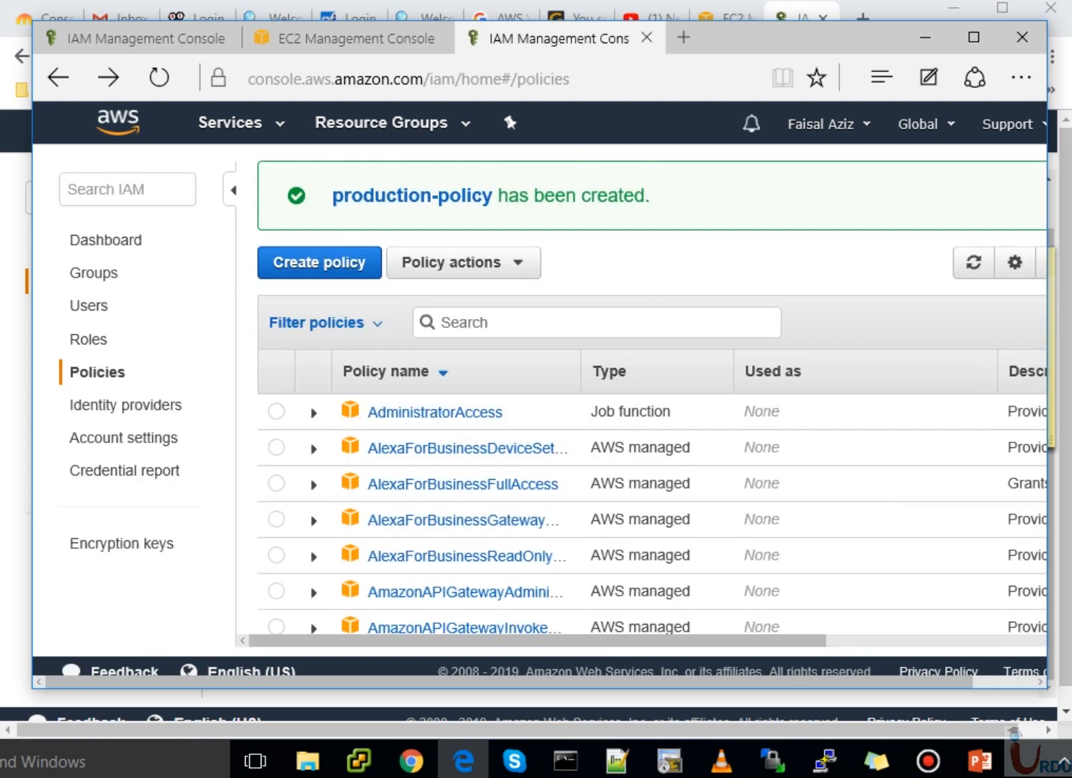
pyautogui.click(317, 323)
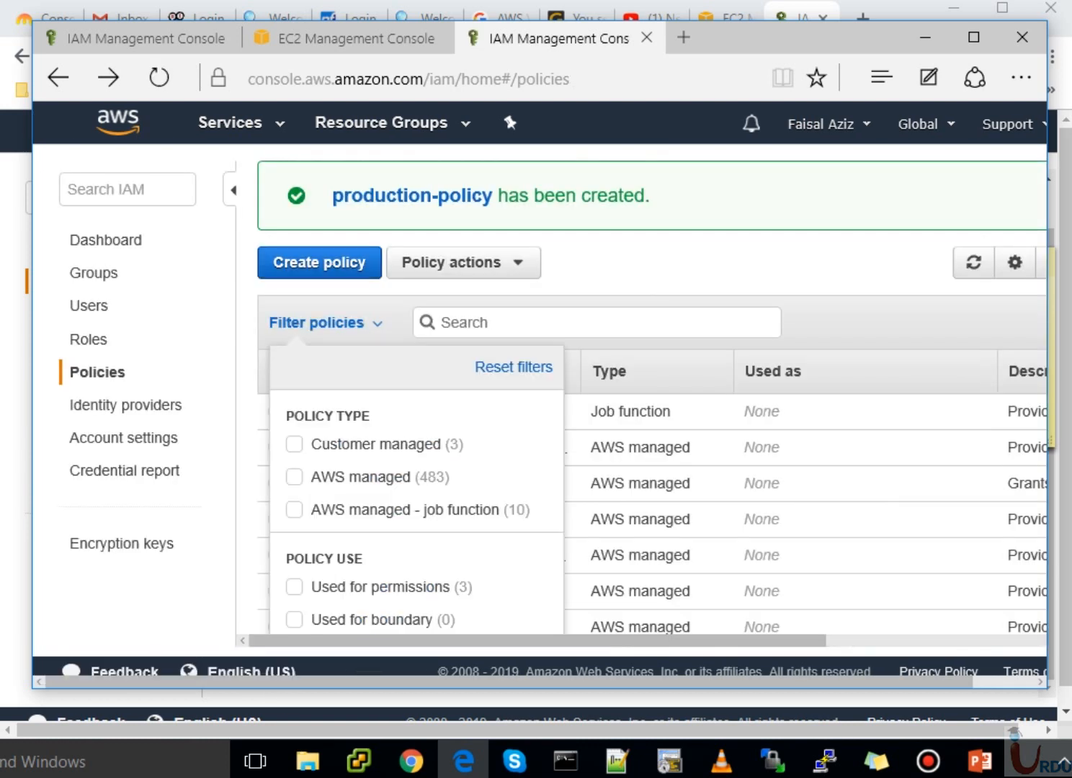
pyautogui.click(294, 444)
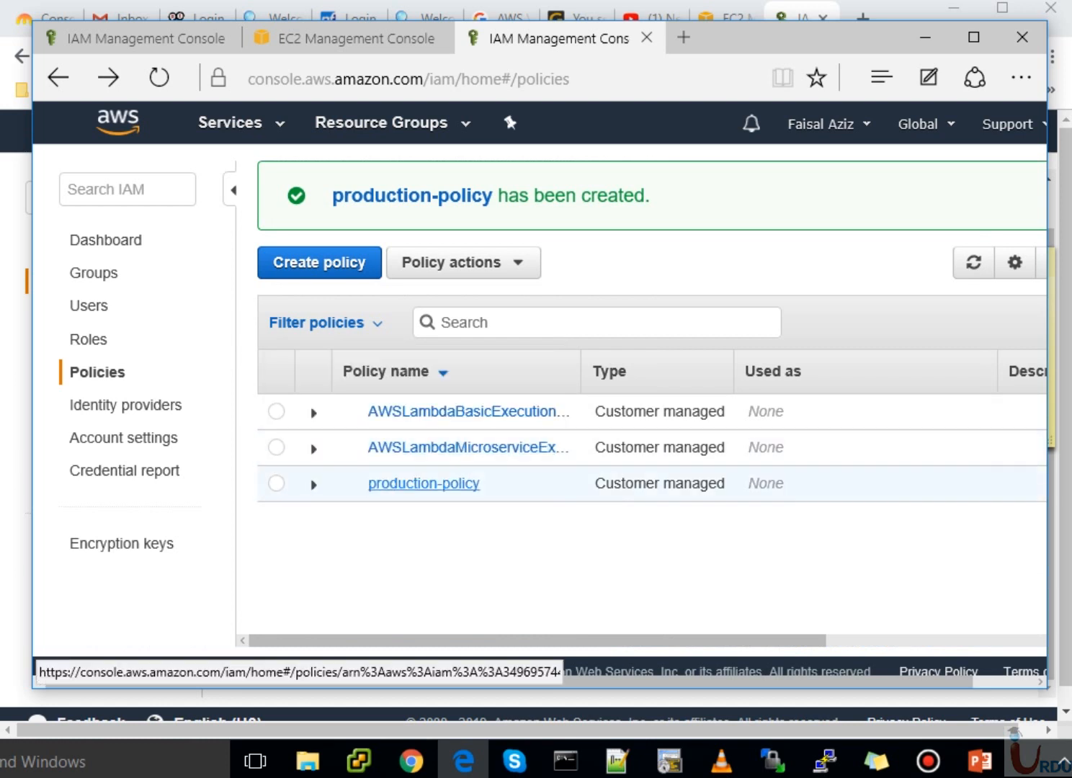
pyautogui.click(424, 484)
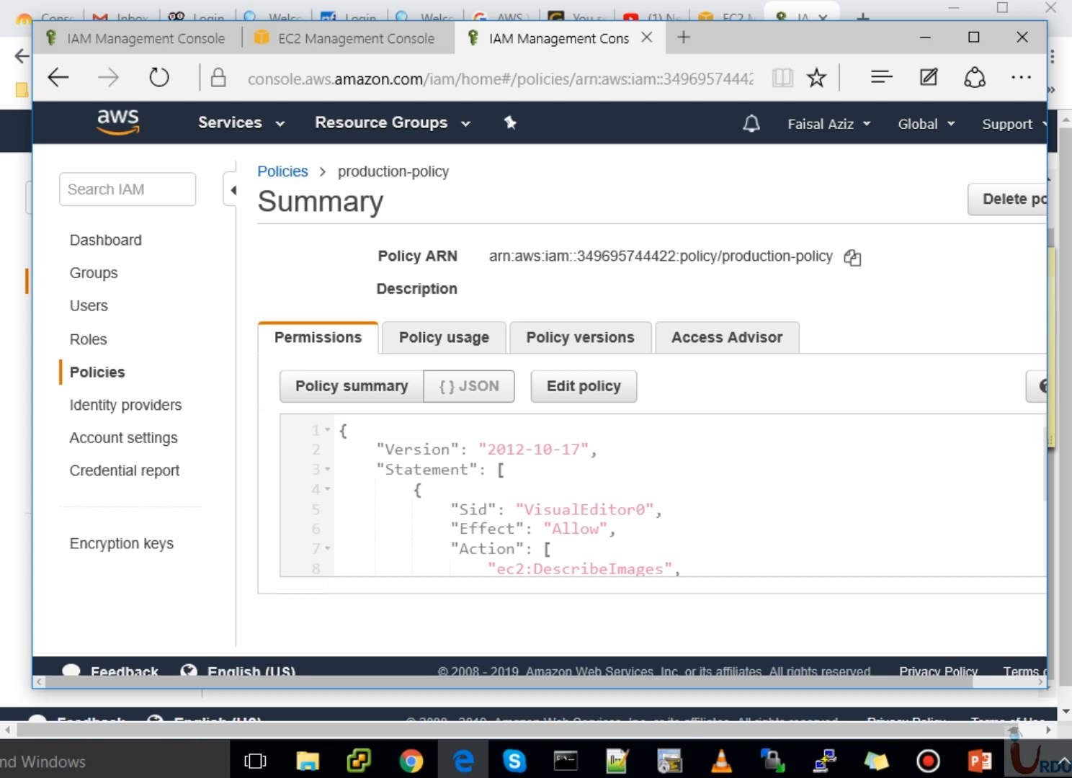
pyautogui.hscroll(2, 539, 400)
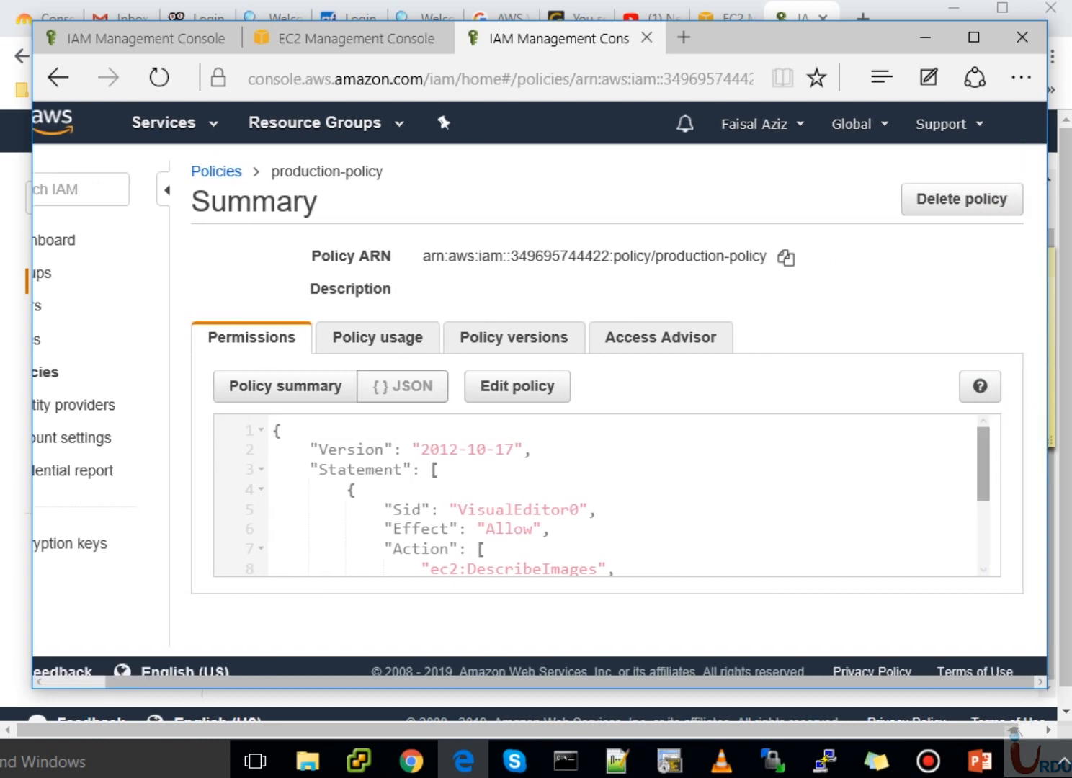
pyautogui.scroll(-2, 598, 497)
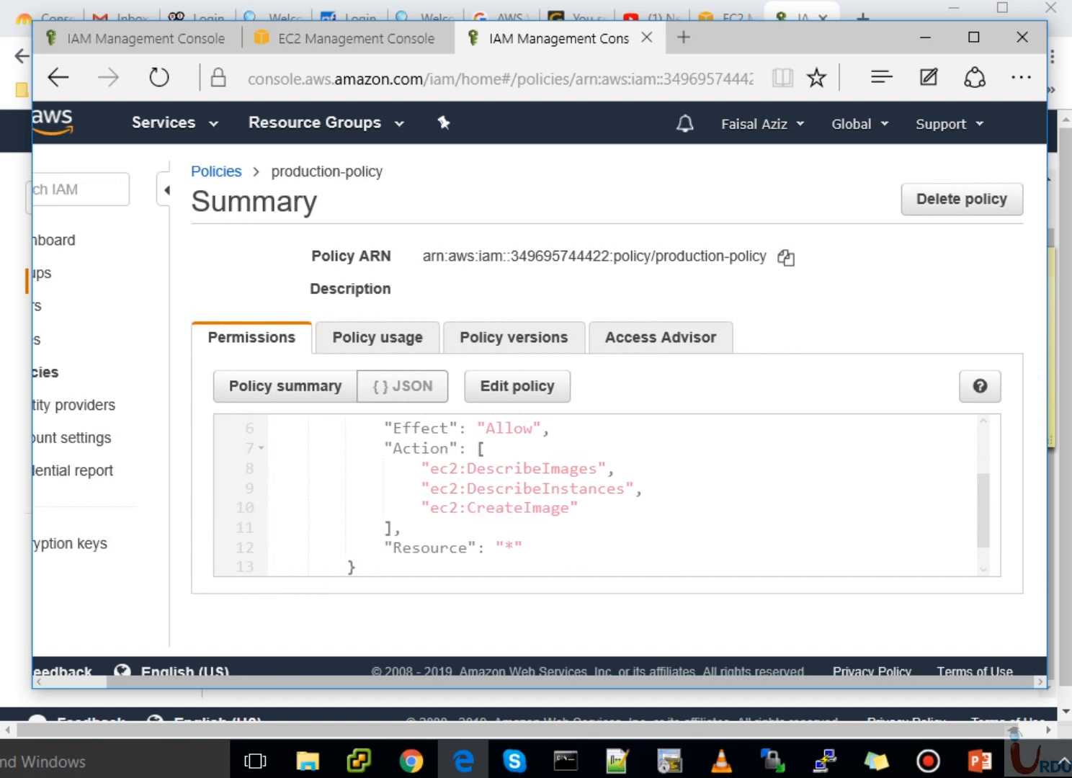
pyautogui.scroll(2, 598, 495)
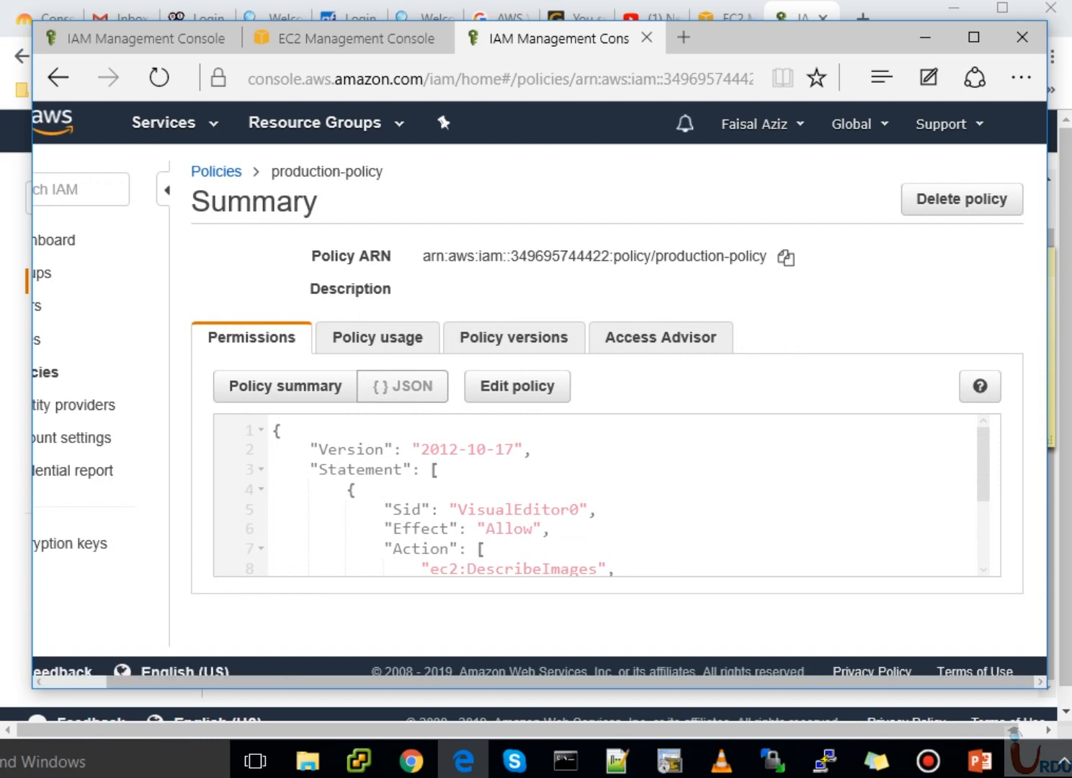
pyautogui.hscroll(-2, 539, 400)
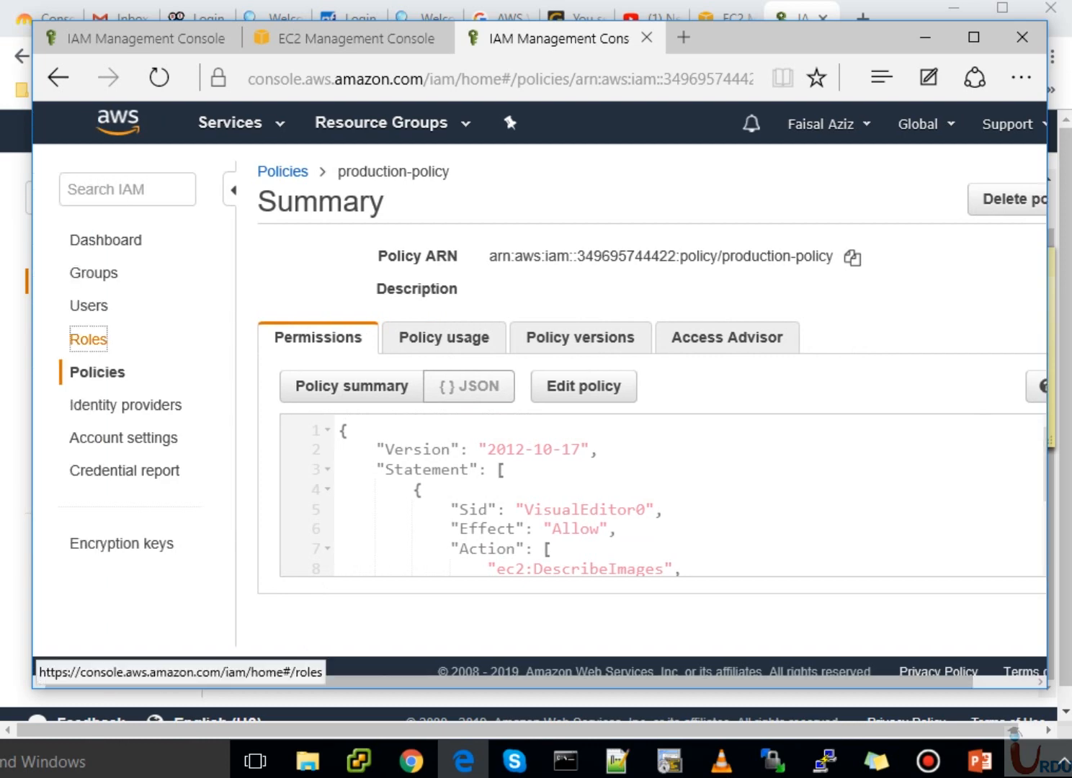
# Open the IAM Roles page, consult the policy and role items on the PowerPoint steps slide, and return to the browser.
pyautogui.click(88, 340)
pyautogui.click(980, 761)
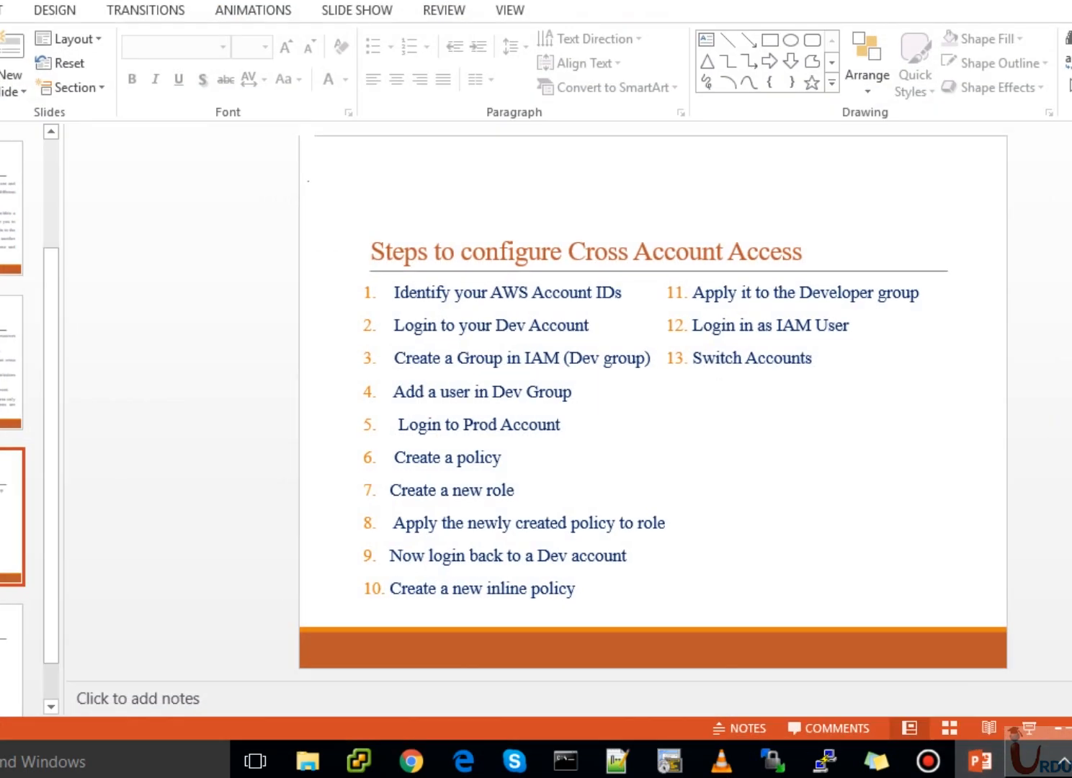
pyautogui.moveTo(445, 457); pyautogui.dragTo(501, 458)
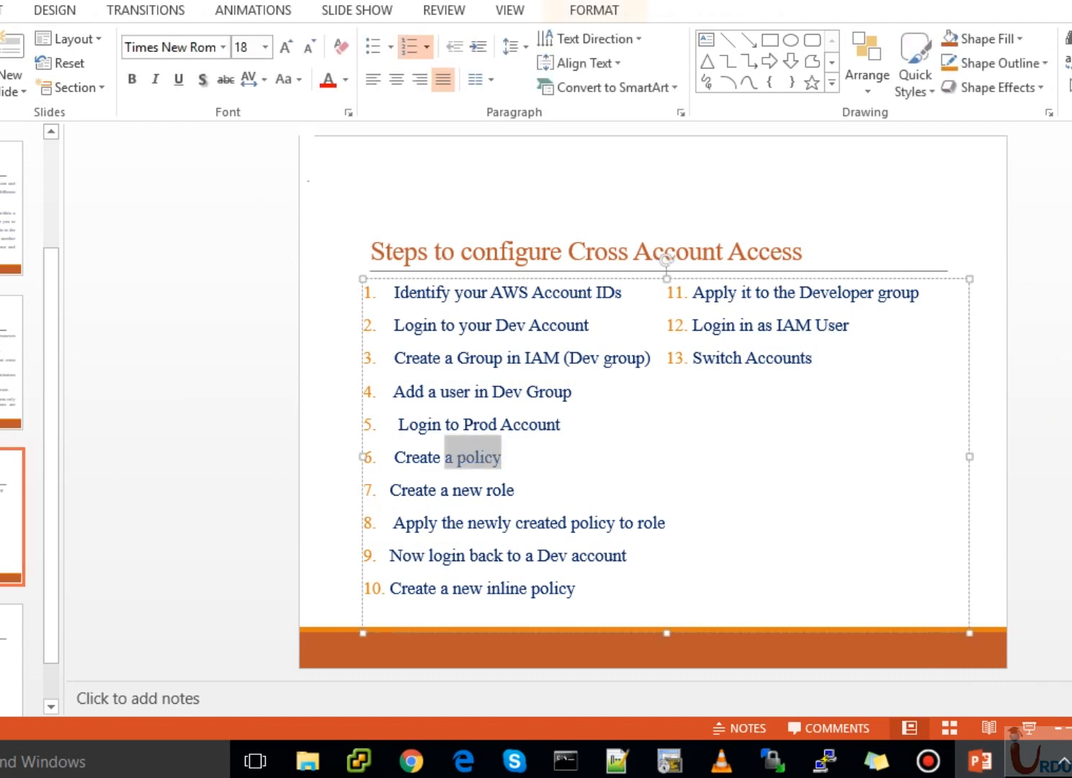
pyautogui.click(441, 490)
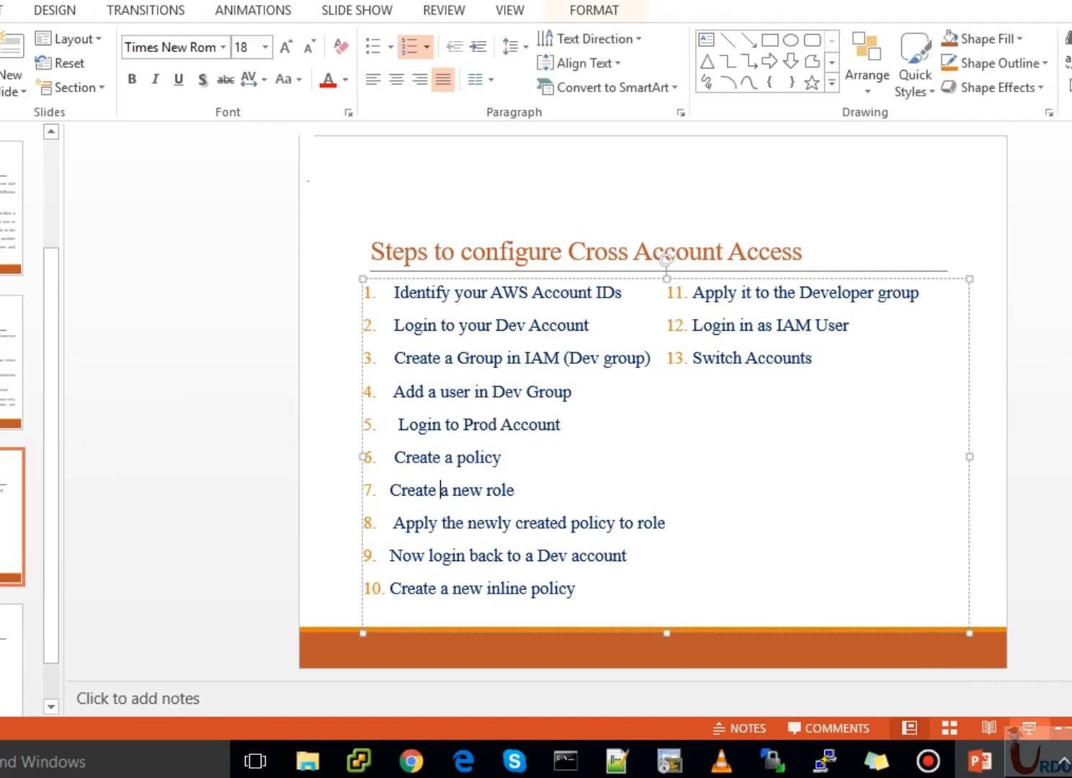
pyautogui.click(464, 761)
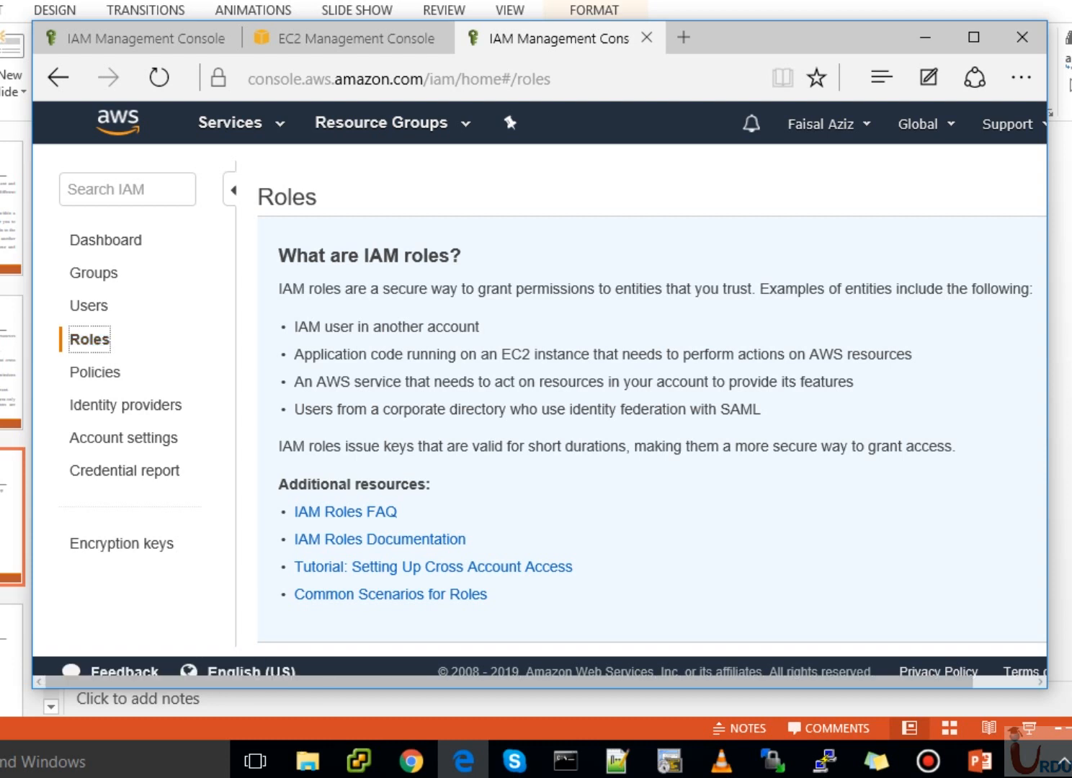
# Start creating a role with Another AWS account as the trusted entity, enlarging and repositioning the browser window to fit the form.
pyautogui.hscroll(2, 539, 396)
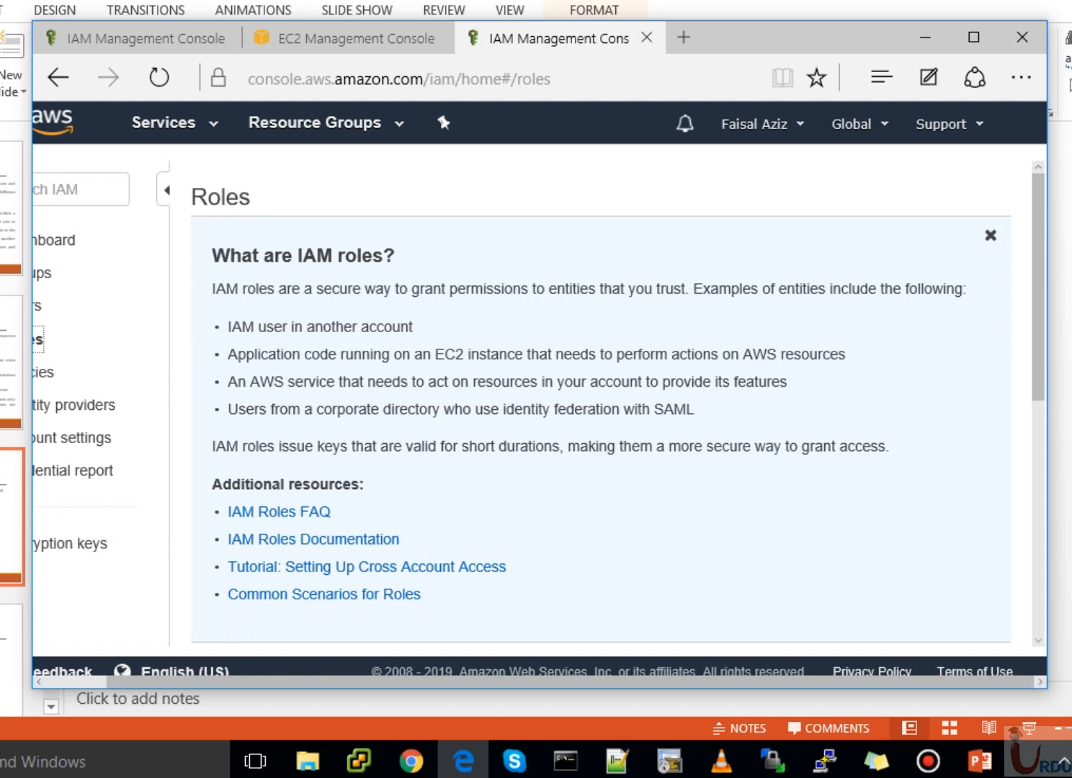
pyautogui.moveTo(1047, 689); pyautogui.dragTo(1071, 716)
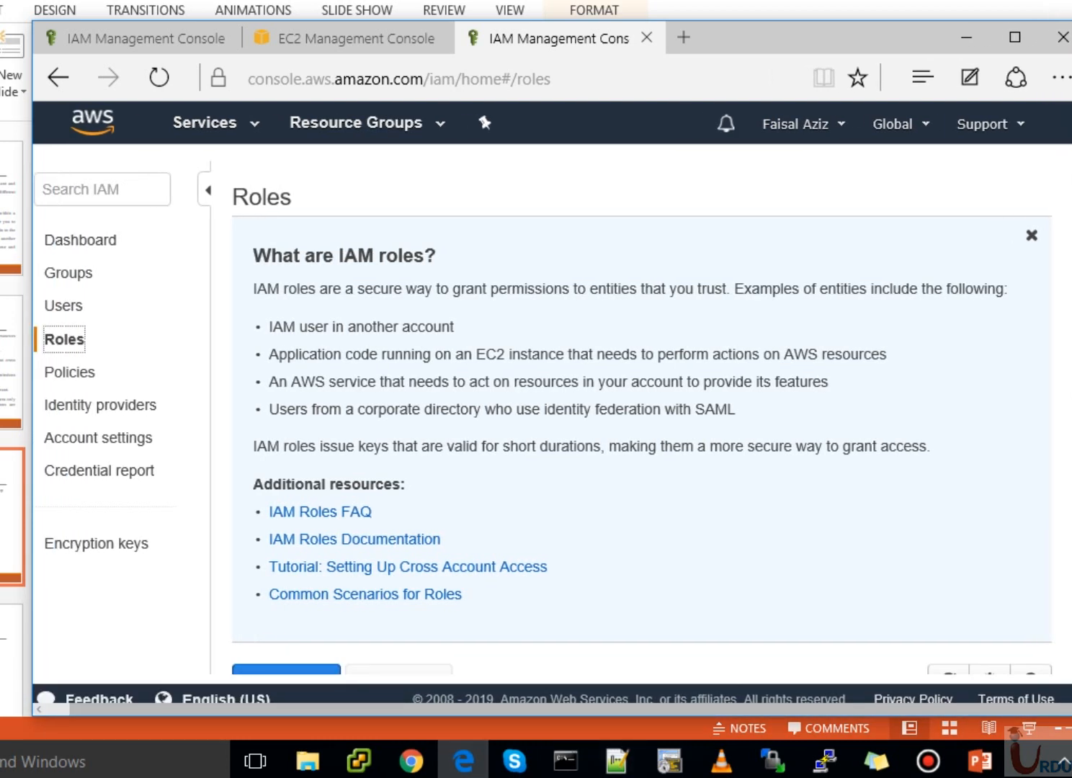
pyautogui.click(286, 678)
pyautogui.click(286, 670)
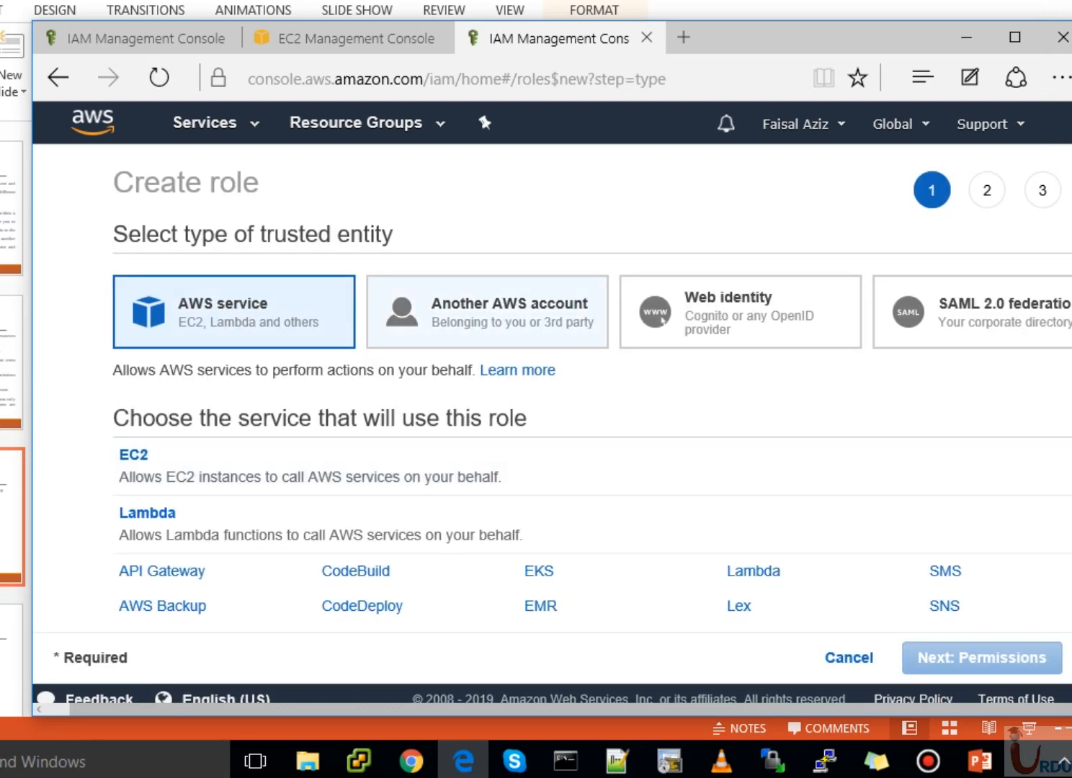
pyautogui.moveTo(778, 37); pyautogui.dragTo(748, 19)
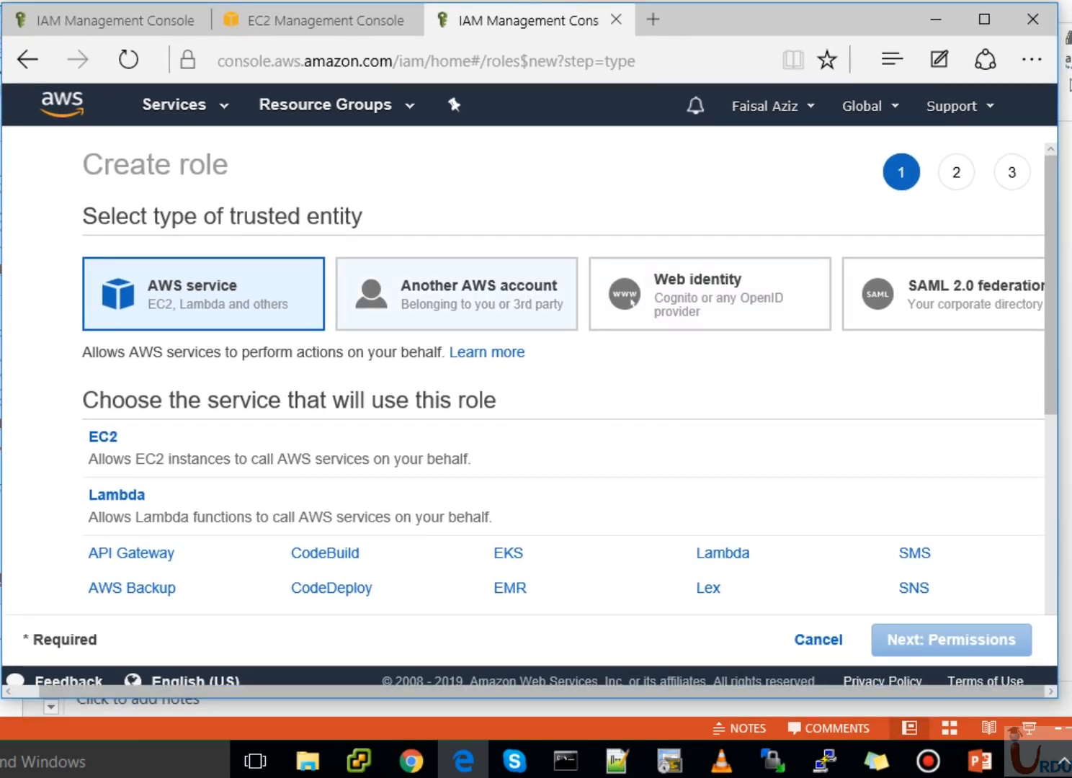
pyautogui.click(457, 294)
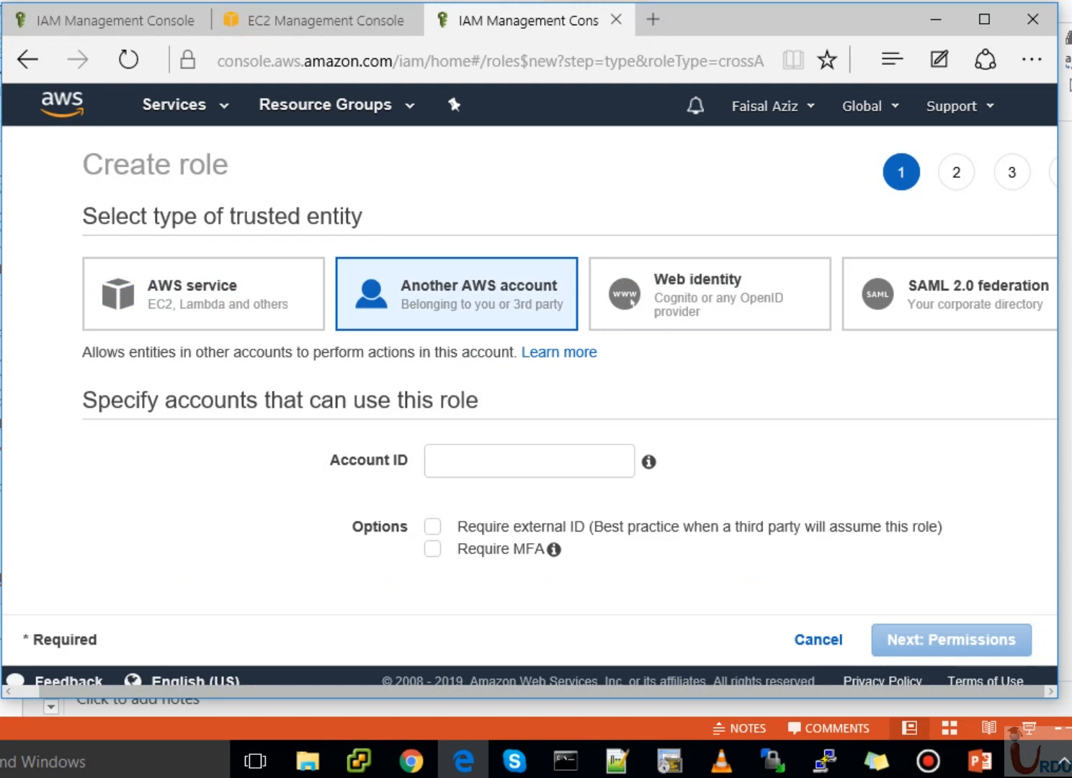
# Copy the Dev account number from the sticky note into the new role's Account ID.
pyautogui.click(529, 461)
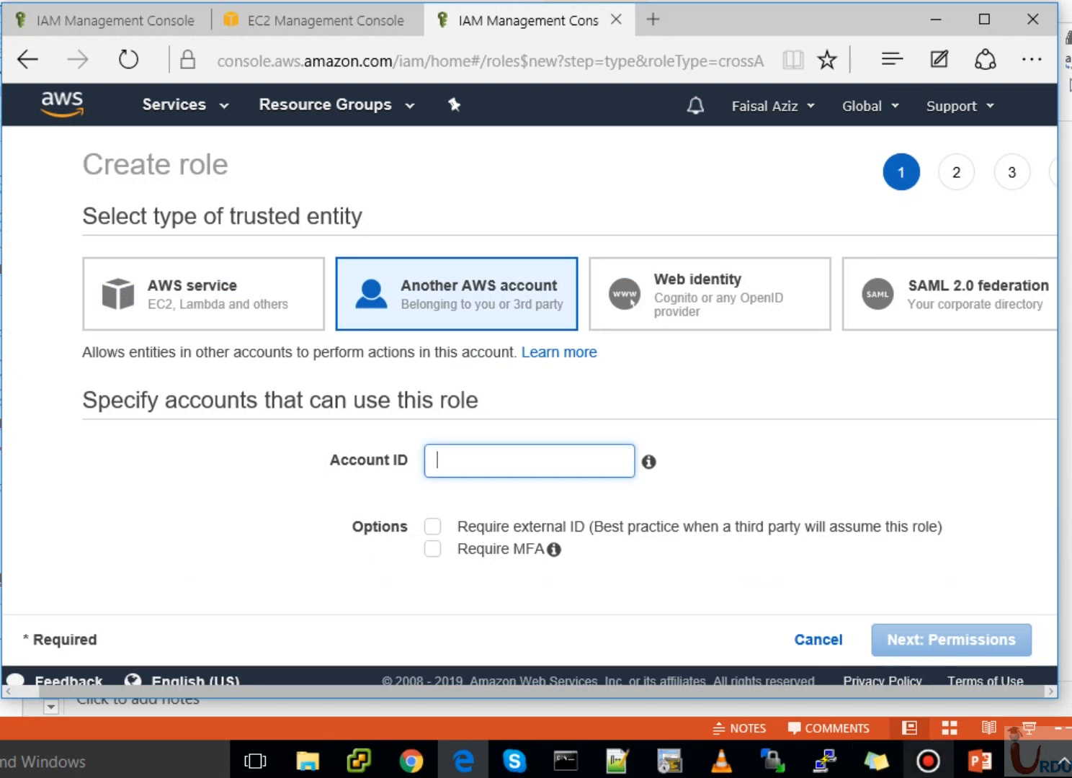
pyautogui.moveTo(928, 761)
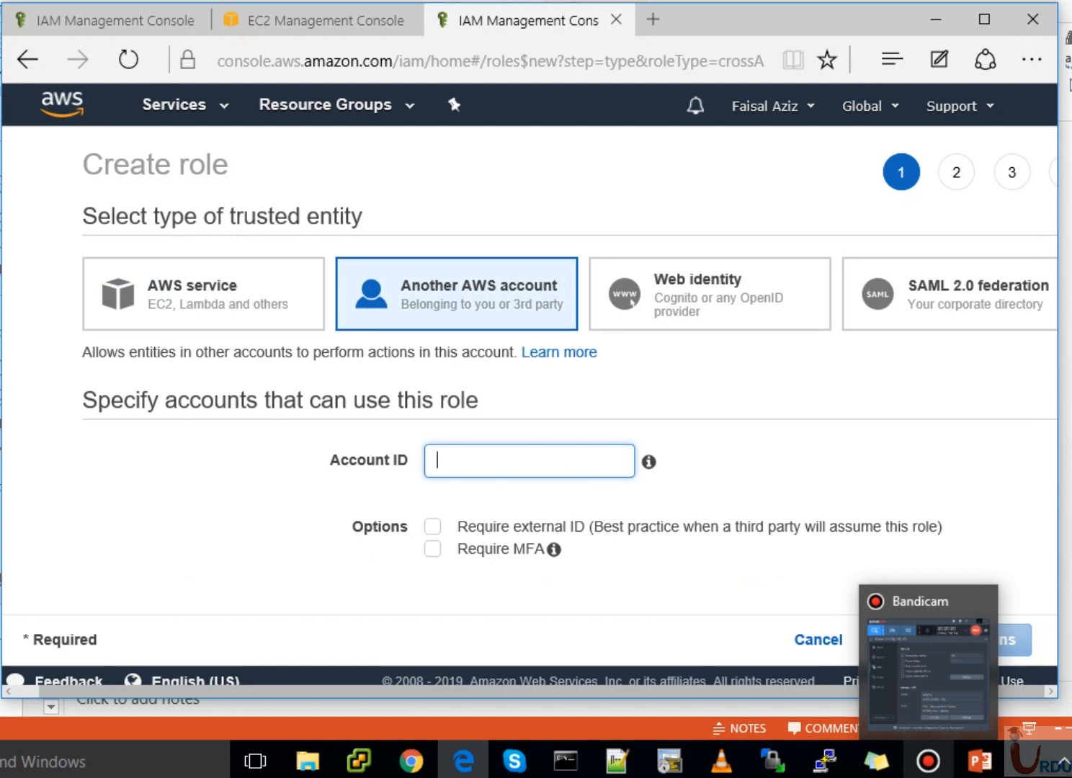
pyautogui.click(876, 761)
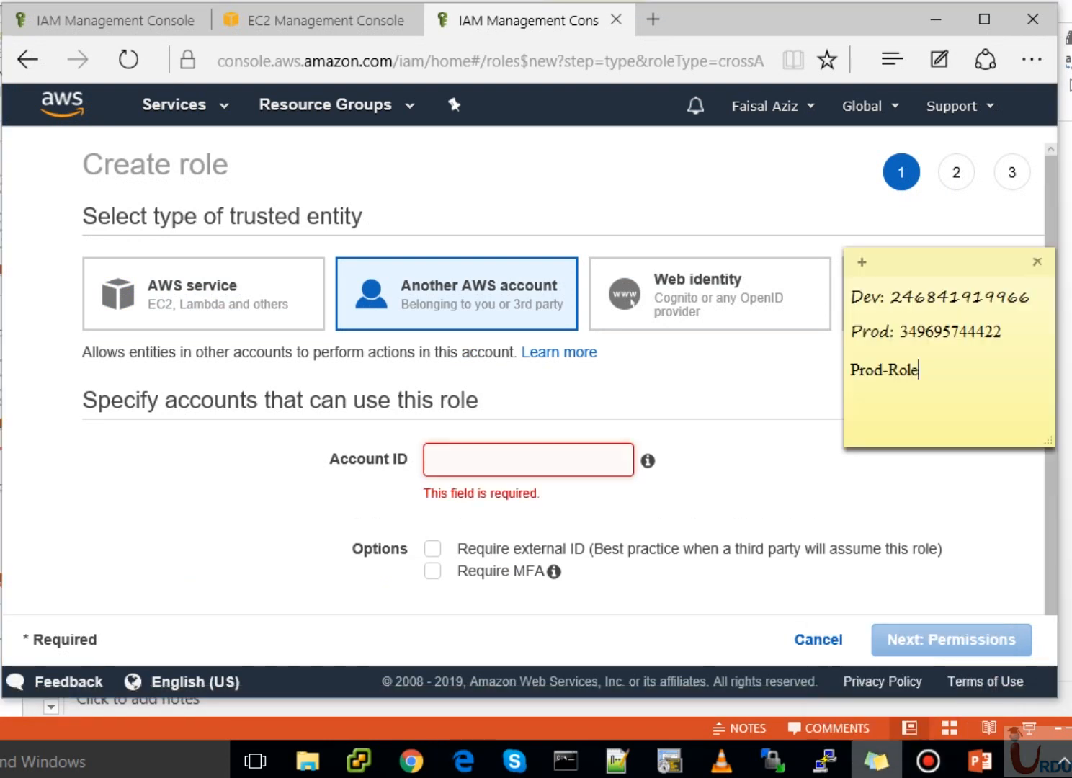
pyautogui.moveTo(1031, 297); pyautogui.dragTo(901, 297)
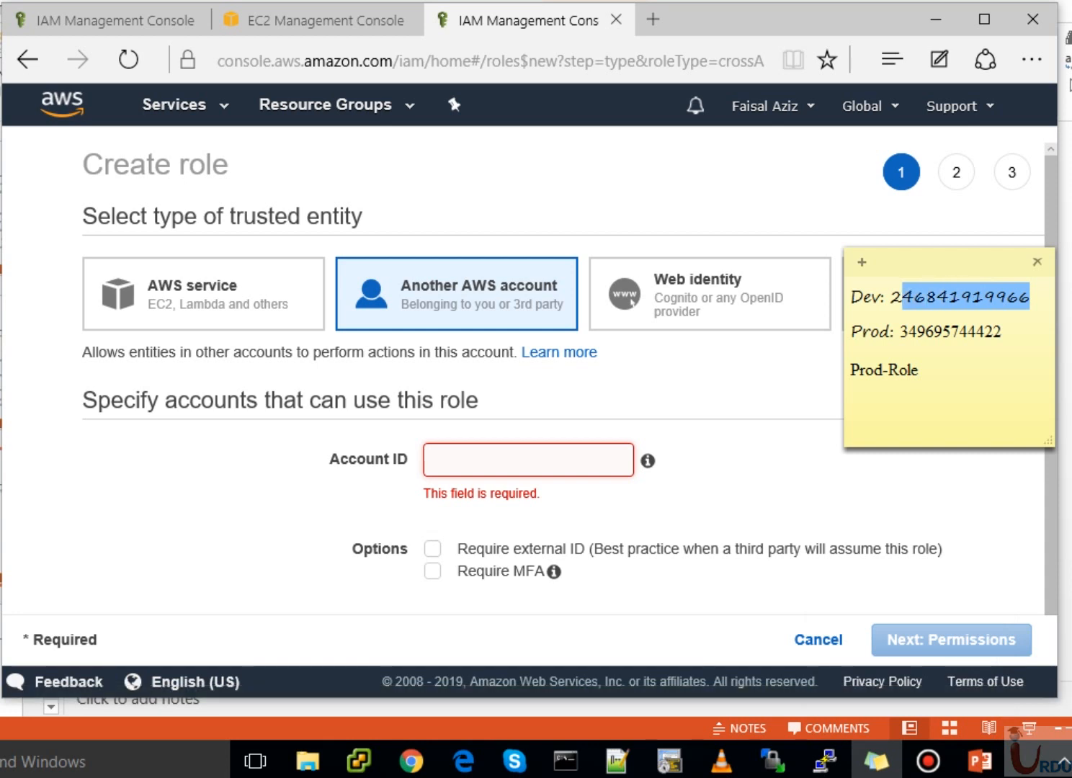
pyautogui.hotkey('ctrl', 'c')
pyautogui.hotkey('alt', 'Tab')
pyautogui.hotkey('ctrl', 'v')
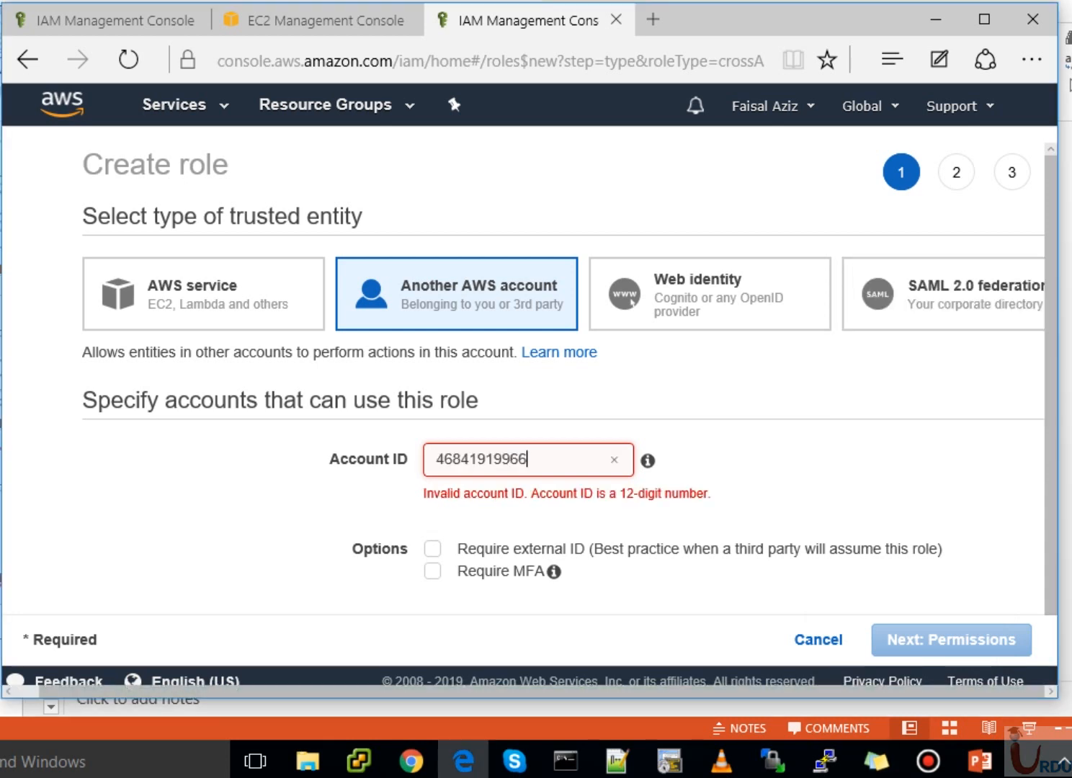
# Add the missing first digit to the Dev account ID and continue to the role's permissions.
pyautogui.click(436, 460)
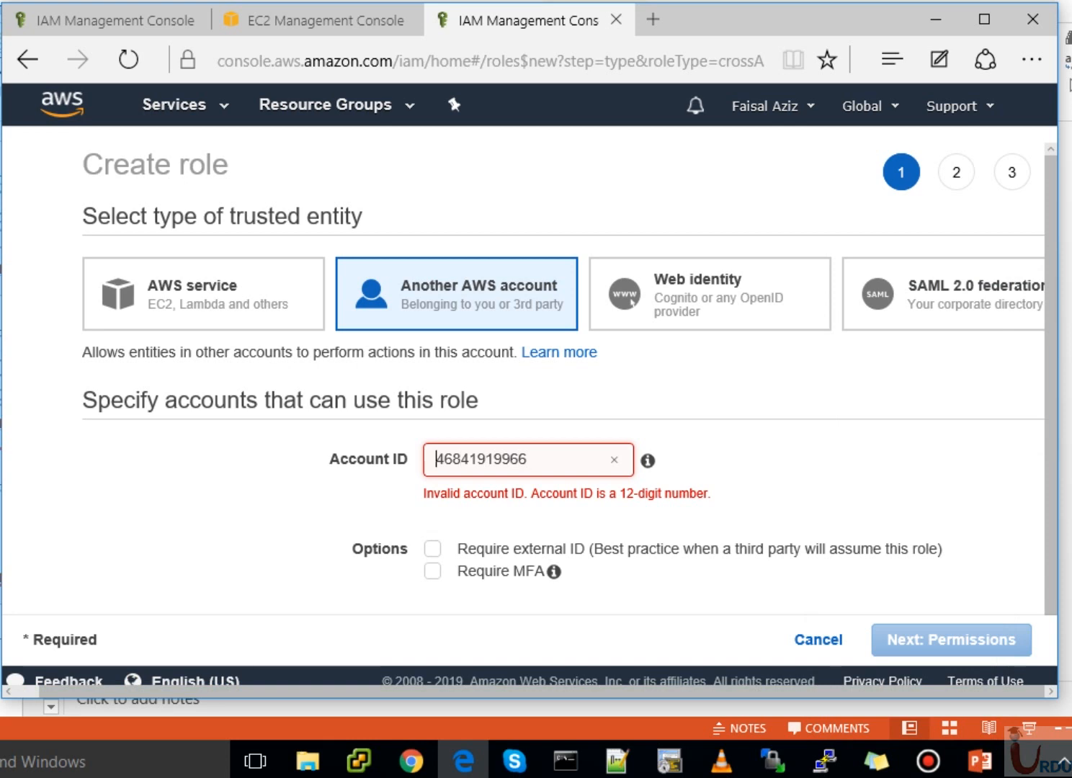
pyautogui.write('2')
pyautogui.press('Right')
pyautogui.press('Right')
pyautogui.press('Right')
pyautogui.press('Right')
pyautogui.press('Right')
pyautogui.press('Right')
pyautogui.press('Right')
pyautogui.press('Right')
pyautogui.press('Right')
pyautogui.press('Right')
pyautogui.press('Right')
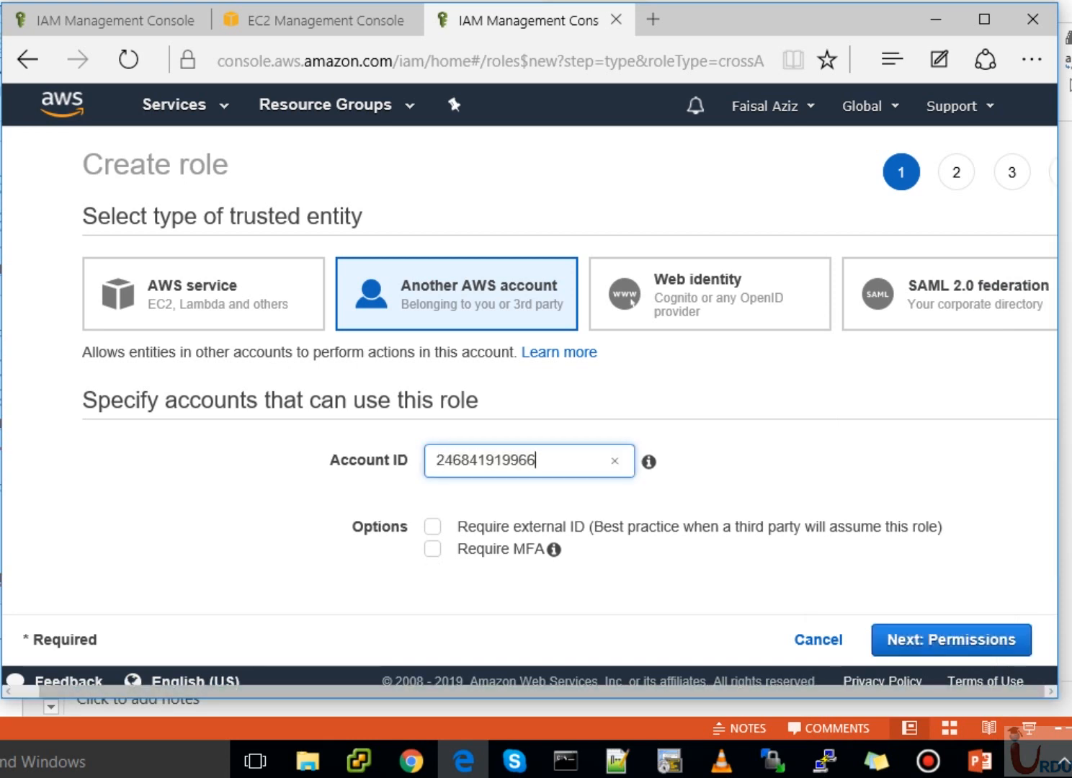
pyautogui.click(952, 640)
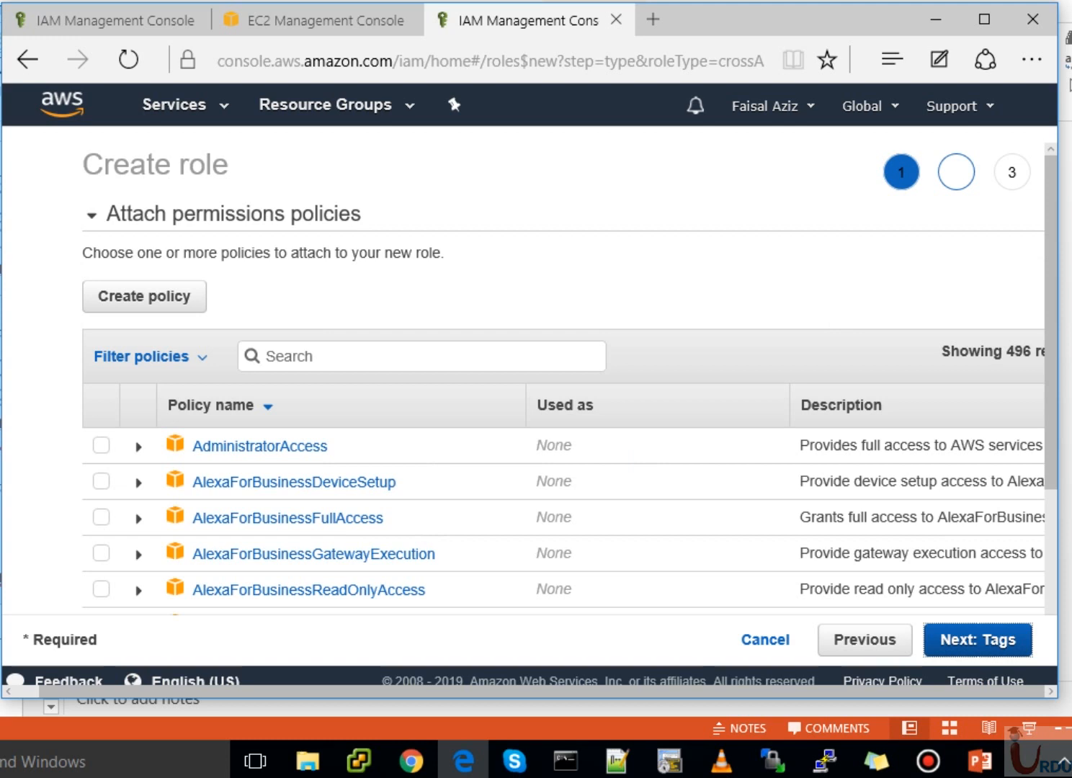
# Find production-policy by searching "produ", attach it to the role, and continue to the review without adding tags.
pyautogui.click(267, 356)
pyautogui.write('produ')
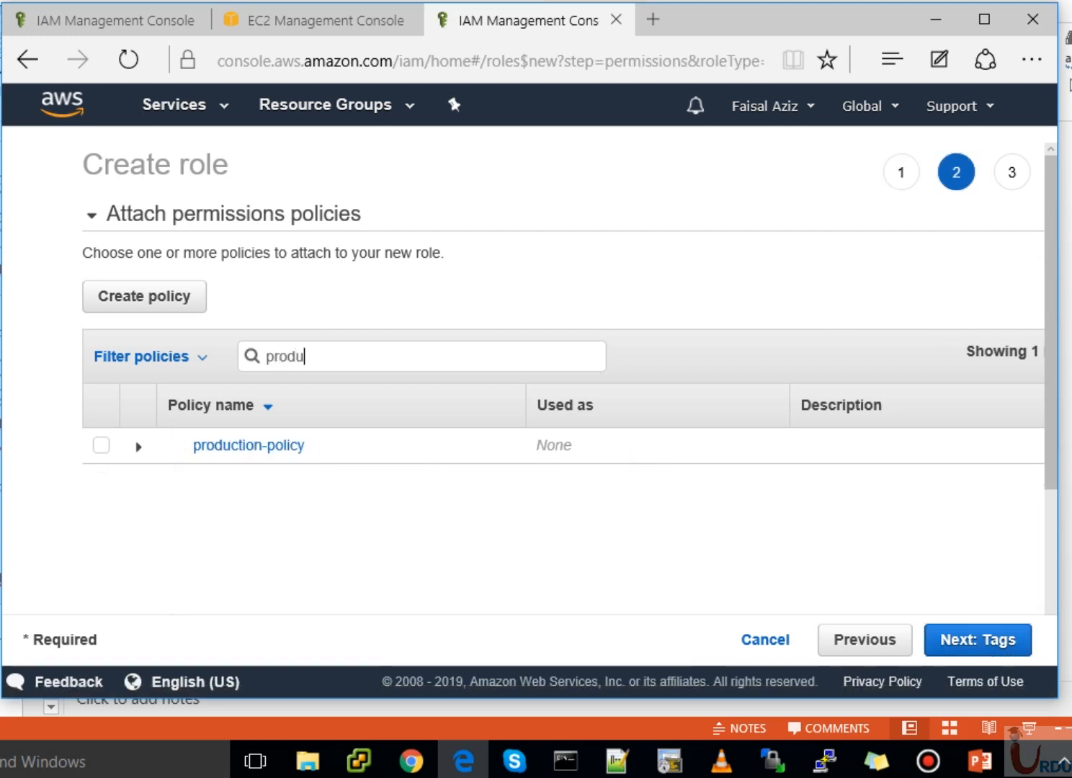
pyautogui.click(101, 445)
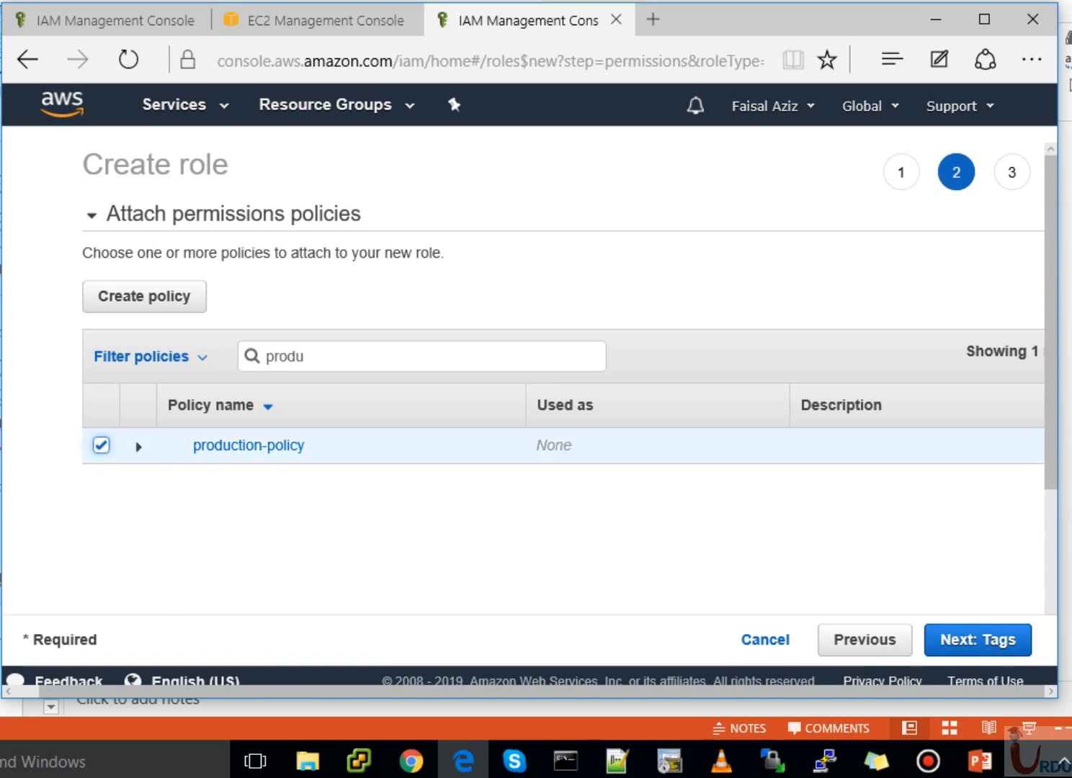
pyautogui.click(978, 640)
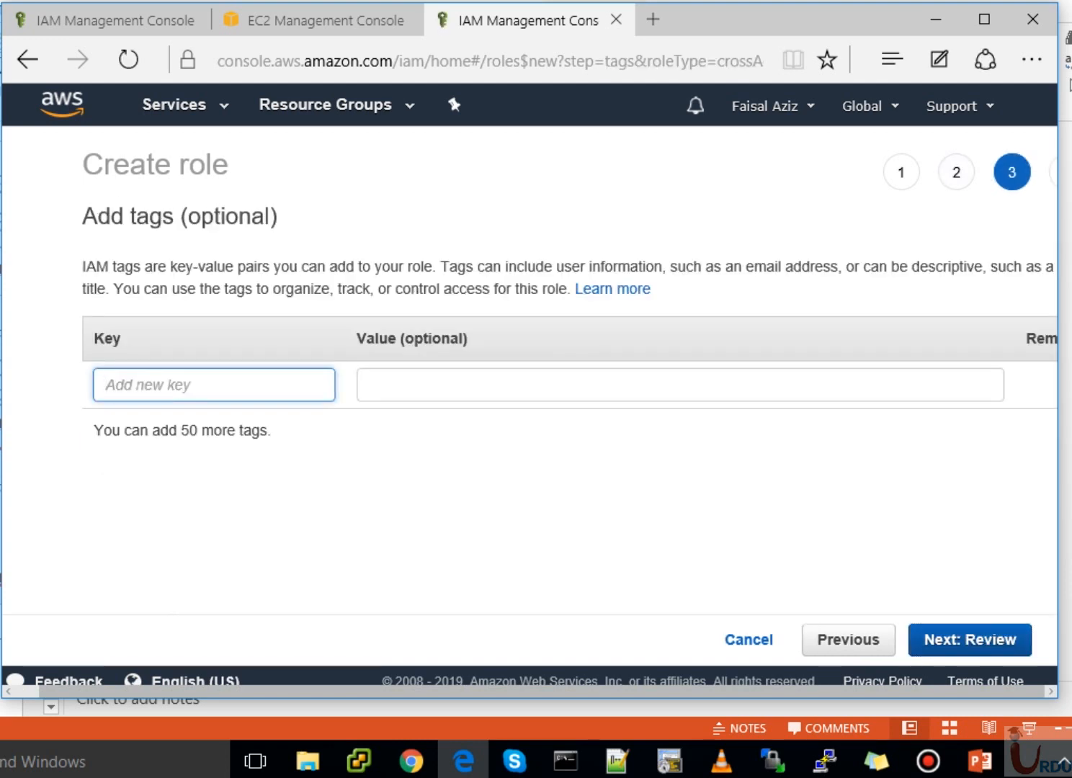
pyautogui.click(970, 640)
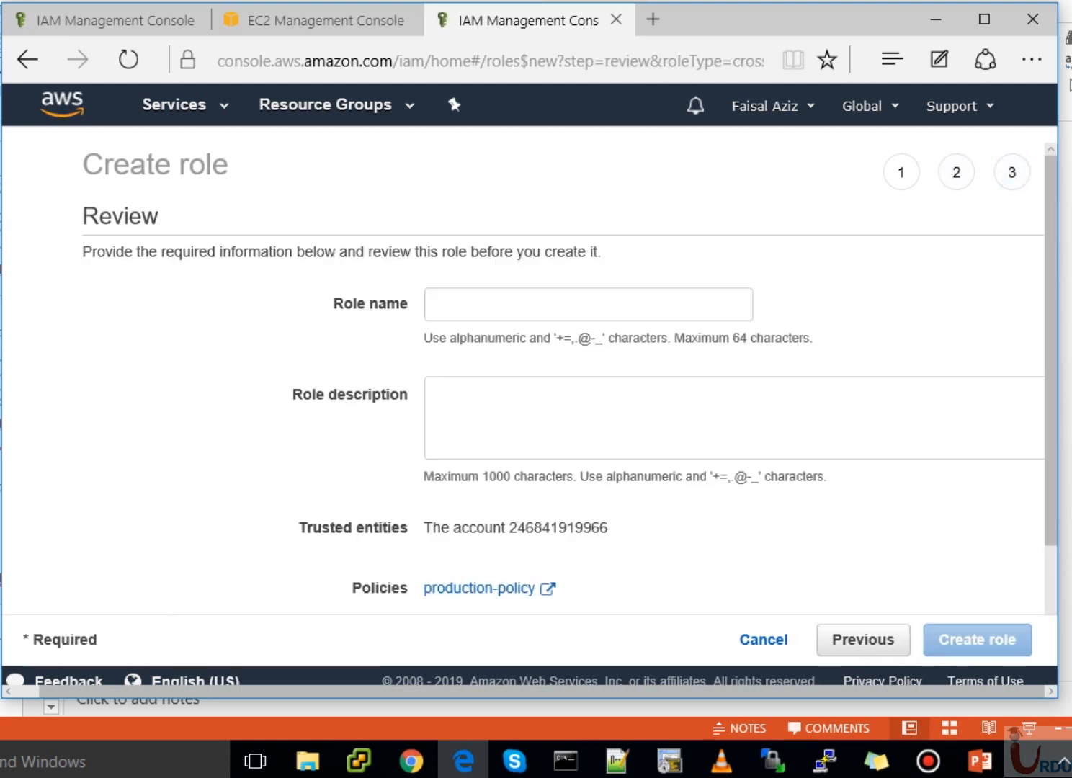
# Name the new role Prod-Role and create it.
pyautogui.click(588, 304)
pyautogui.write('Produ')
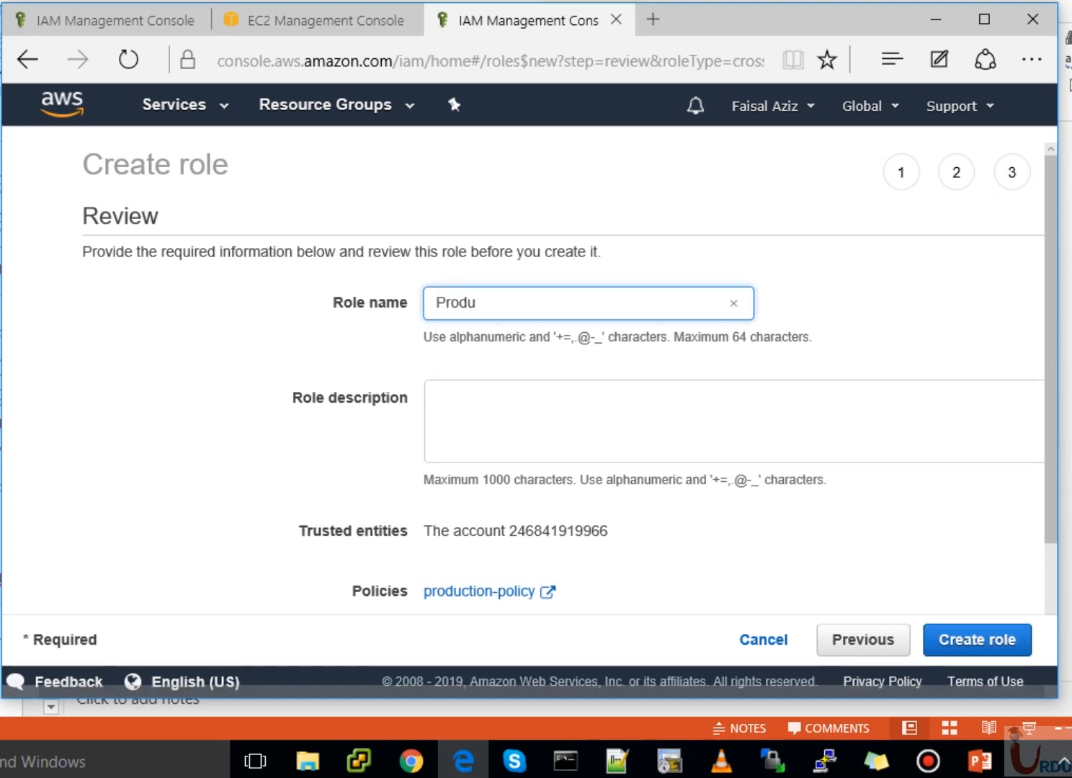
pyautogui.press('BackSpace')
pyautogui.write('-Role')
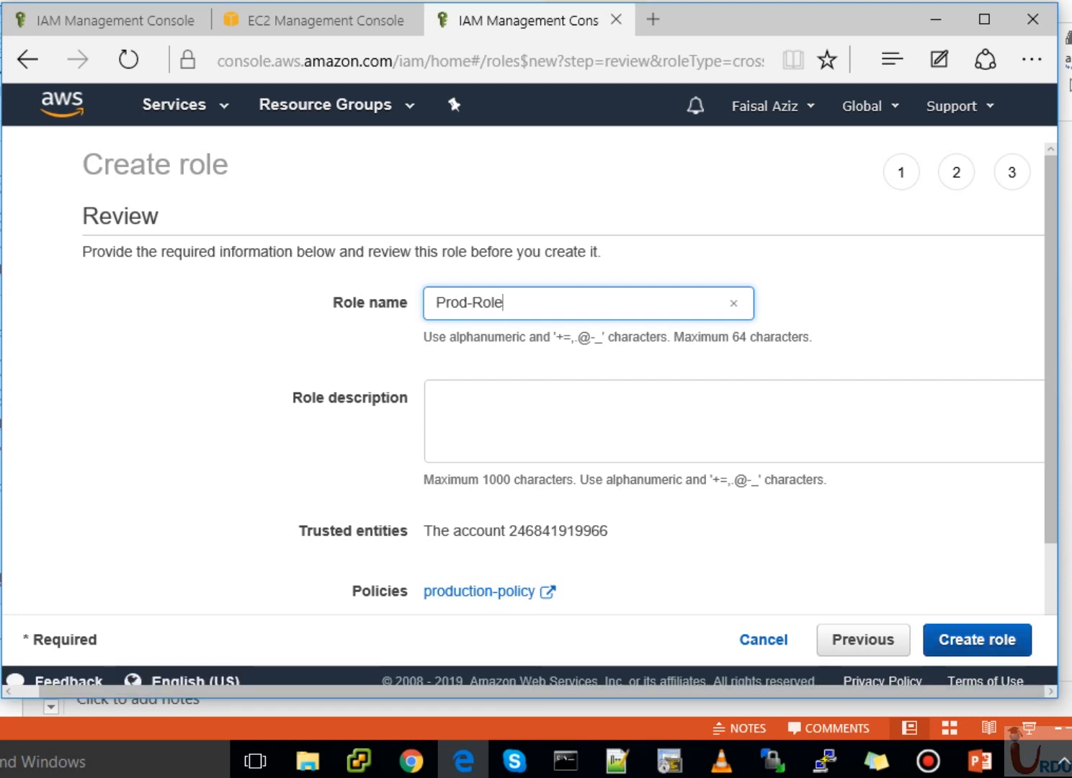
pyautogui.click(977, 639)
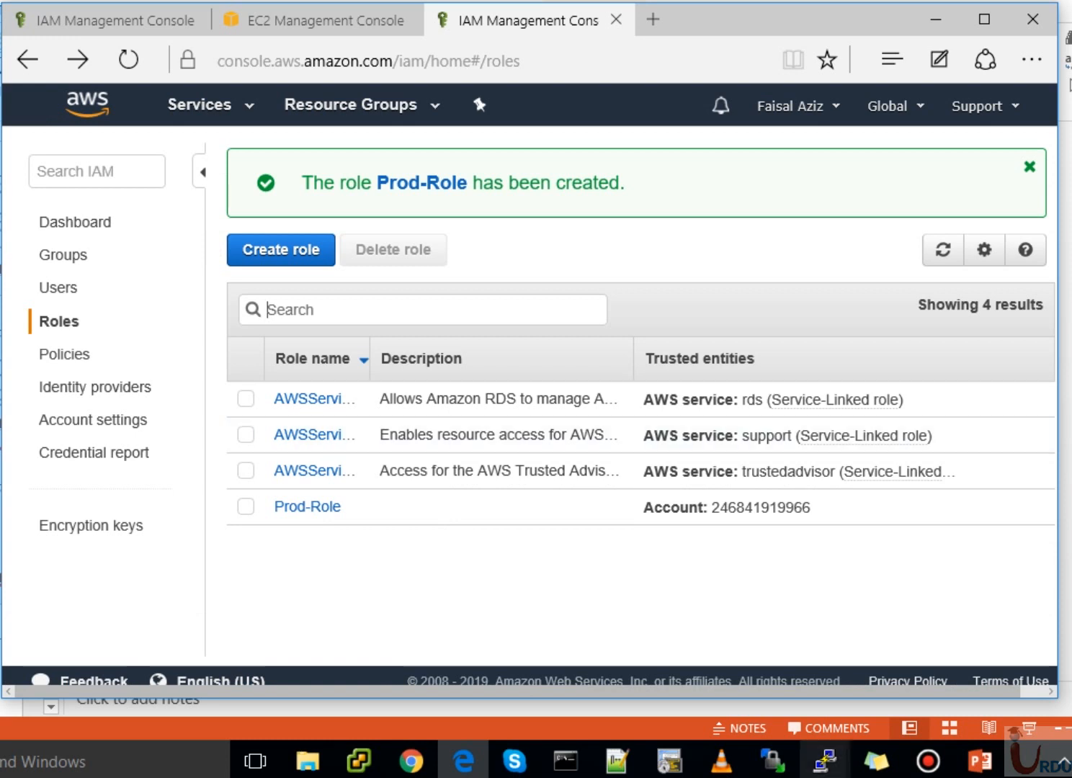
# Check the role name noted in the sticky note and switch to the PowerPoint slide listing the configuration steps.
pyautogui.hotkey('alt', 'Tab')
pyautogui.click(919, 369)
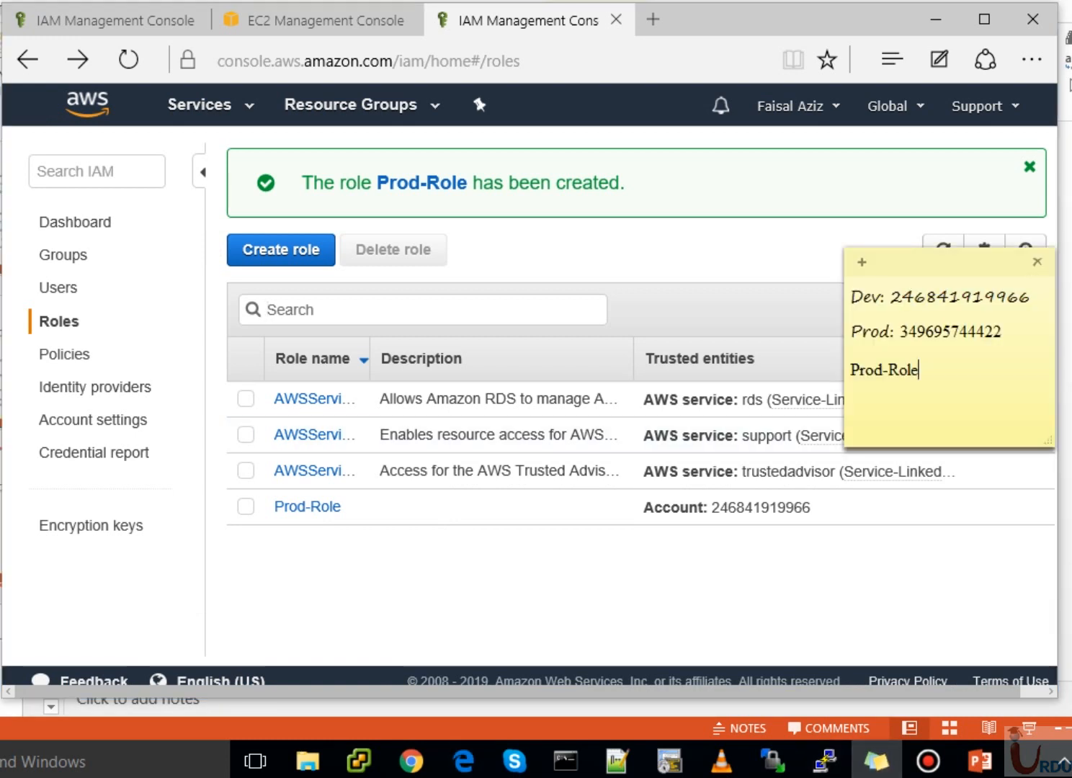
pyautogui.hotkey('shift', 'Home')
pyautogui.hotkey('alt', 'Tab')
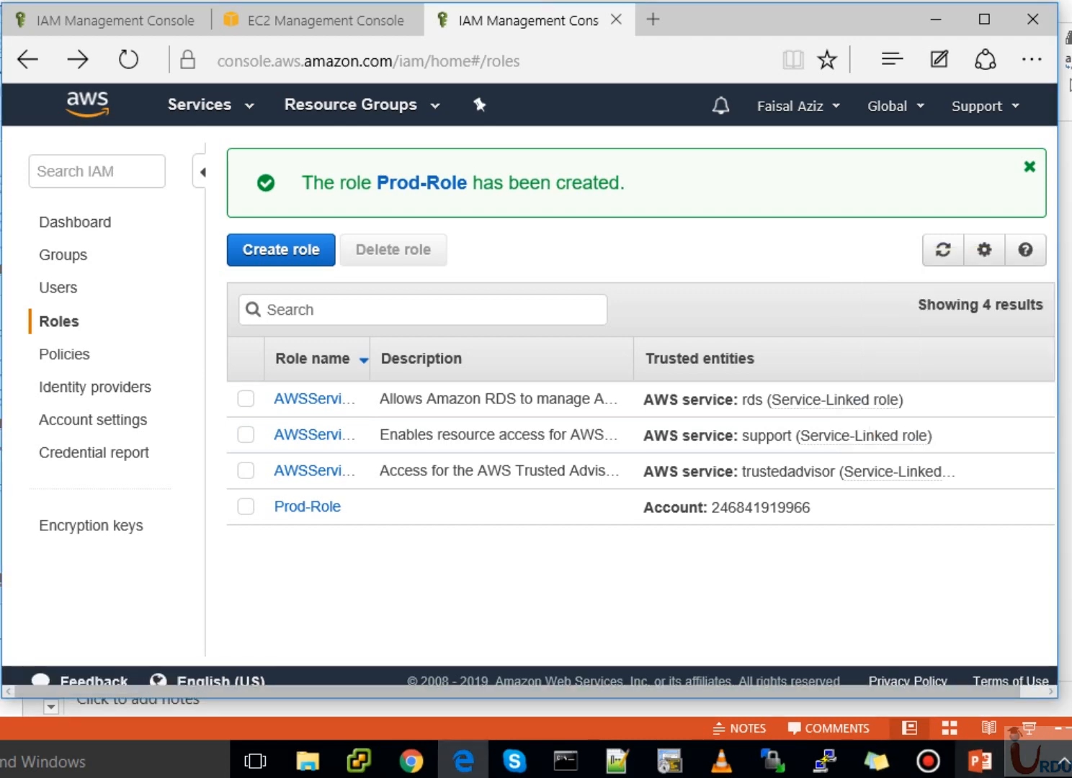
pyautogui.click(980, 761)
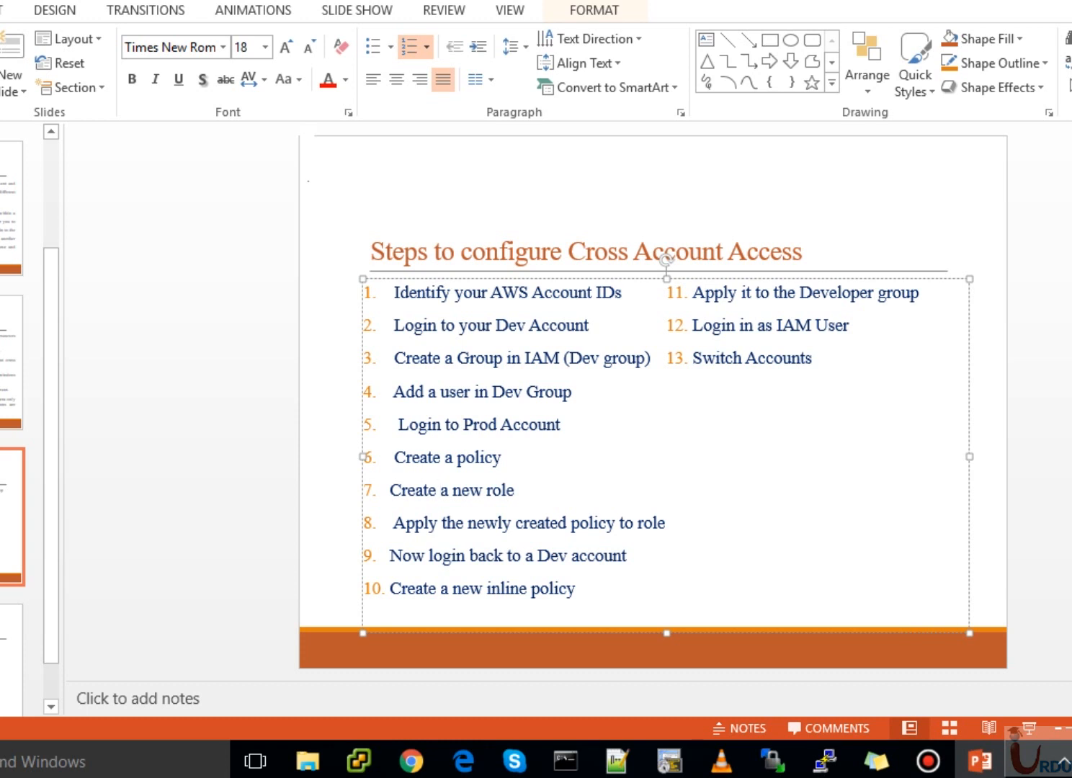
# Review steps 6 to 8 on the configuration slide, covering the policy, the role and attaching the policy to the role.
pyautogui.moveTo(503, 458); pyautogui.dragTo(396, 458)
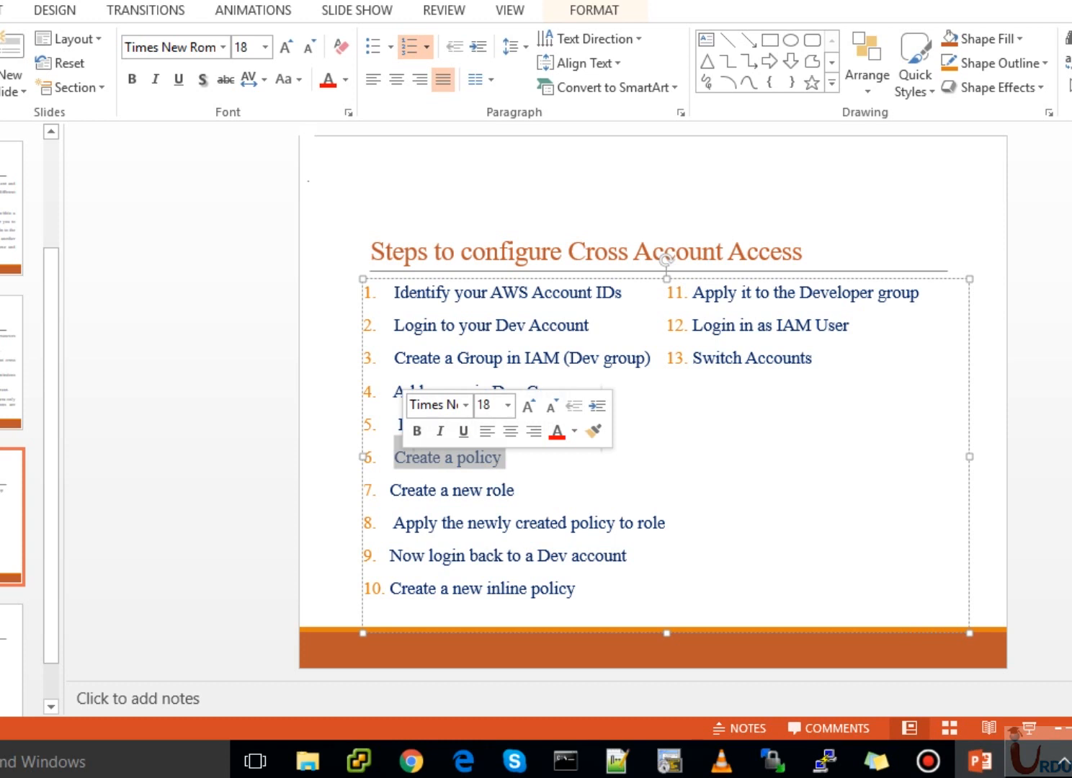
pyautogui.moveTo(447, 458); pyautogui.dragTo(470, 491)
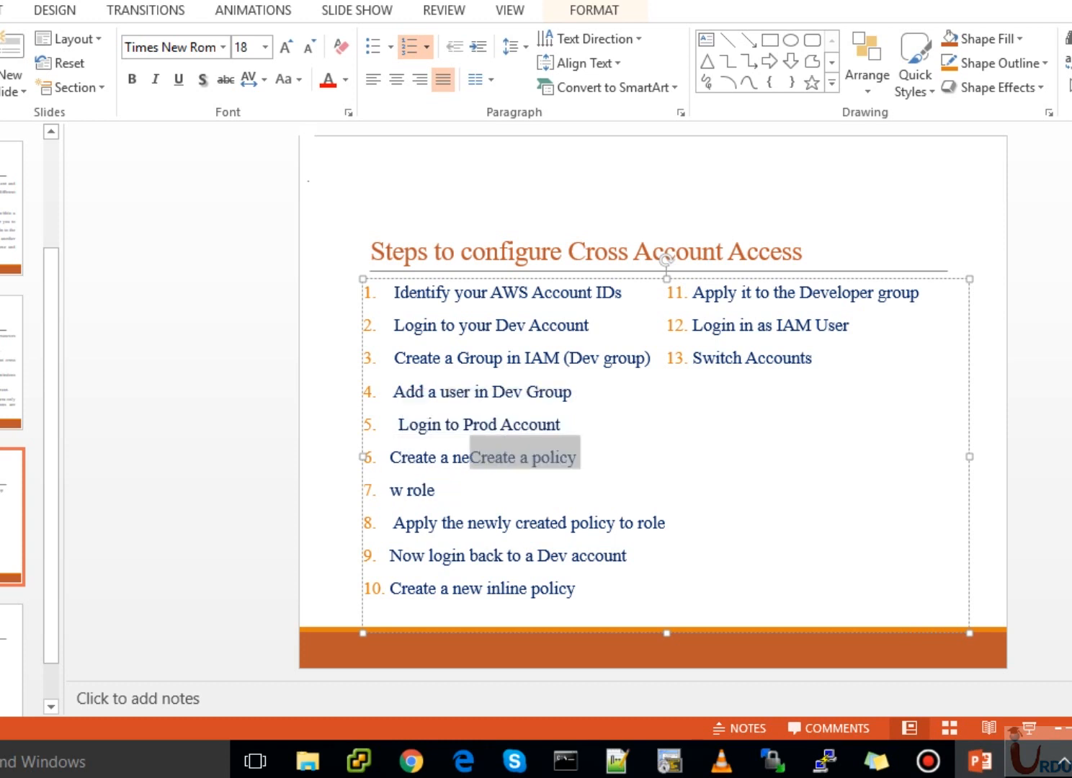
pyautogui.hotkey('ctrl', 'z')
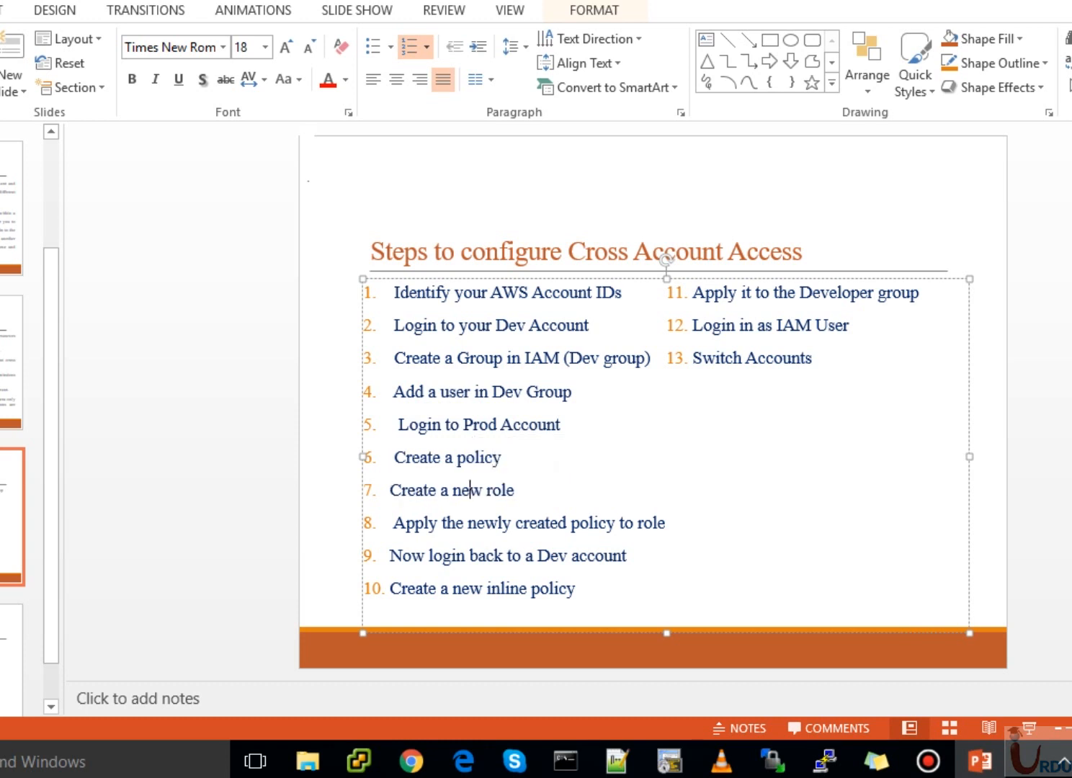
pyautogui.press('End')
pyautogui.hotkey('shift', 'Home')
pyautogui.click(455, 491)
pyautogui.moveTo(393, 522); pyautogui.dragTo(514, 524)
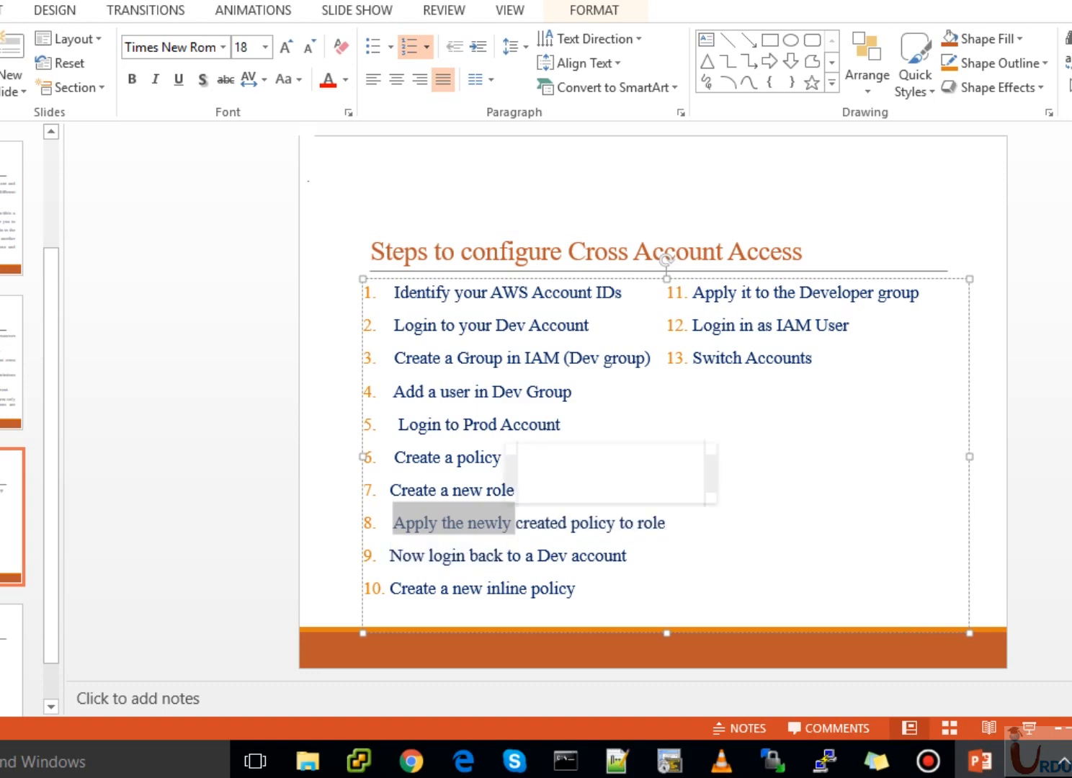
pyautogui.click(558, 524)
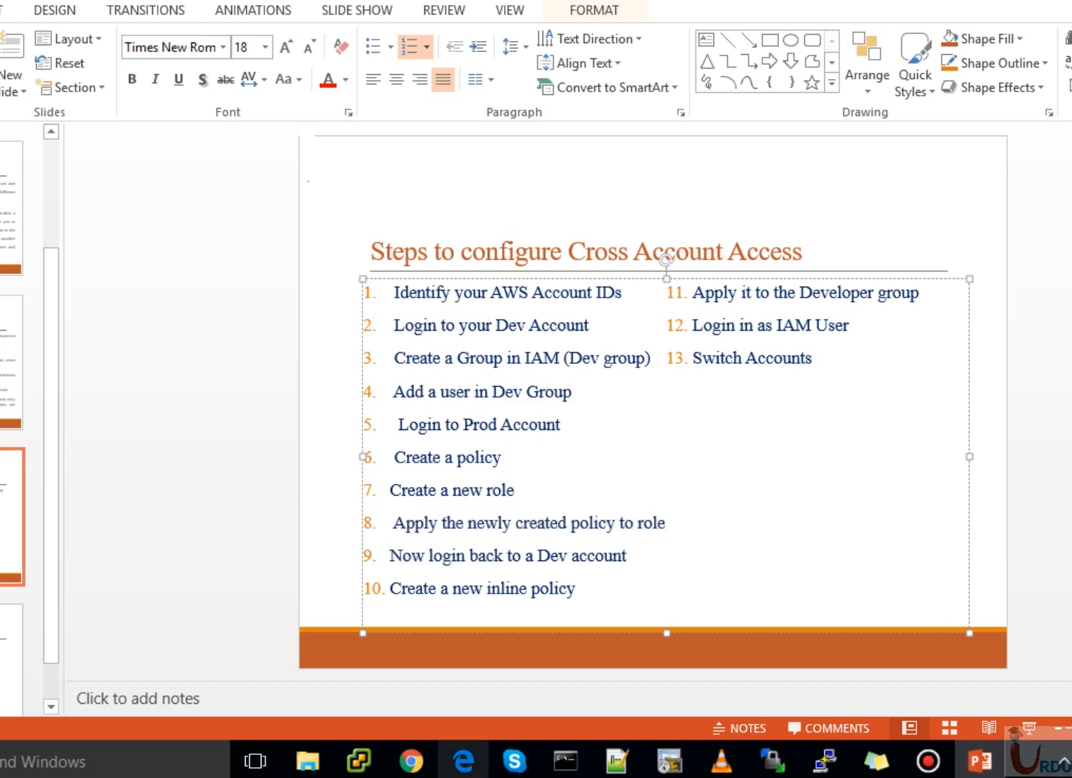
pyautogui.click(411, 761)
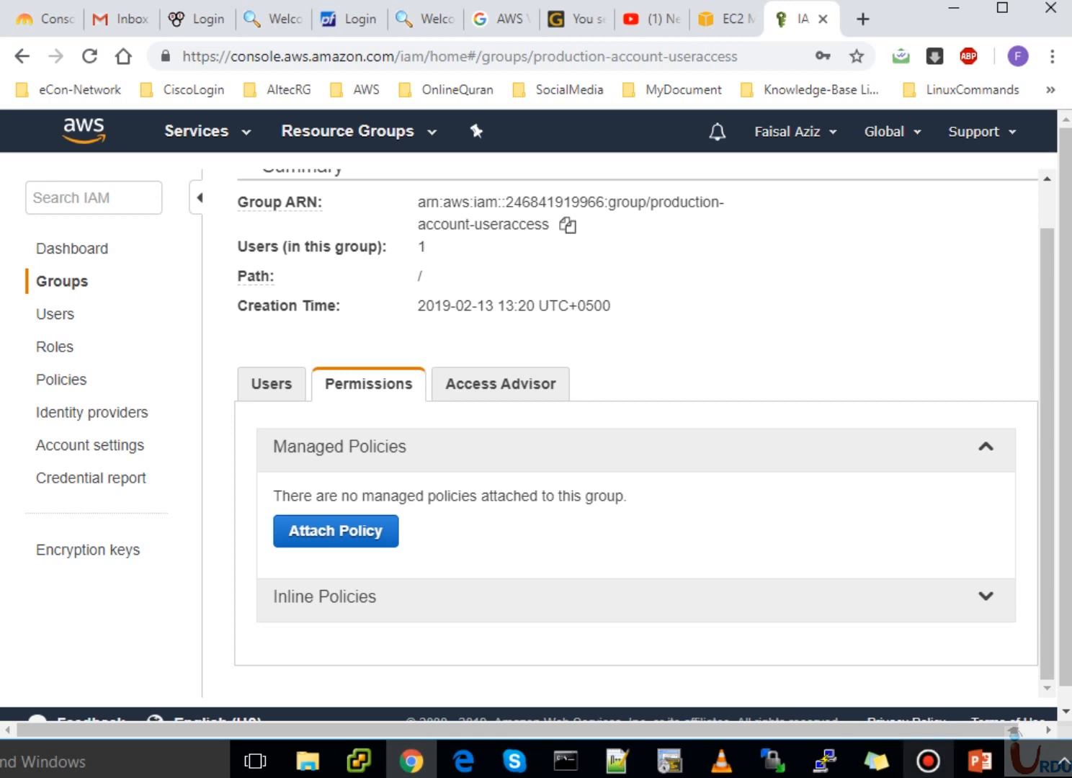
pyautogui.click(980, 761)
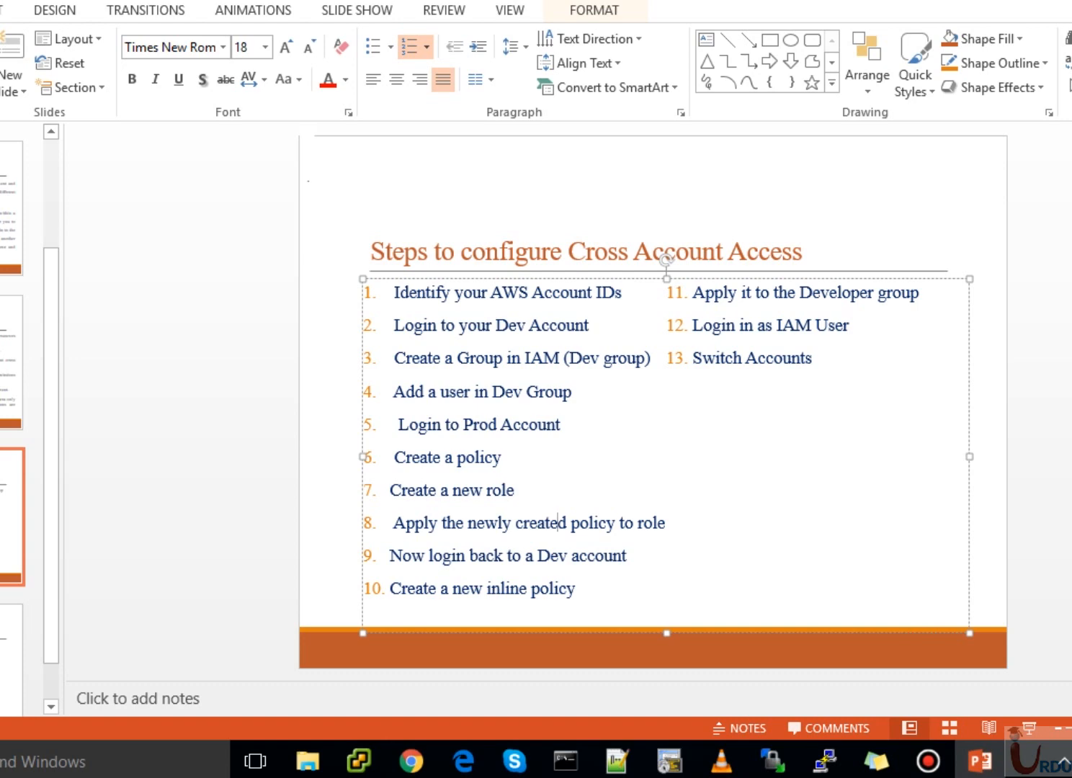
# Switch to the Dev account's IAM console in Chrome, start a new policy and choose STS as its service.
pyautogui.click(412, 761)
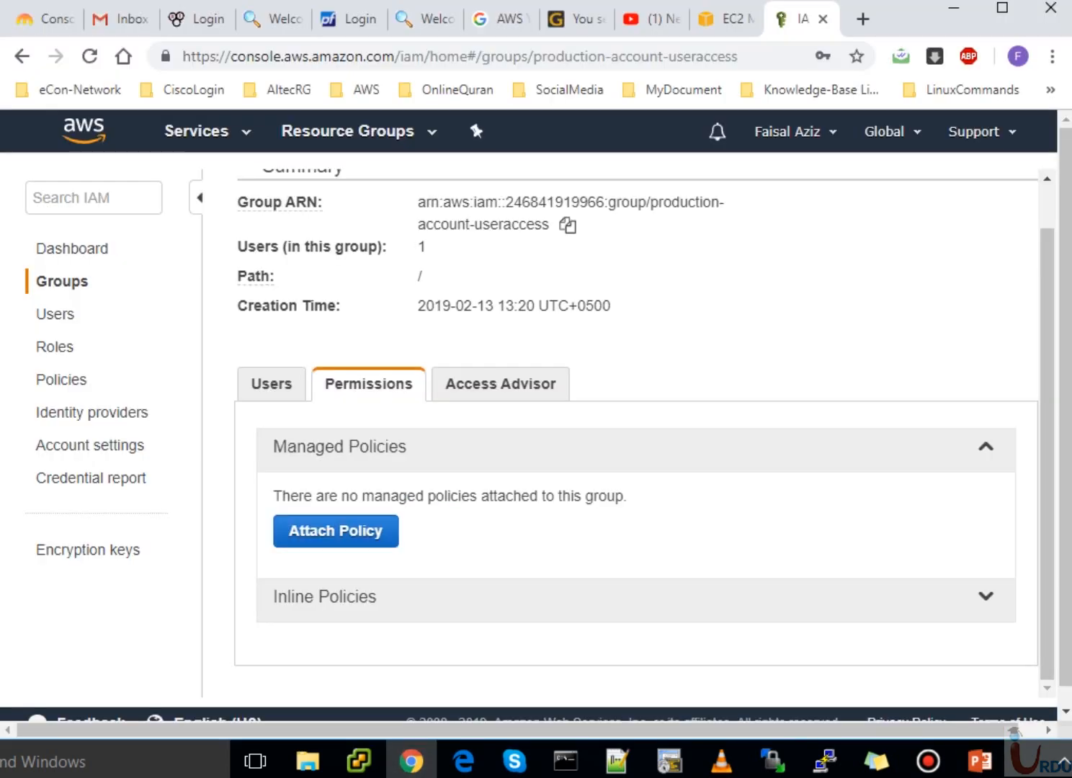
pyautogui.click(62, 379)
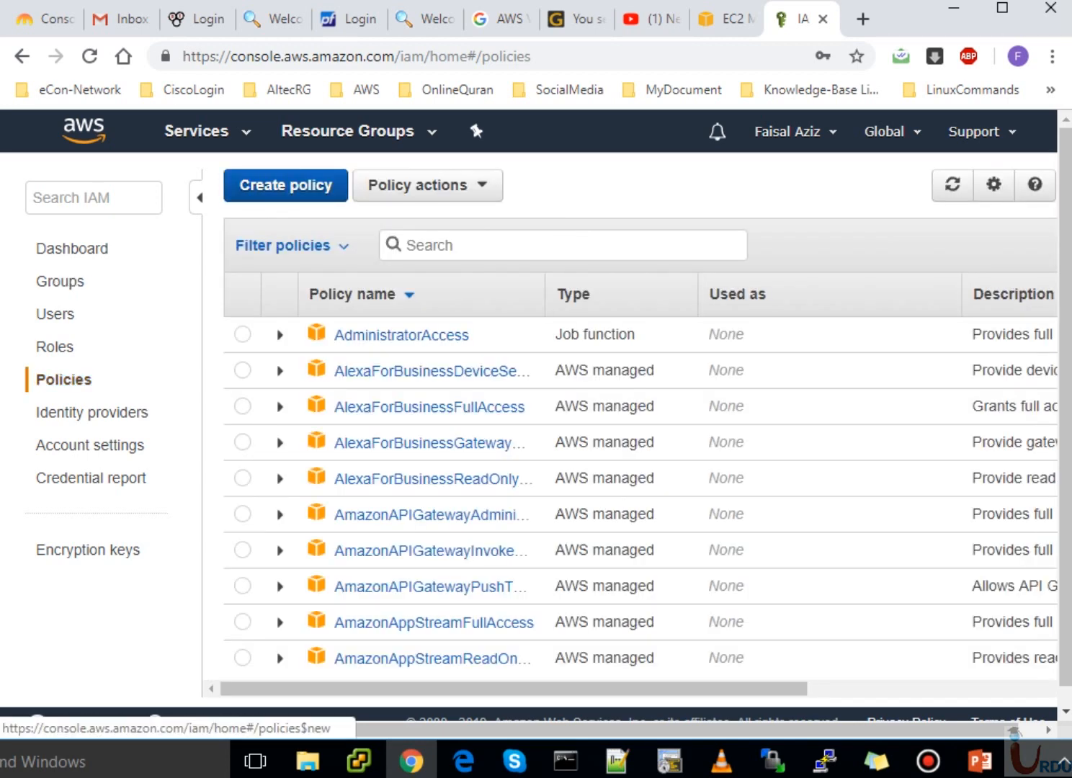
pyautogui.click(286, 185)
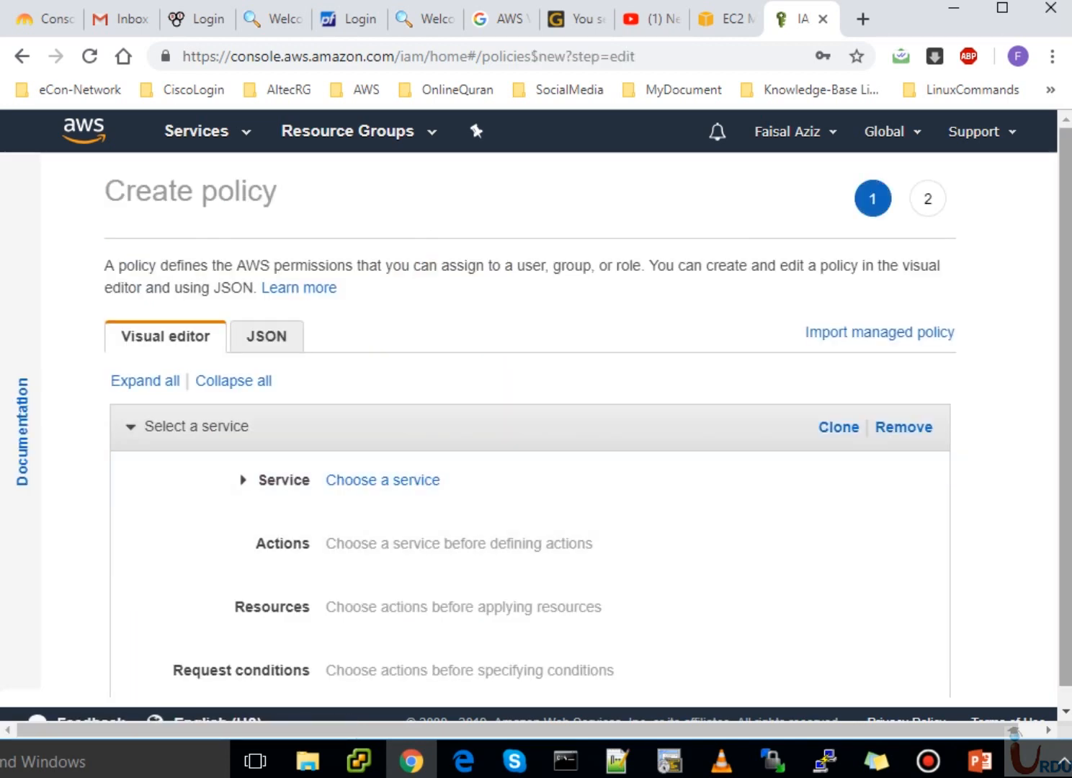
pyautogui.click(382, 462)
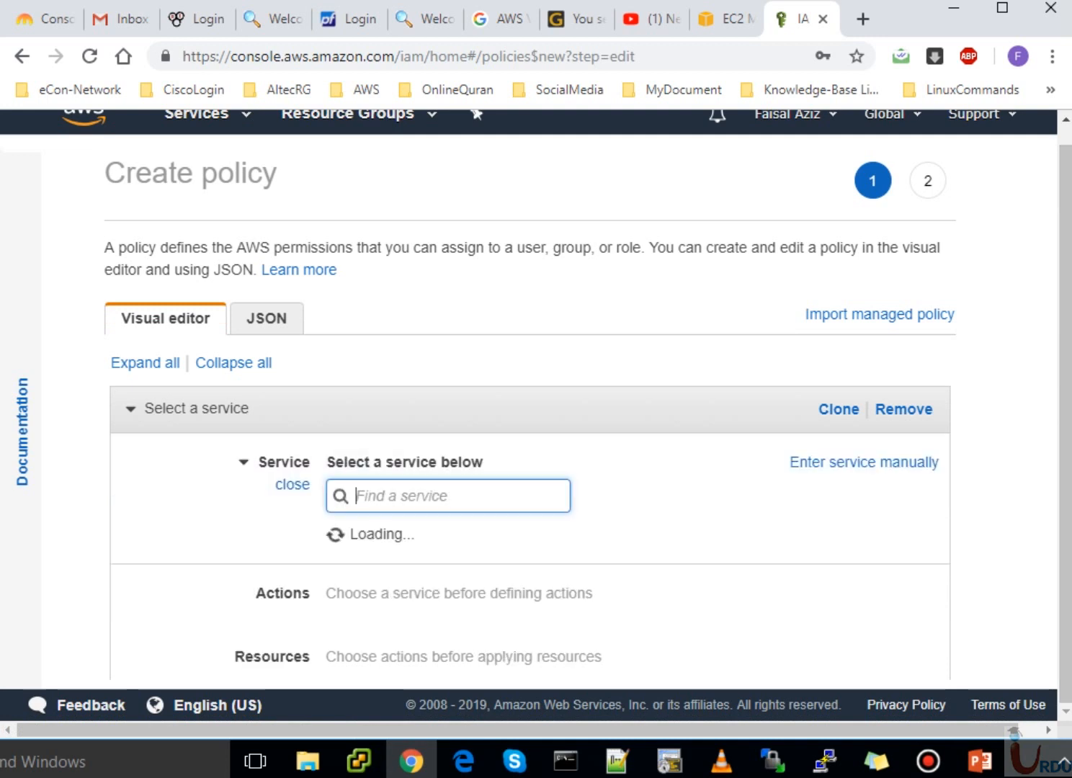
pyautogui.write('sts')
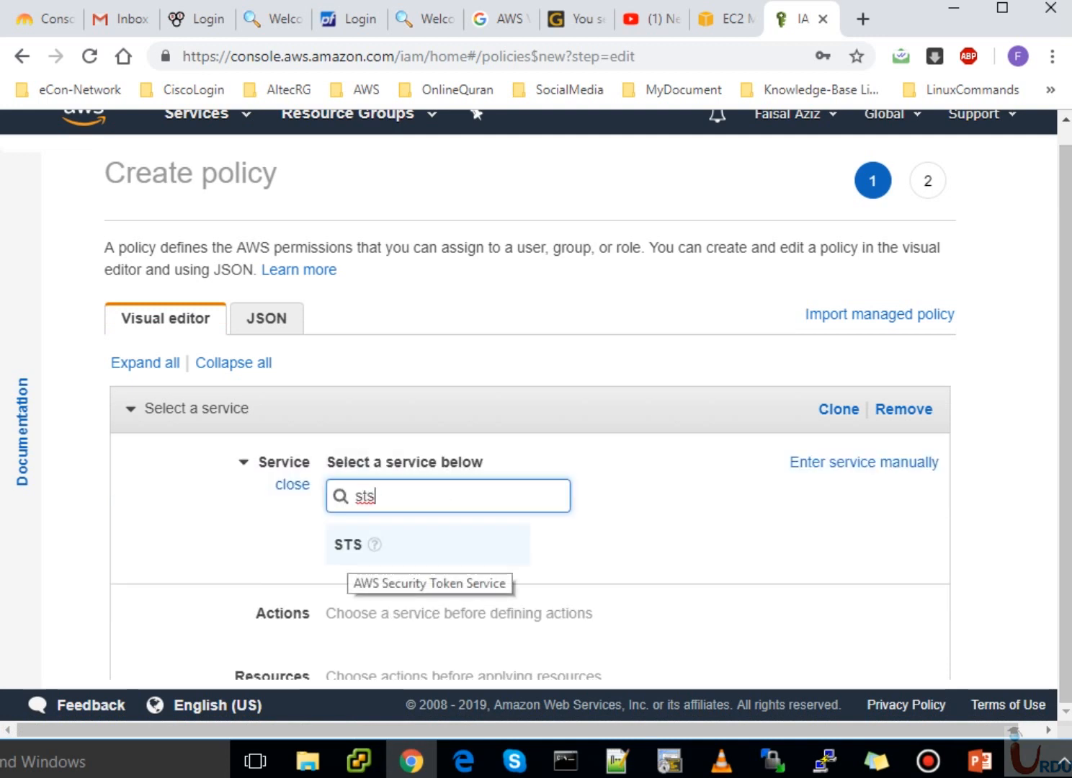
pyautogui.click(348, 545)
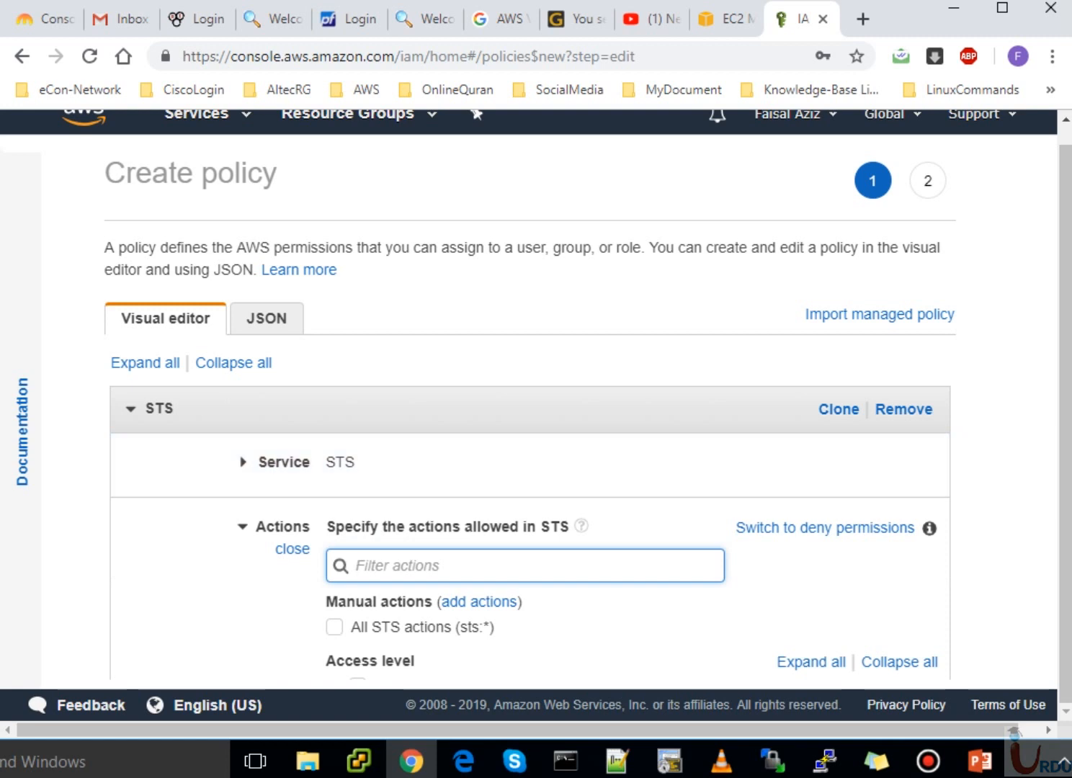
# Filter the STS actions by "assumerole" and allow the AssumeRole action.
pyautogui.write('assumerole')
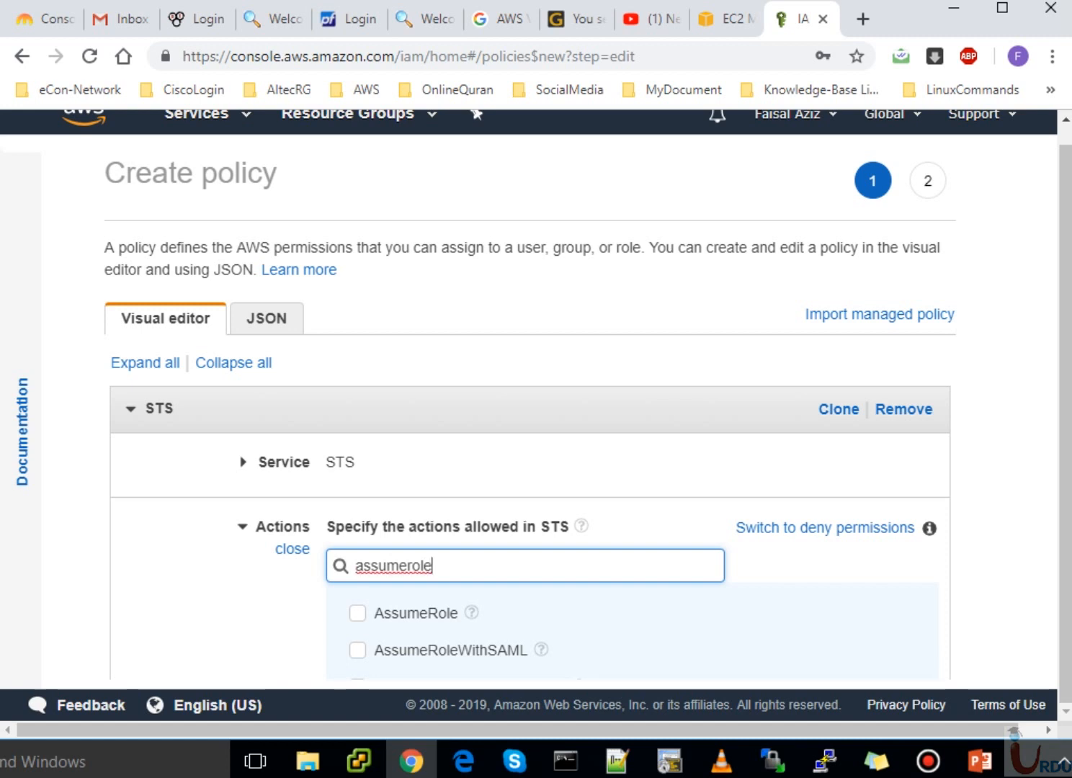
pyautogui.click(357, 613)
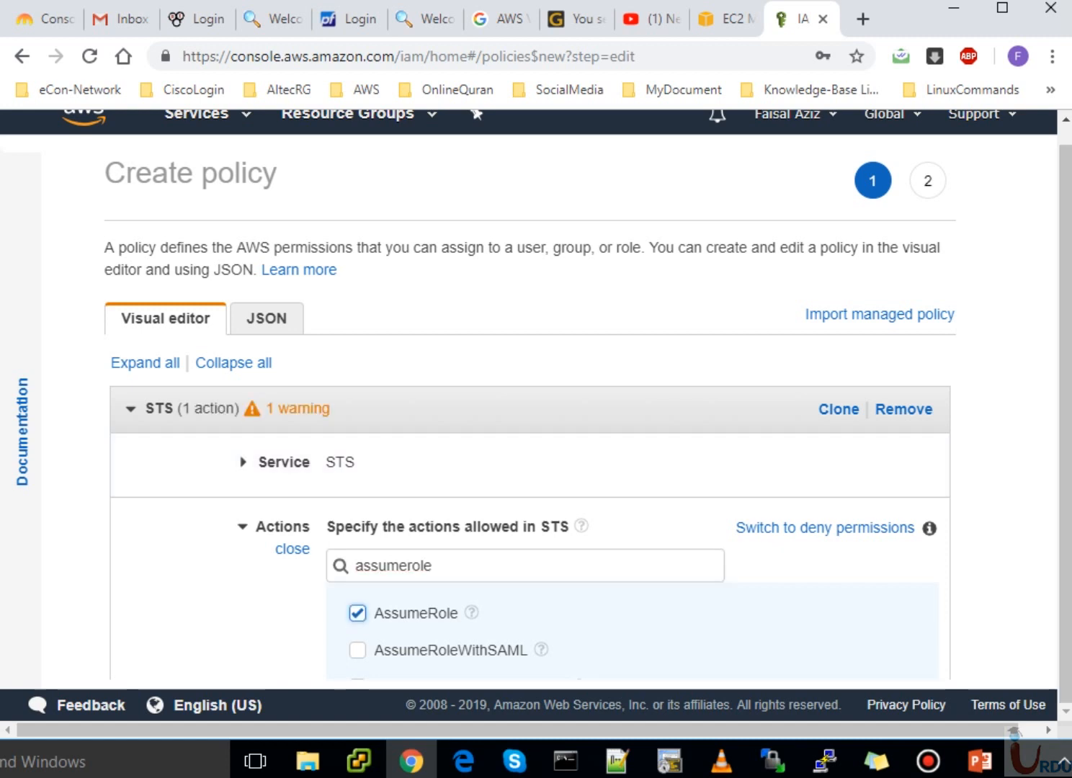
pyautogui.moveTo(865, 730); pyautogui.dragTo(901, 730)
pyautogui.scroll(-5, 504, 418)
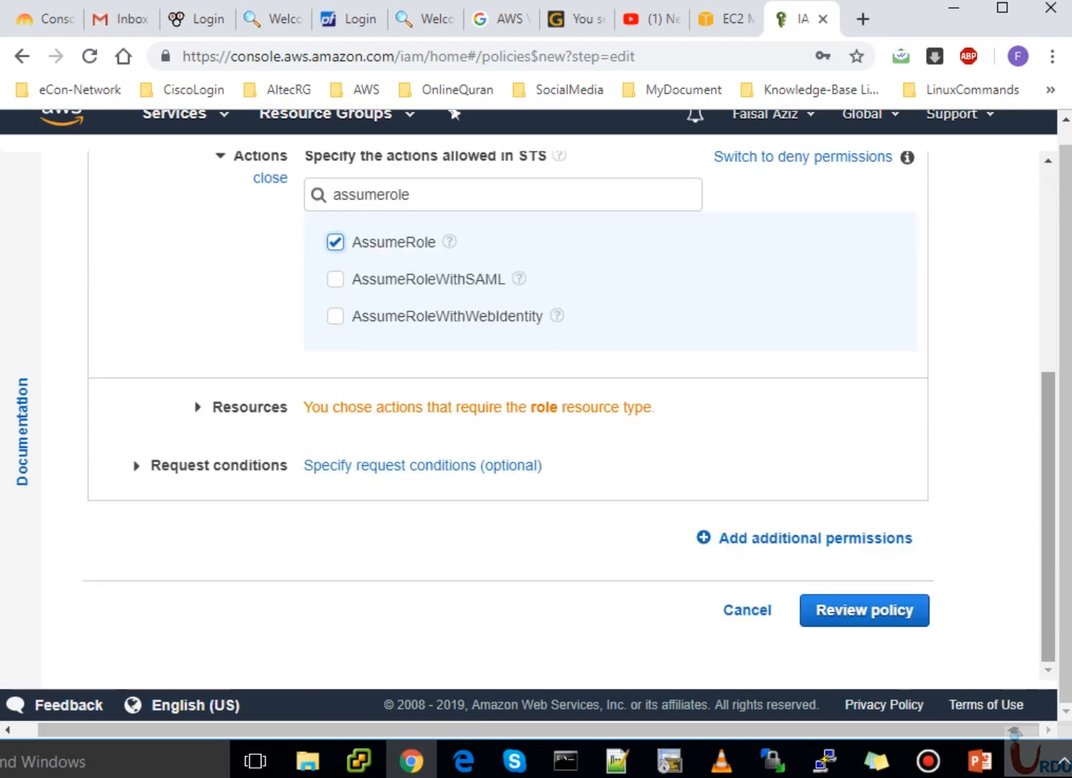
# Try to continue to the policy review without a resource, and read the error at the top of the policy editor.
pyautogui.click(864, 610)
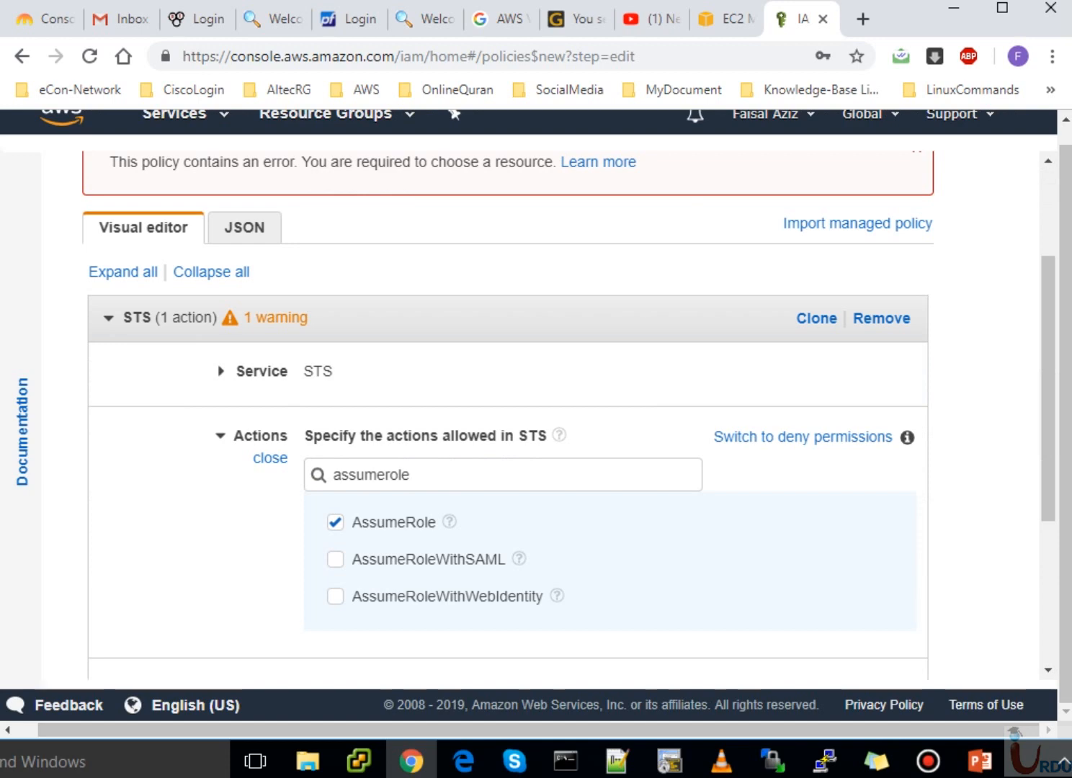
pyautogui.scroll(-4, 504, 418)
pyautogui.click(864, 610)
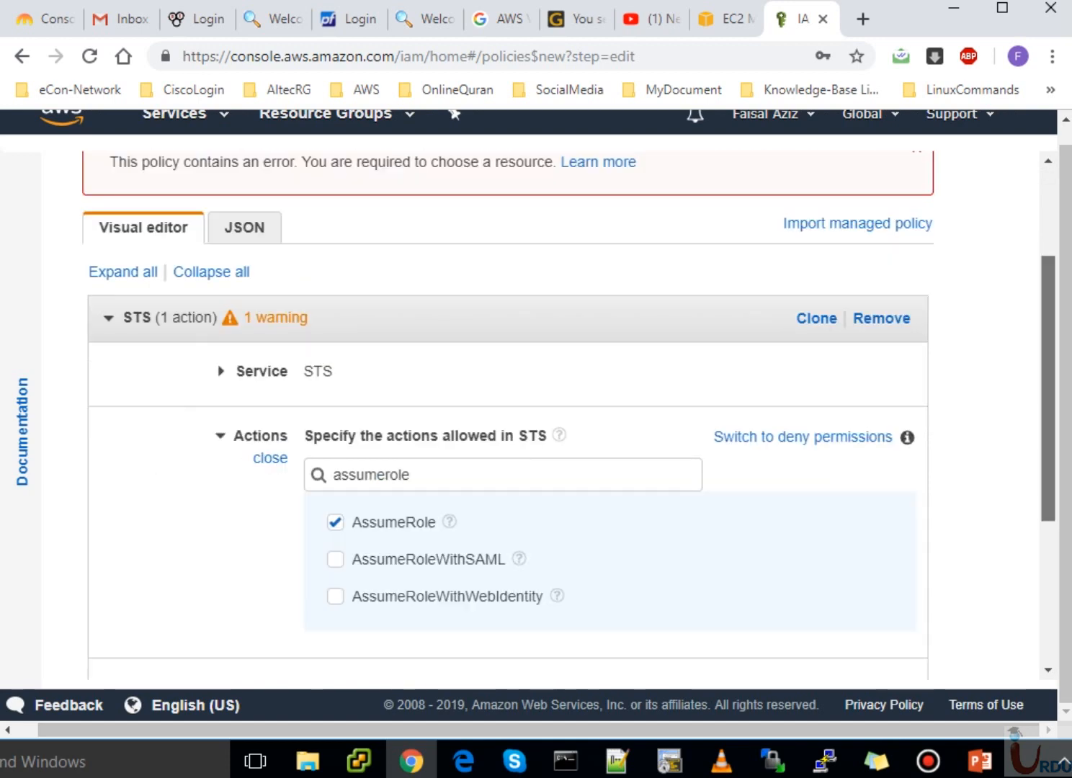
pyautogui.scroll(2, 505, 418)
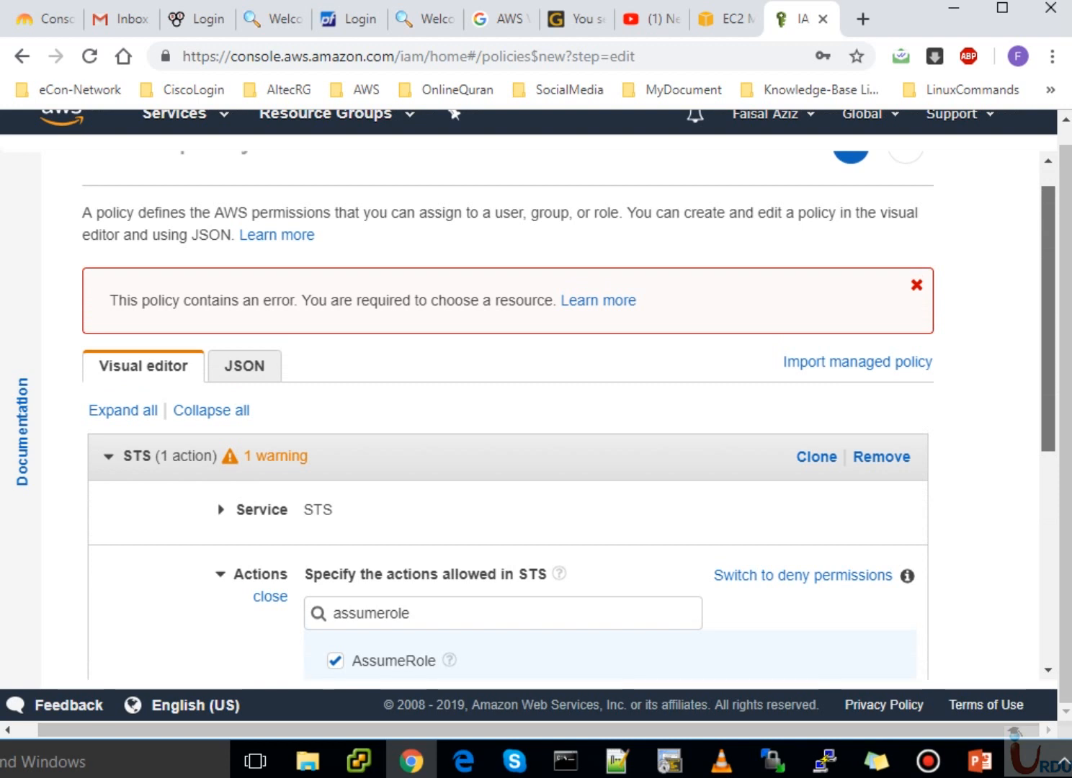
pyautogui.scroll(1, 504, 418)
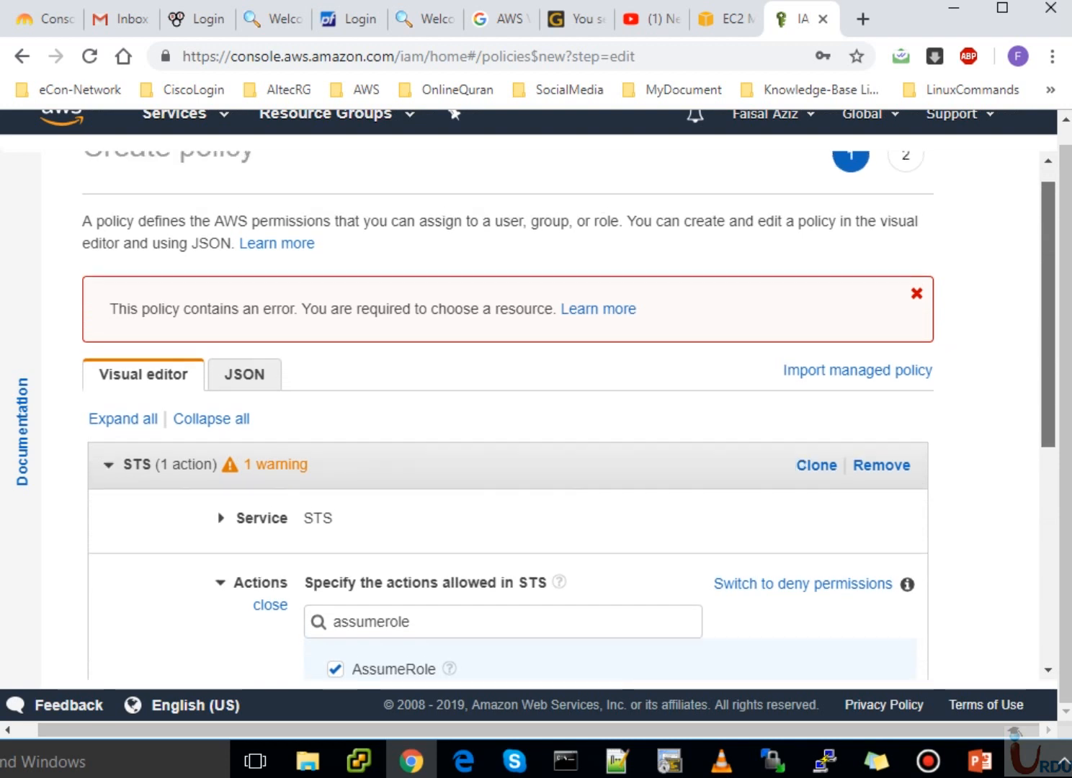
pyautogui.scroll(-4, 504, 418)
pyautogui.scroll(-1, 505, 418)
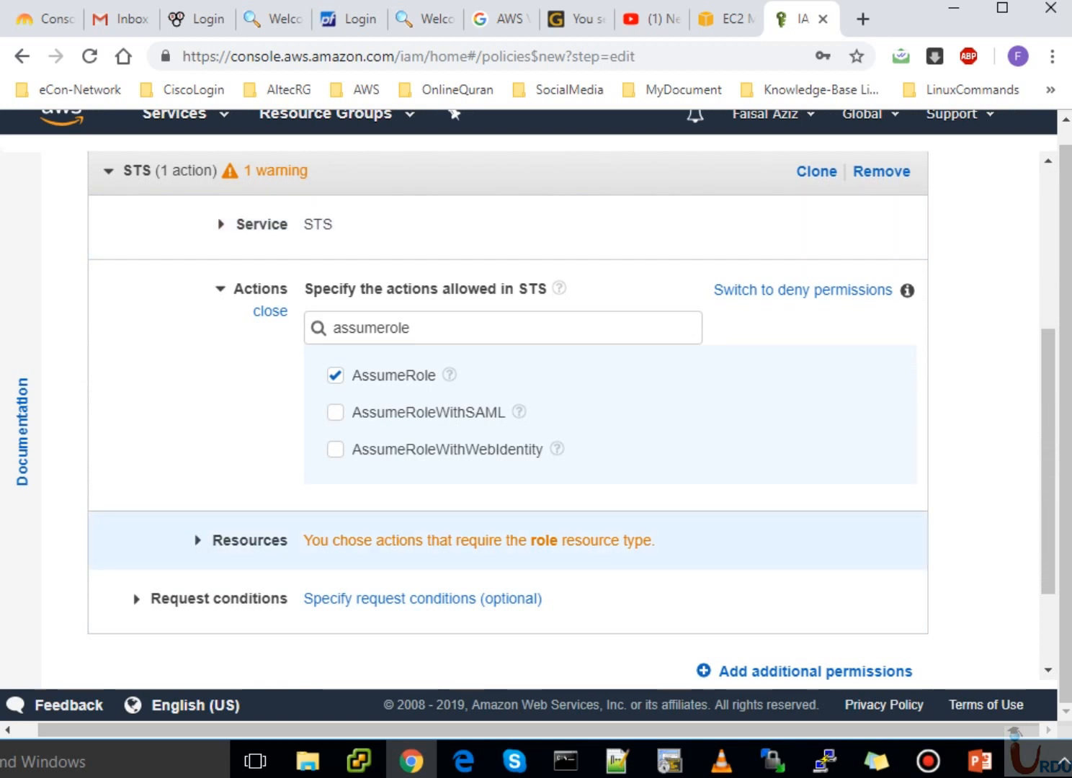
# Start adding a specific role ARN to the policy's resources and fill in the Prod account ID copied from the sticky note.
pyautogui.click(250, 540)
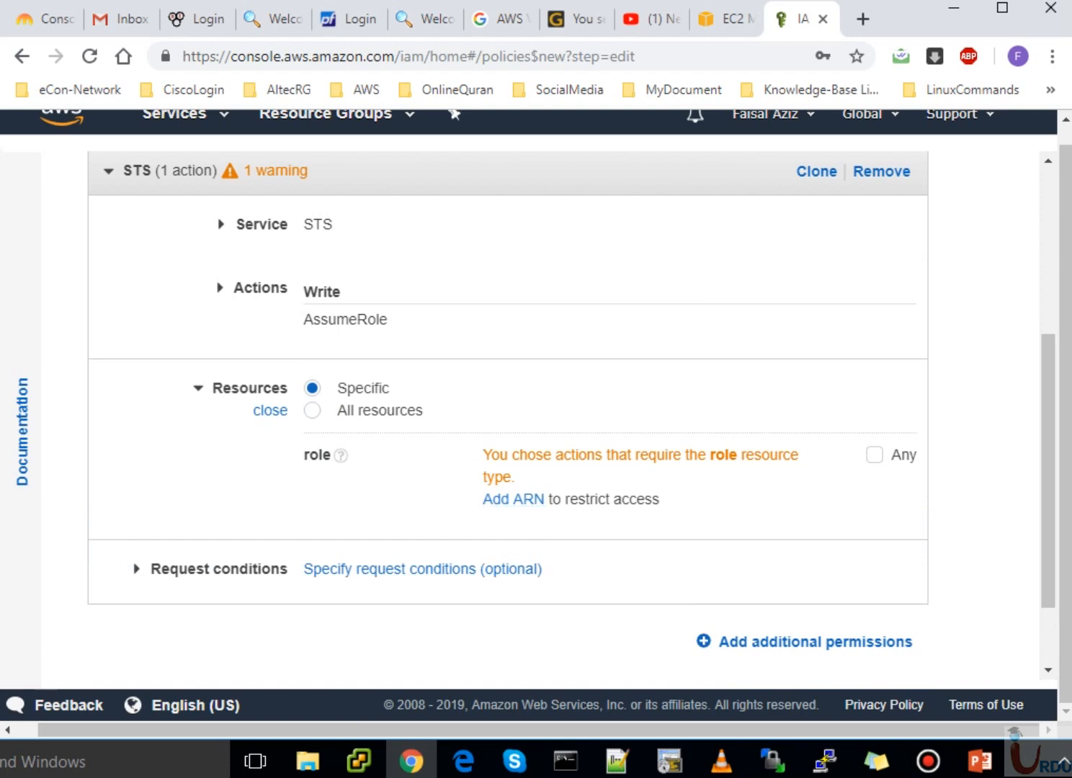
pyautogui.click(513, 499)
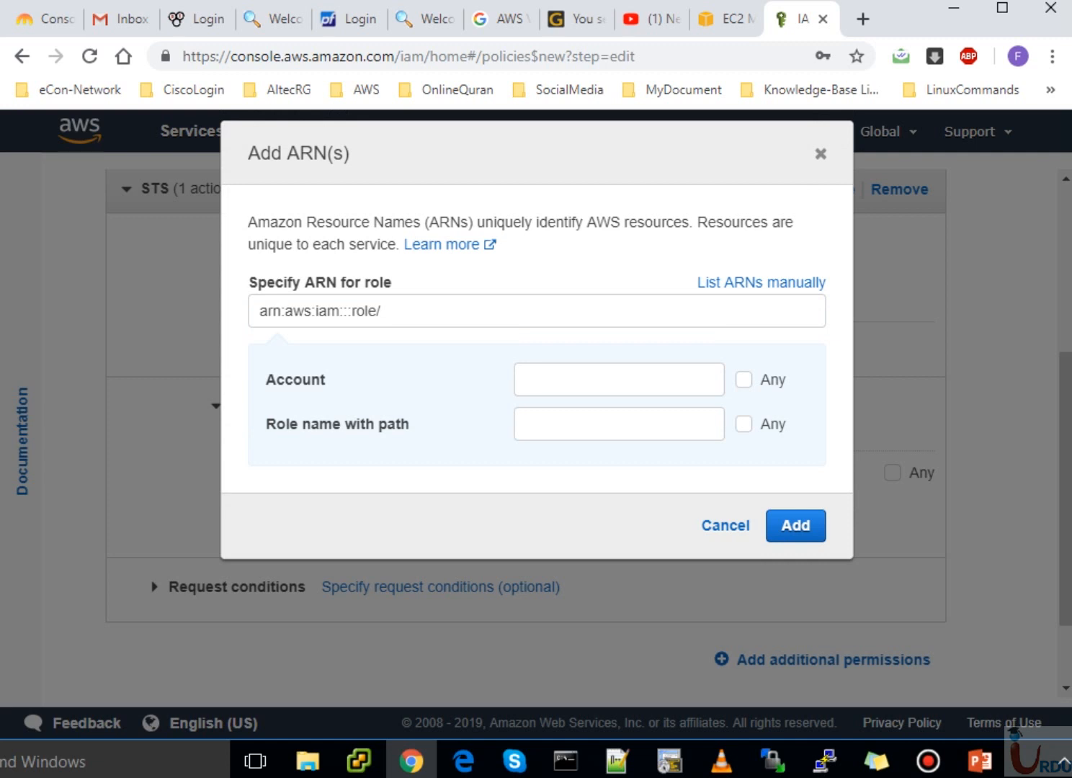
pyautogui.click(619, 379)
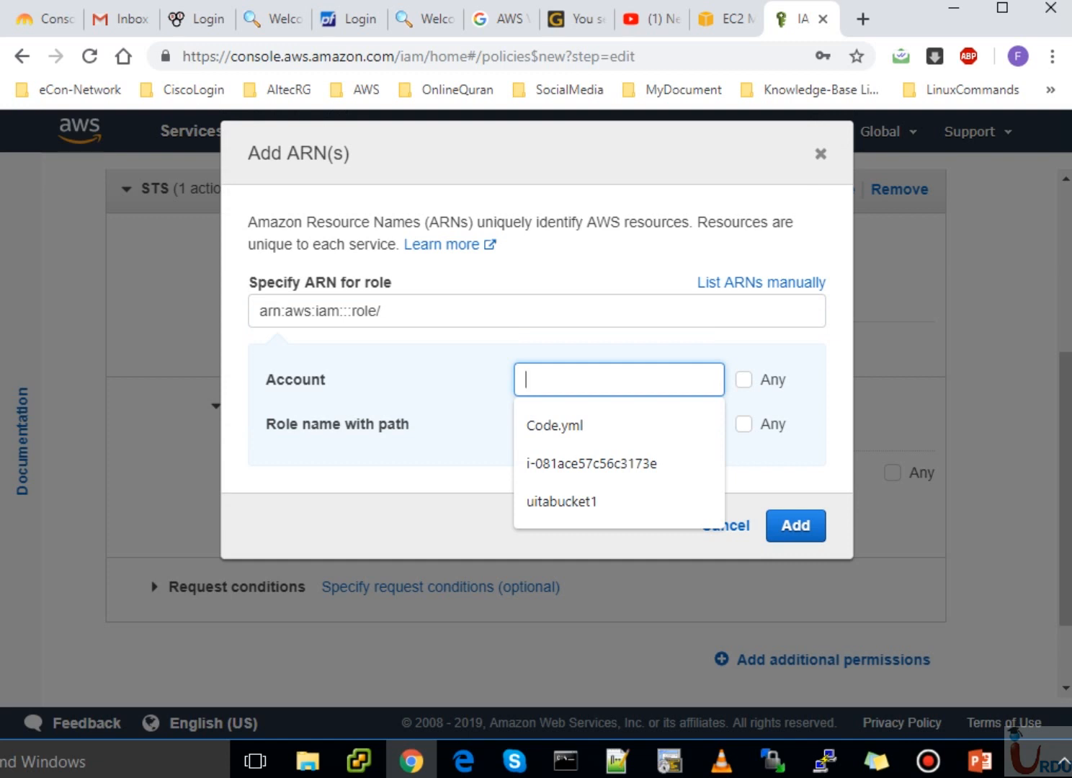
pyautogui.click(877, 762)
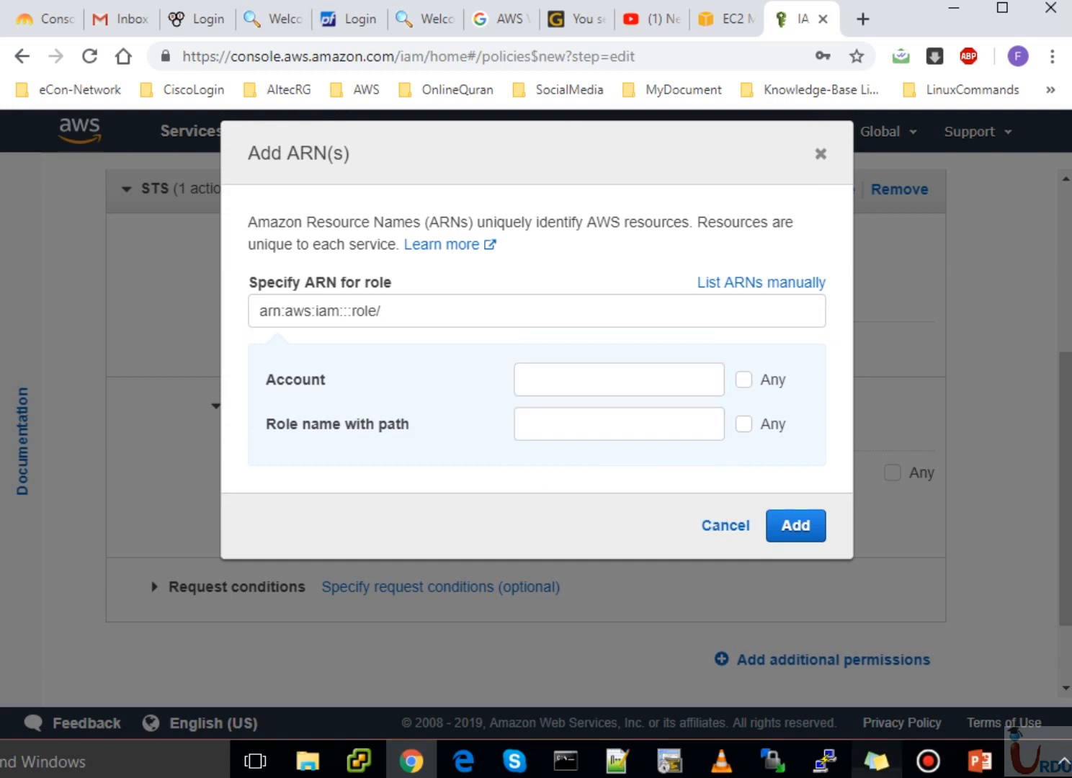
pyautogui.moveTo(1007, 332); pyautogui.dragTo(900, 332)
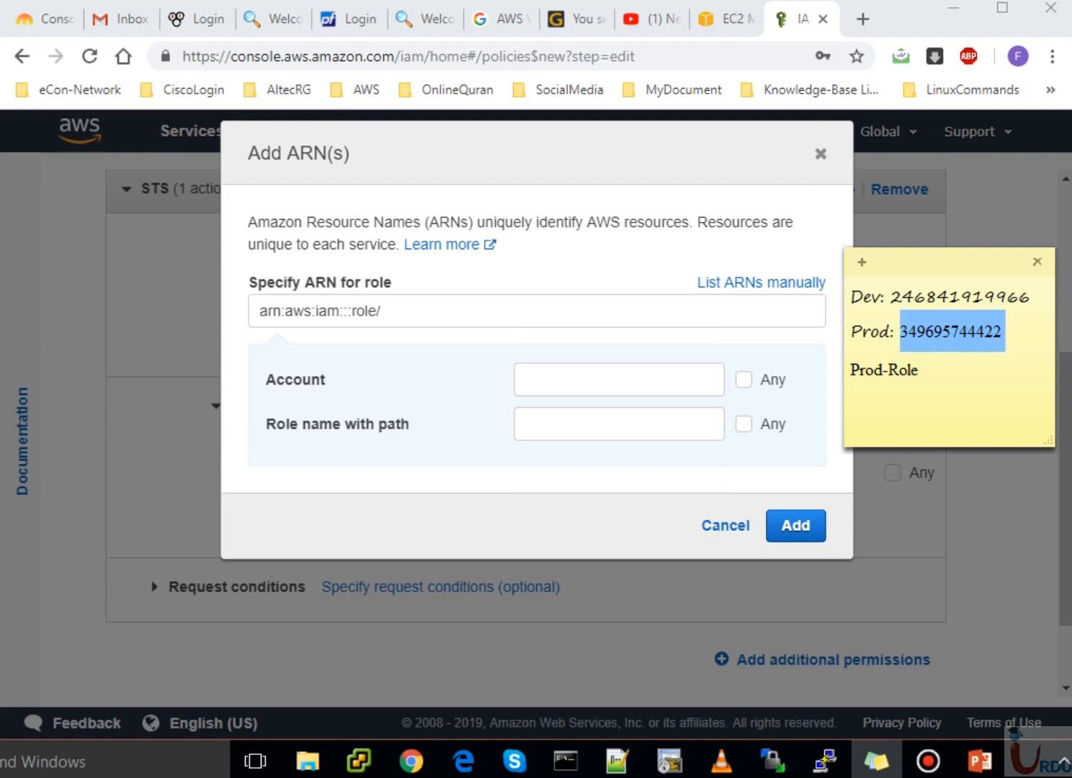
pyautogui.hotkey('ctrl', 'c')
pyautogui.hotkey('alt', 'Tab')
pyautogui.hotkey('ctrl', 'v')
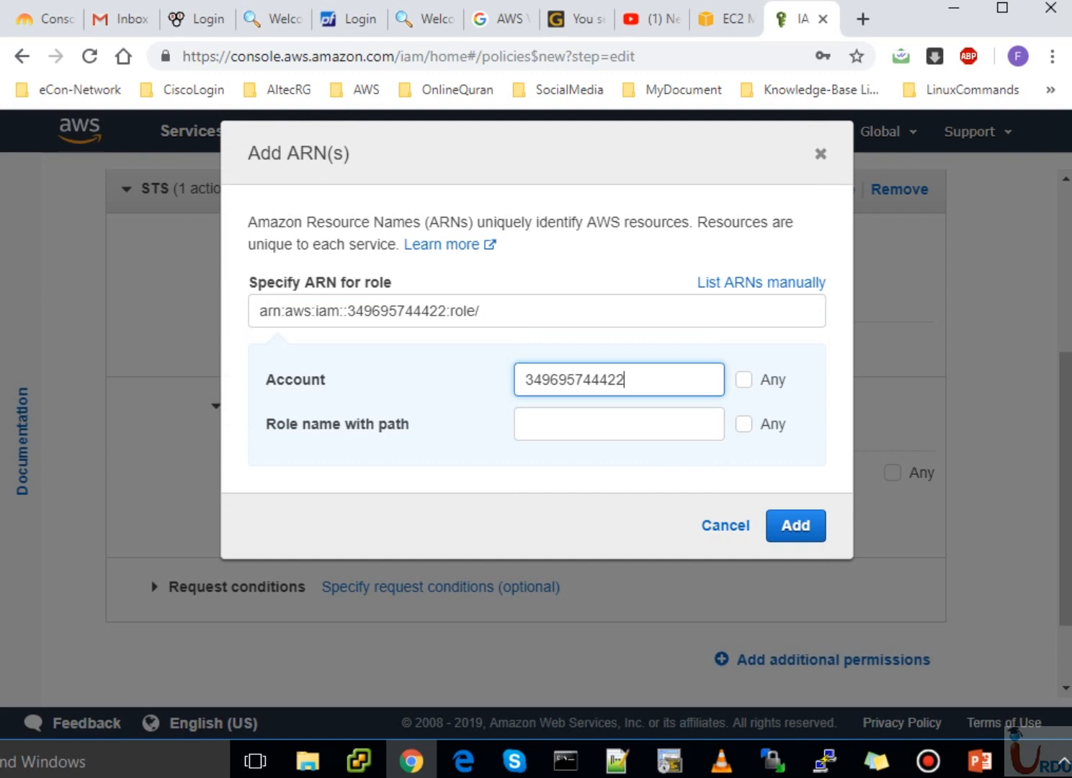
pyautogui.click(526, 380)
# Check the role name in the sticky note and set the ARN's role name with path to Prod-Role.
pyautogui.click(526, 424)
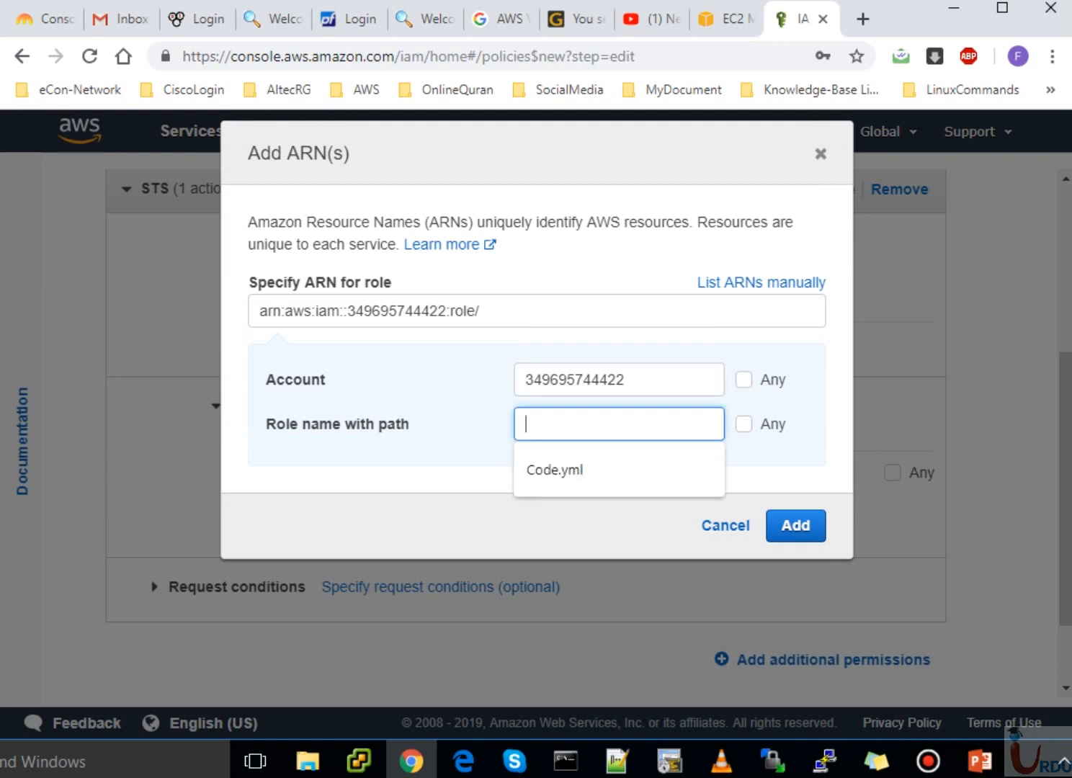
pyautogui.hotkey('alt', 'Tab')
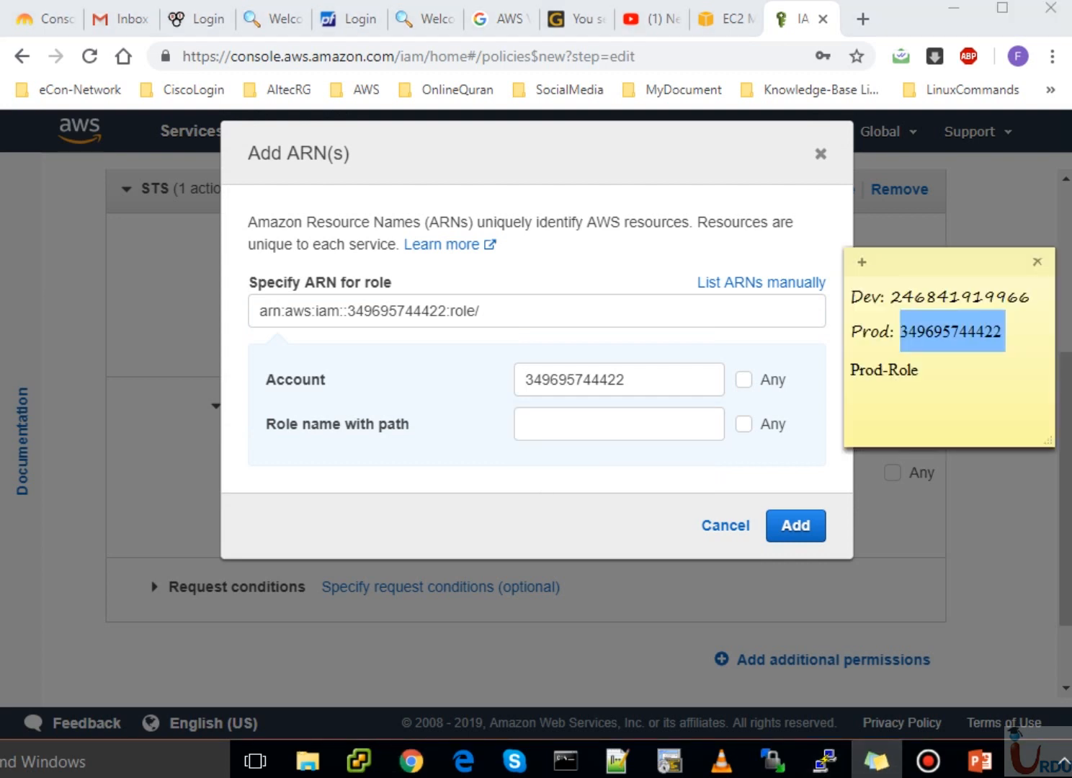
pyautogui.moveTo(919, 370); pyautogui.dragTo(851, 370)
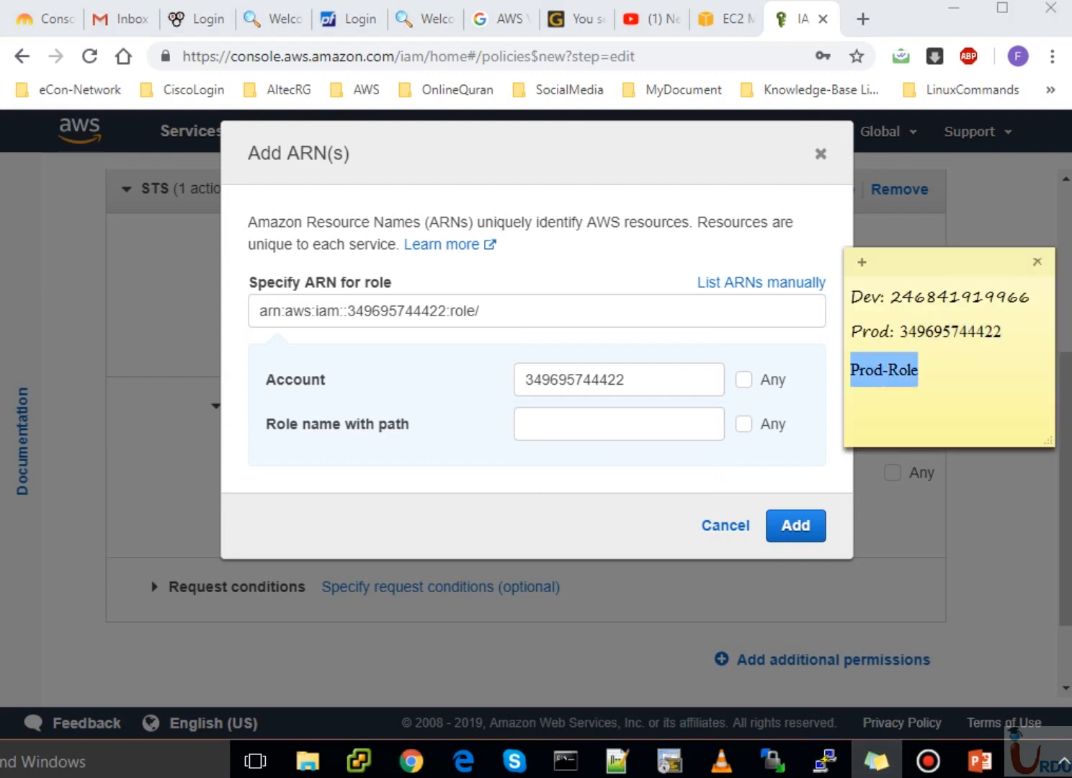
pyautogui.hotkey('alt', 'Tab')
pyautogui.write('P')
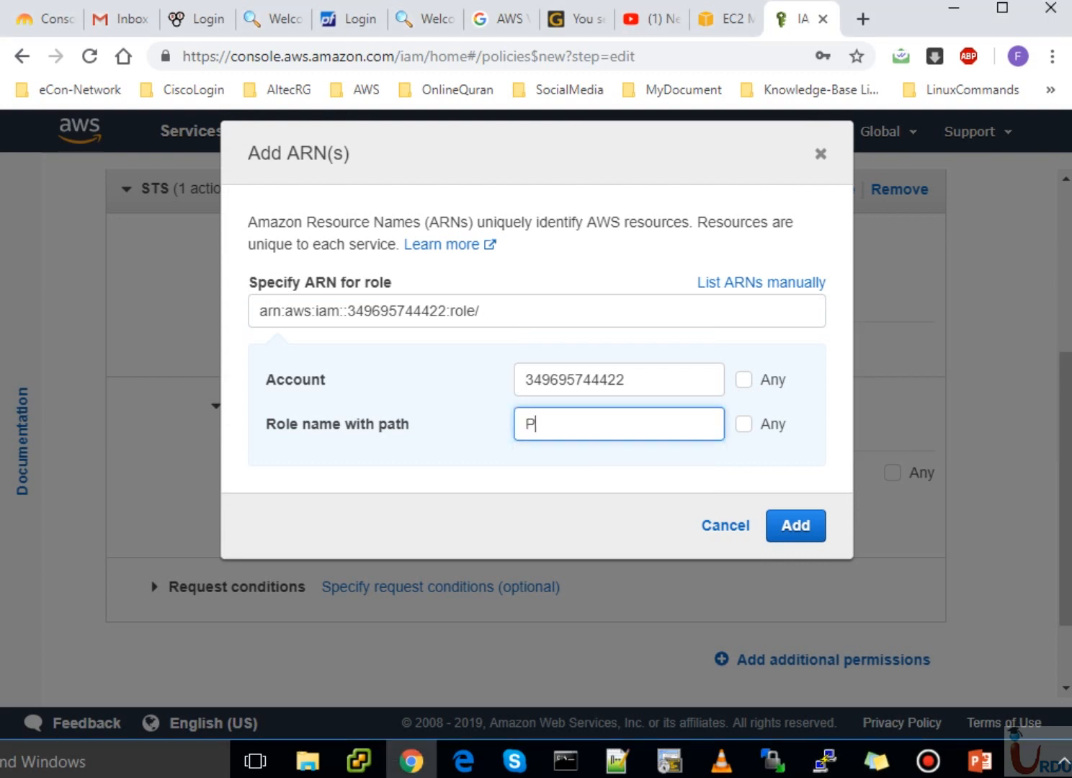
pyautogui.write('rod-Role')
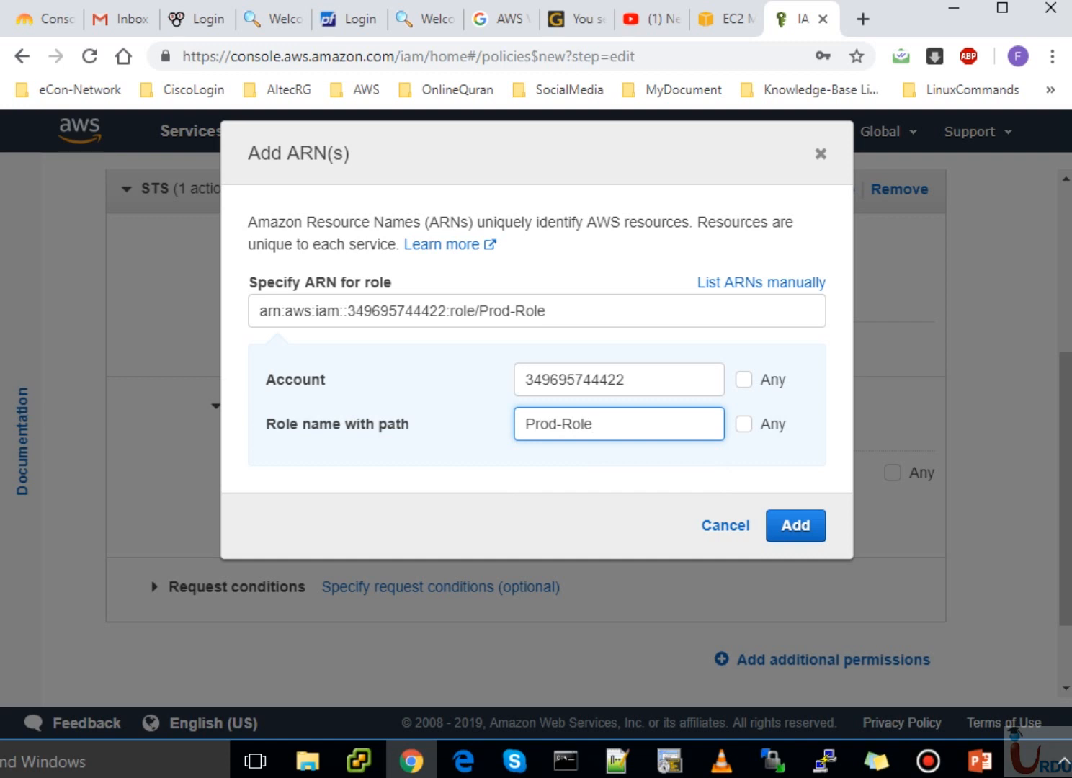
# Check the generated role ARN and the account ID inside it.
pyautogui.moveTo(546, 311); pyautogui.dragTo(258, 311)
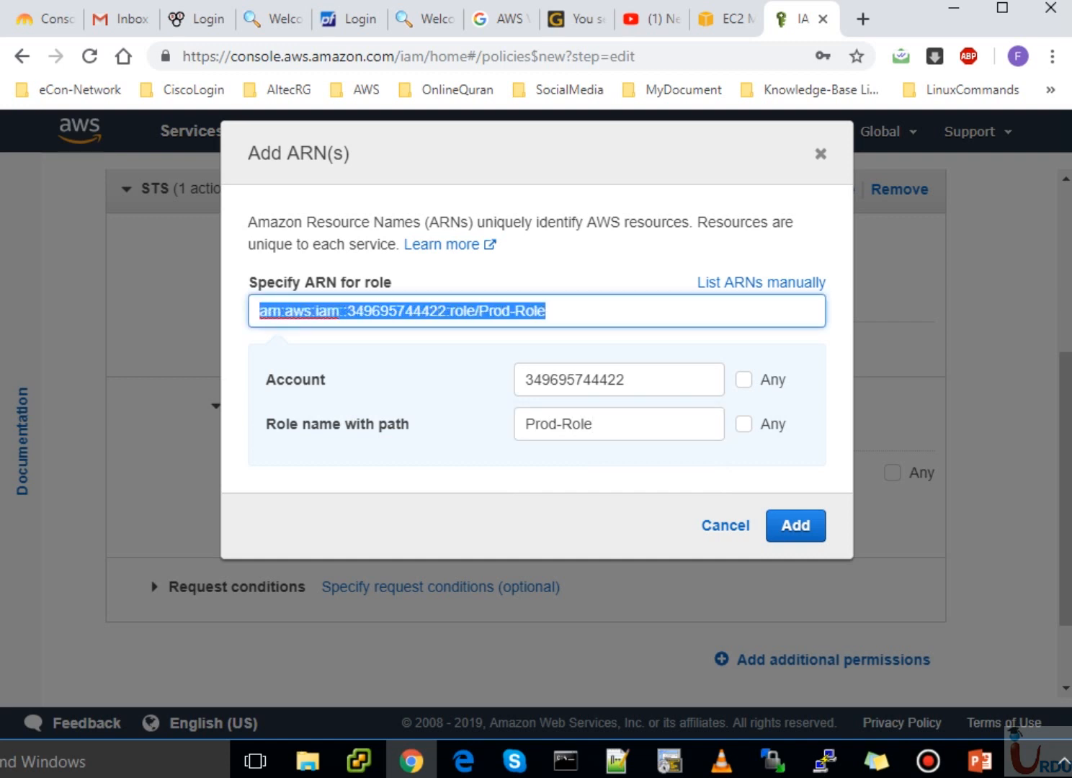
pyautogui.click(546, 310)
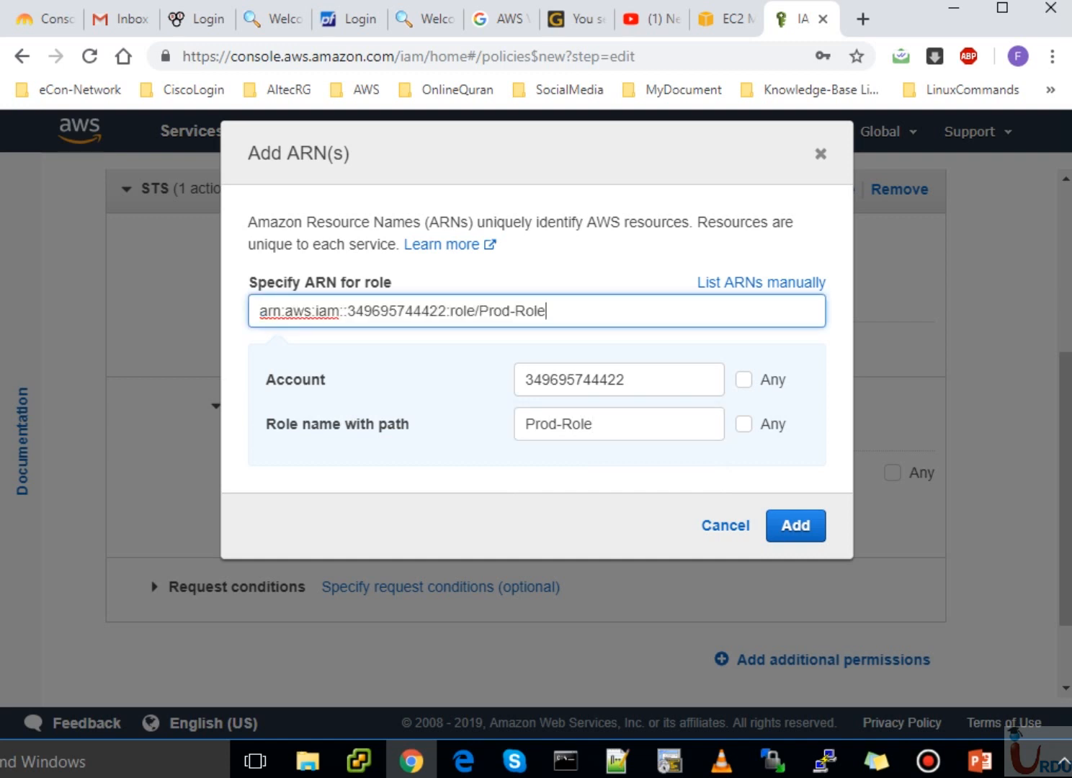
pyautogui.click(446, 310)
pyautogui.moveTo(447, 310); pyautogui.dragTo(347, 310)
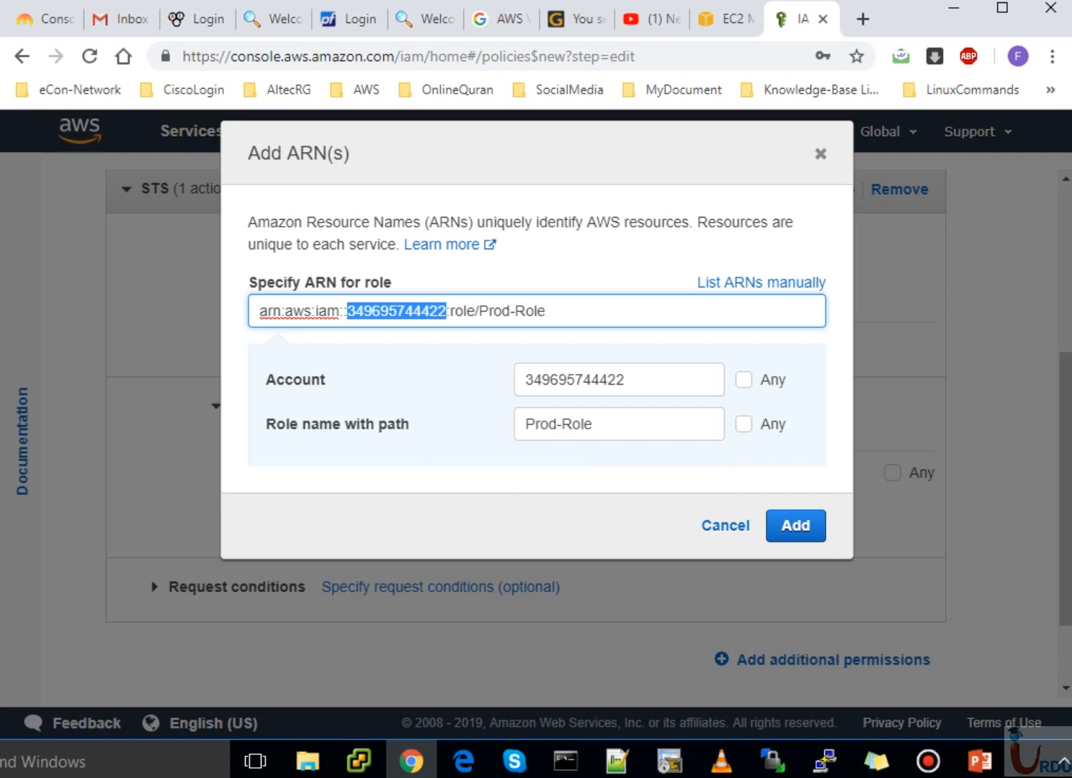
# Add the Prod-Role ARN to the policy's role resources and continue to the policy review.
pyautogui.click(796, 526)
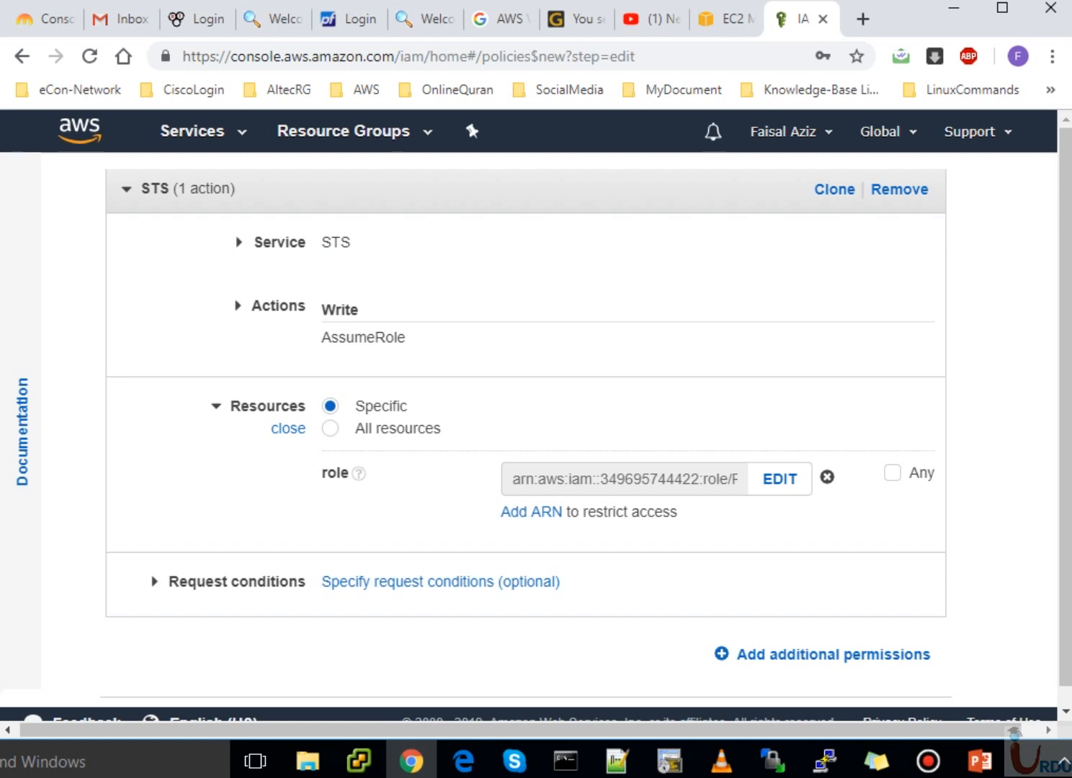
pyautogui.scroll(-1, 536, 415)
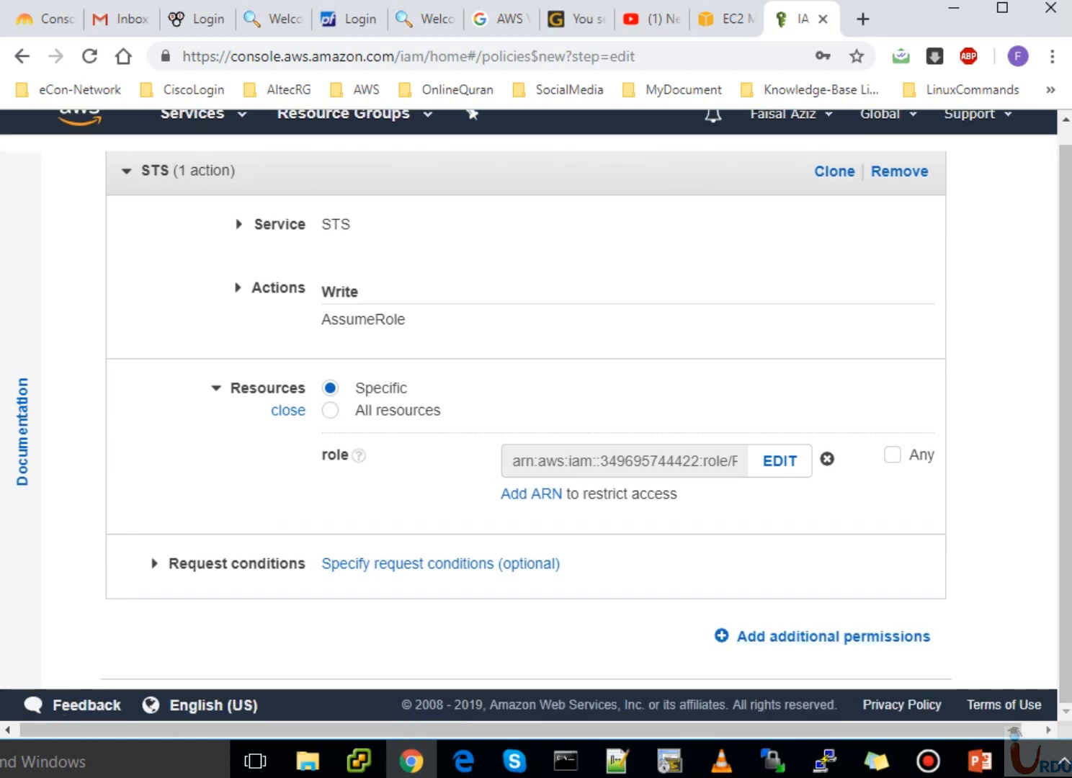
pyautogui.scroll(1, 536, 416)
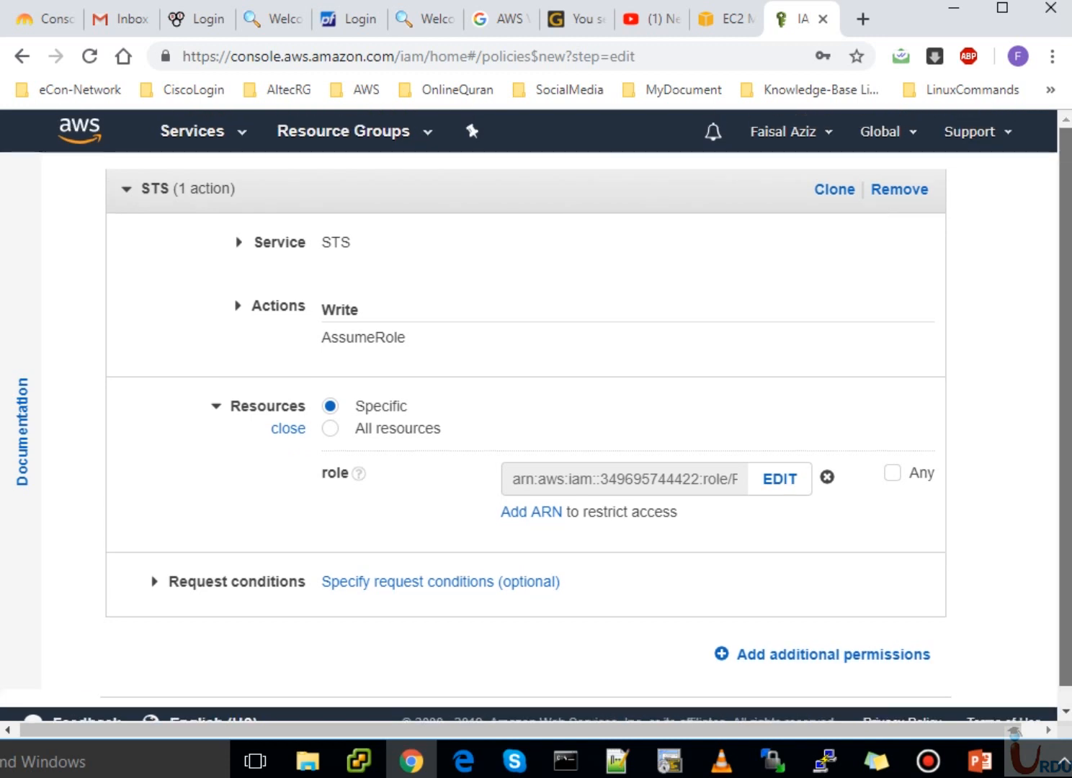
pyautogui.scroll(-1, 536, 415)
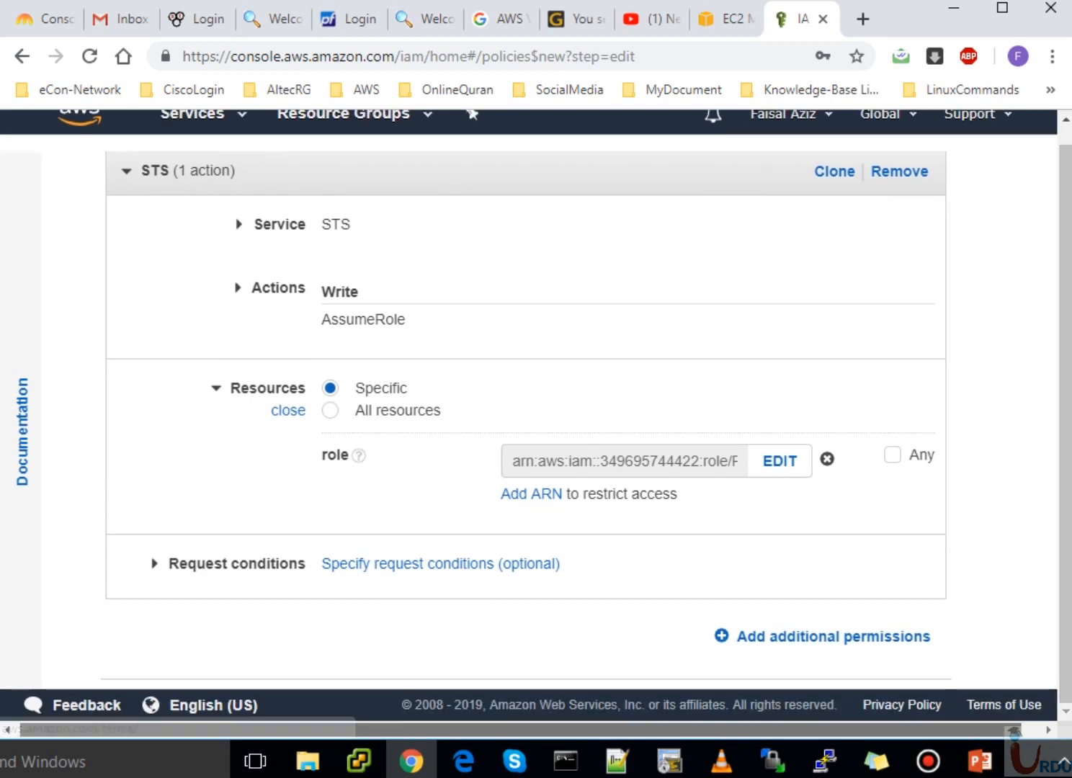
pyautogui.scroll(-3, 508, 404)
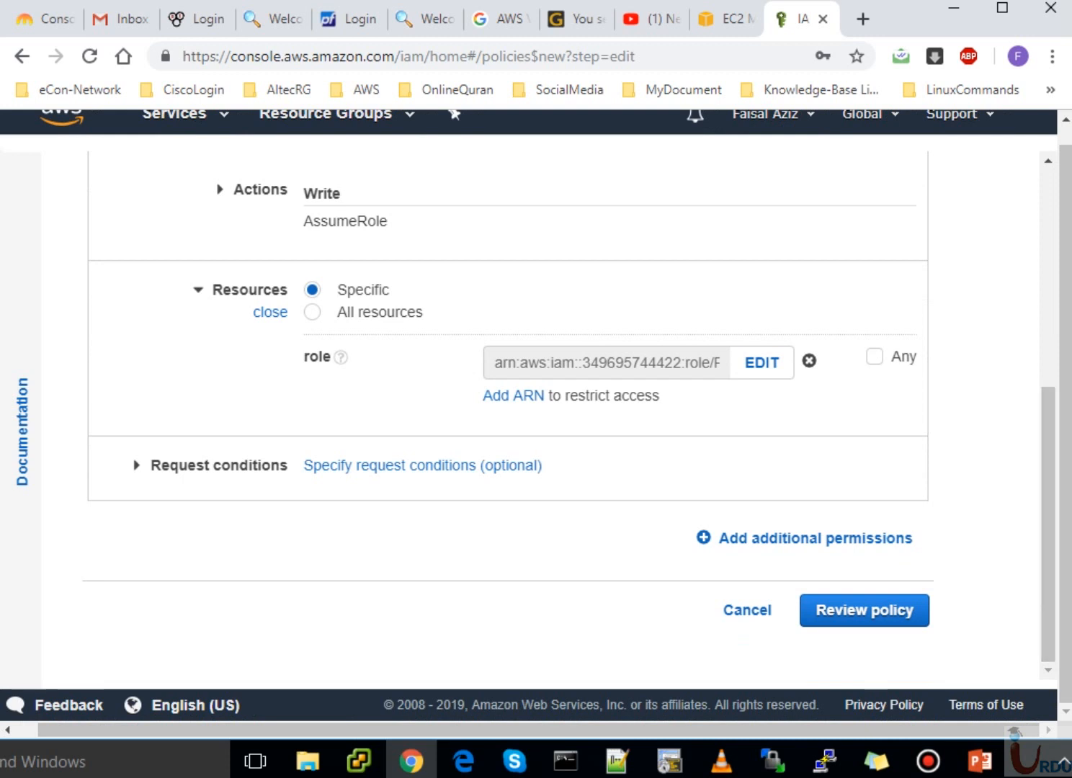
pyautogui.click(864, 611)
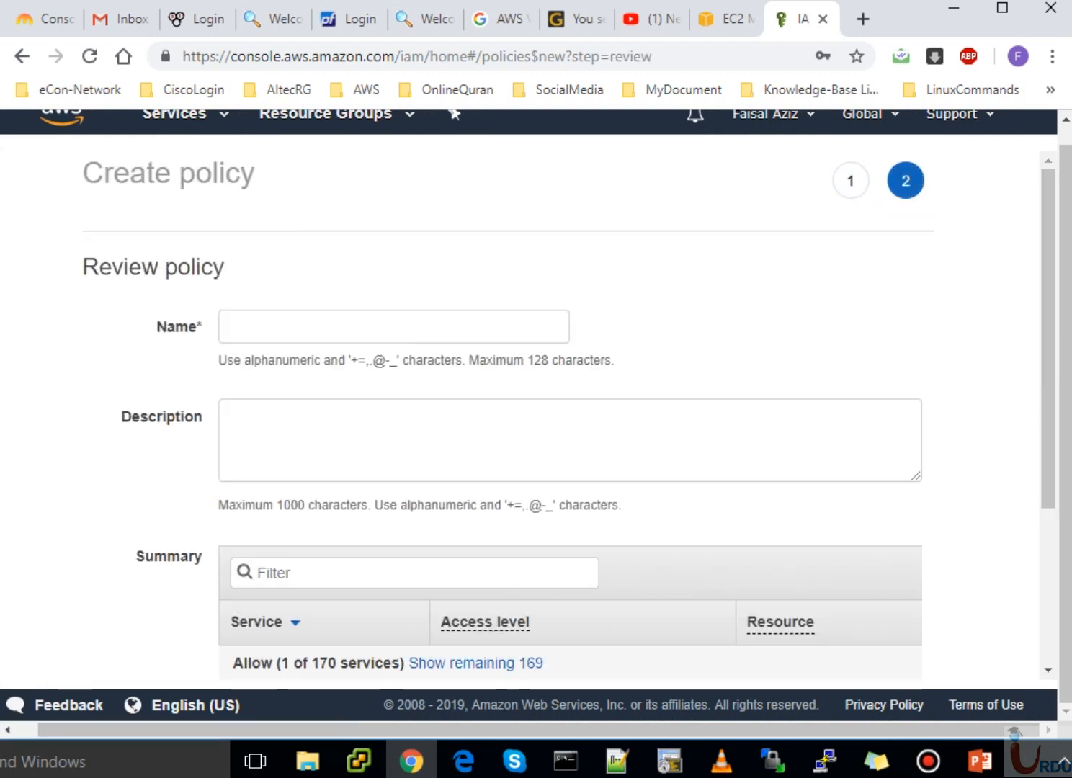
# Name the policy crossaccountpolicy and create it.
pyautogui.click(394, 327)
pyautogui.write('cros')
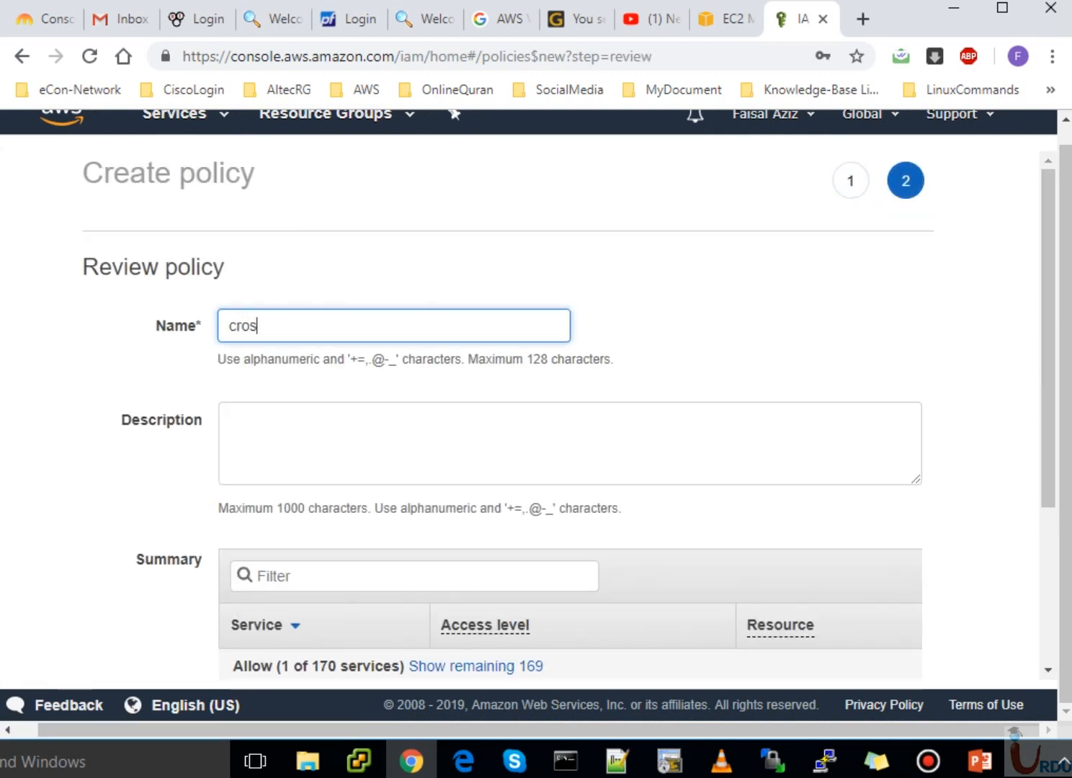
pyautogui.write('saccountpolicy')
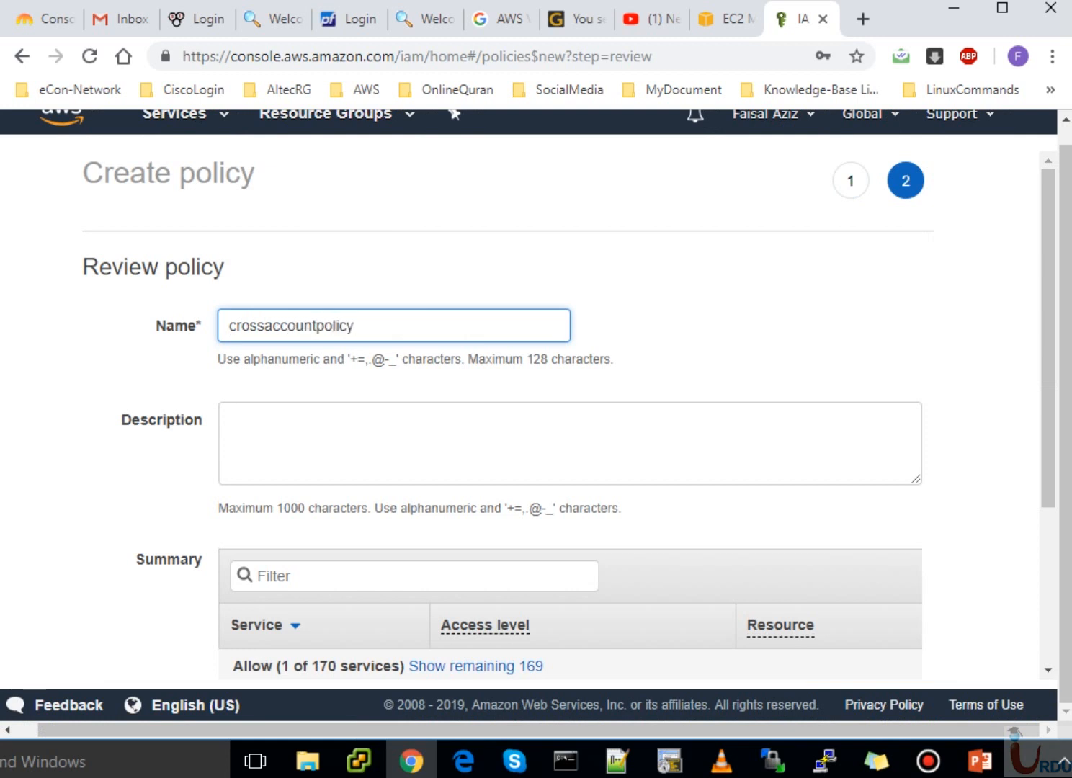
pyautogui.hotkey('ctrl', 'a')
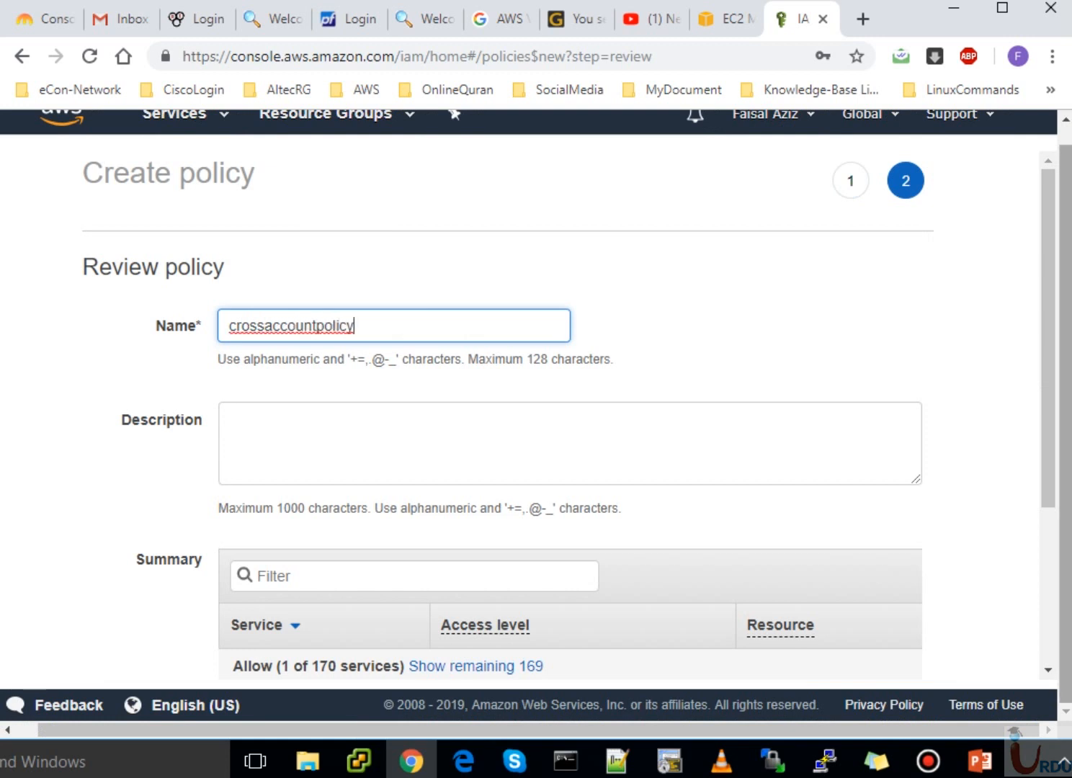
pyautogui.scroll(-3, 569, 403)
pyautogui.click(867, 611)
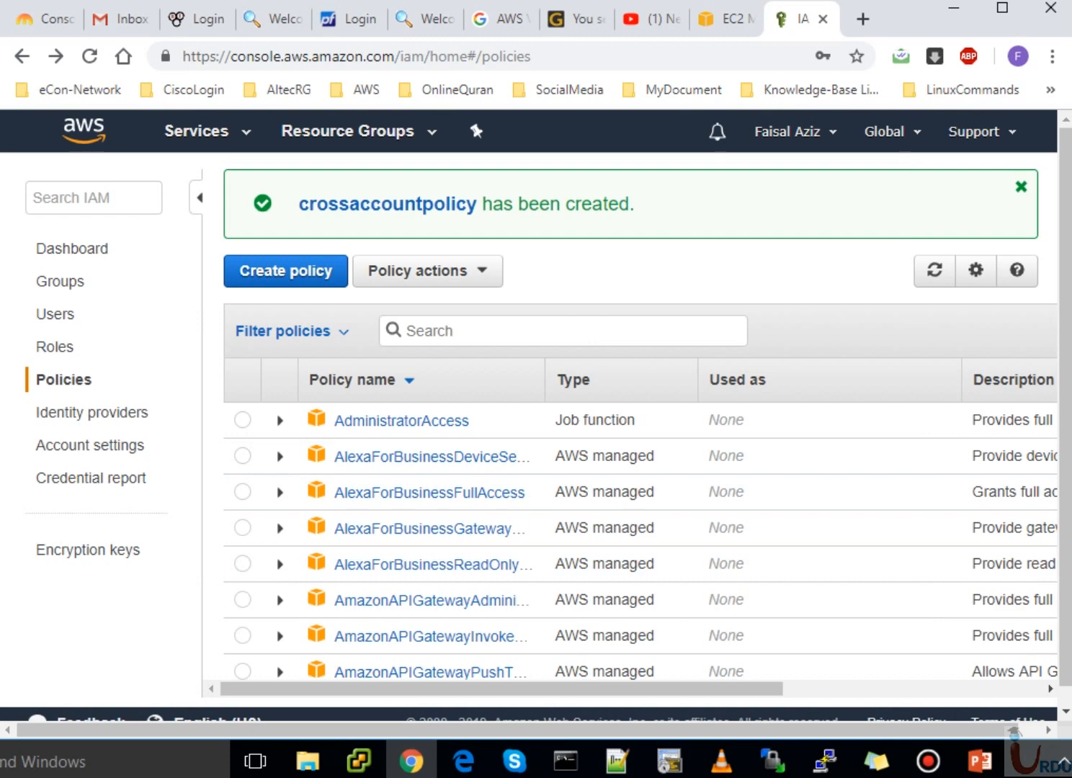
# Check the users of the production-account-useraccess group and attach the crossaccountpolicy policy to the group.
pyautogui.click(60, 282)
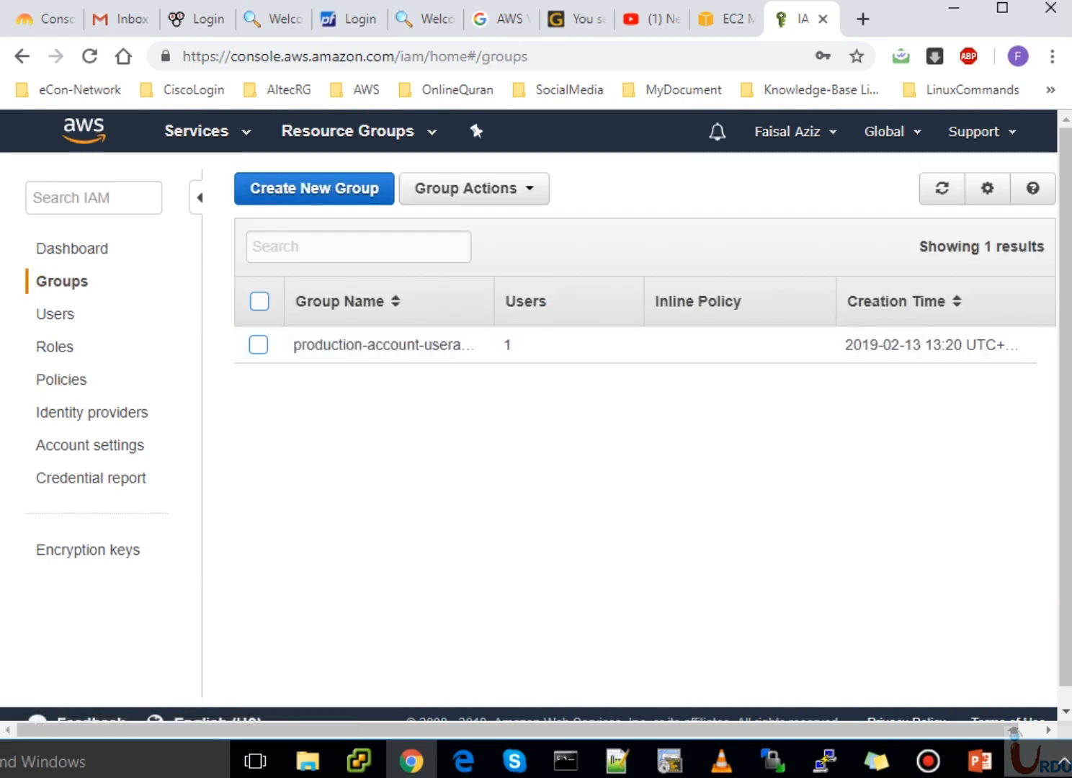
pyautogui.click(382, 345)
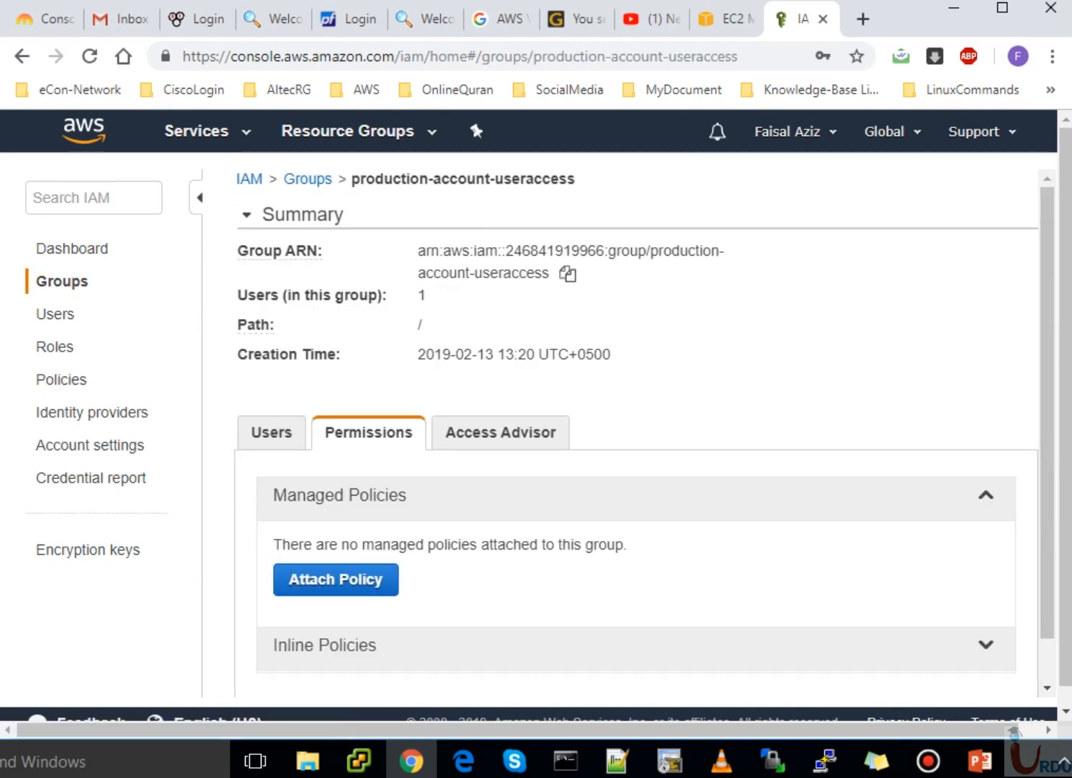
pyautogui.click(271, 432)
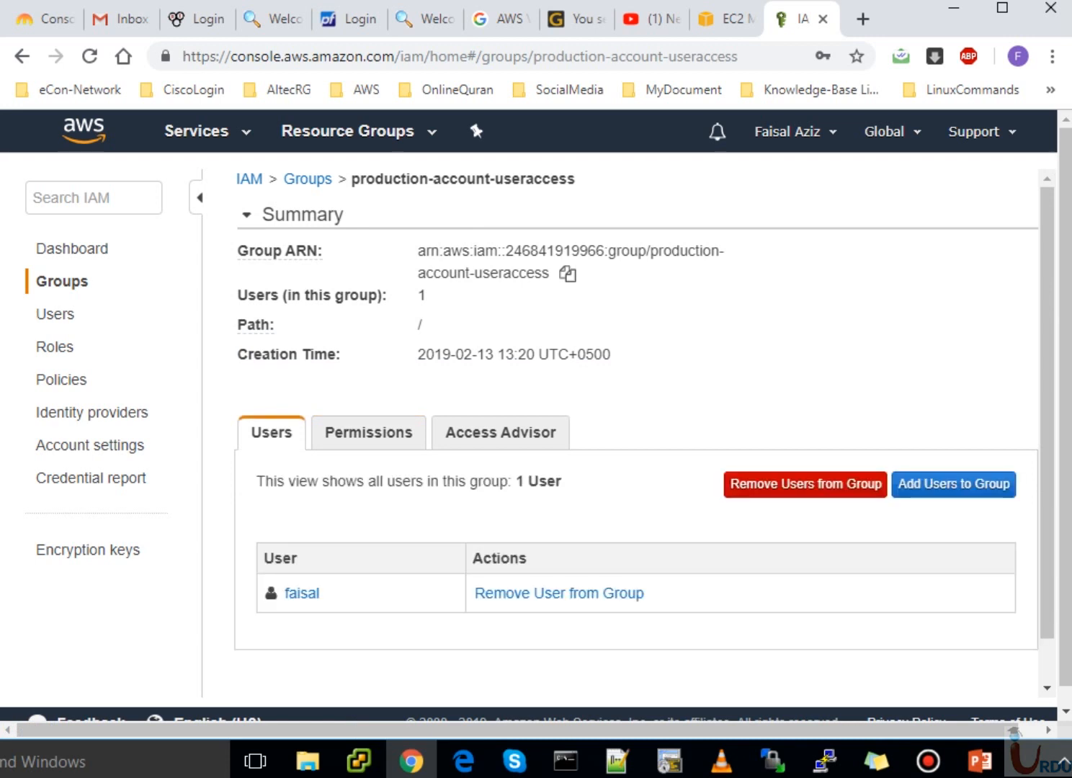
pyautogui.click(368, 433)
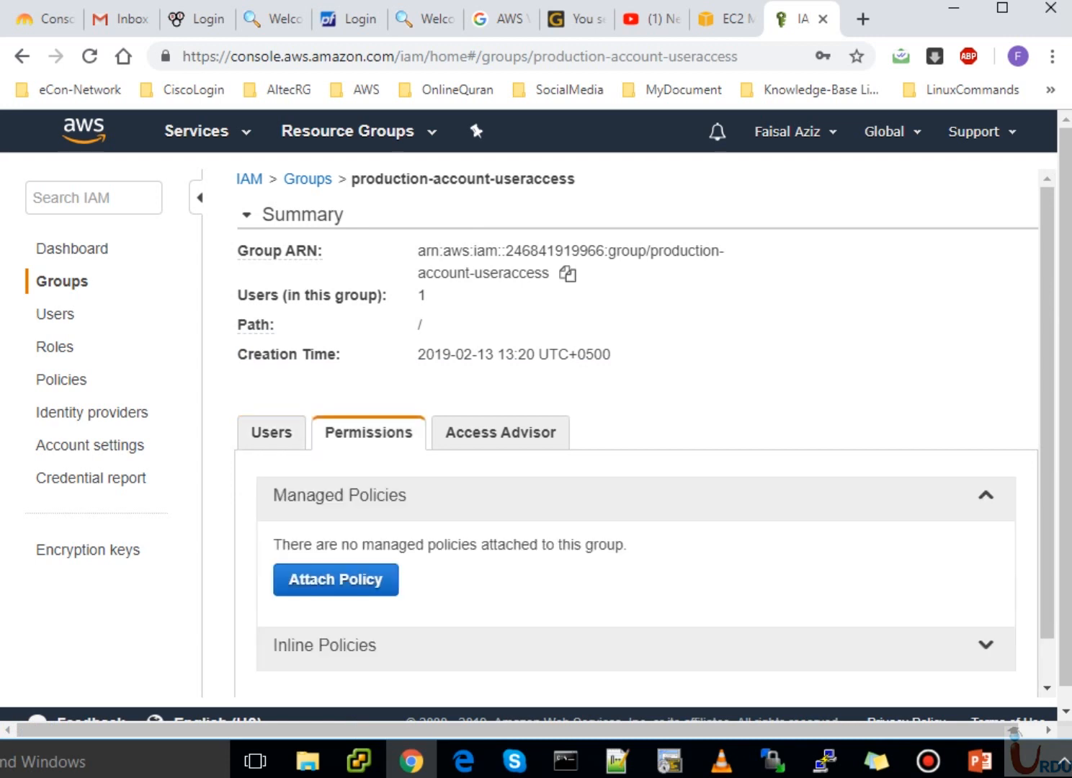
pyautogui.click(336, 580)
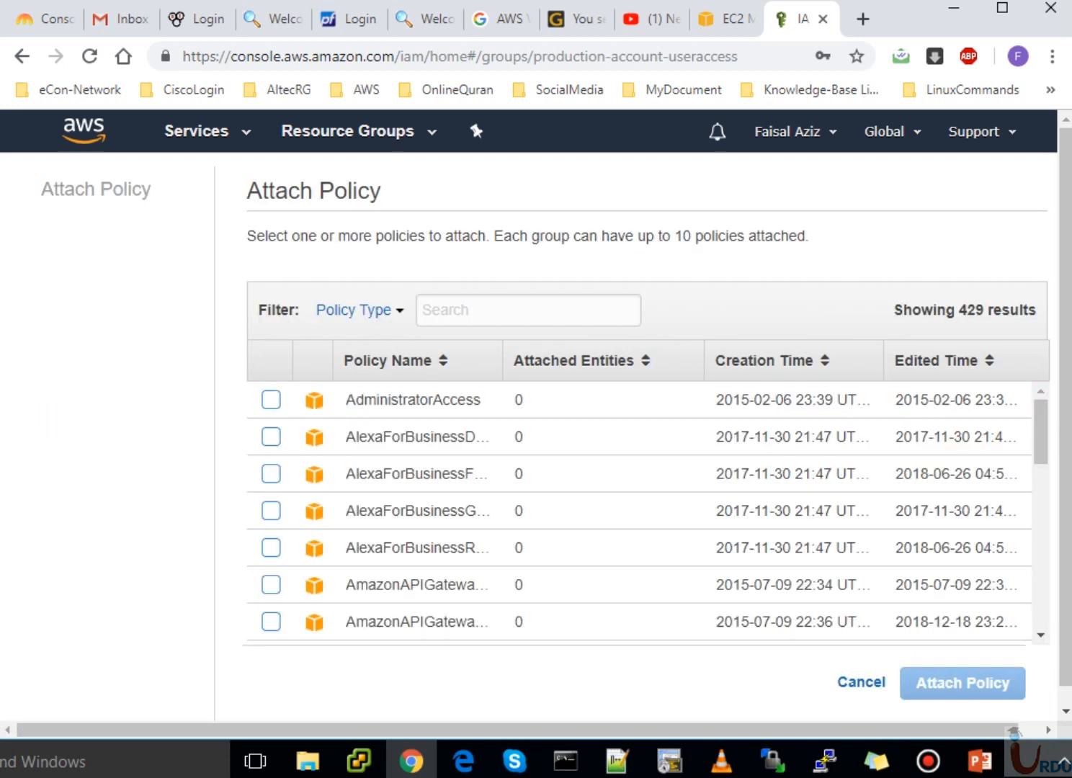
pyautogui.click(529, 309)
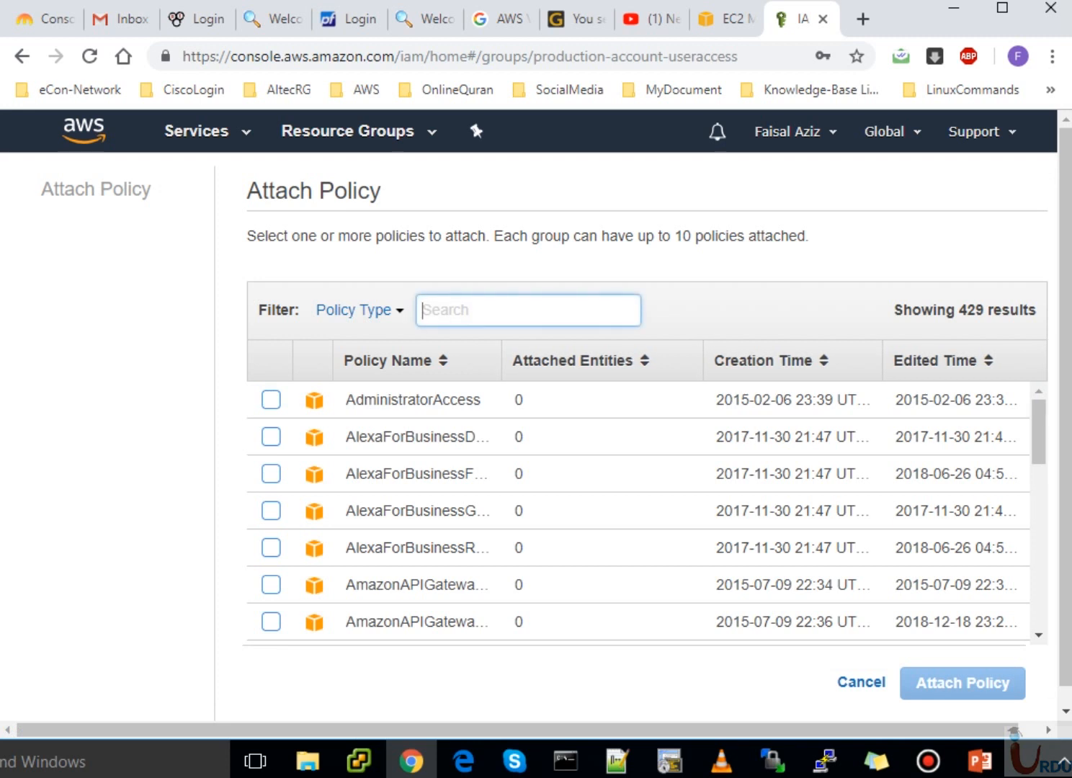
pyautogui.write('cross')
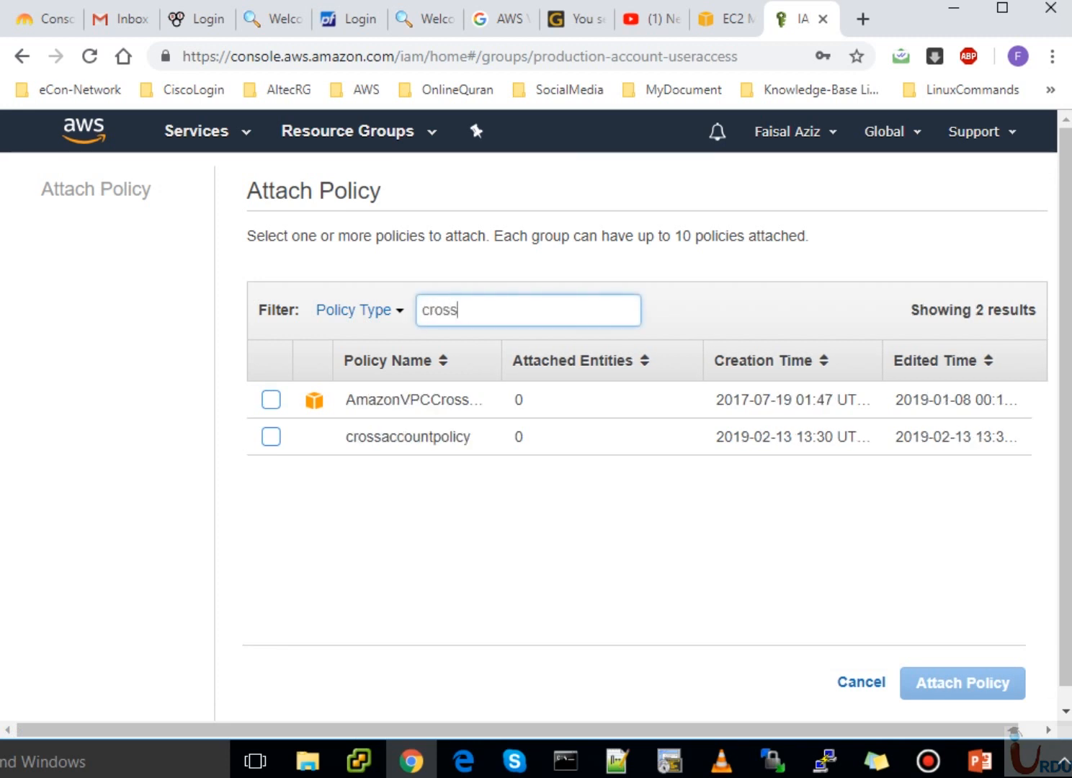
pyautogui.click(271, 436)
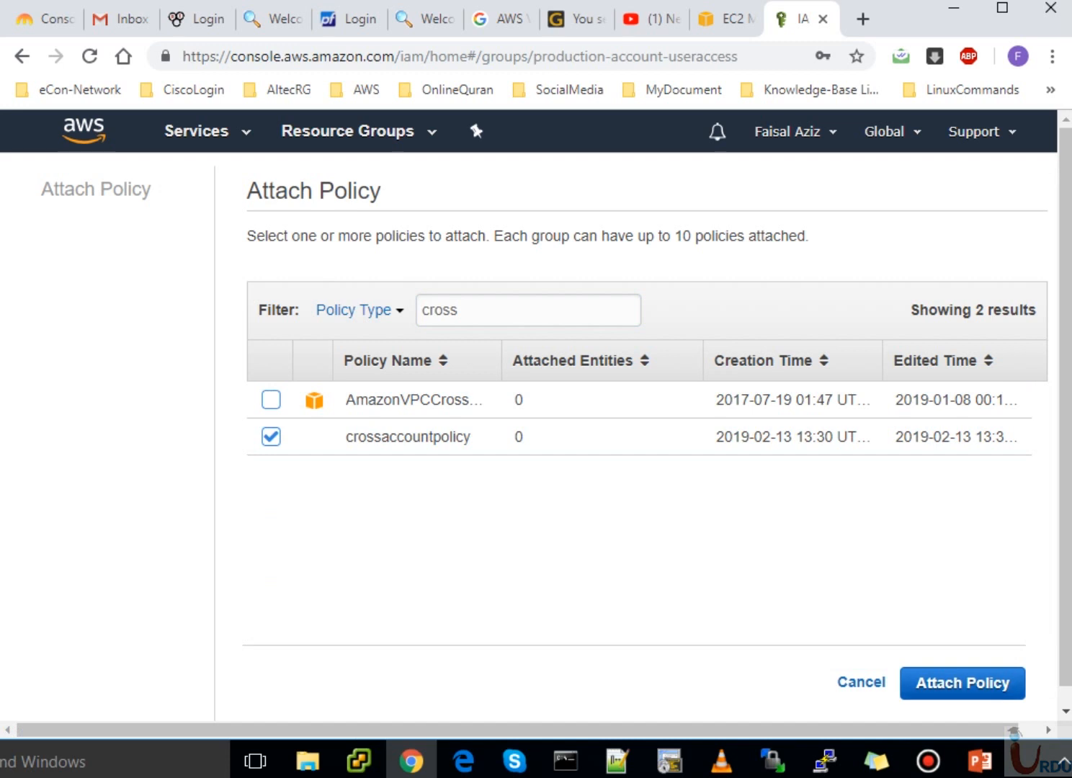
pyautogui.click(963, 683)
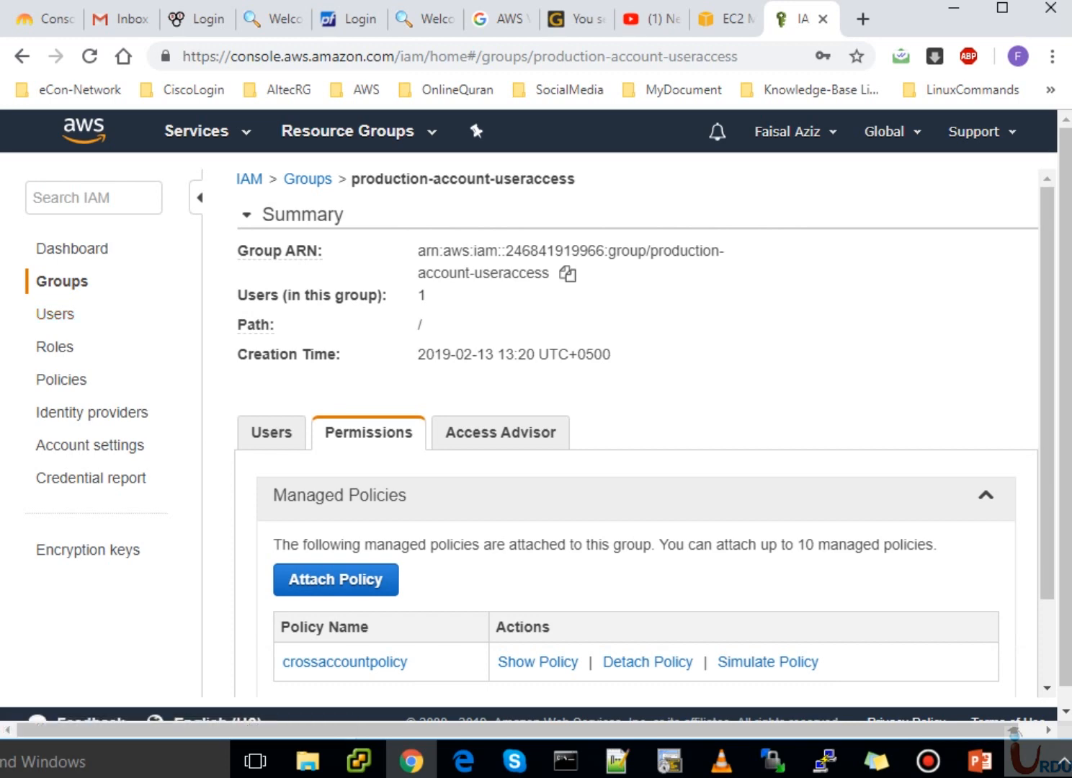
# Check the remaining steps on the PowerPoint slide and open the Dev account's IAM users sign-in link in a new Chrome tab.
pyautogui.hotkey('alt', 'Tab')
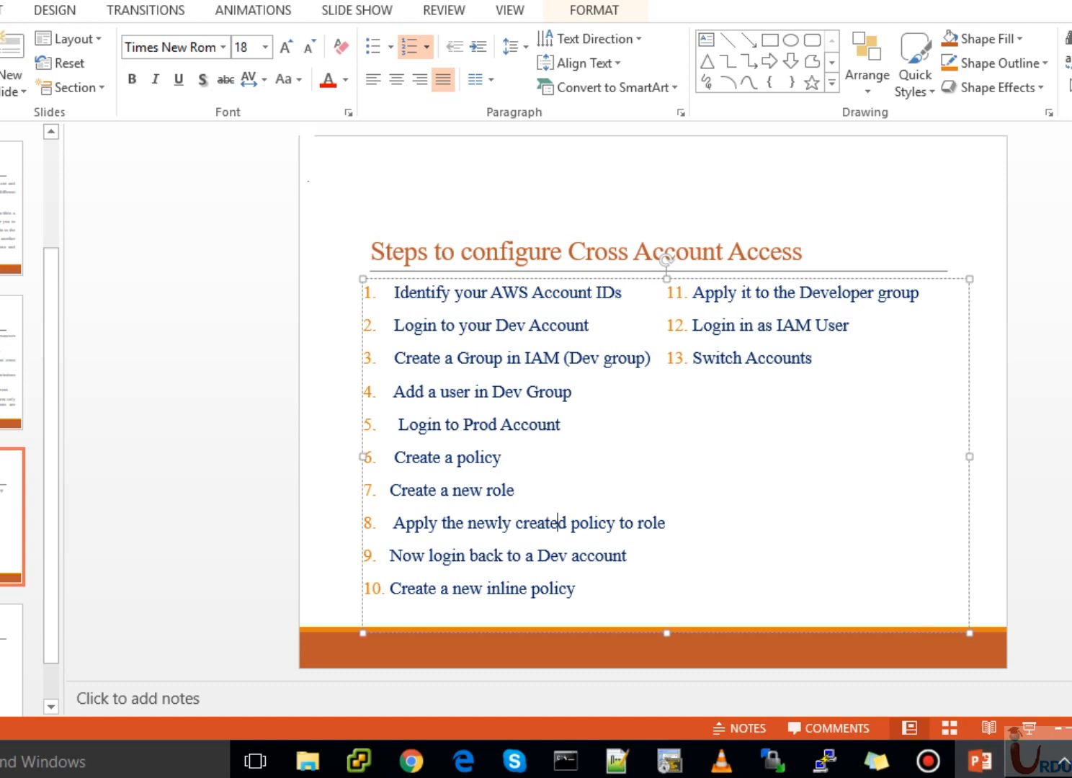
pyautogui.hotkey('alt', 'Tab')
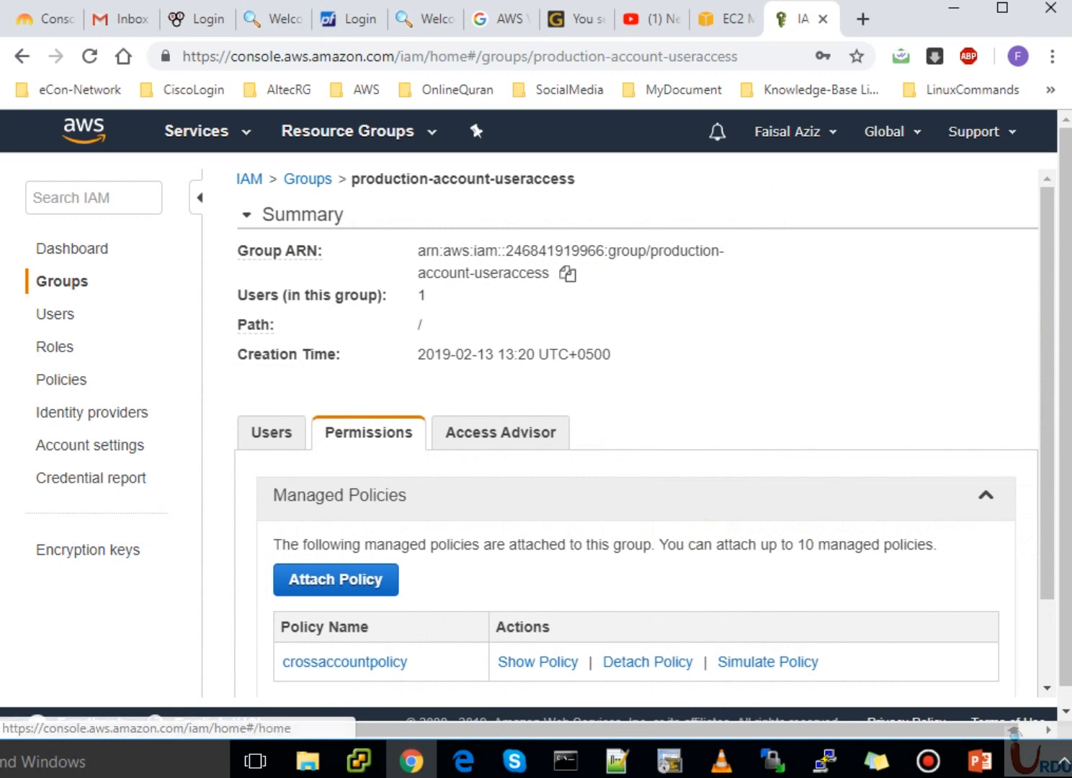
pyautogui.click(72, 248)
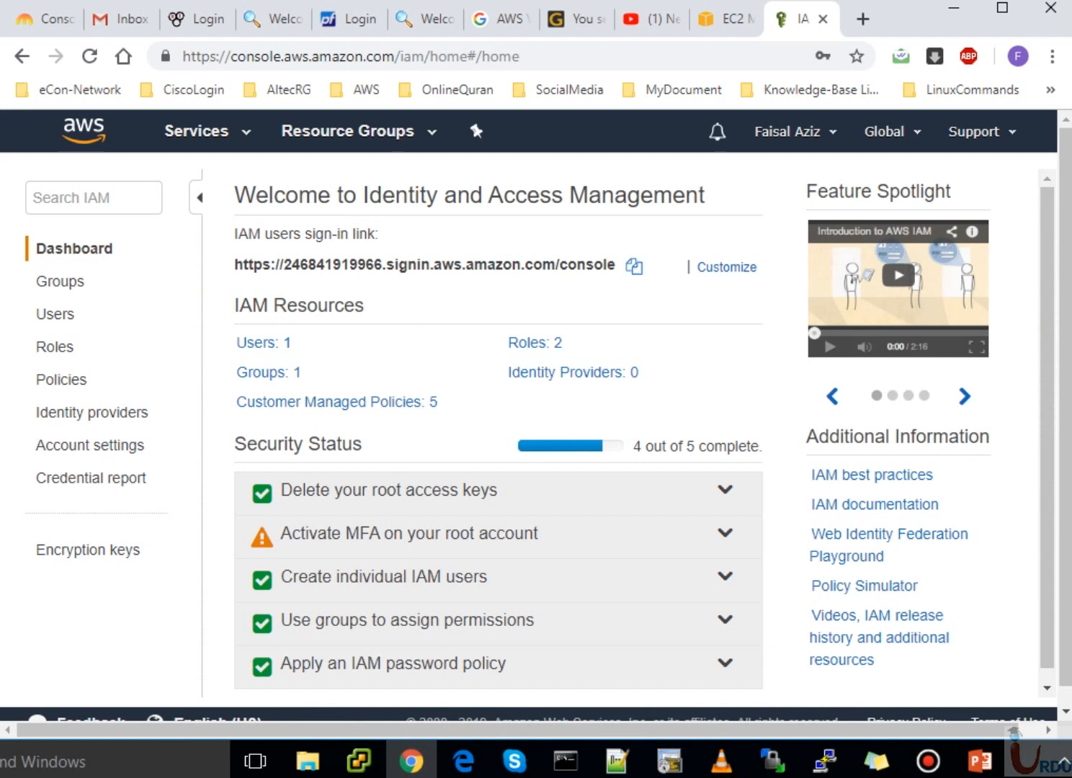
pyautogui.click(634, 266)
pyautogui.hotkey('ctrl', 't')
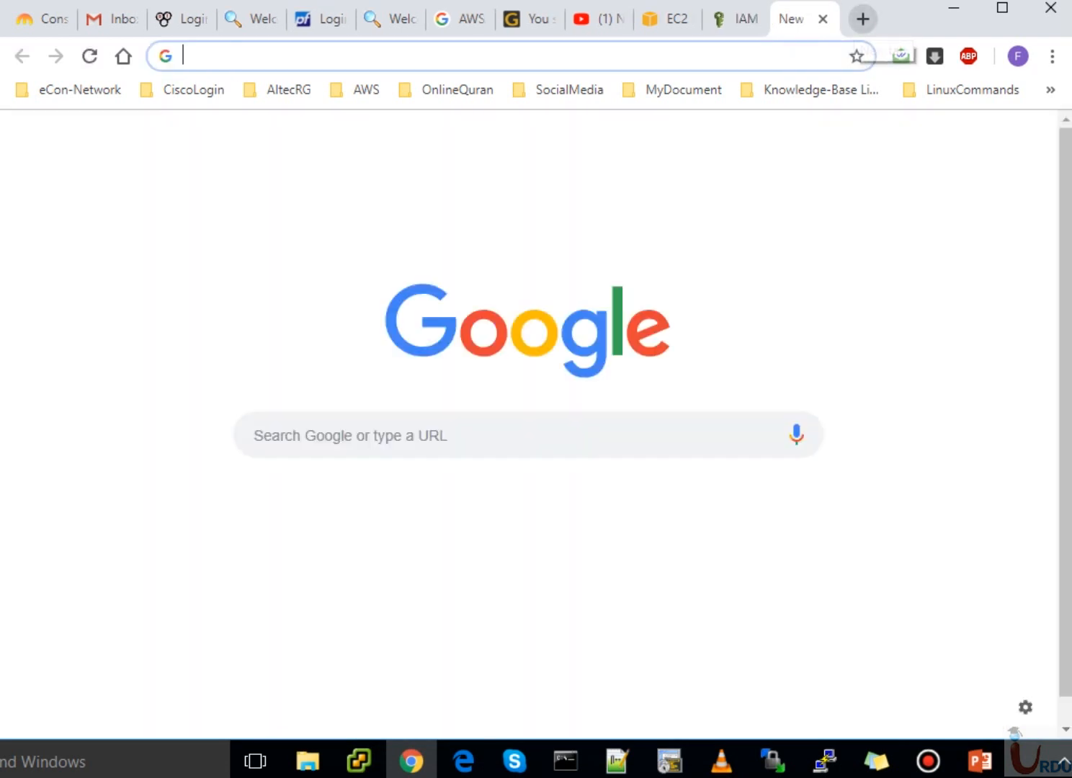
pyautogui.hotkey('ctrl', 'v')
pyautogui.press('Return')
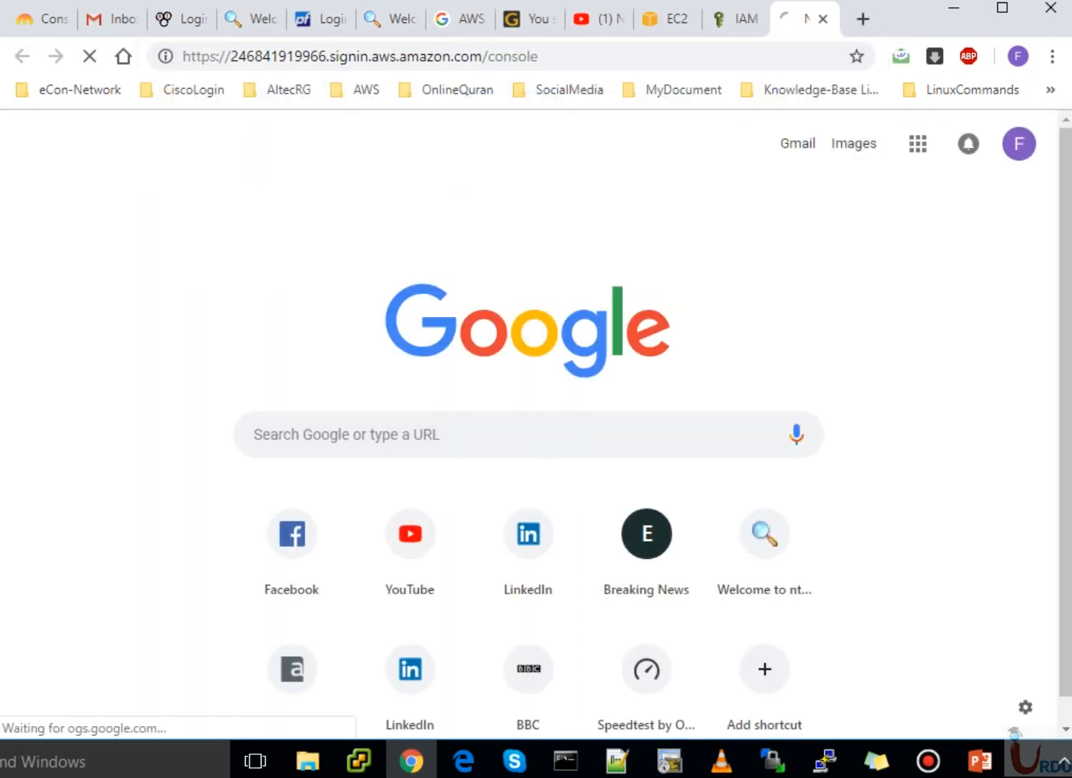
# Sign out of the Dev account's current console session and return to the IAM user sign-in page.
pyautogui.click(735, 19)
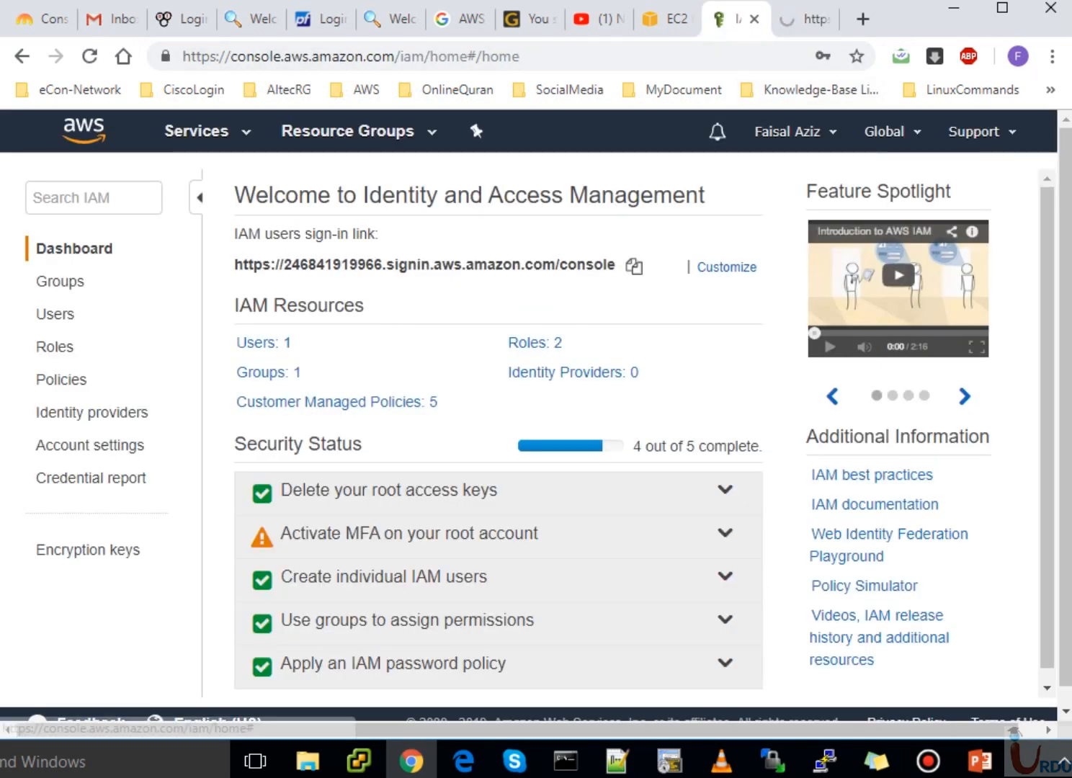
pyautogui.click(788, 131)
pyautogui.click(703, 328)
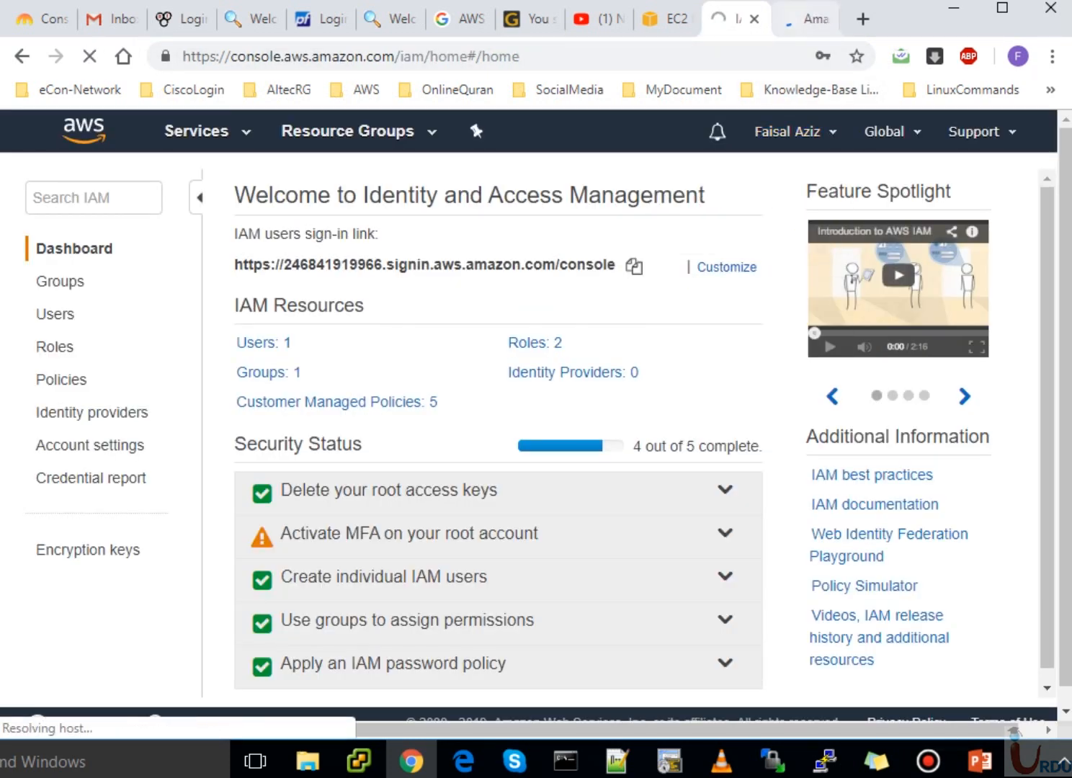
pyautogui.click(803, 19)
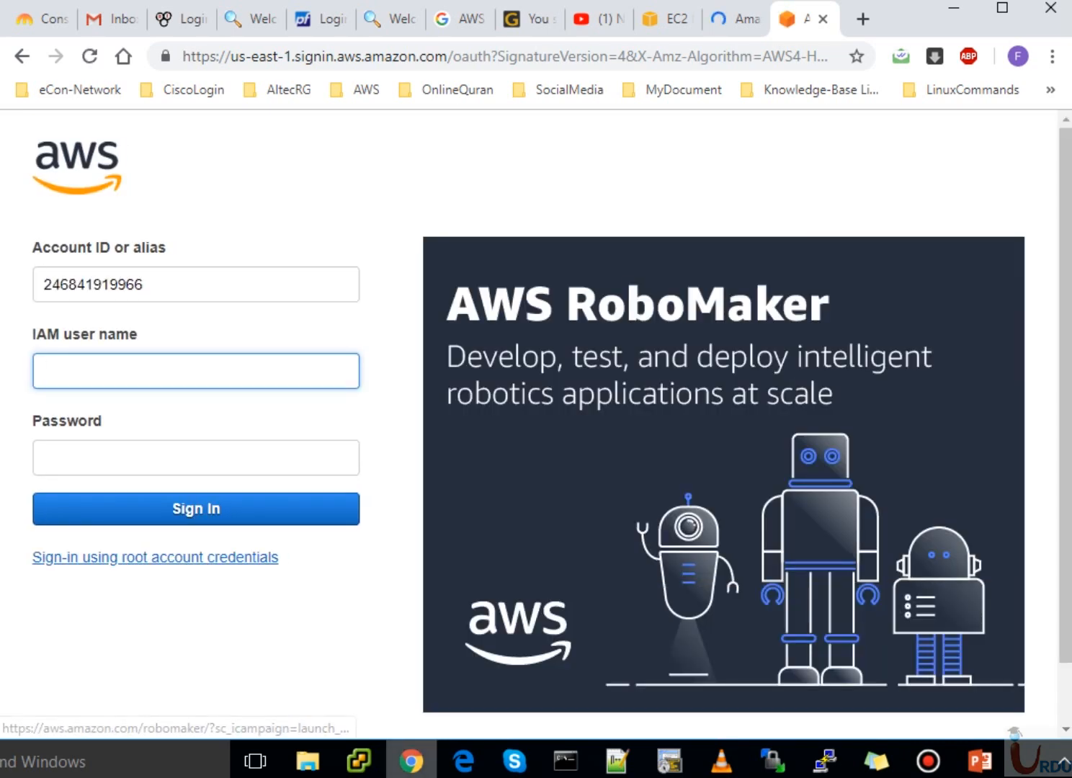
# Switch to the Prod account's console in Edge and open its list of EC2 instances.
pyautogui.click(463, 761)
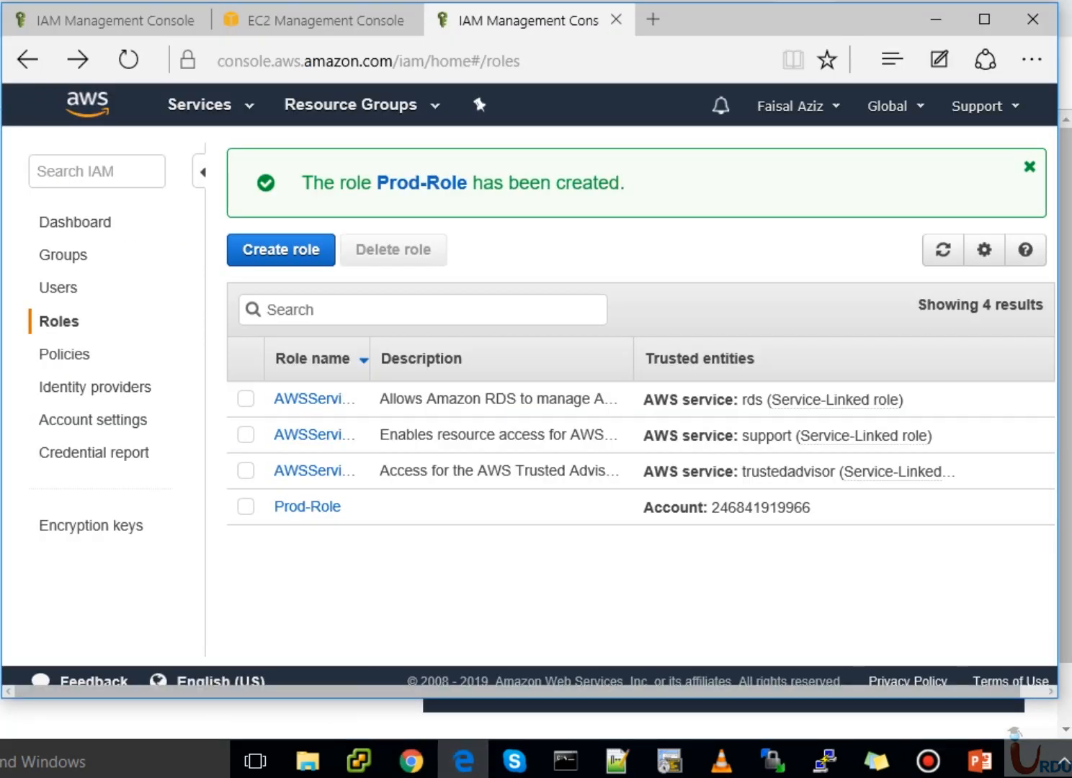
pyautogui.click(201, 105)
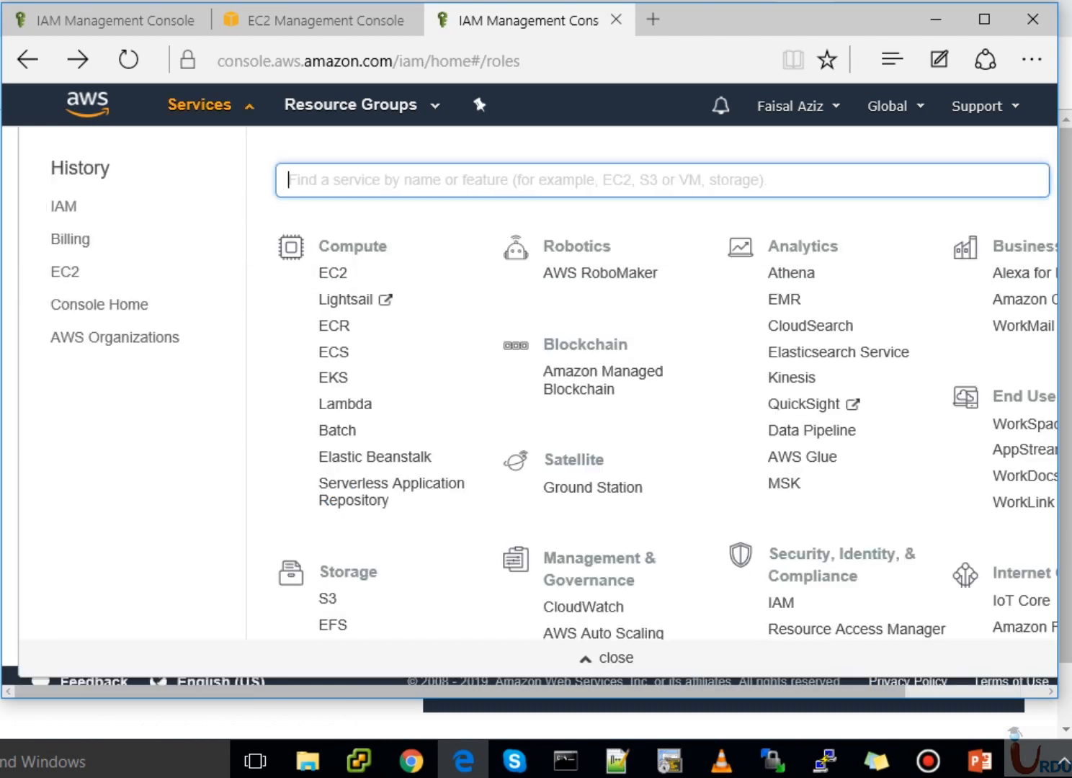
pyautogui.click(65, 273)
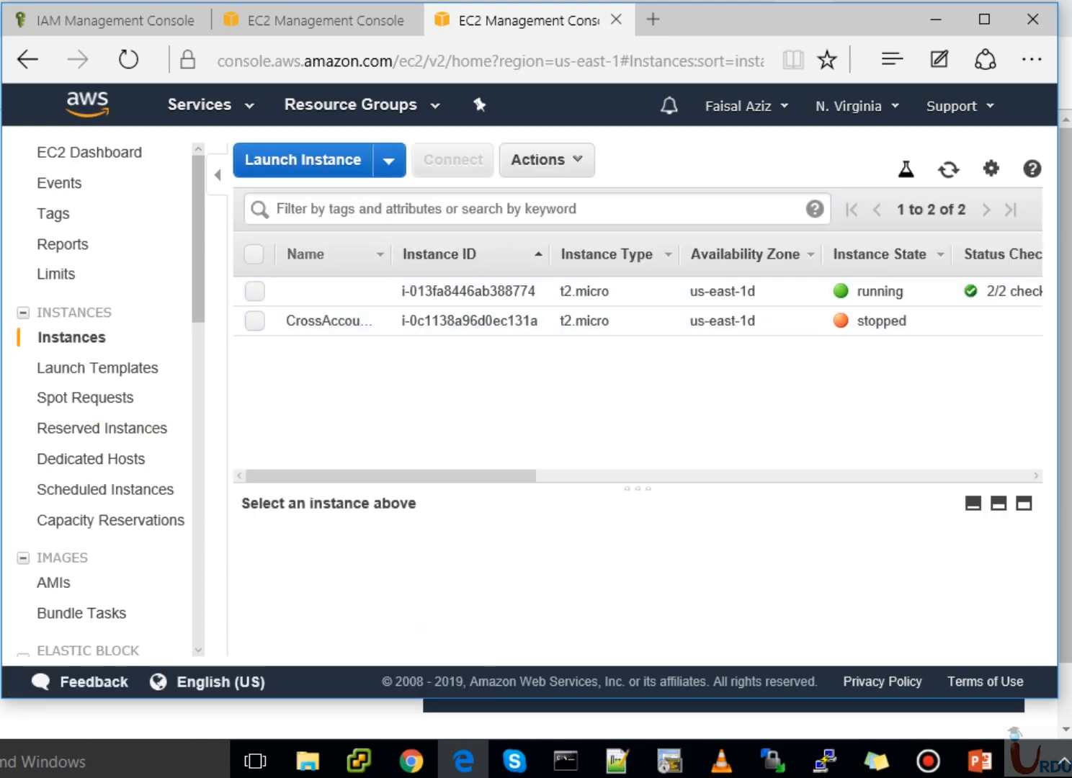
# Stop the running unnamed t2.micro instance in the Prod account.
pyautogui.click(254, 291)
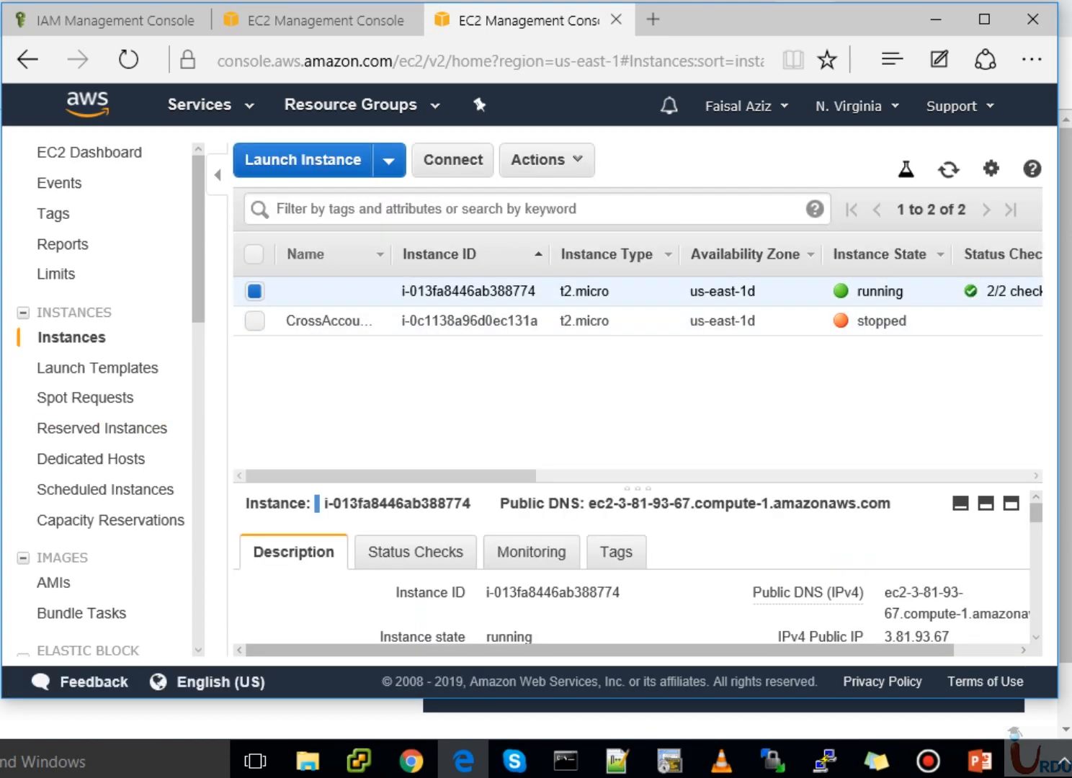
pyautogui.click(547, 160)
pyautogui.moveTo(565, 303)
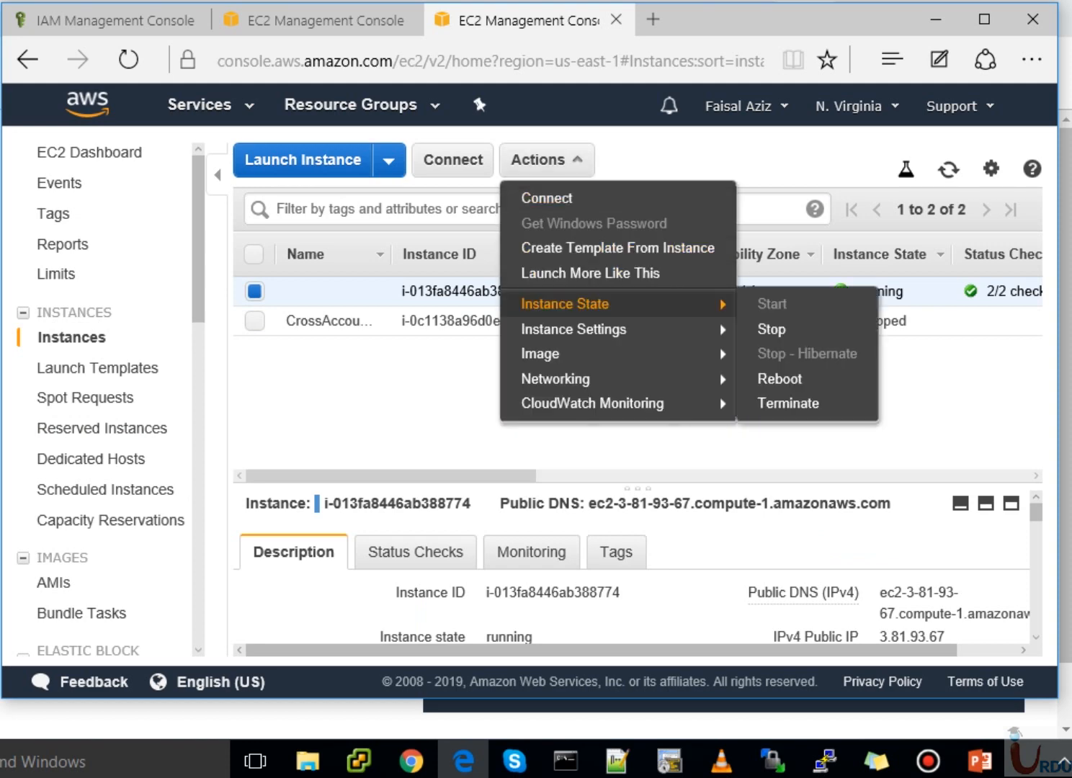
pyautogui.click(770, 327)
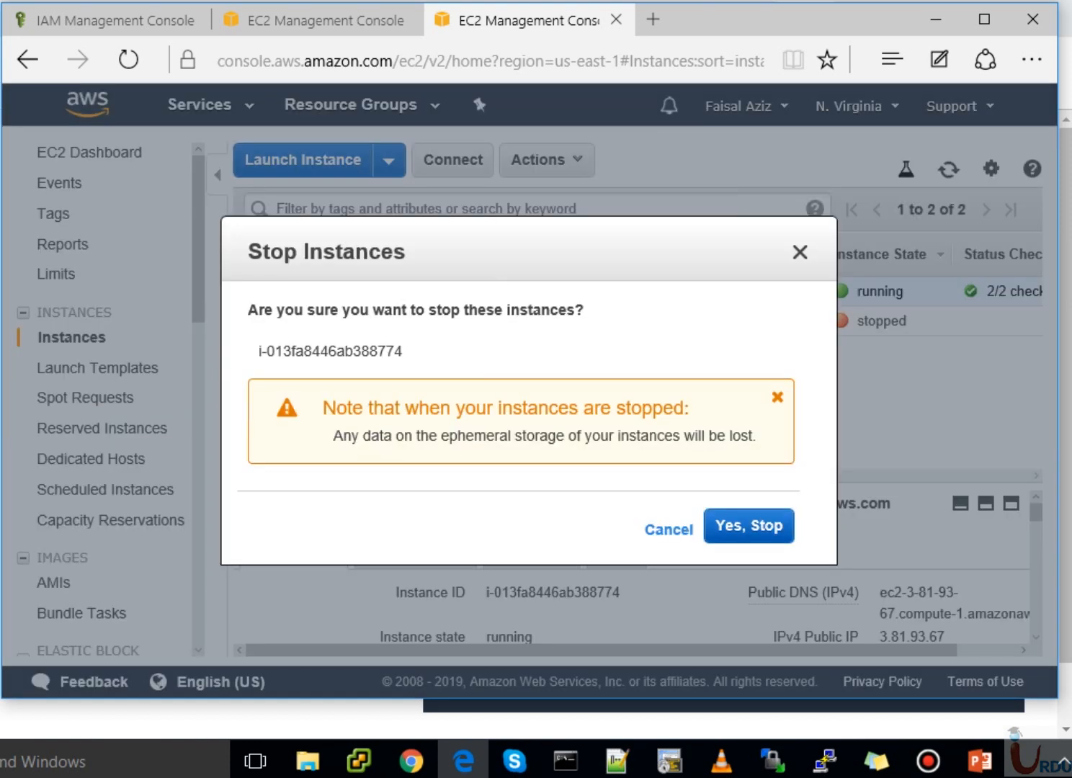
pyautogui.click(748, 525)
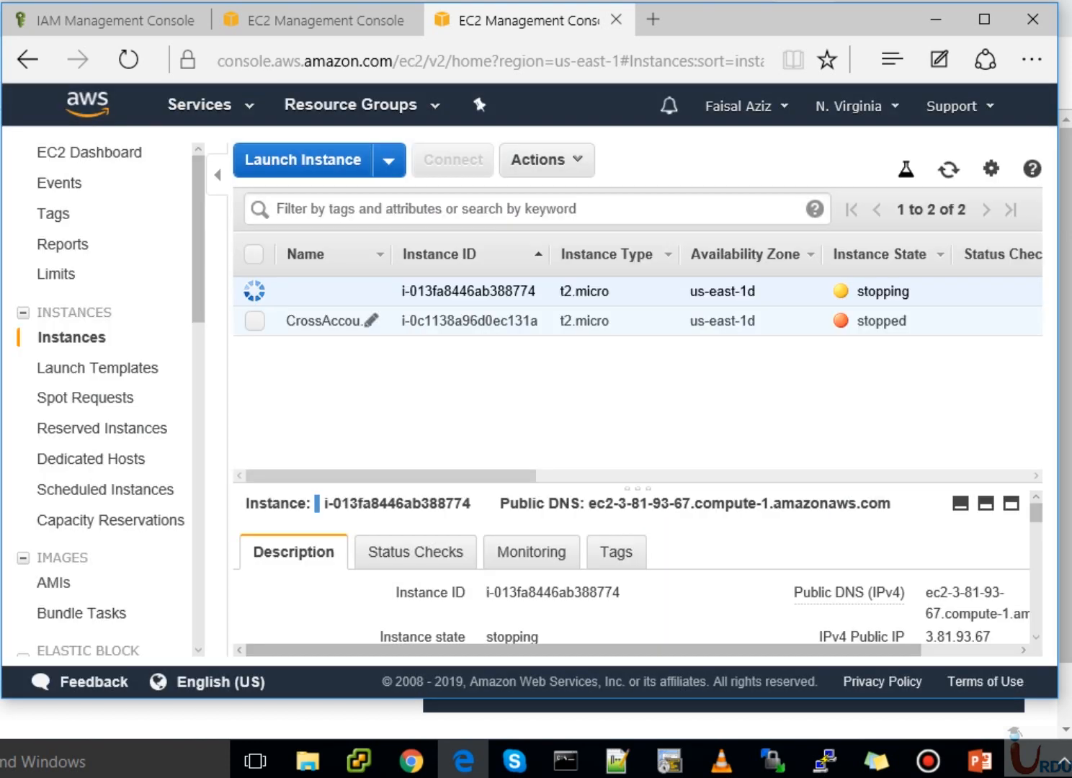
pyautogui.click(255, 321)
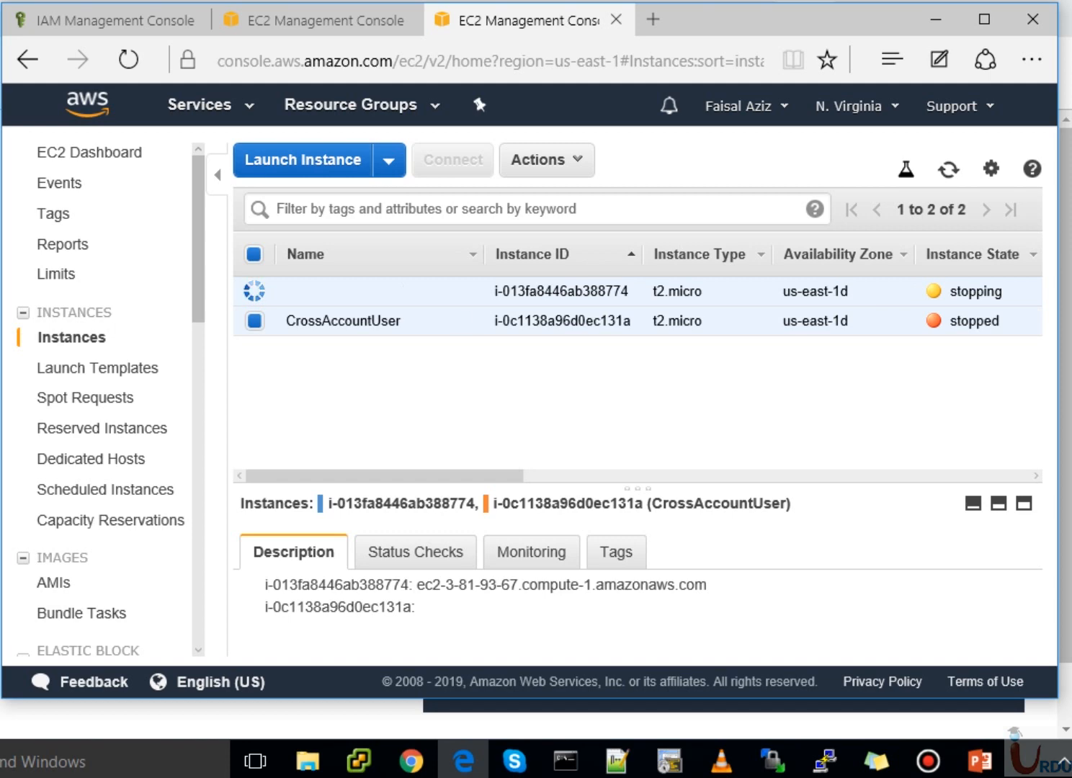
pyautogui.click(546, 159)
pyautogui.moveTo(565, 303)
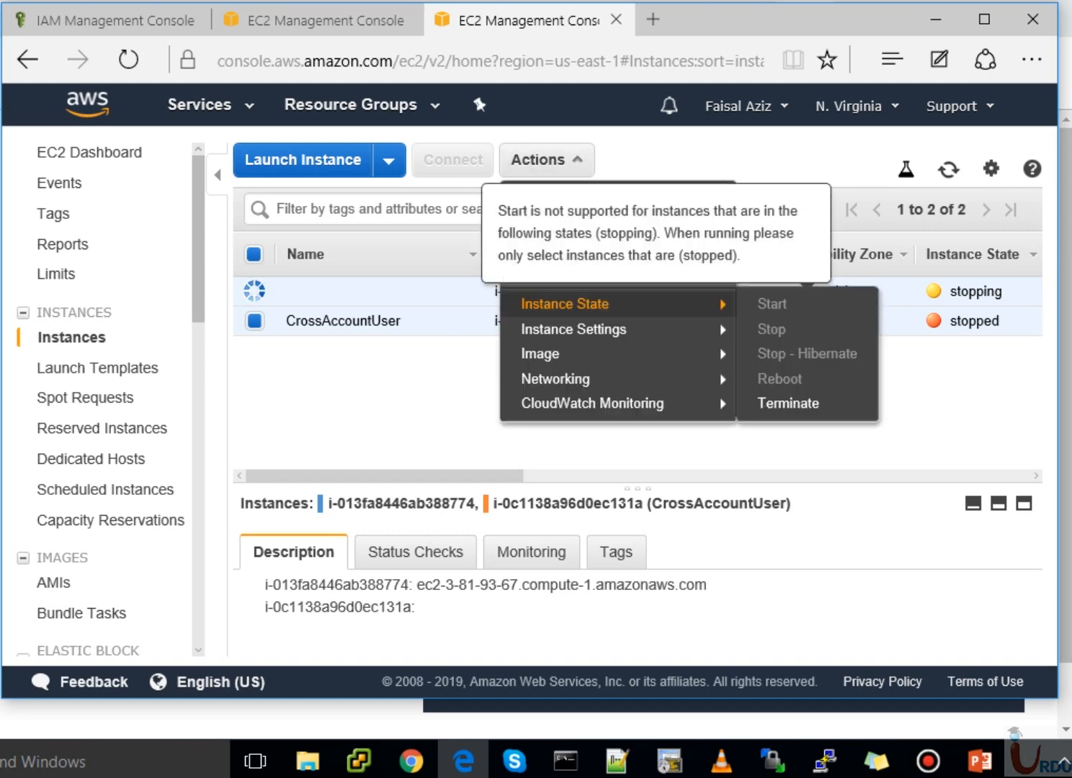
pyautogui.press('Escape')
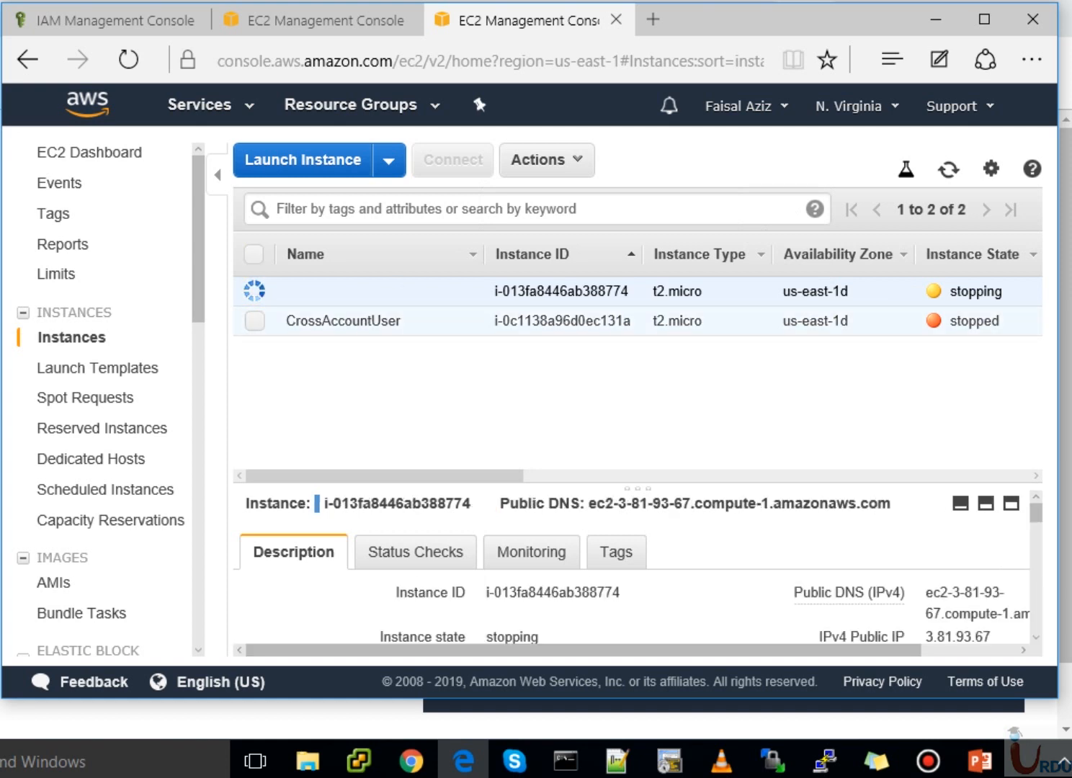
pyautogui.click(255, 322)
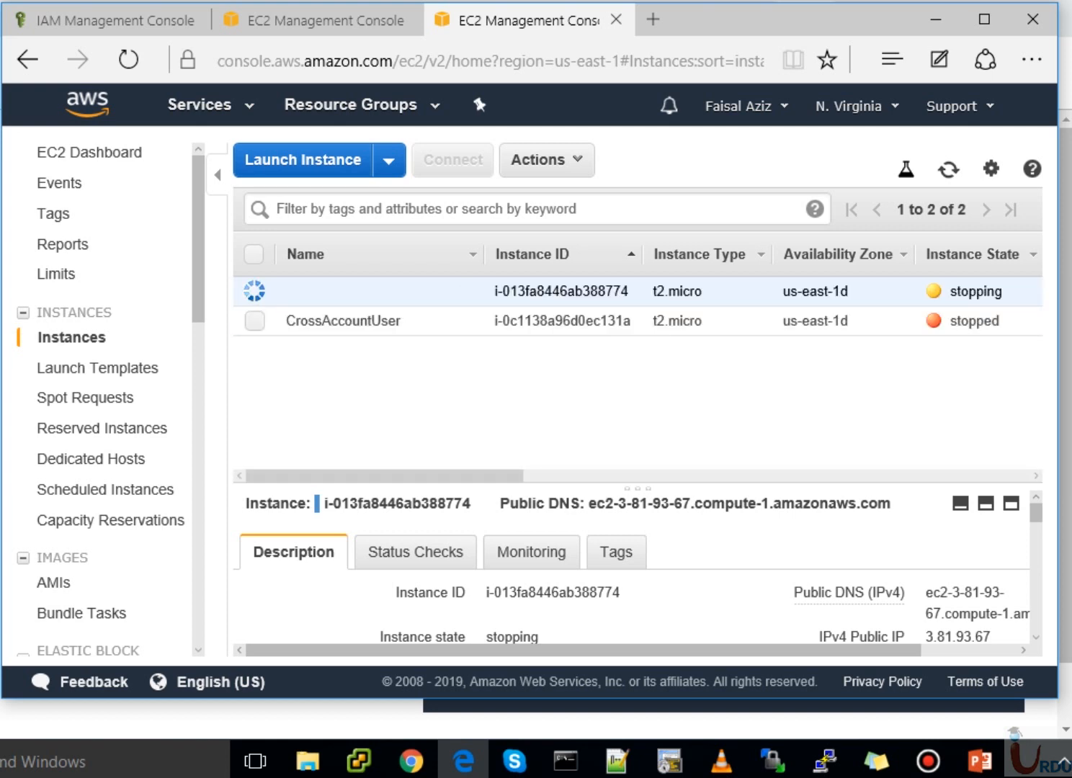
# View the Prod account's AMIs and return to the unnamed t2.micro instance in the EC2 instances list.
pyautogui.click(53, 582)
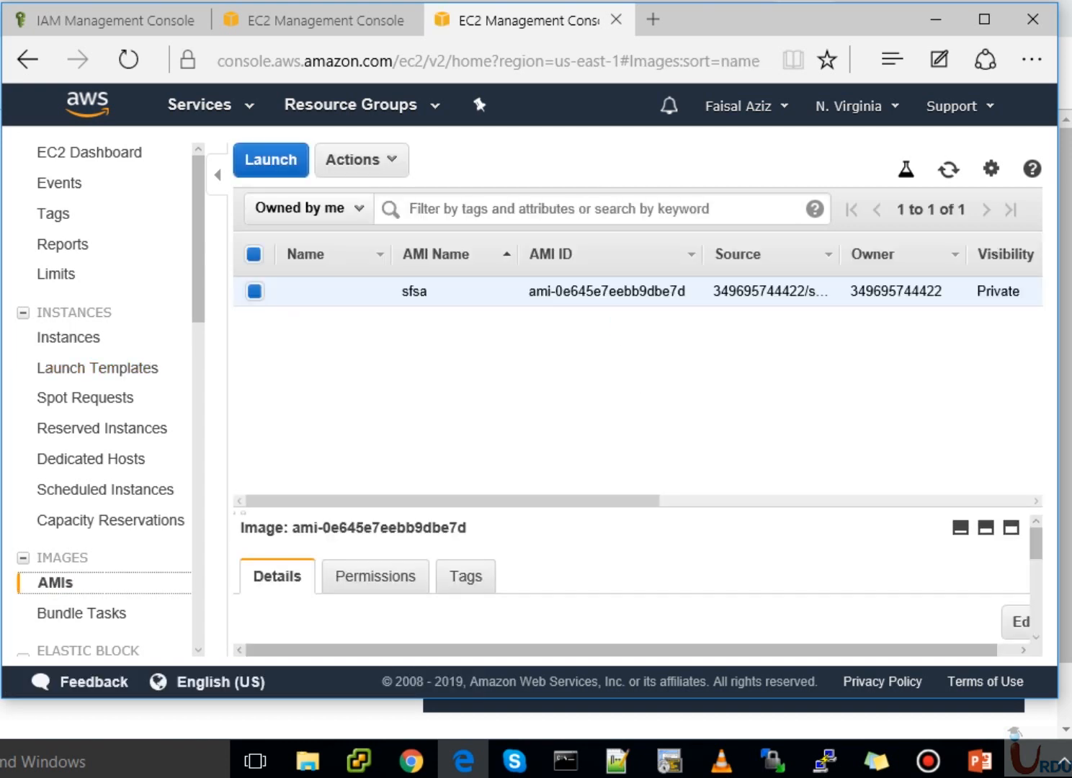
pyautogui.click(69, 337)
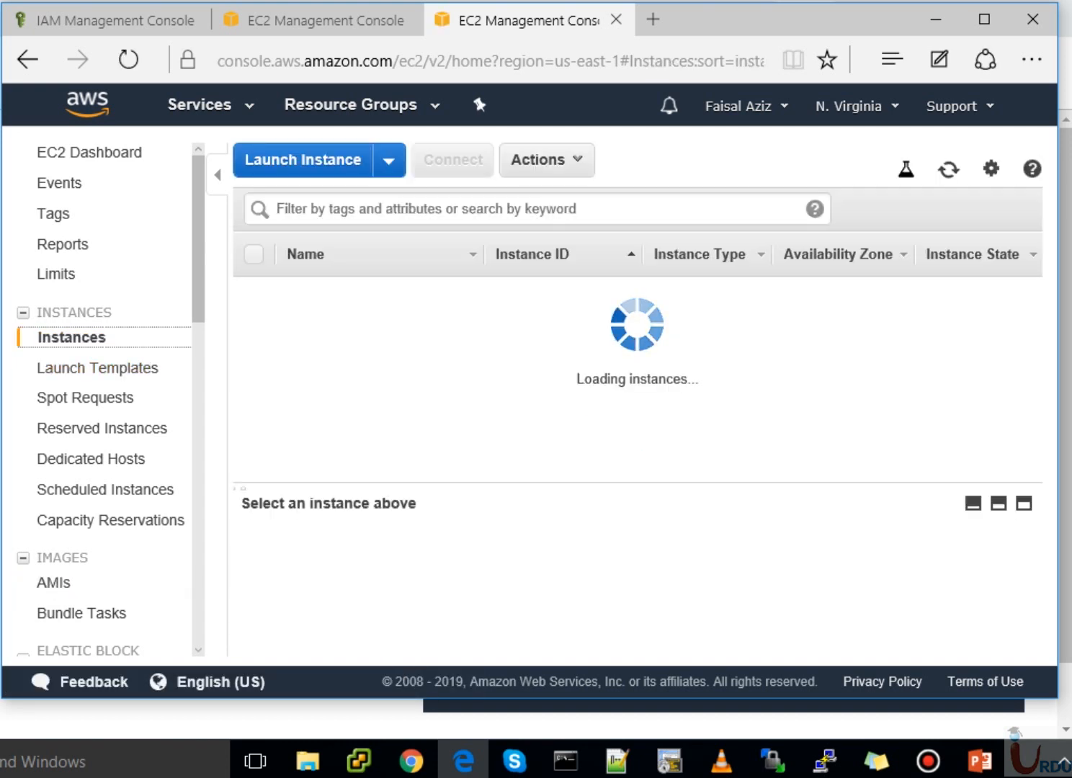
pyautogui.click(552, 291)
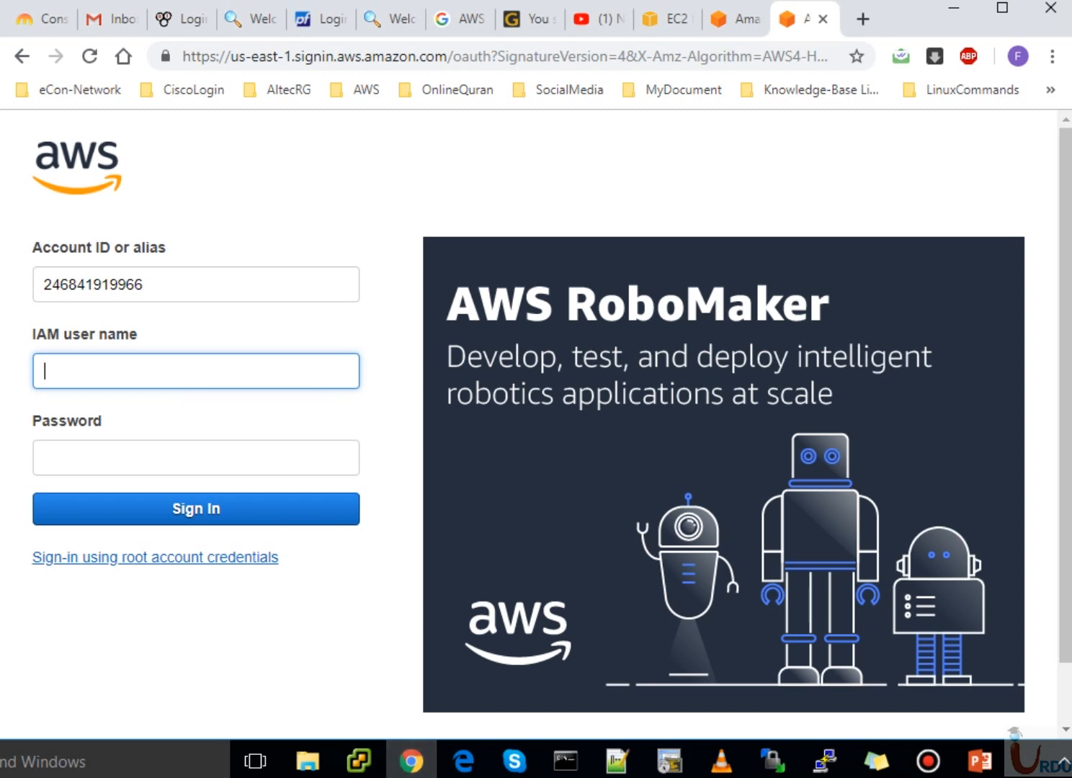
# In Chrome, sign in to the Dev account with the IAM user name and account password, without saving the password.
pyautogui.write('faisal')
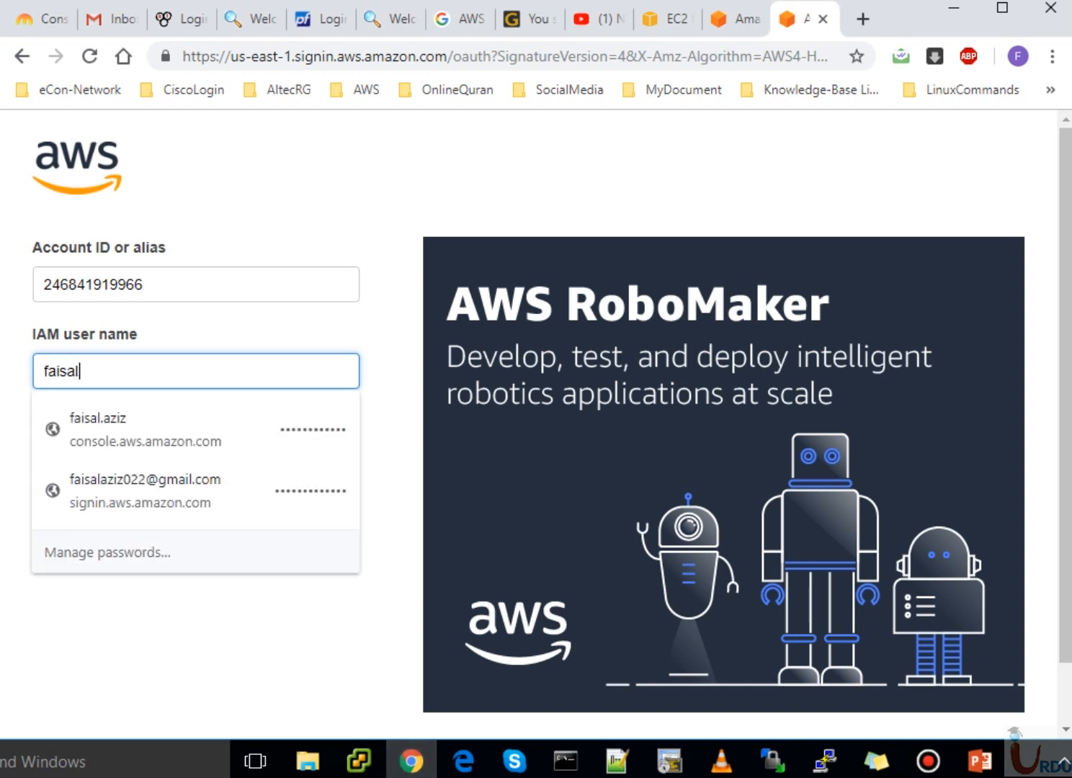
pyautogui.press('Tab')
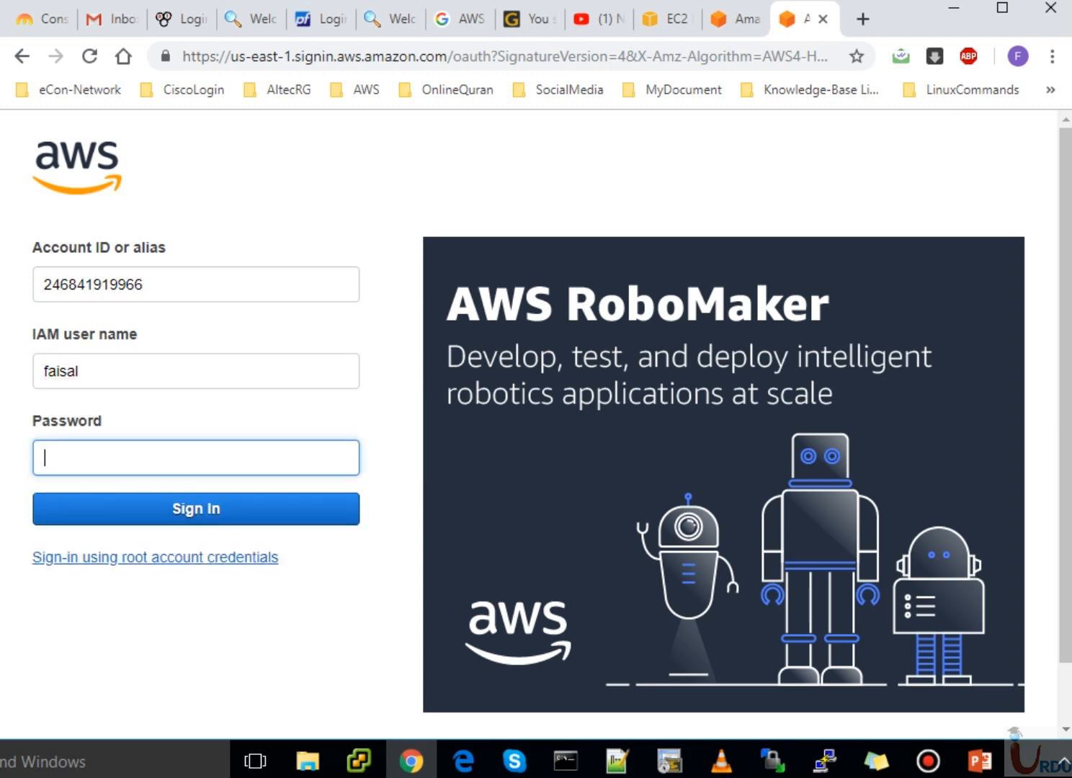
pyautogui.write('••••••••••')
pyautogui.press('Return')
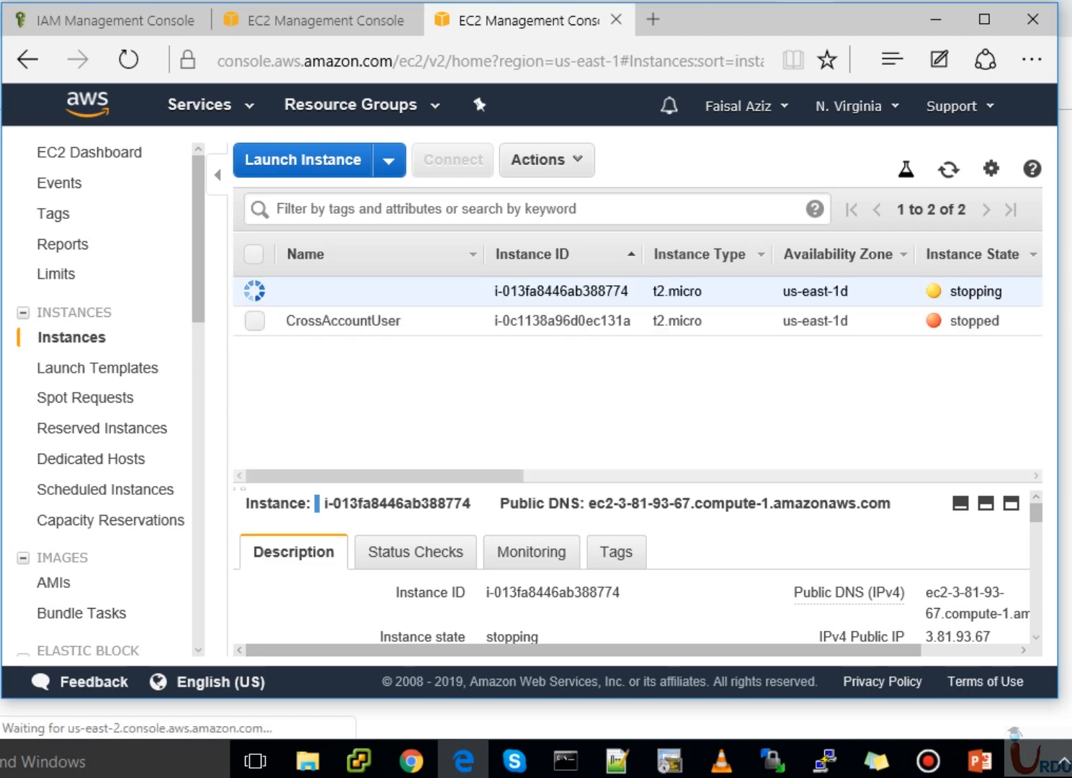
pyautogui.hotkey('alt', 'Tab')
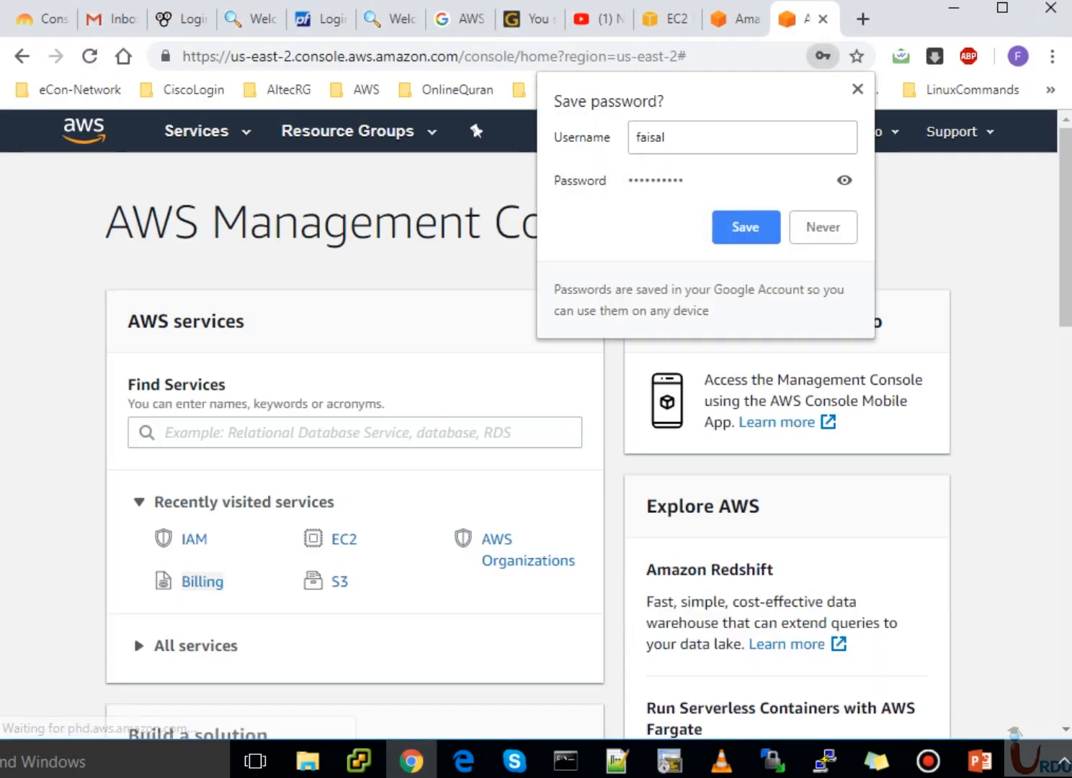
pyautogui.press('Escape')
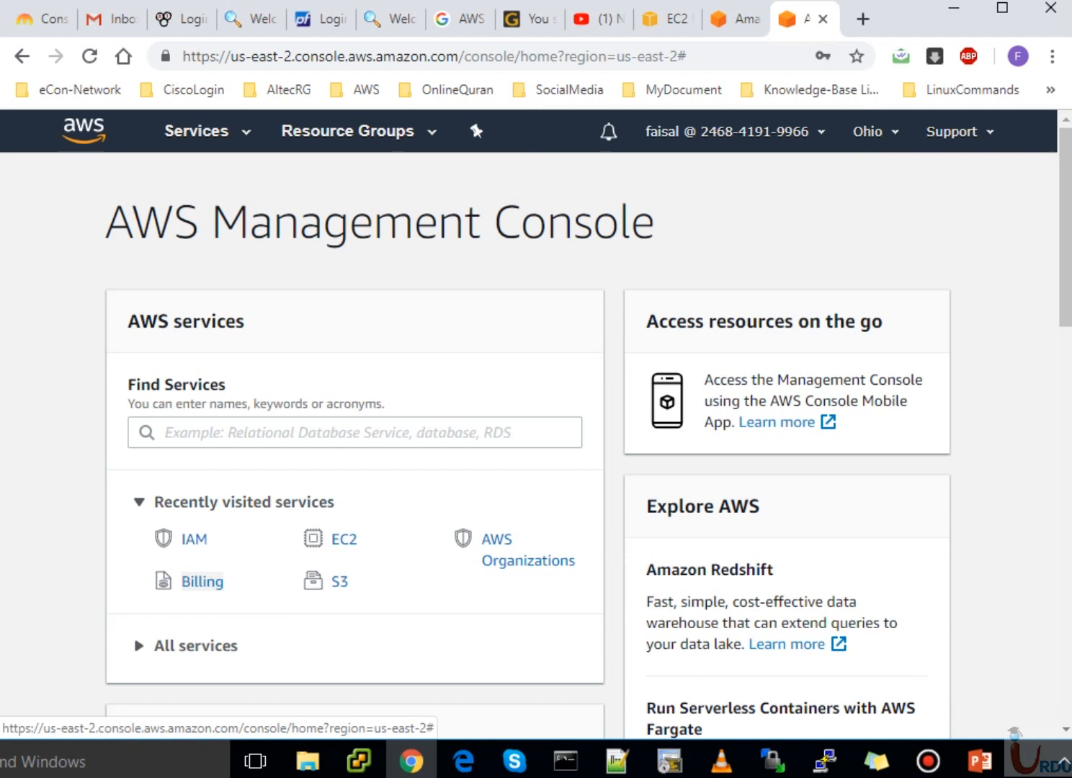
# Set the console region to N. Virginia and open the EC2 dashboard as the IAM user.
pyautogui.click(869, 131)
pyautogui.click(771, 184)
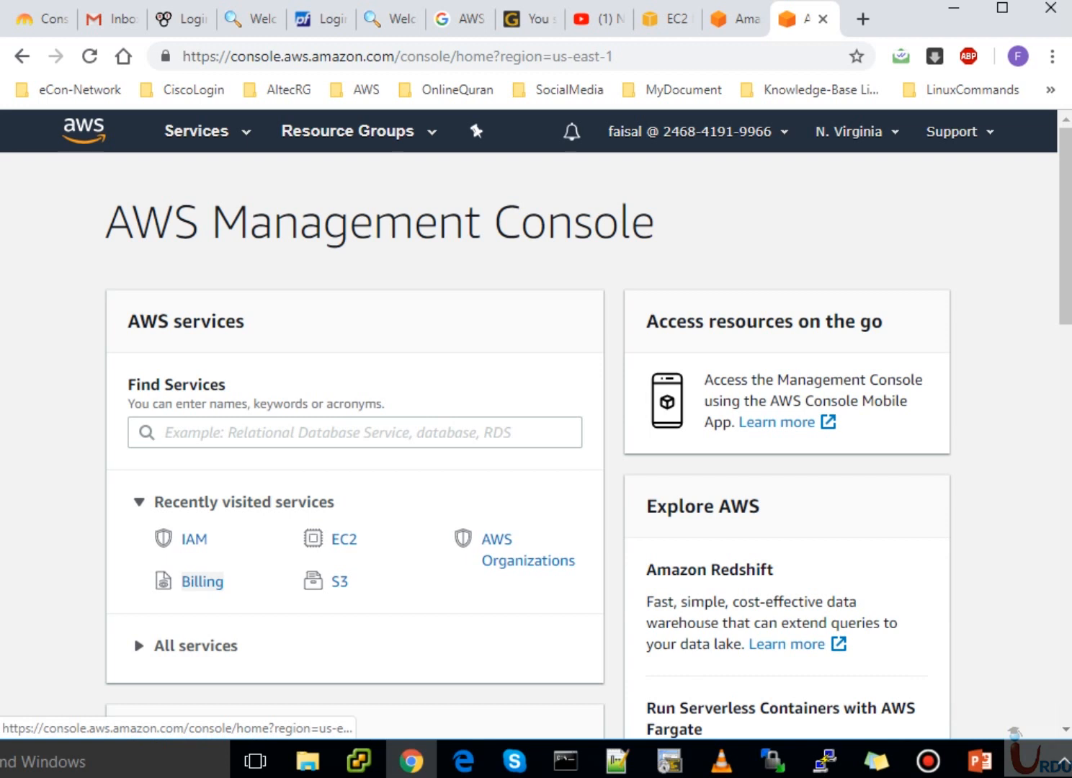
pyautogui.click(344, 539)
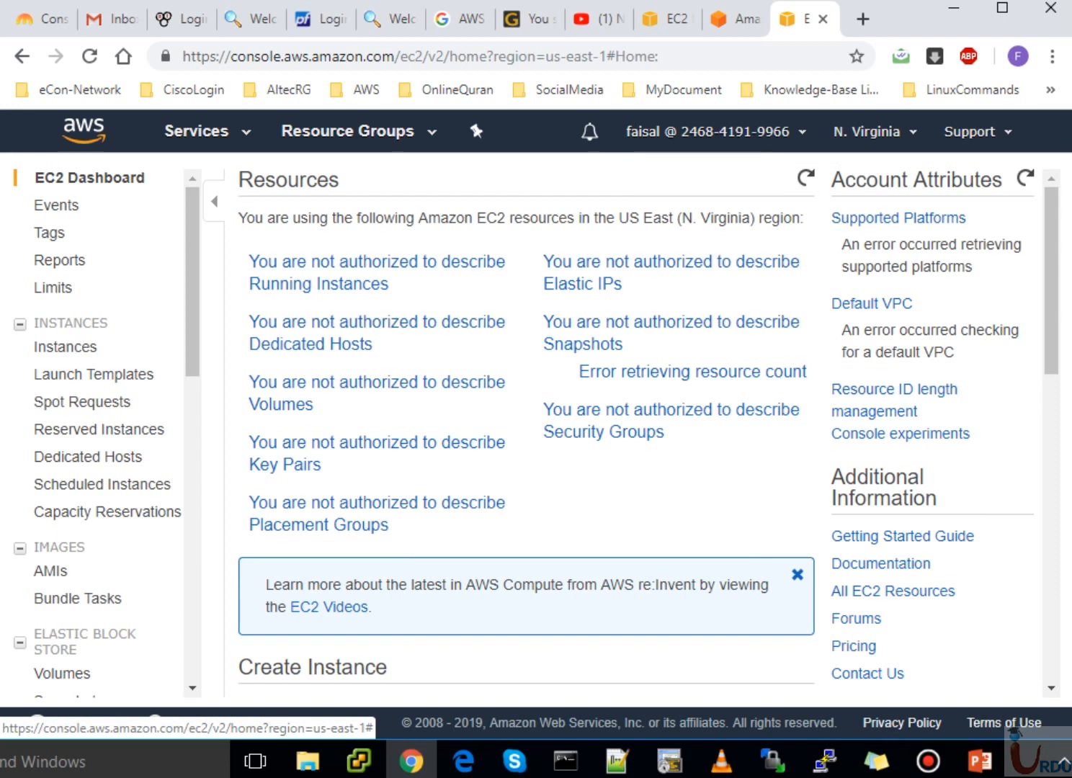
pyautogui.click(707, 131)
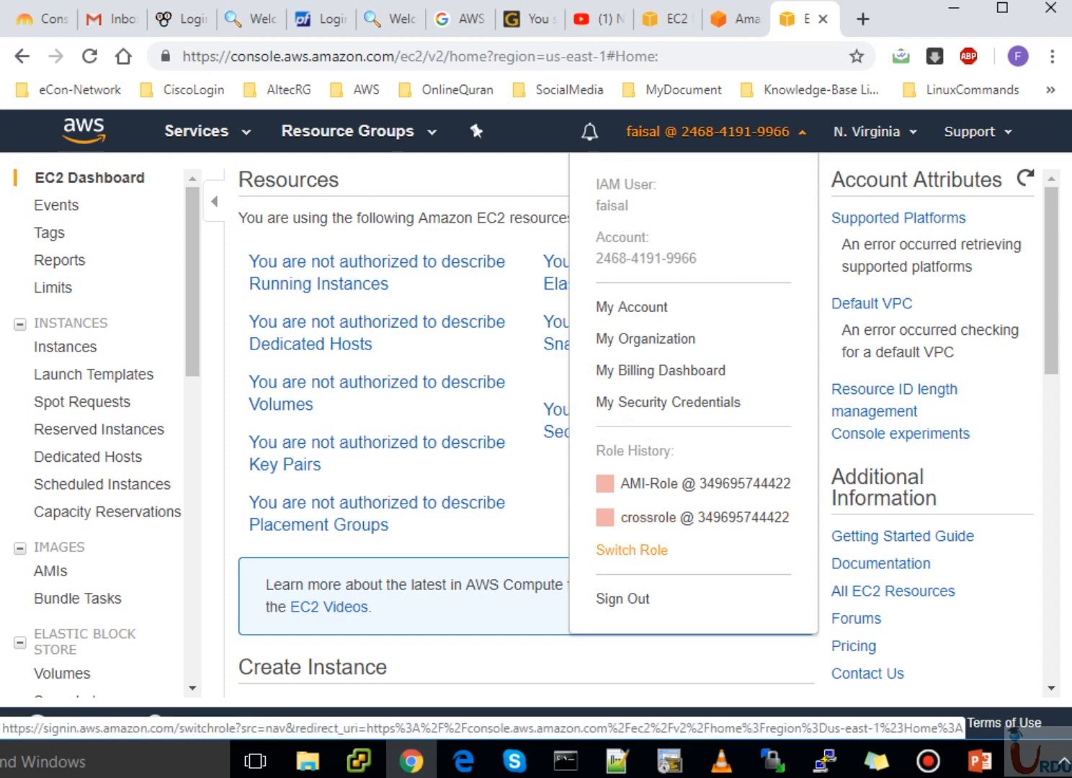
pyautogui.click(632, 550)
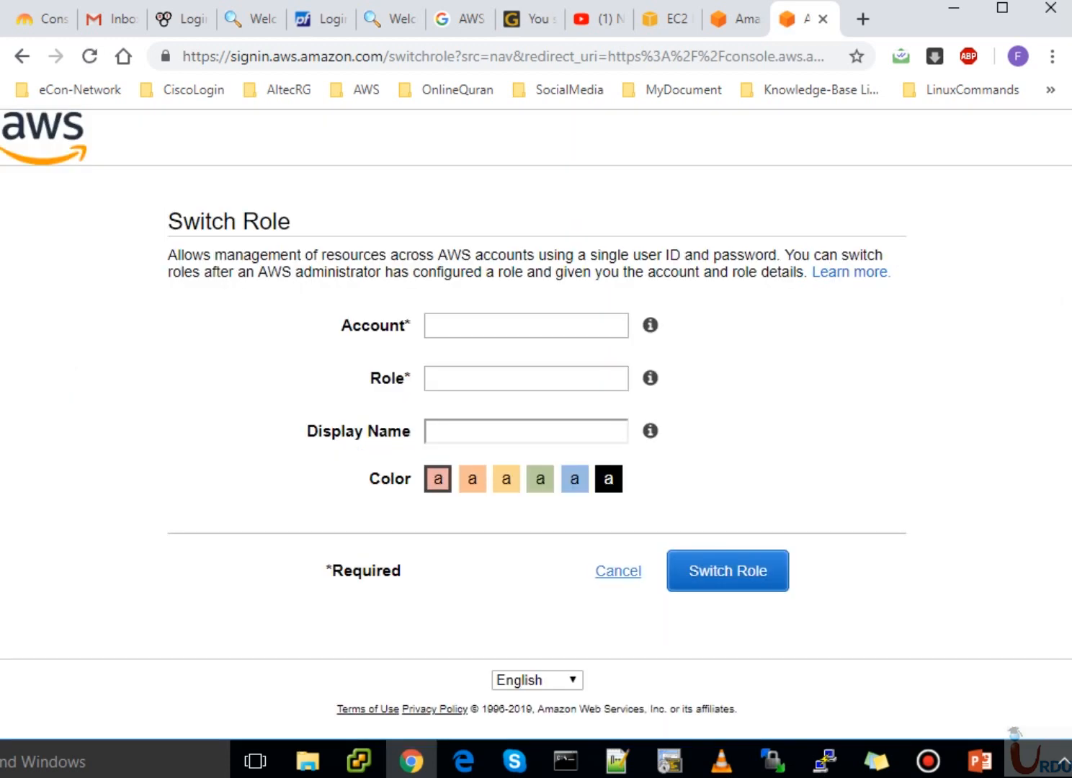
pyautogui.click(619, 571)
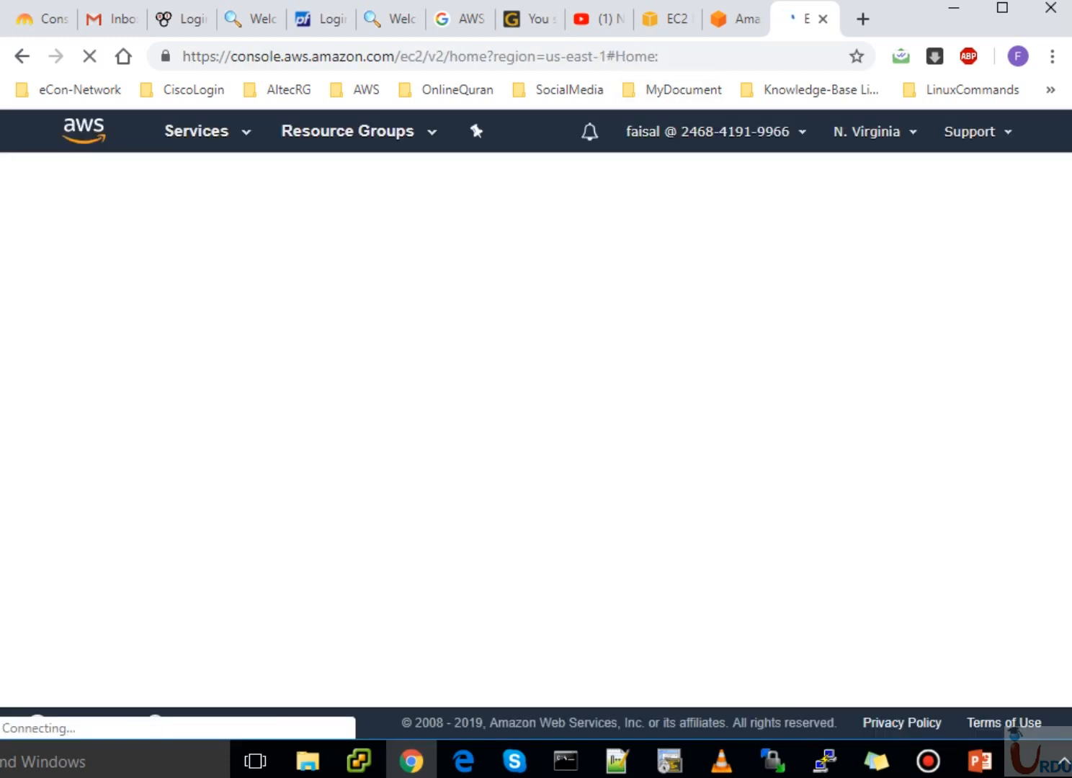
# Fill in the Switch Role form with the Prod account number and the role name Prod-Role.
pyautogui.click(706, 132)
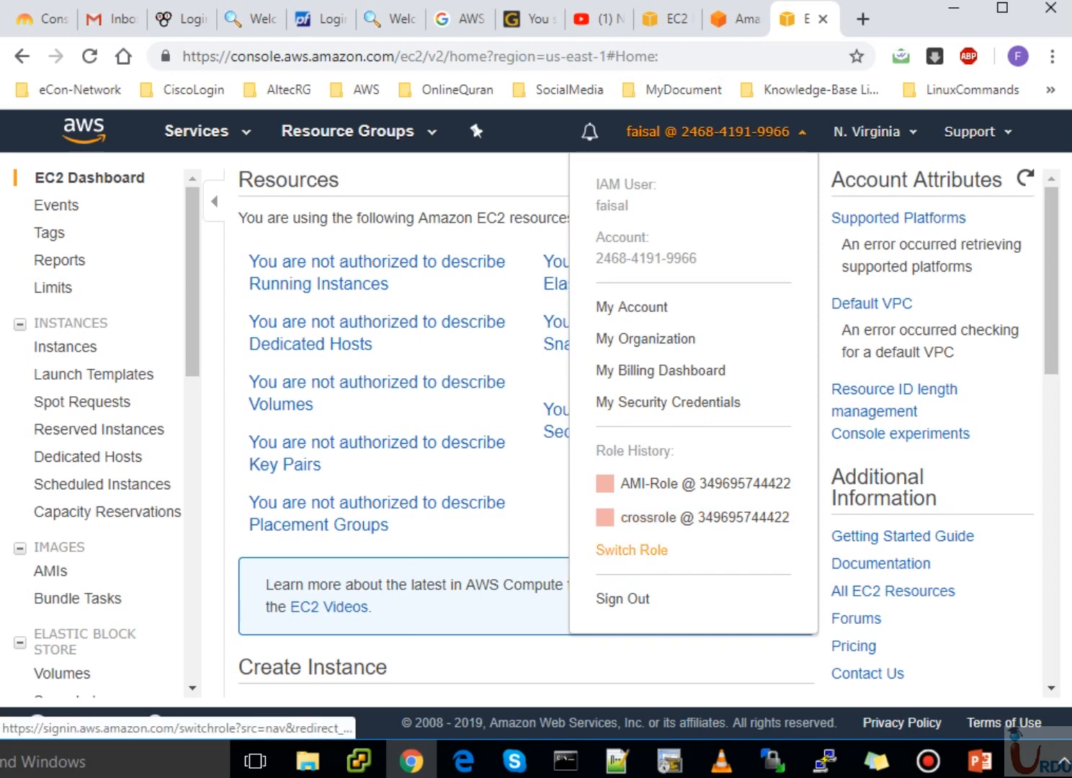
pyautogui.click(632, 550)
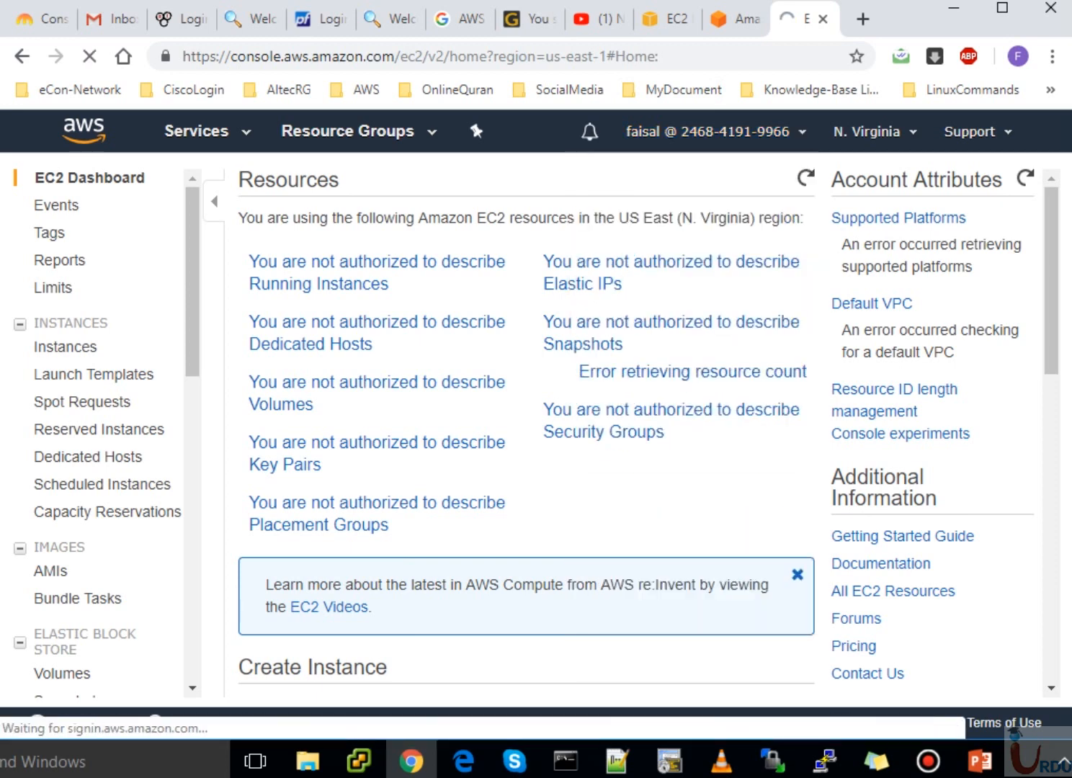
pyautogui.click(526, 325)
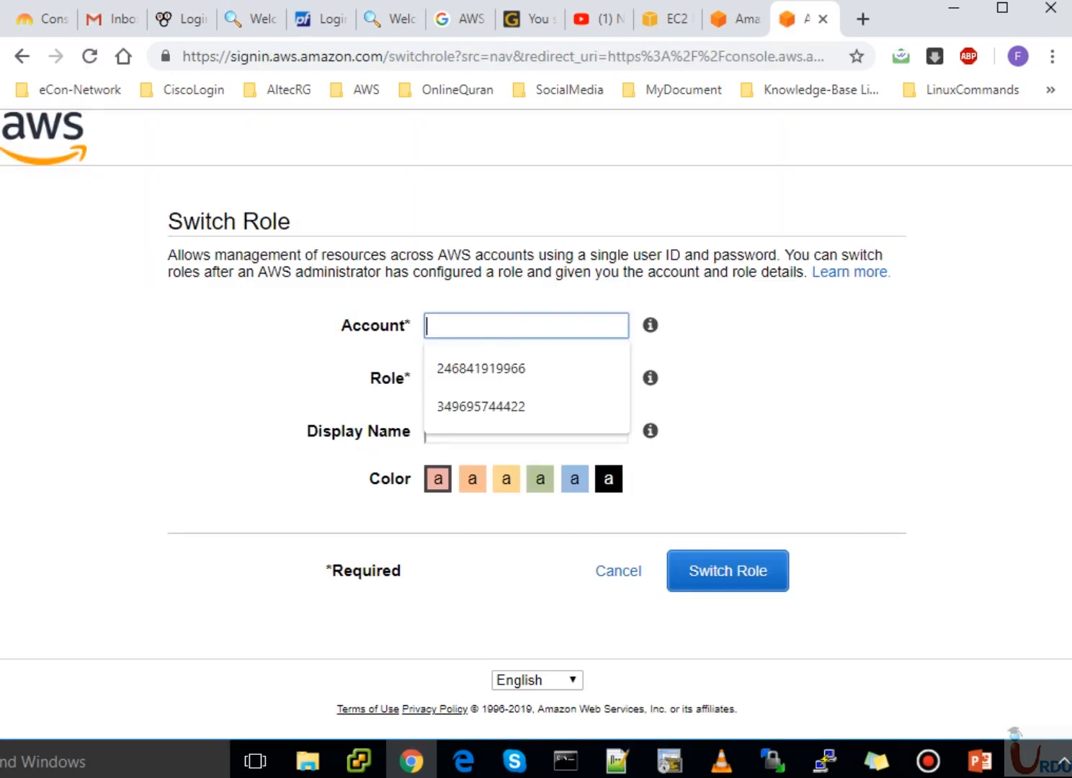
pyautogui.press('Down')
pyautogui.press('Down')
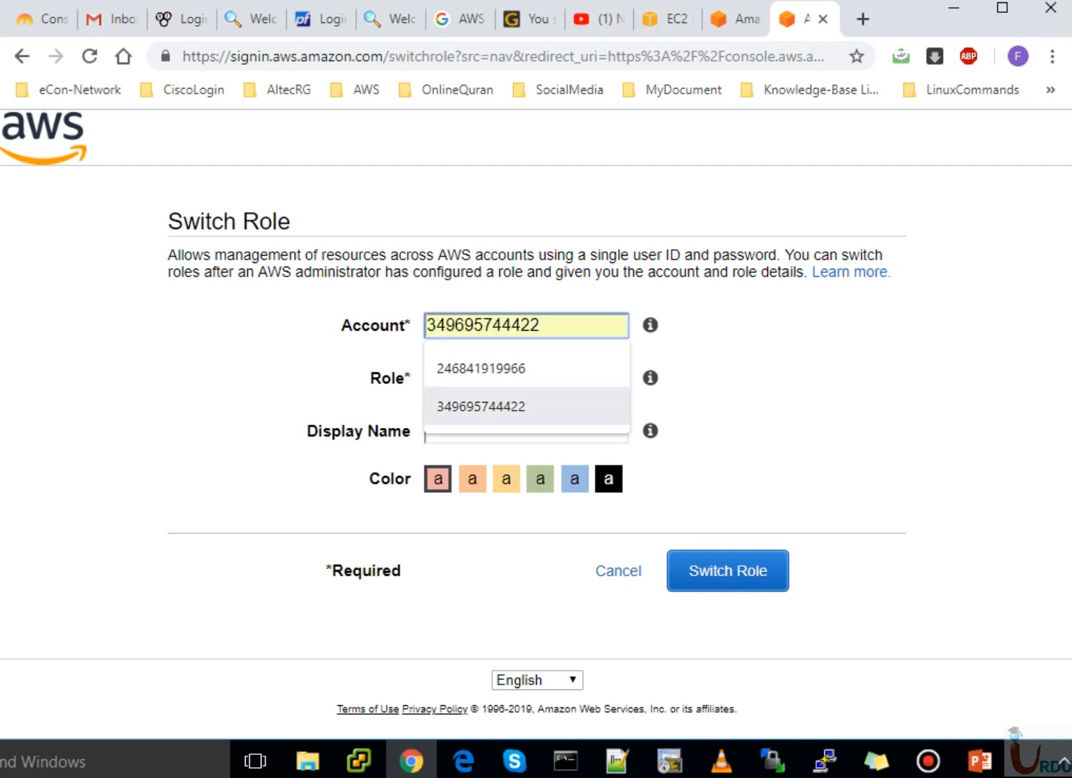
pyautogui.press('Return')
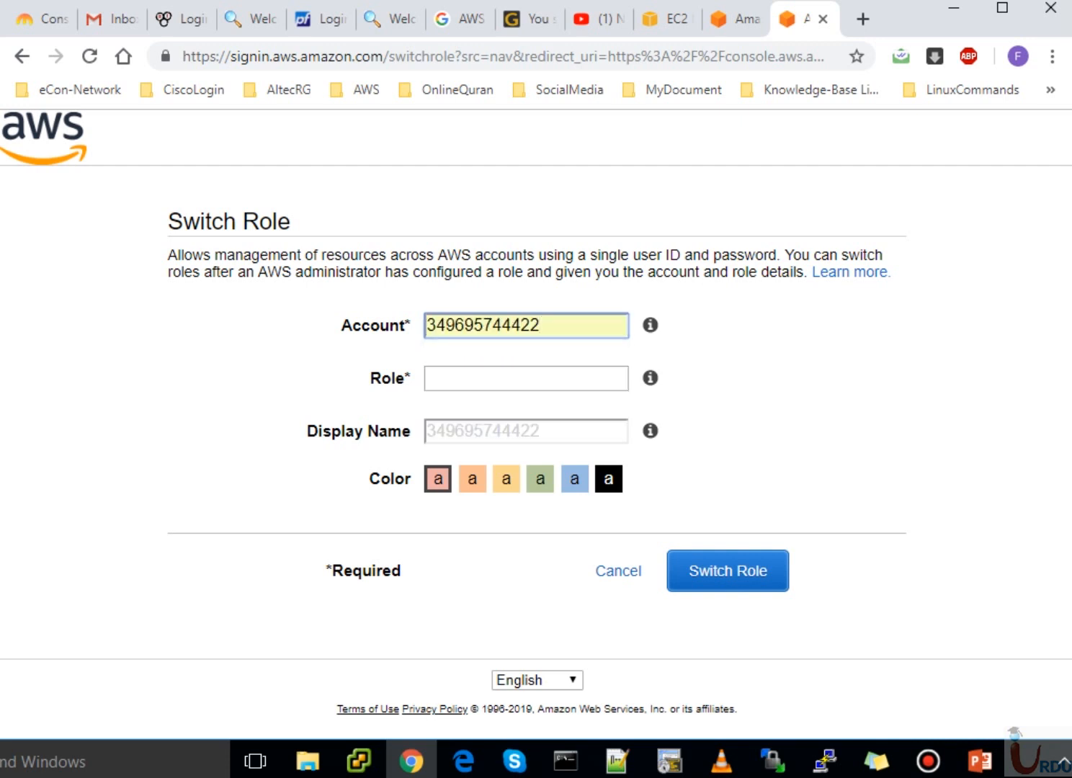
pyautogui.click(526, 379)
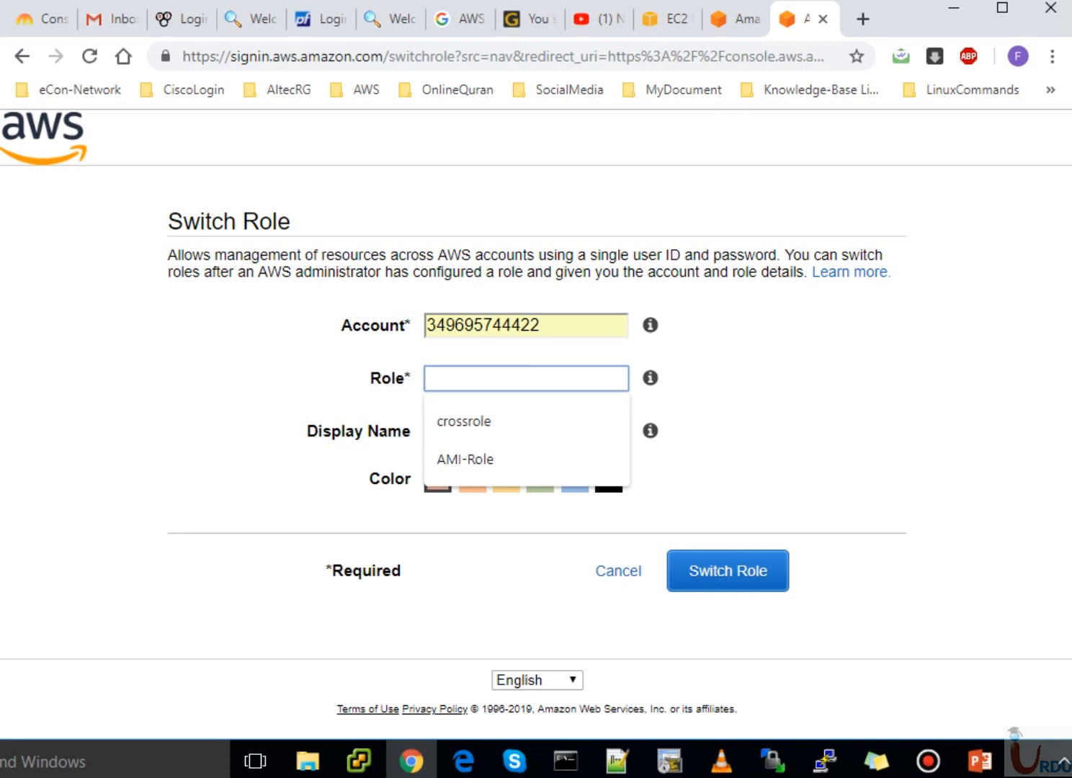
pyautogui.write('Prod')
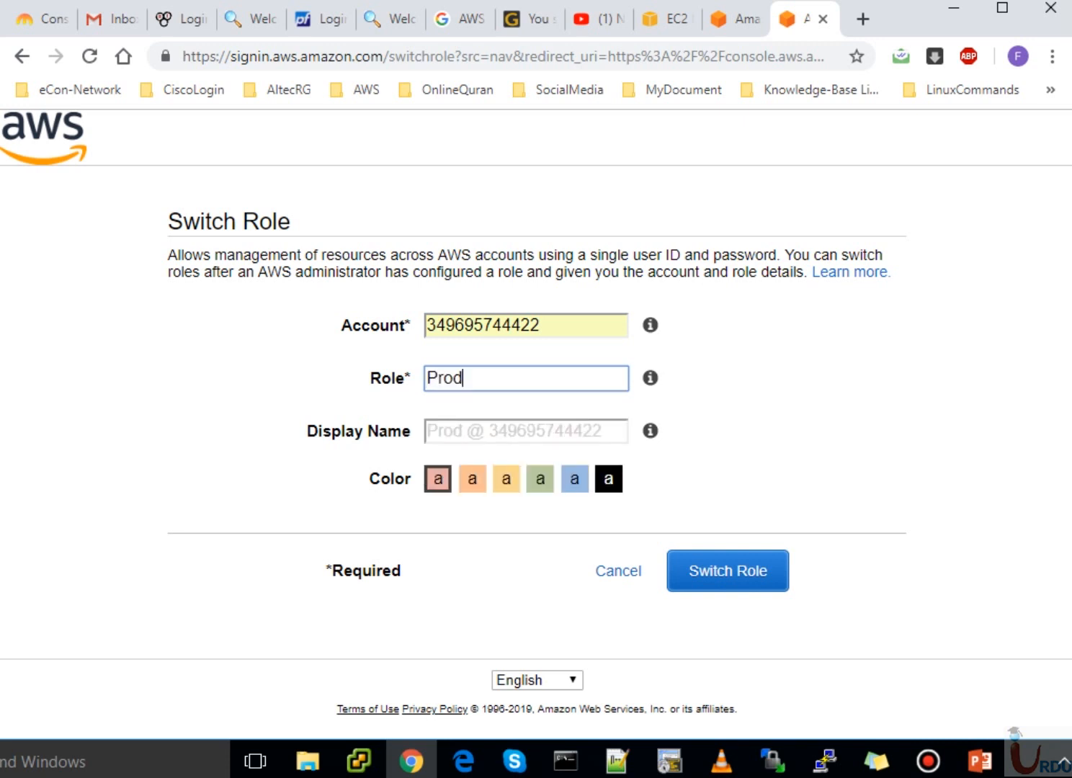
pyautogui.write('-Role')
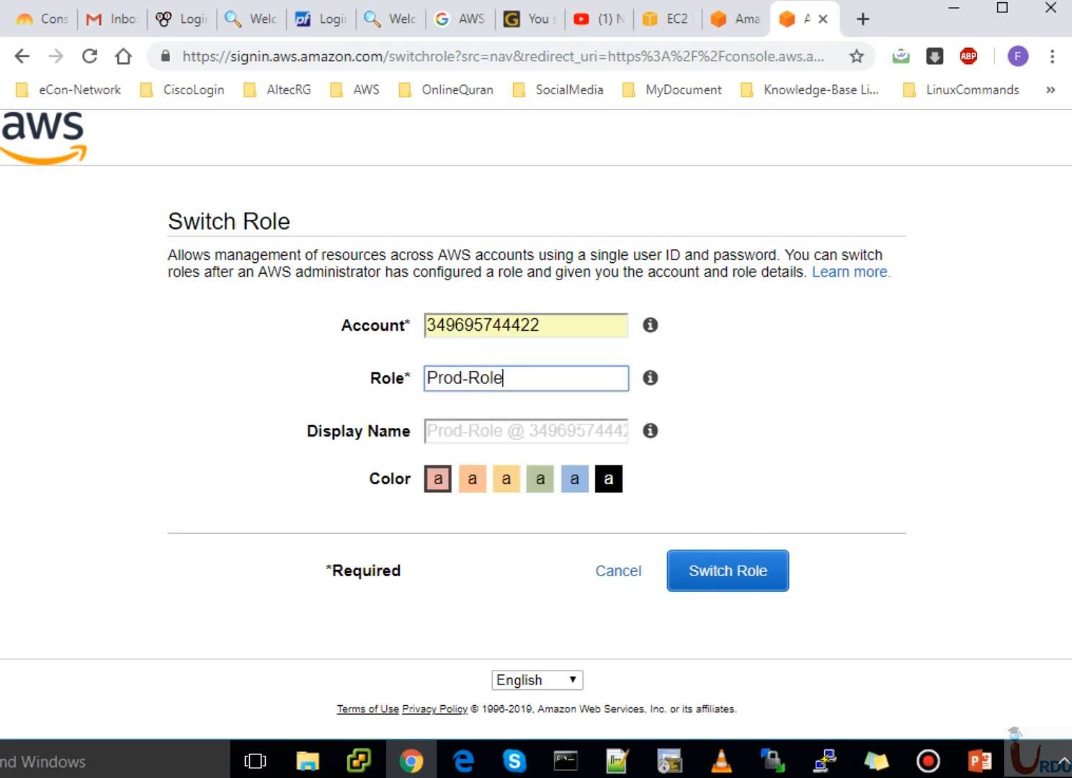
# Check the role name against the sticky note and switch to Prod-Role with the default display name and colour.
pyautogui.click(877, 761)
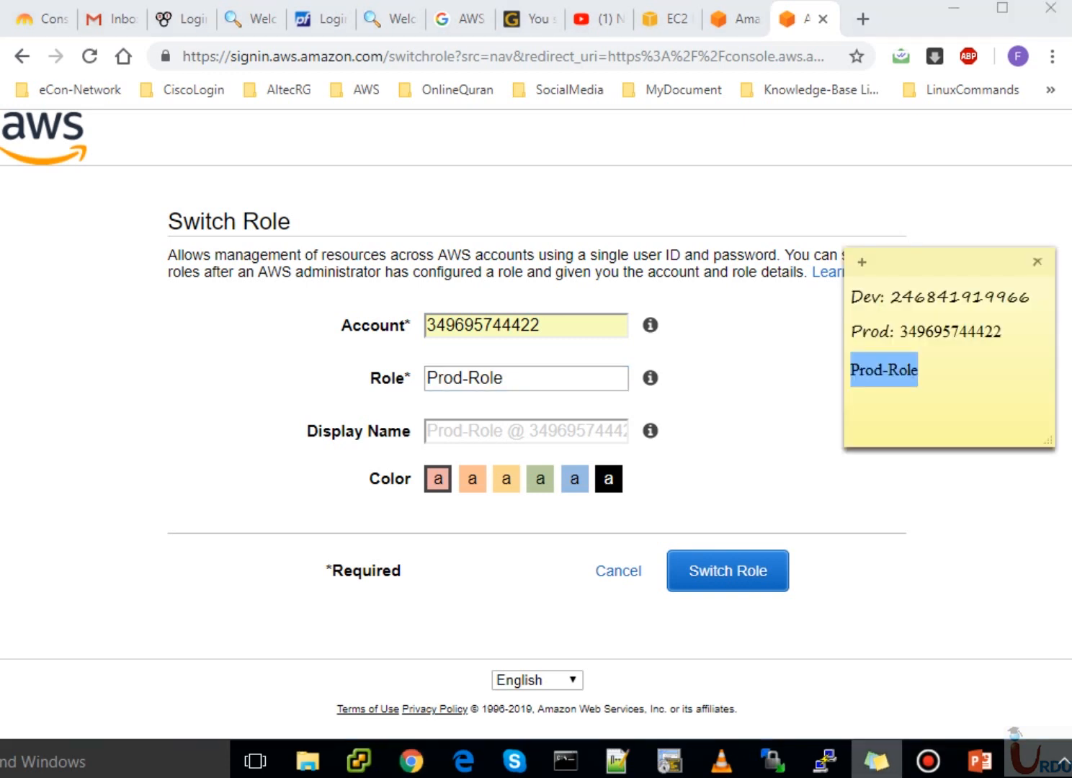
pyautogui.click(921, 371)
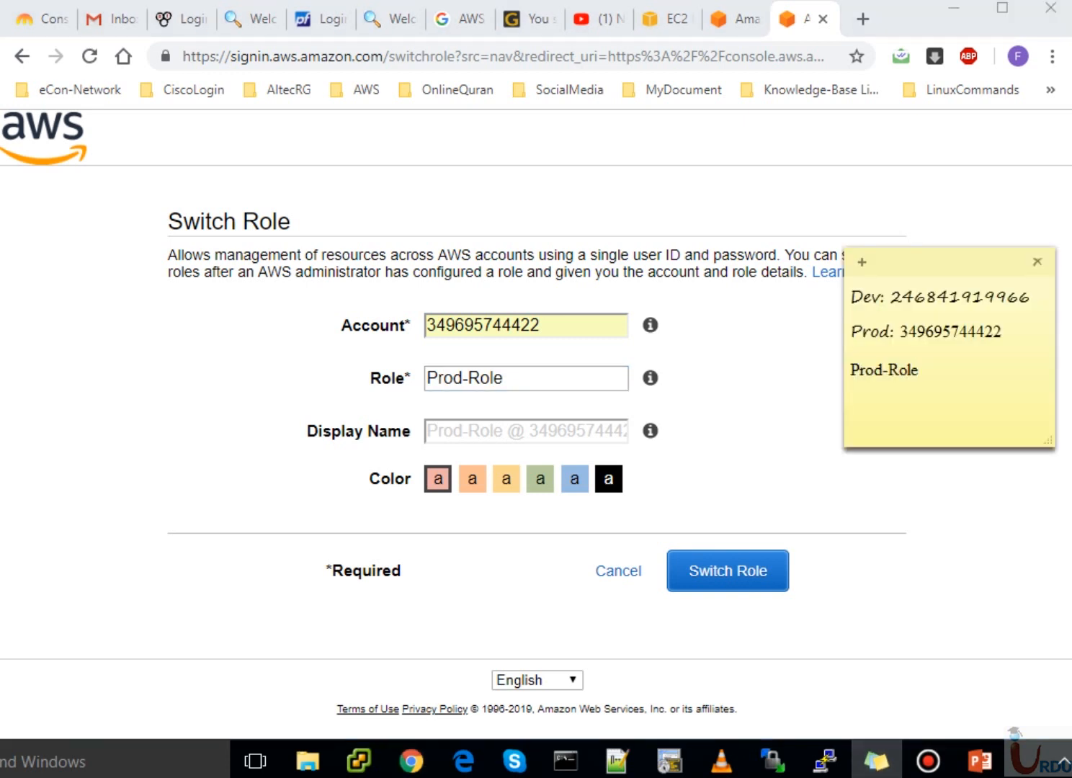
pyautogui.hotkey('alt', 'Tab')
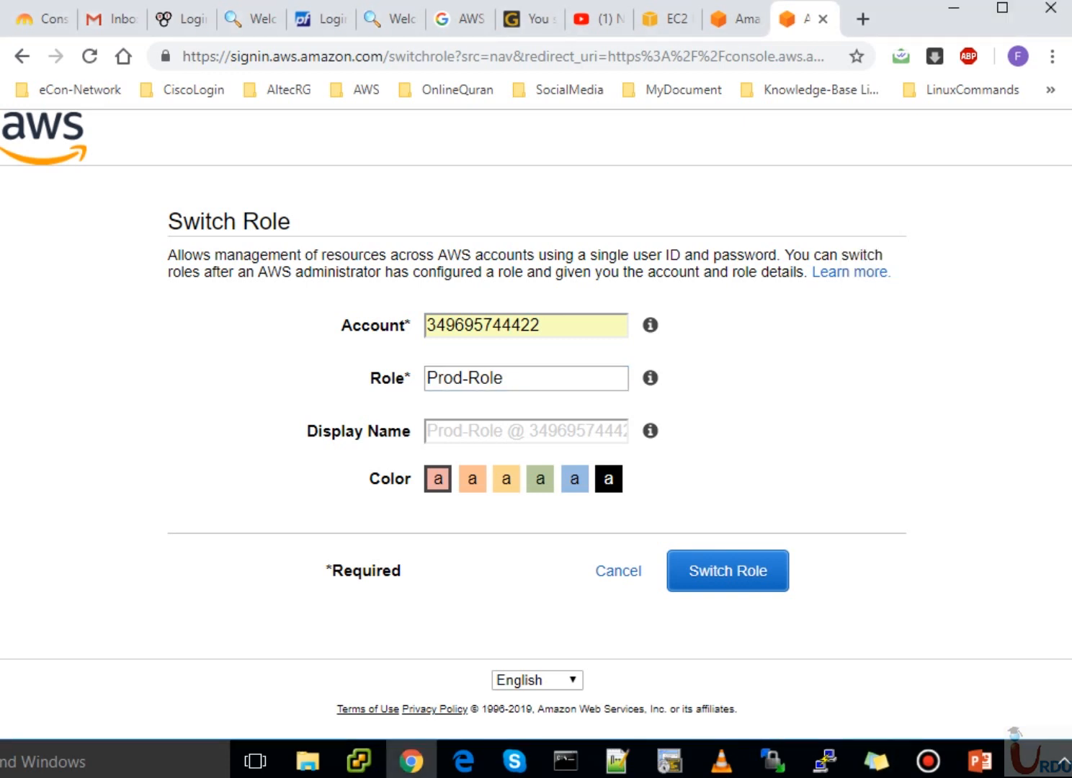
pyautogui.click(526, 431)
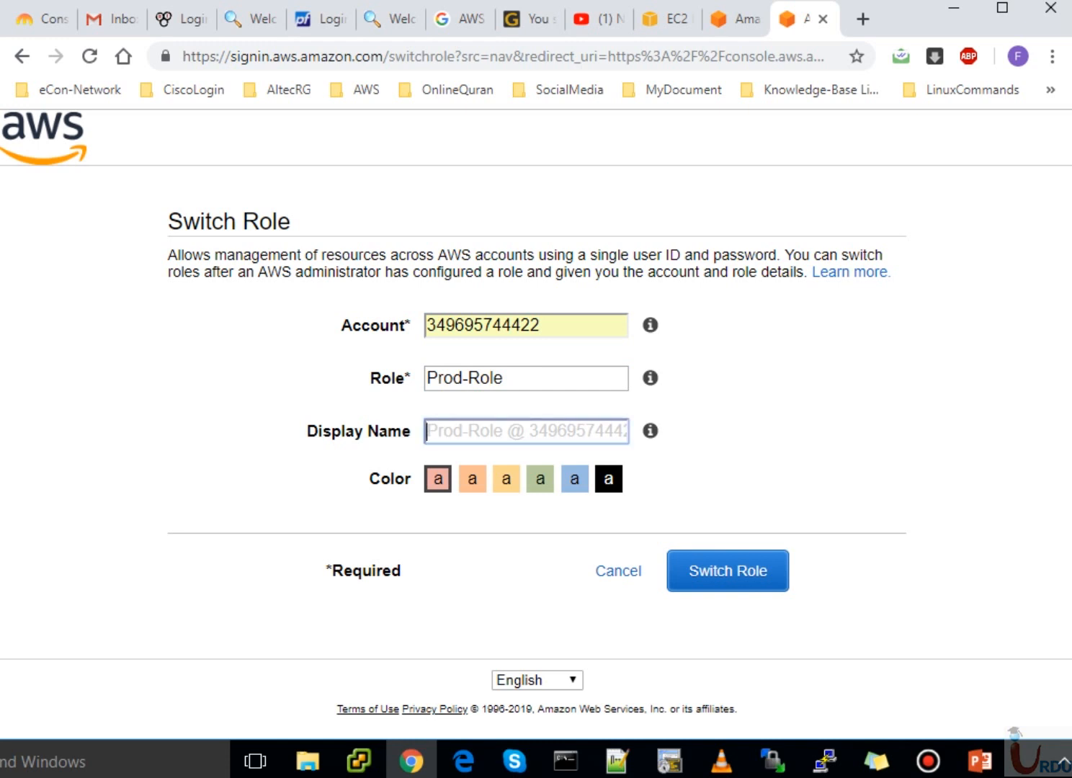
pyautogui.press('Return')
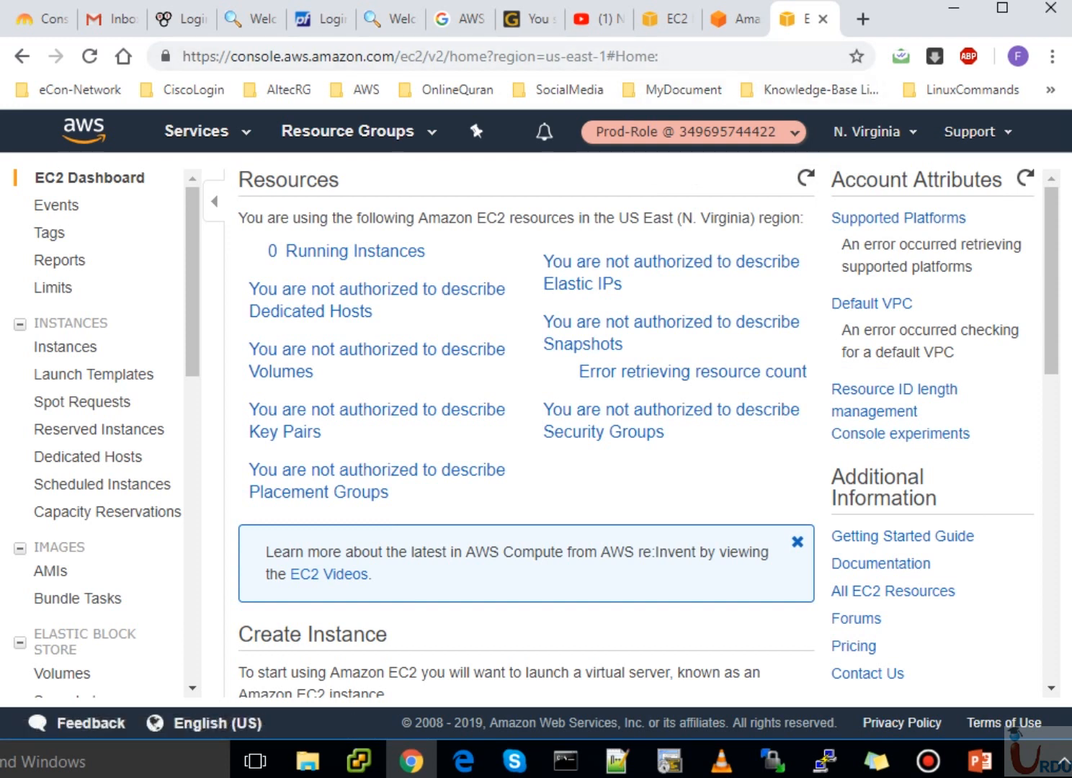
# Compare the Prod account number in the sticky note with the account of the active role.
pyautogui.click(877, 761)
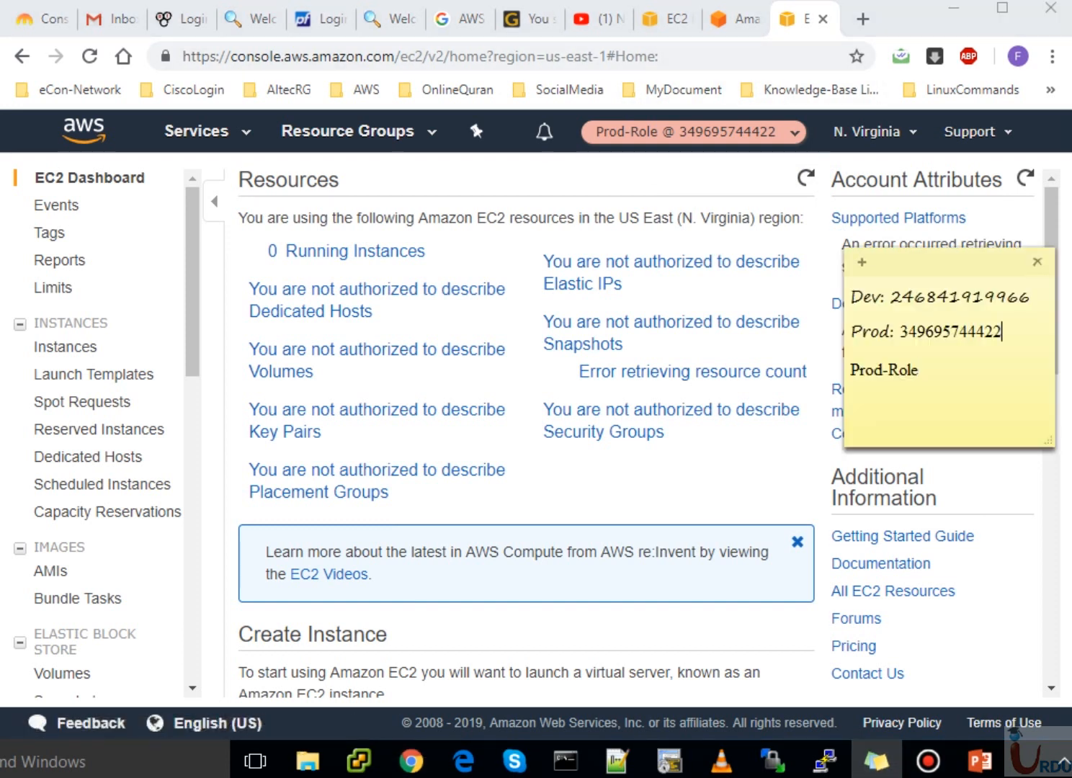
pyautogui.moveTo(1002, 331); pyautogui.dragTo(968, 331)
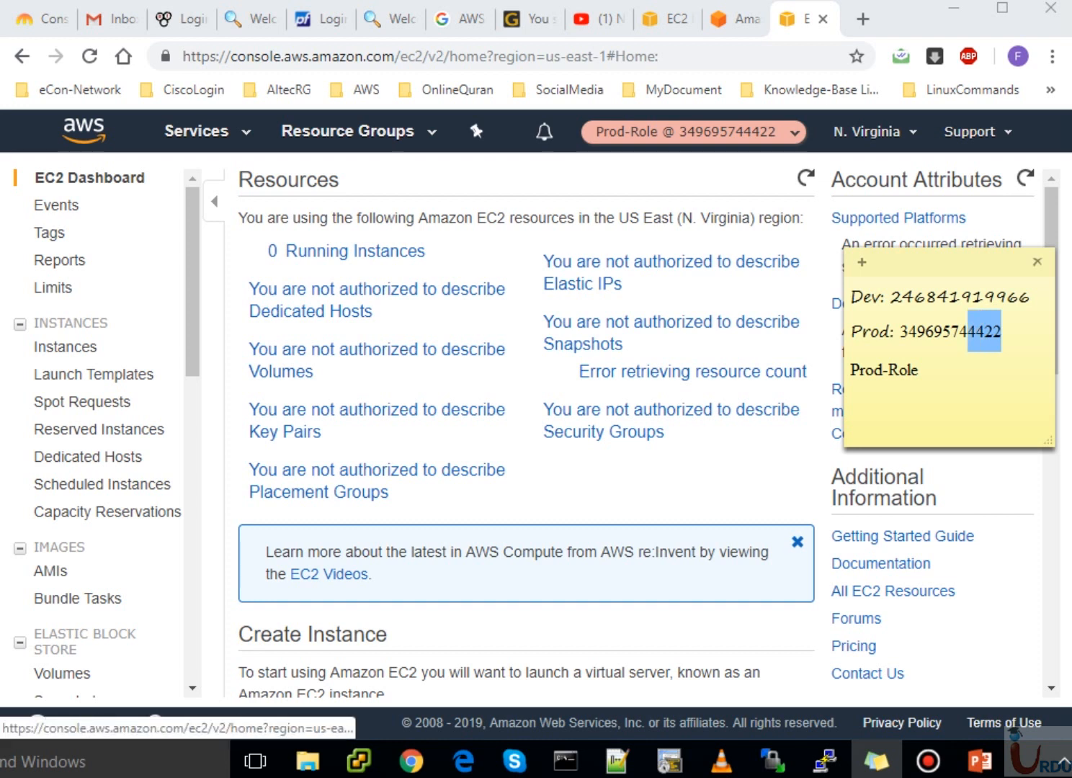
pyautogui.click(670, 479)
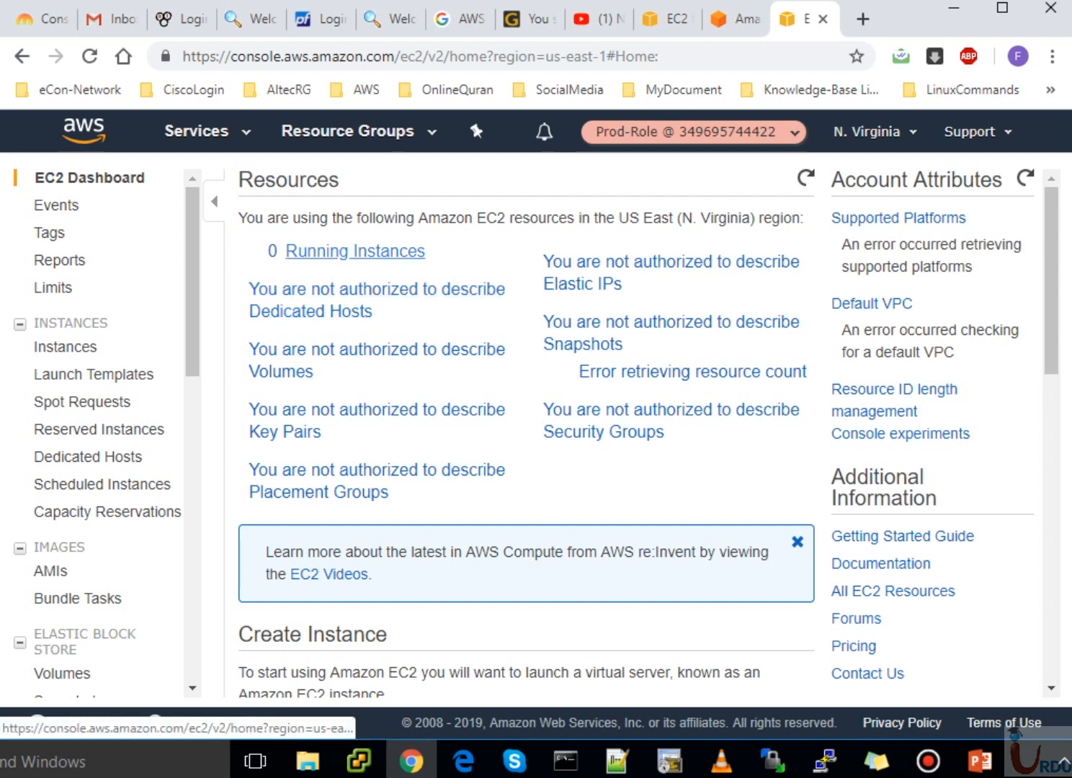
# Open the running instances list from the EC2 dashboard and try to start the unnamed t2.micro instance.
pyautogui.click(355, 251)
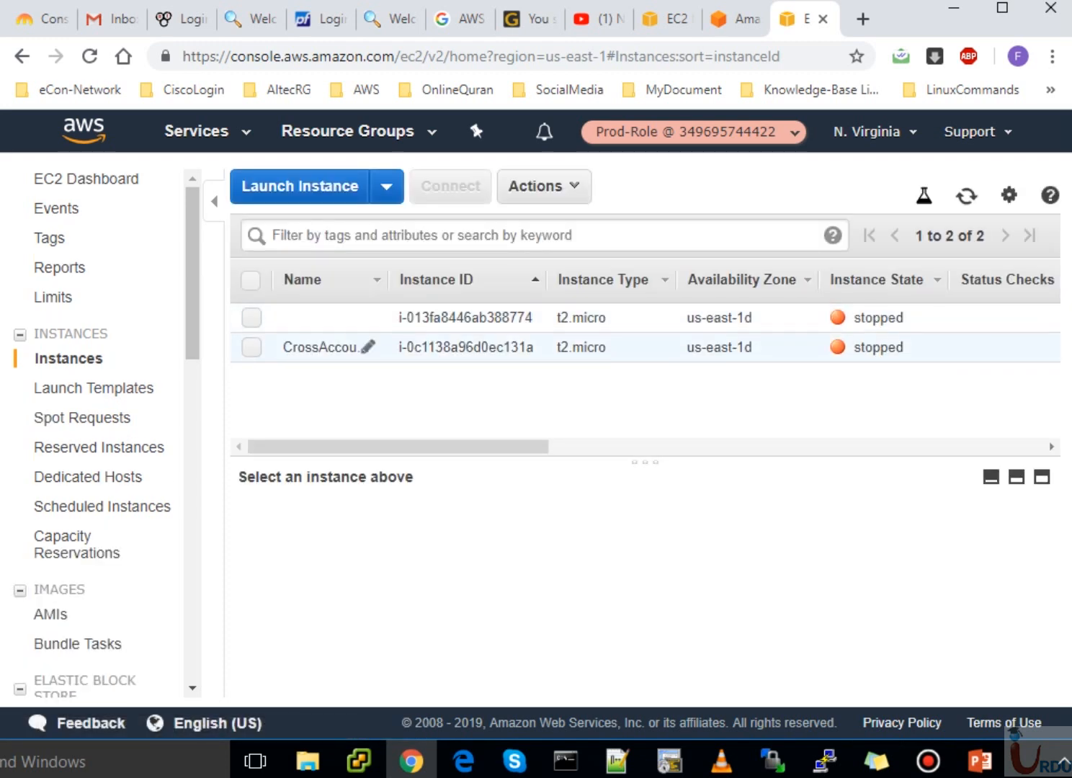
pyautogui.click(251, 318)
pyautogui.click(544, 185)
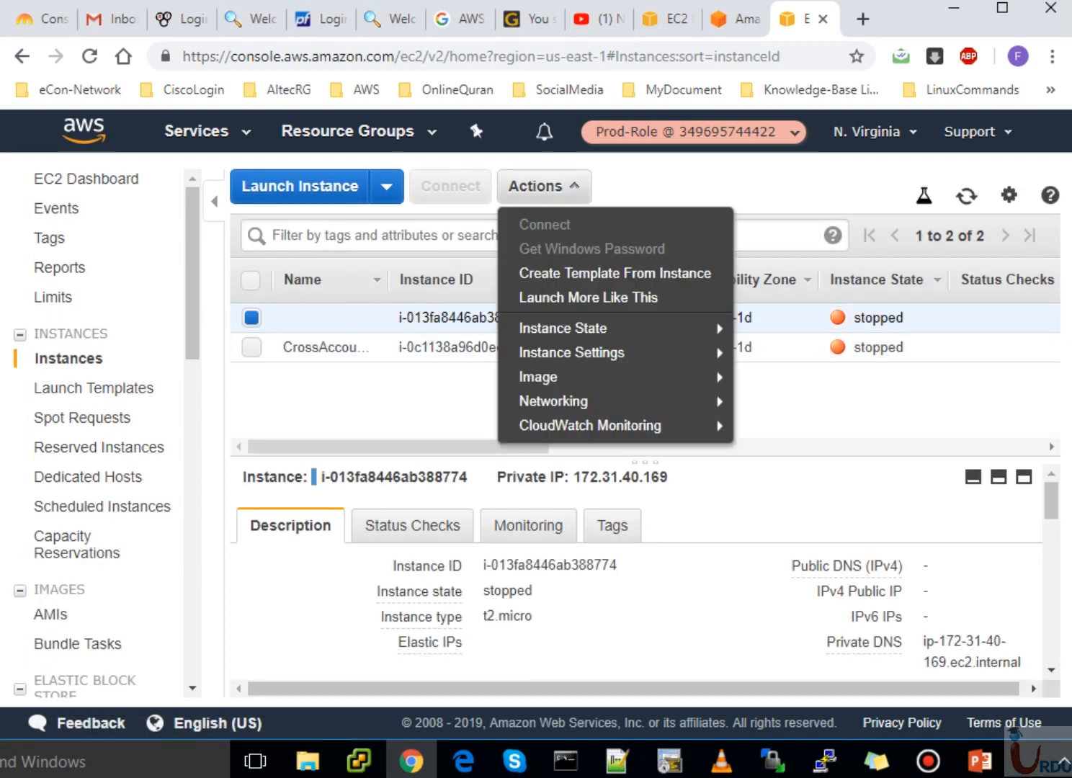
pyautogui.moveTo(577, 329)
pyautogui.click(769, 328)
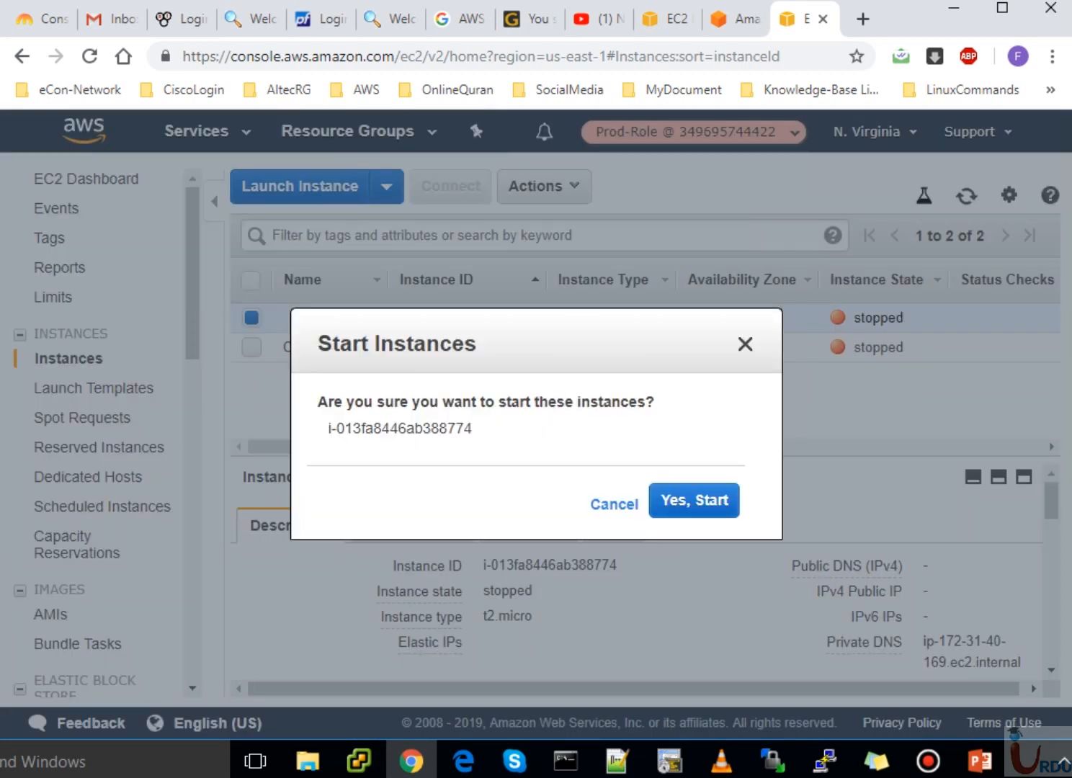
pyautogui.click(694, 500)
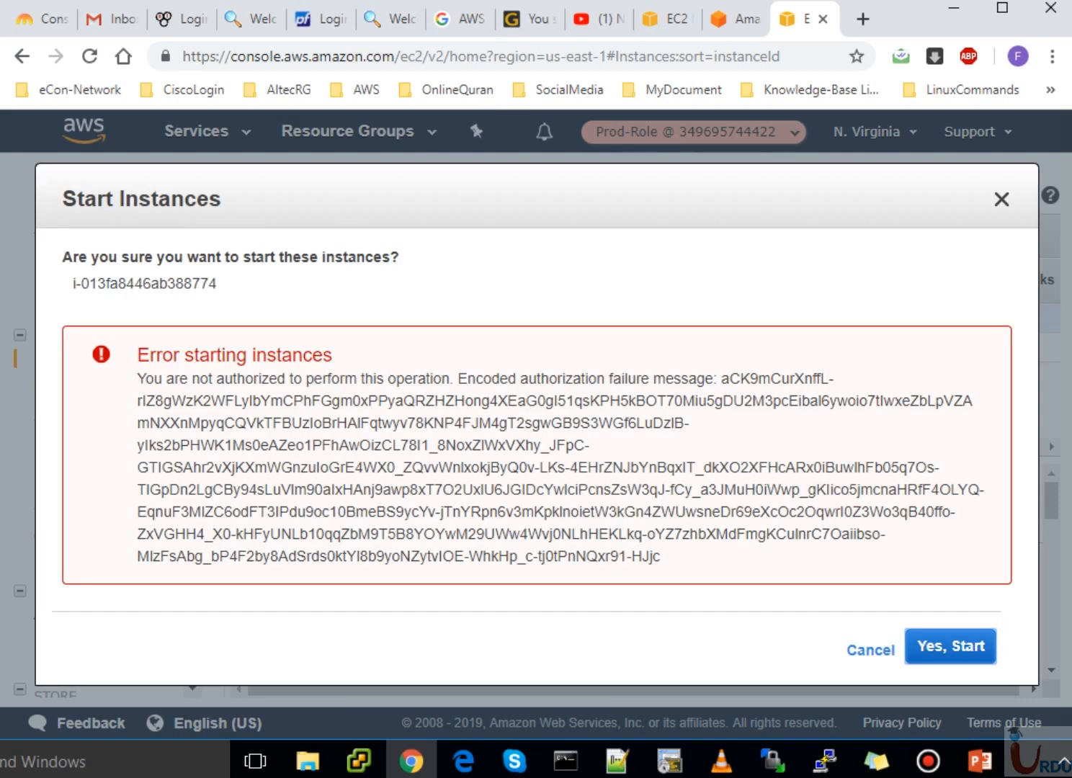
pyautogui.click(871, 650)
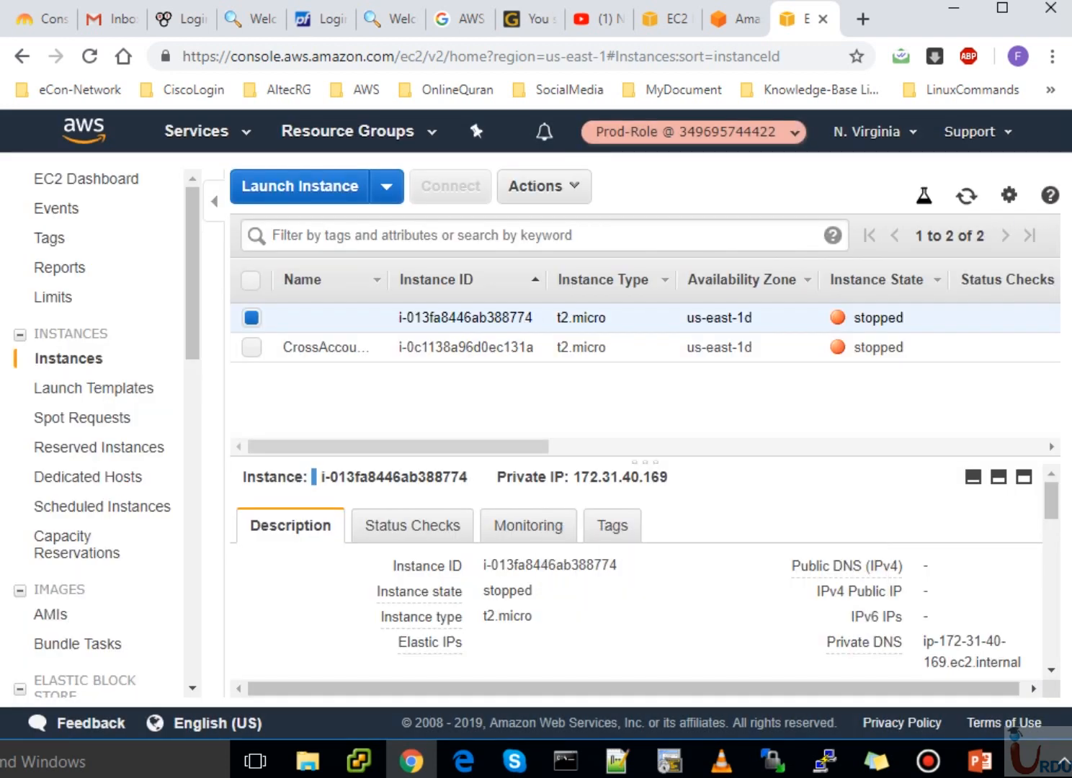
# Try to terminate the selected unnamed instance, read the response and dismiss the dialog.
pyautogui.click(544, 186)
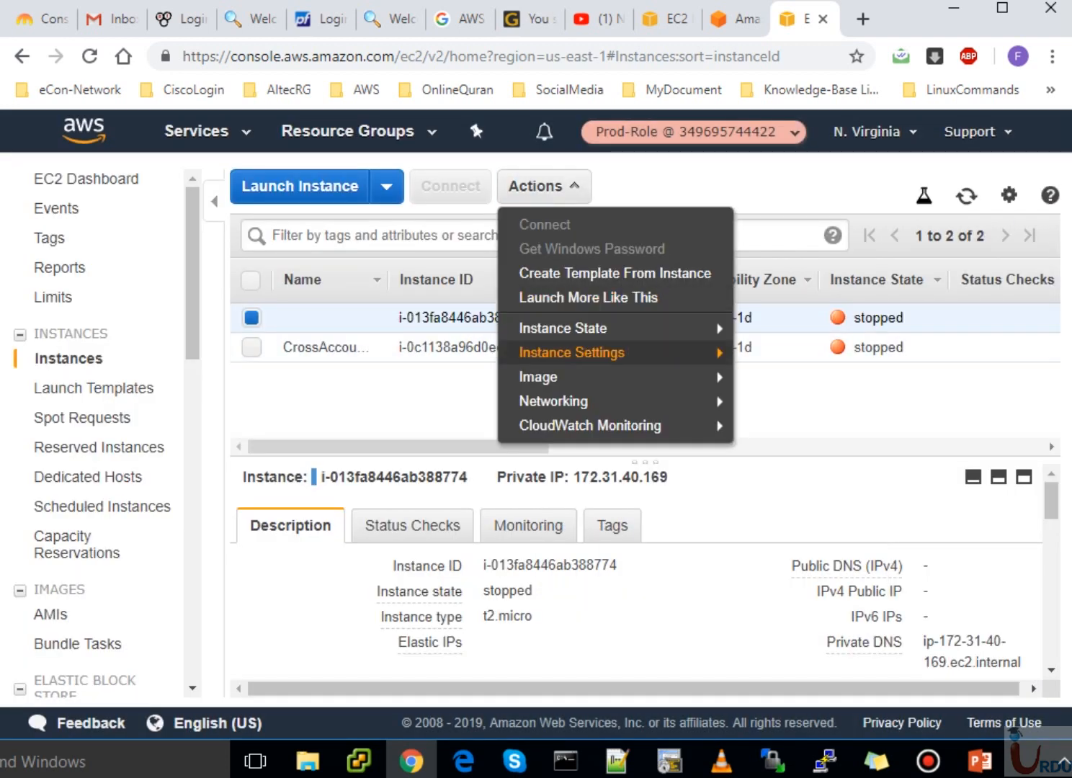
pyautogui.moveTo(548, 377)
pyautogui.moveTo(572, 353)
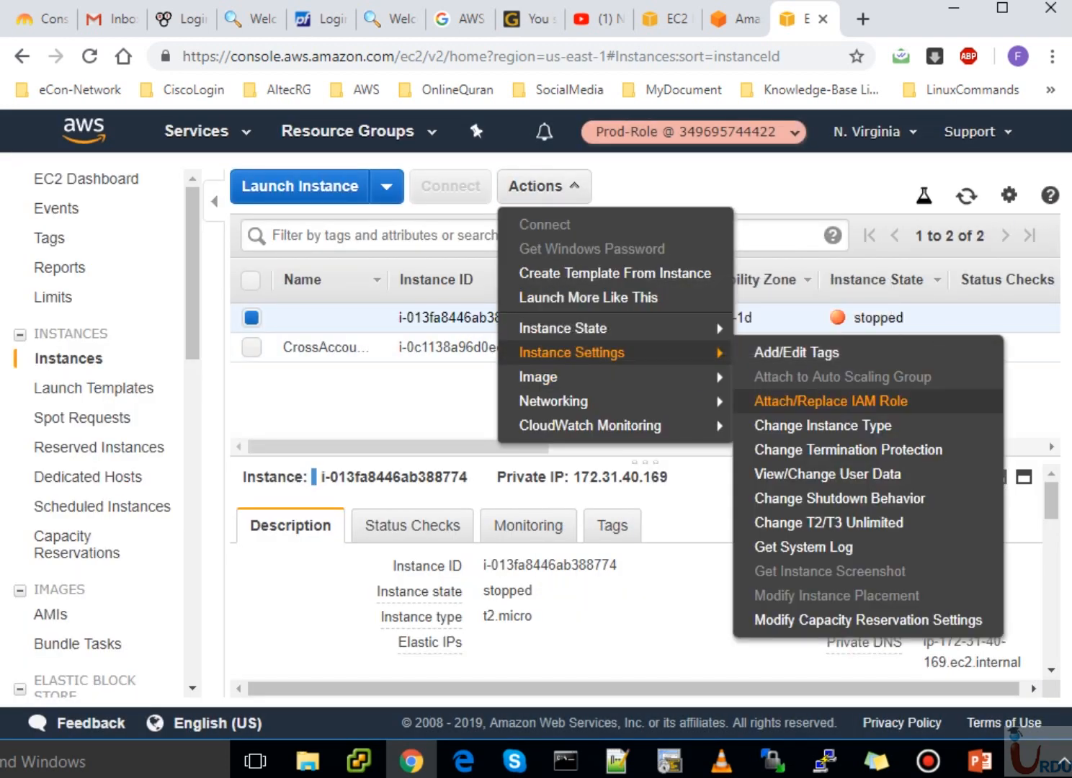
pyautogui.moveTo(563, 328)
pyautogui.click(790, 424)
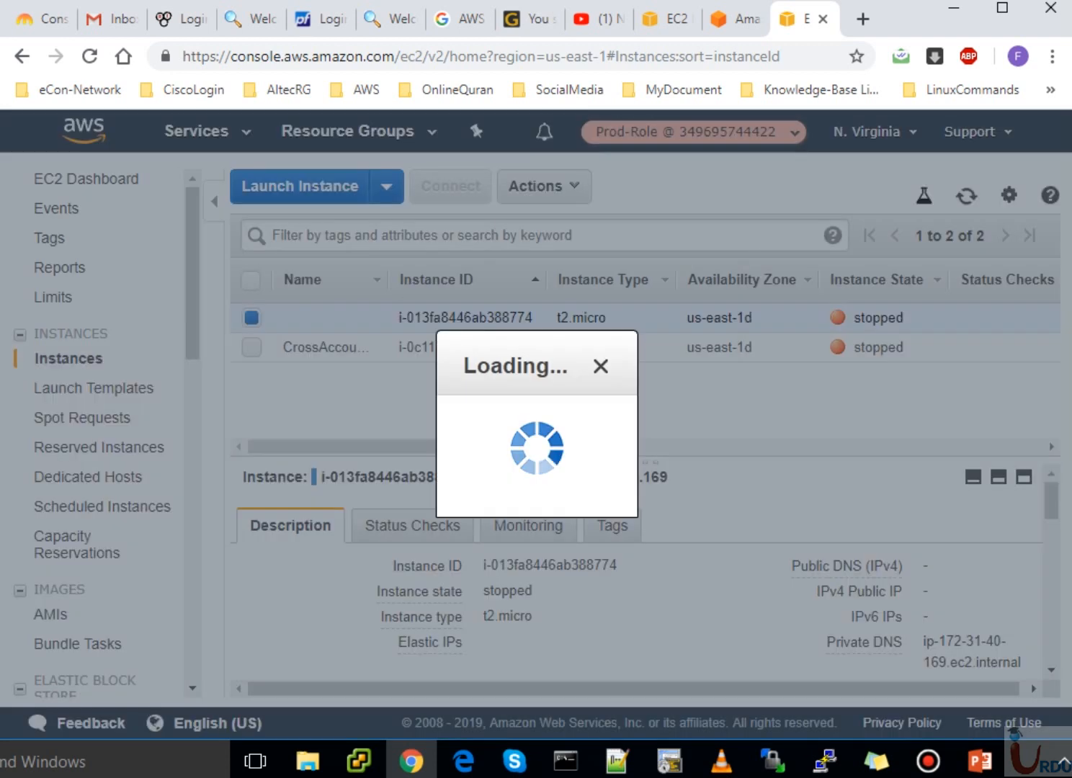
pyautogui.click(834, 583)
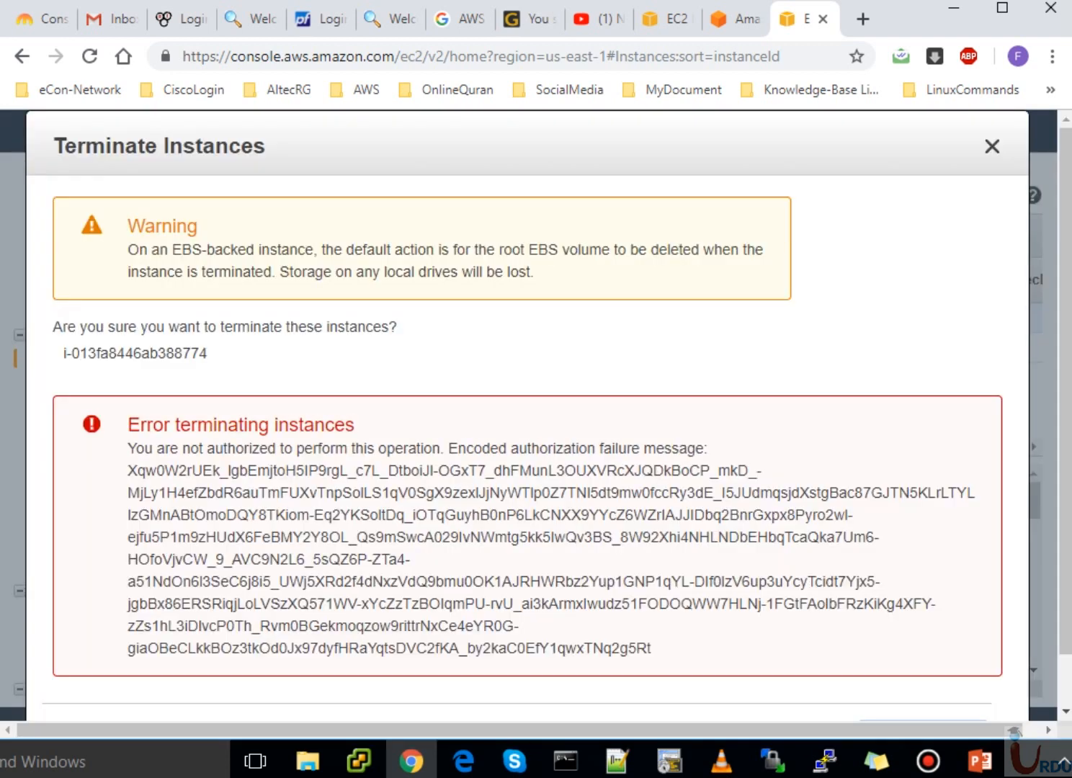
pyautogui.moveTo(153, 449); pyautogui.dragTo(423, 469)
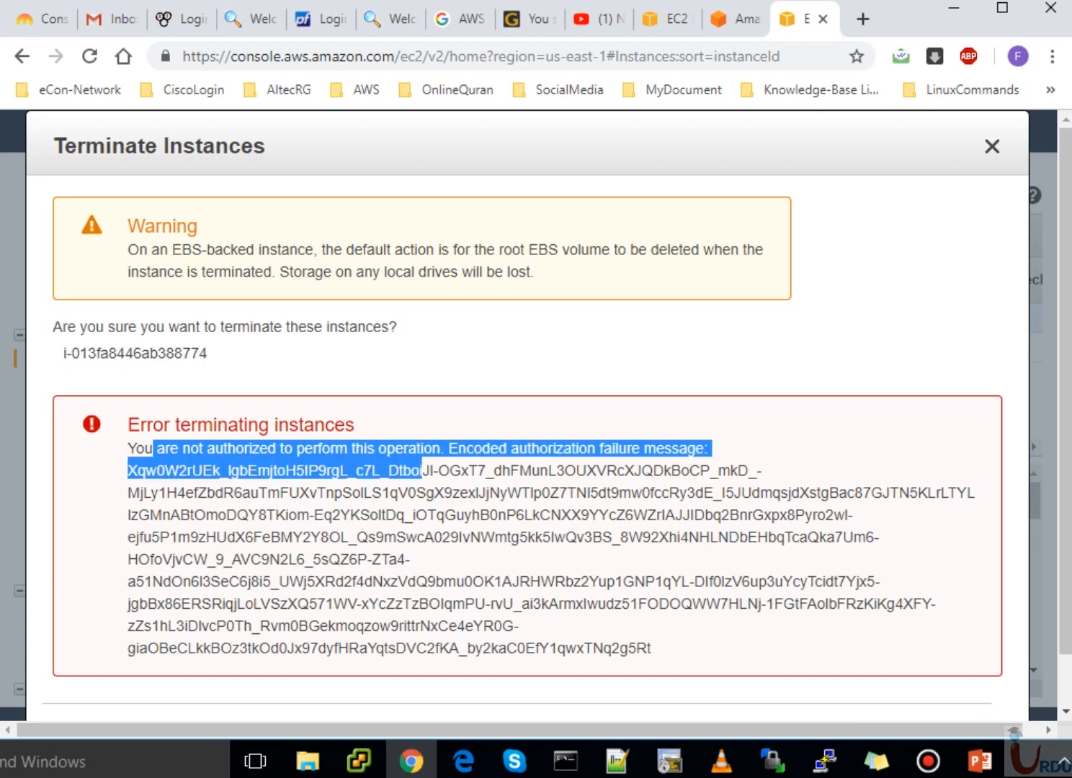
pyautogui.press('Escape')
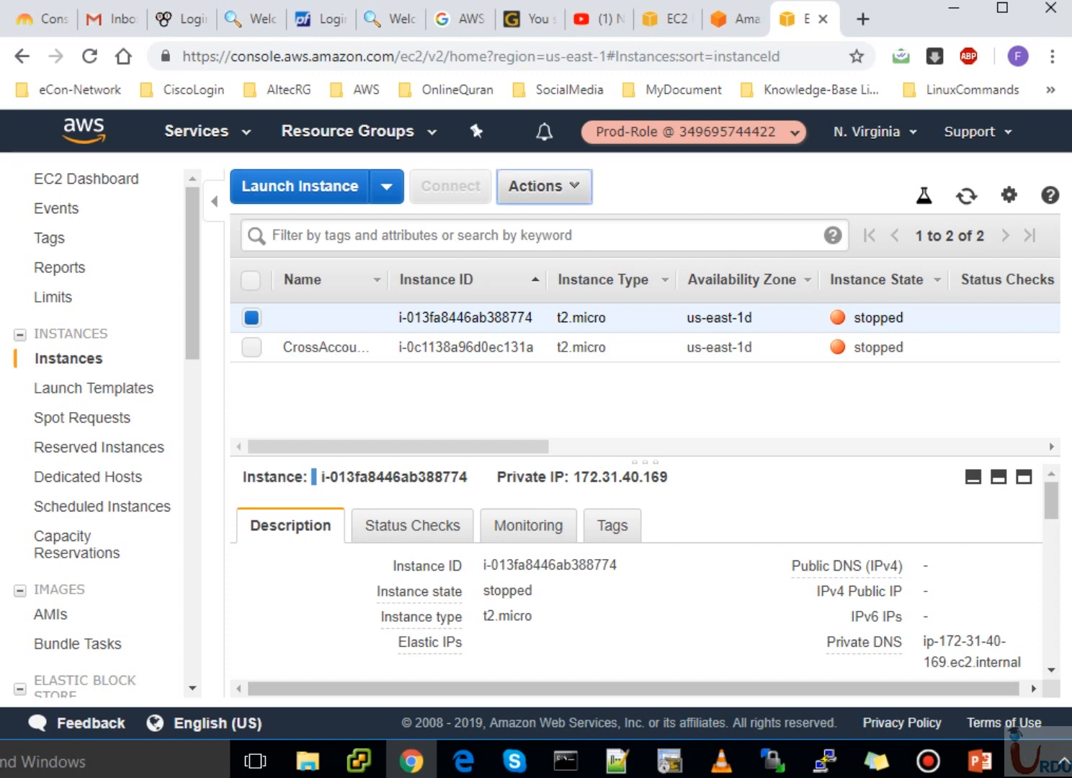
# Create an image named helloimaga from the selected unnamed instance.
pyautogui.click(544, 186)
pyautogui.moveTo(547, 377)
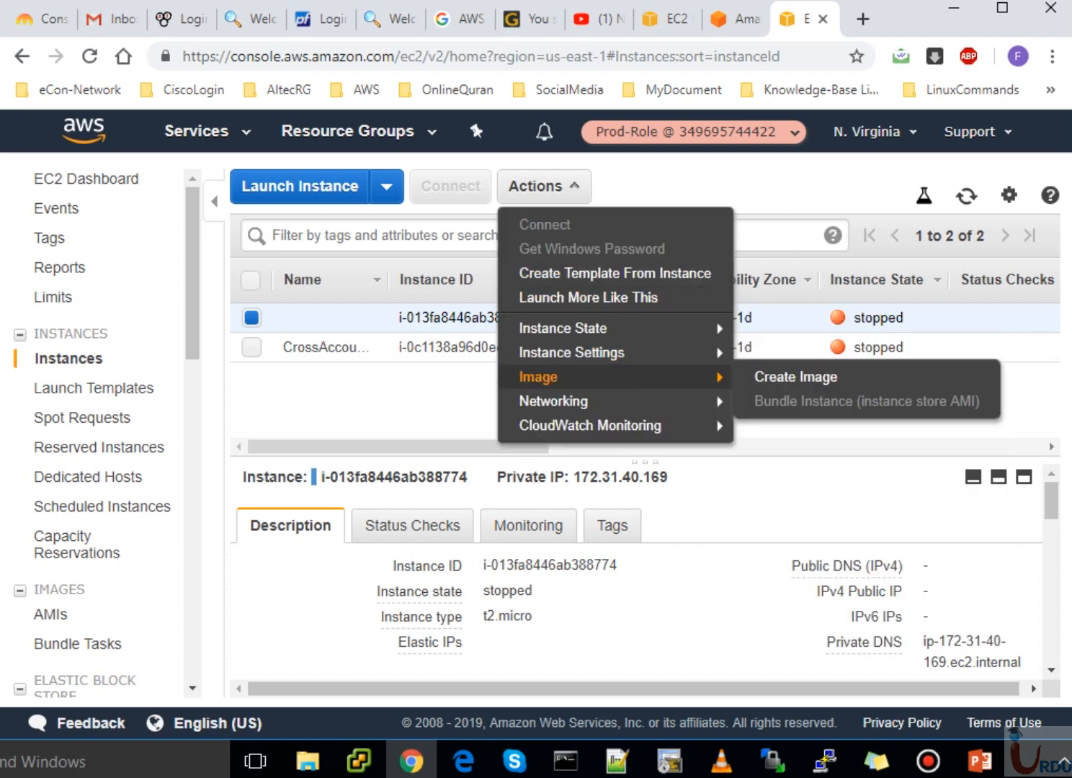
pyautogui.click(796, 377)
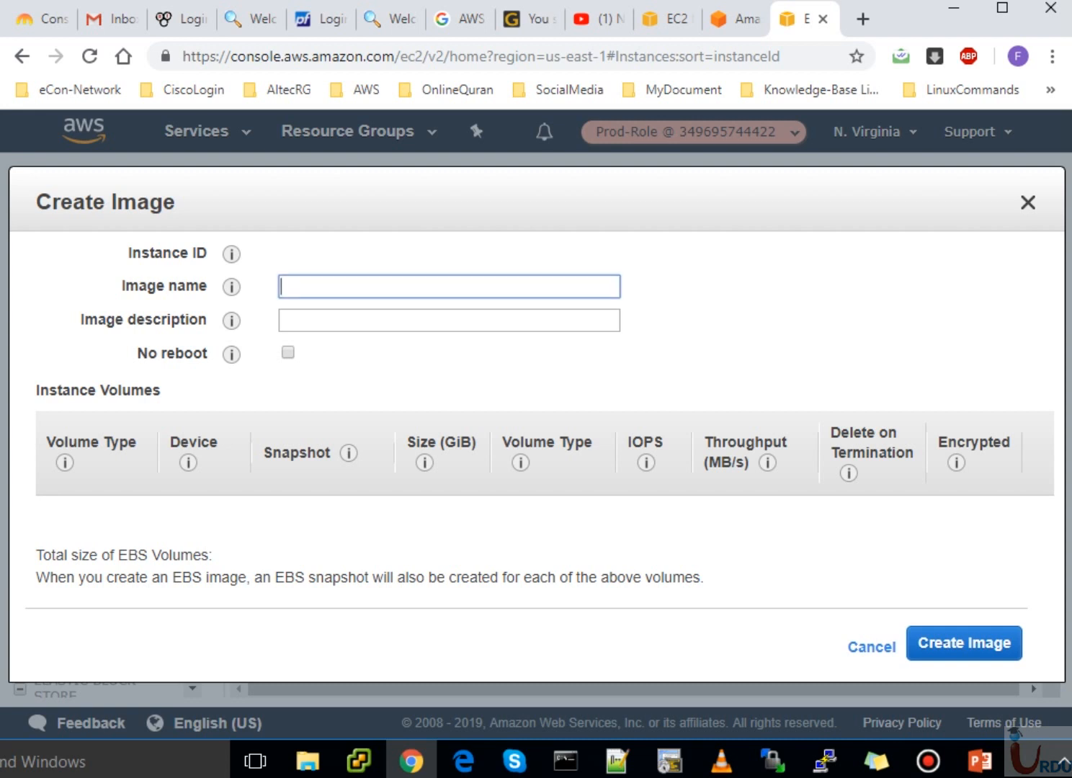
pyautogui.write('helloimaga')
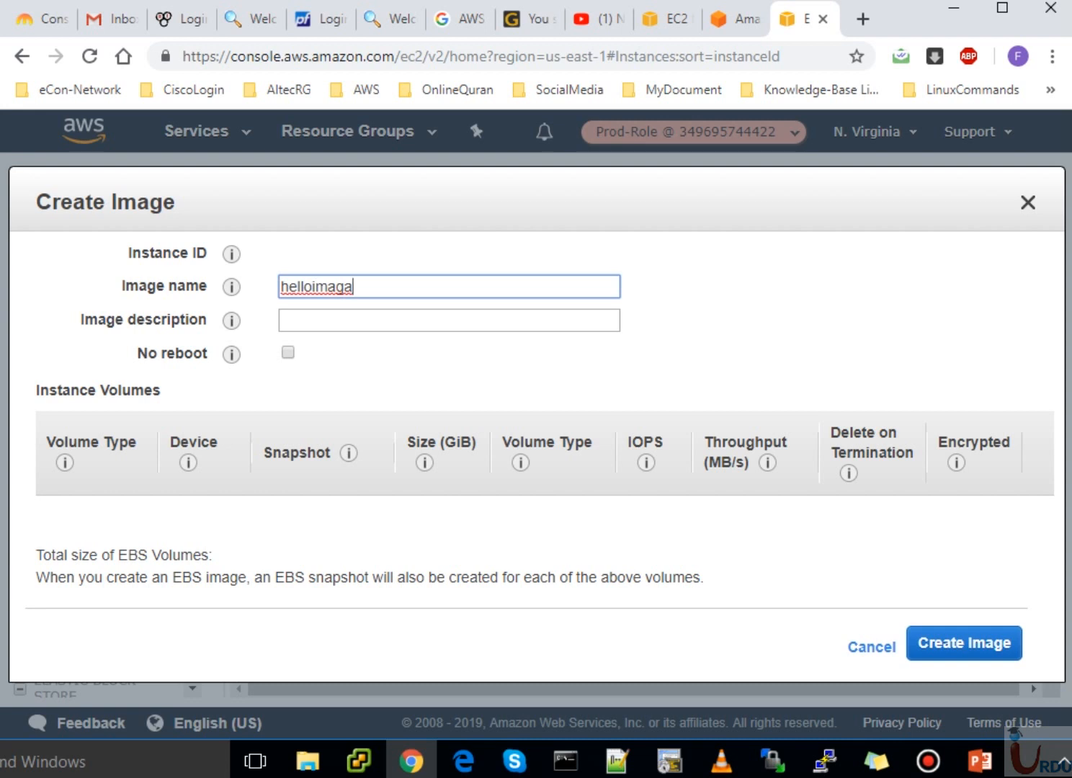
pyautogui.click(964, 643)
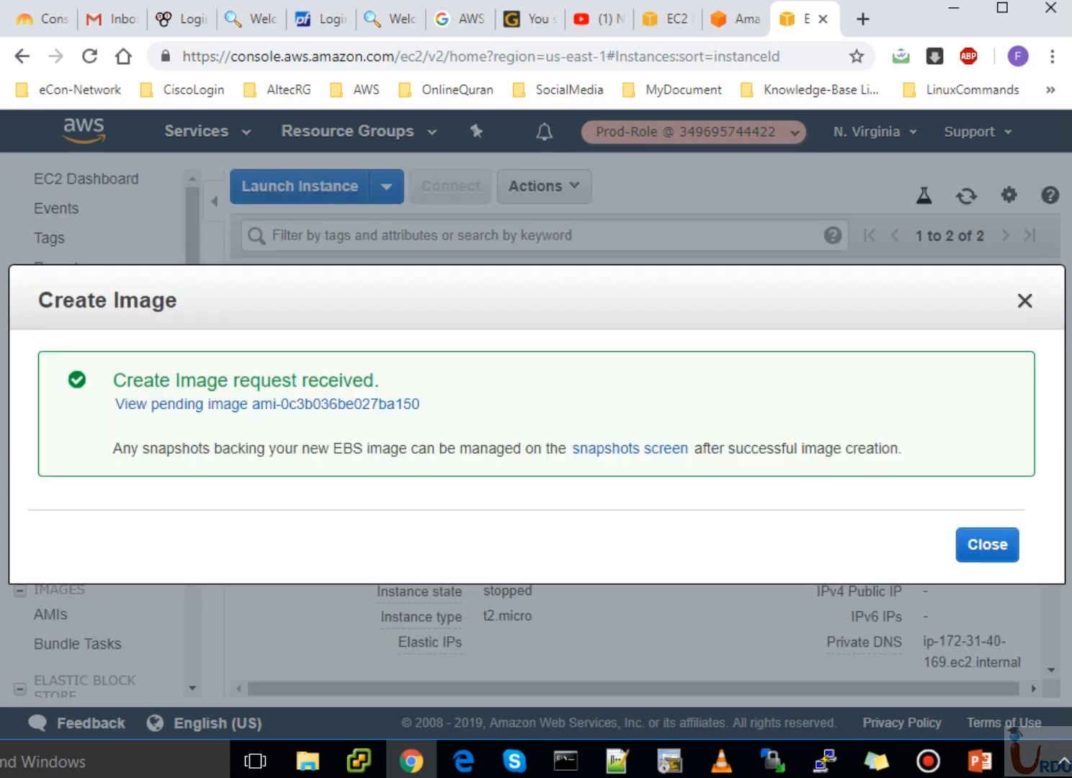
pyautogui.click(987, 545)
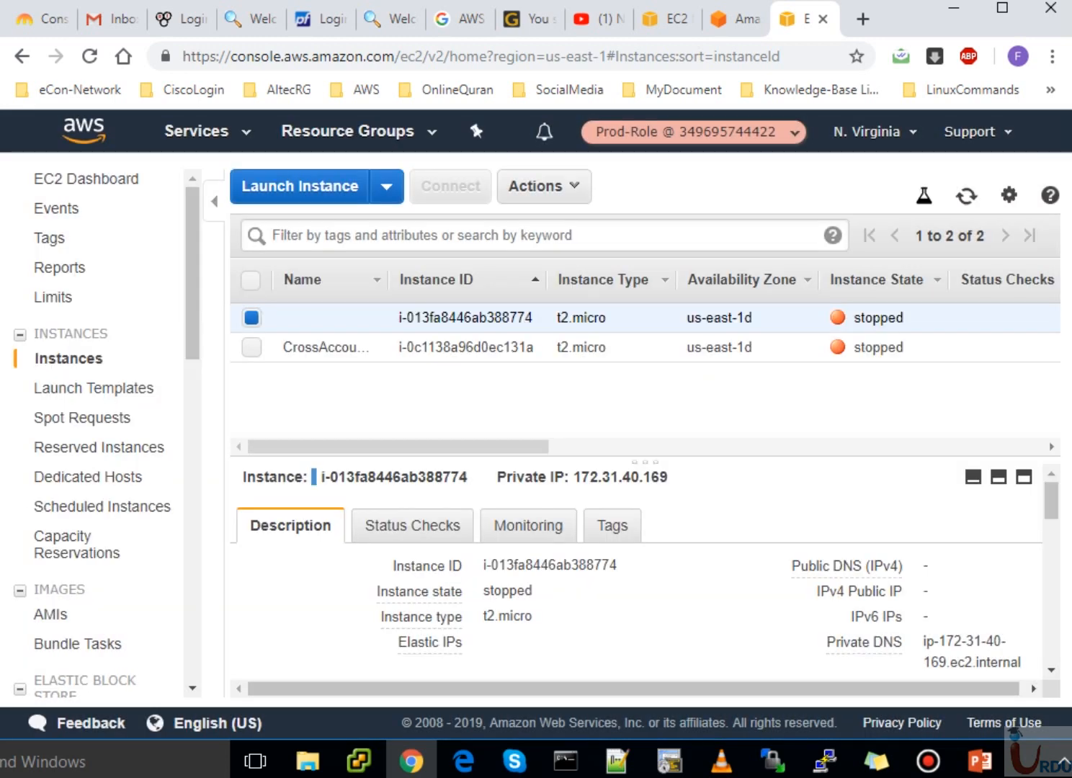
# Examine the AMIs owned by the account and look at the helloimaga entry.
pyautogui.click(50, 615)
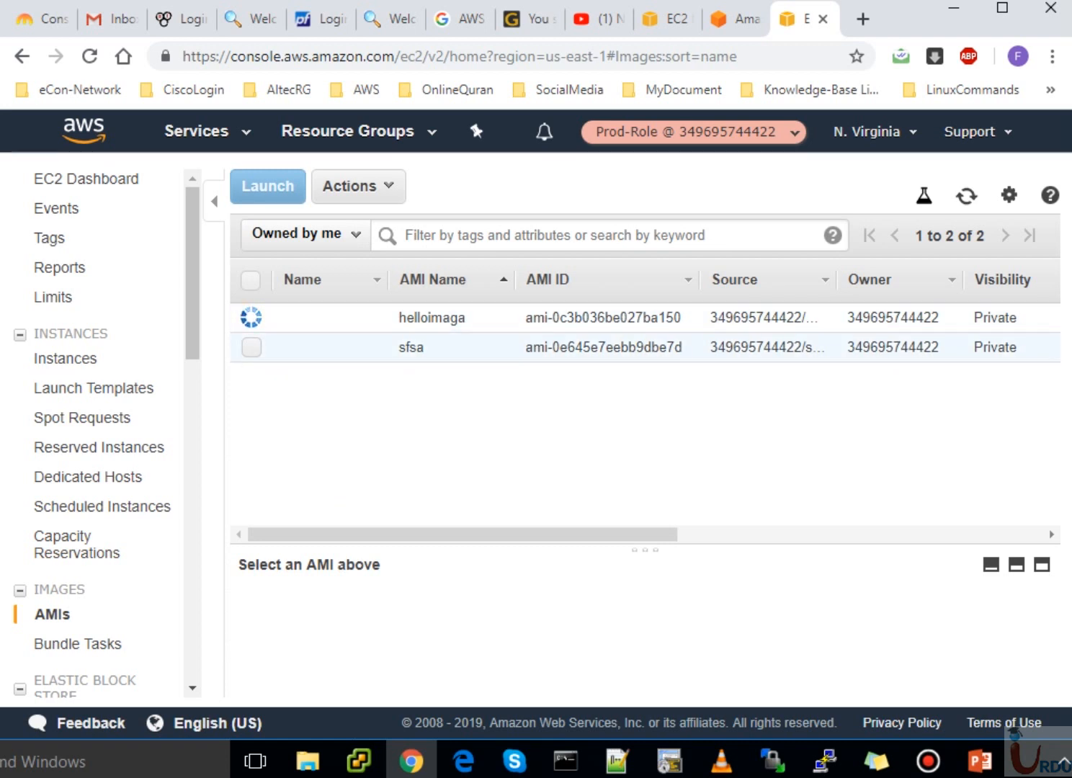
pyautogui.click(252, 348)
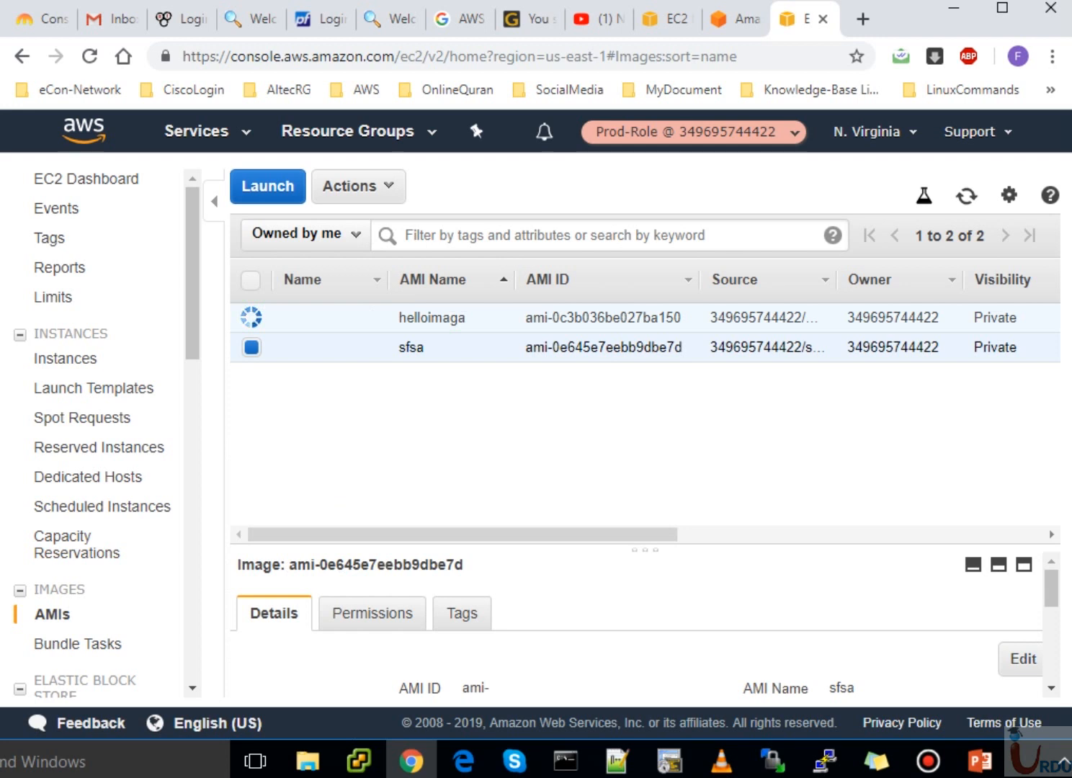
pyautogui.moveTo(416, 317); pyautogui.dragTo(468, 318)
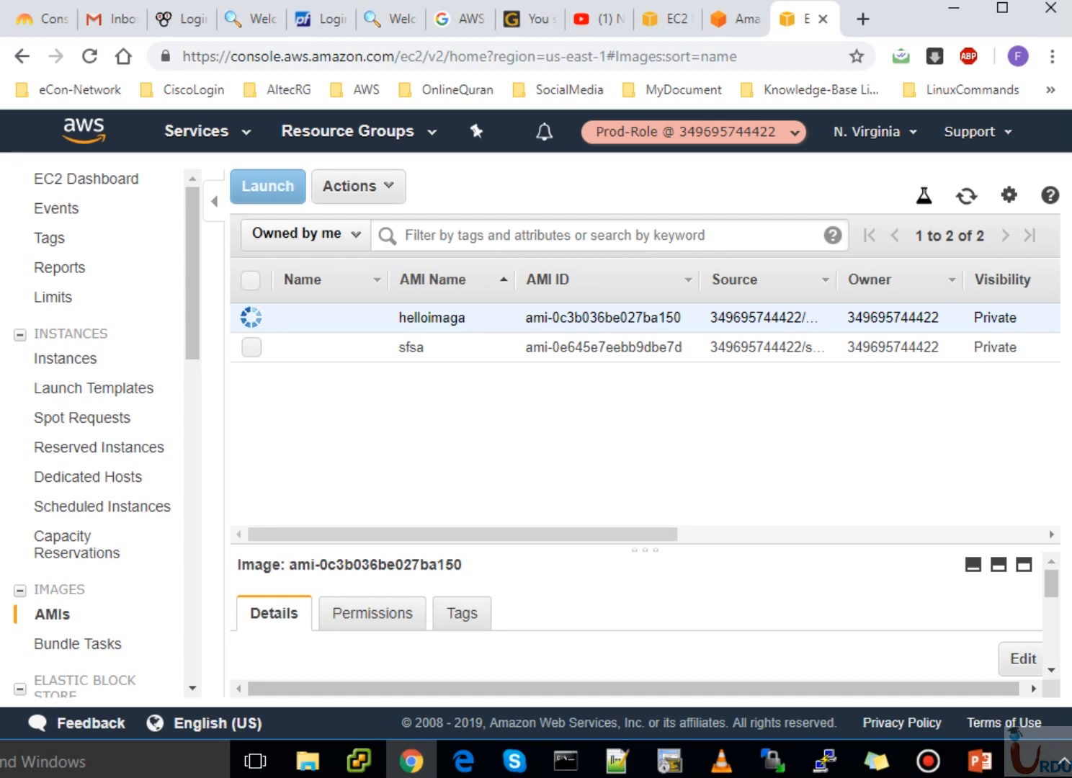
# Switch to the Edge browser with the Prod account, search the IAM policies for prod and open production-policy.
pyautogui.moveTo(464, 761)
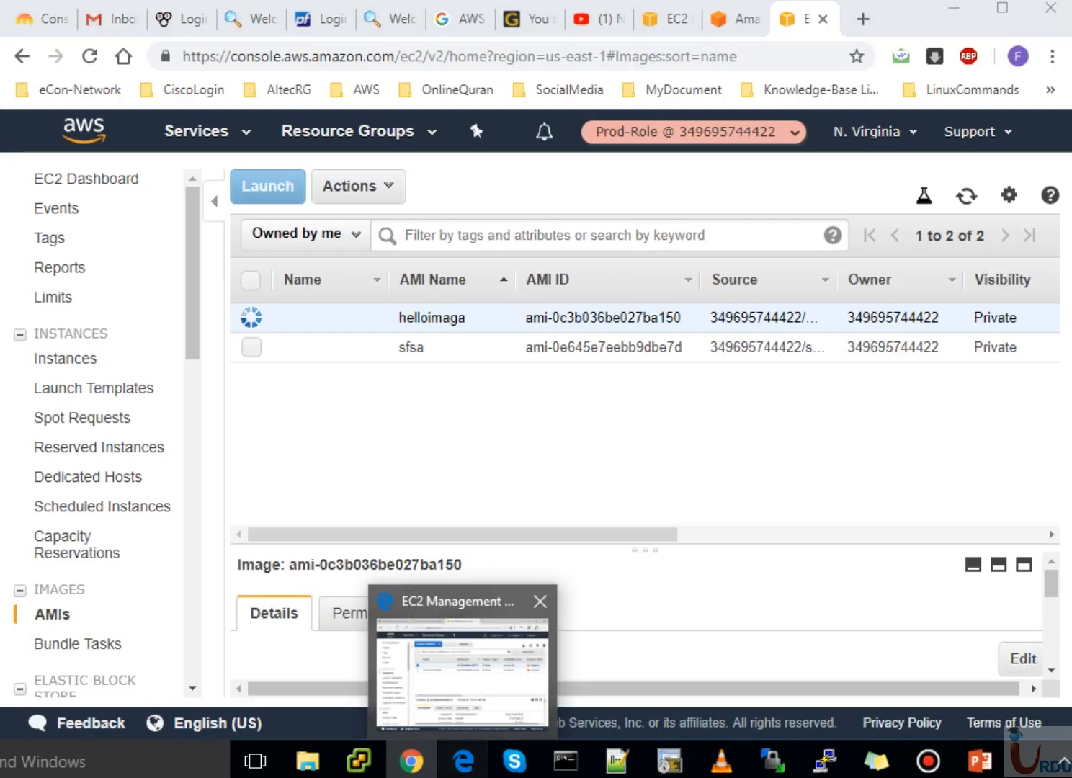
pyautogui.click(463, 760)
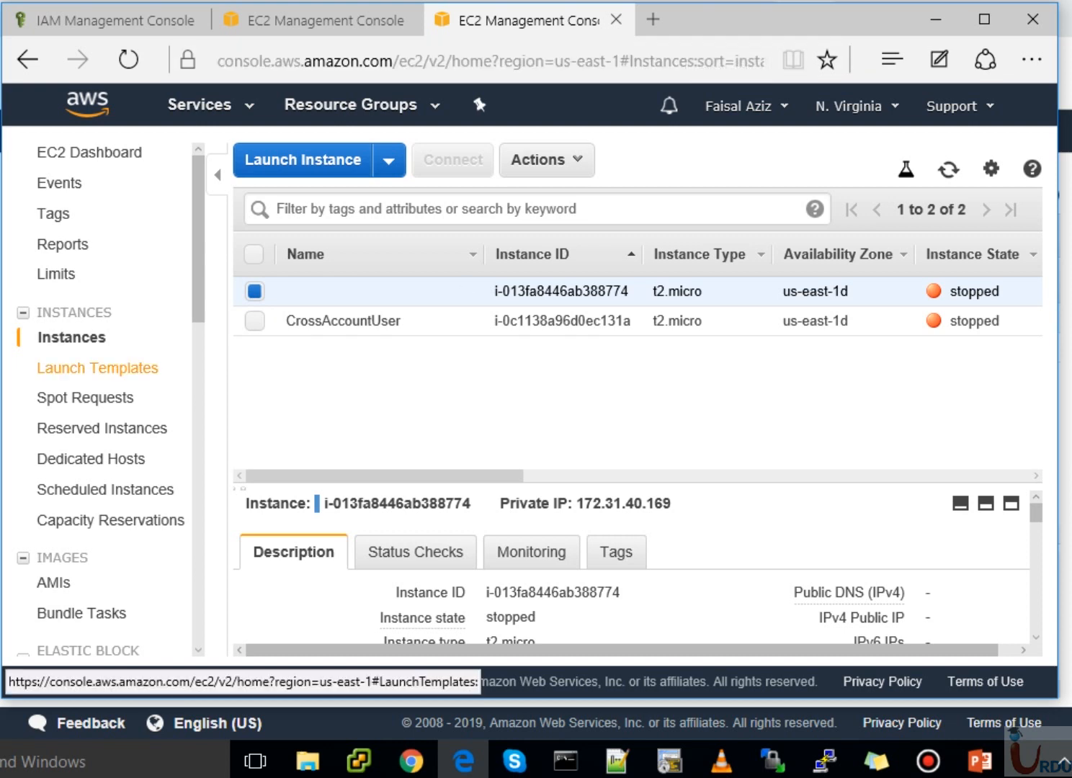
pyautogui.click(199, 104)
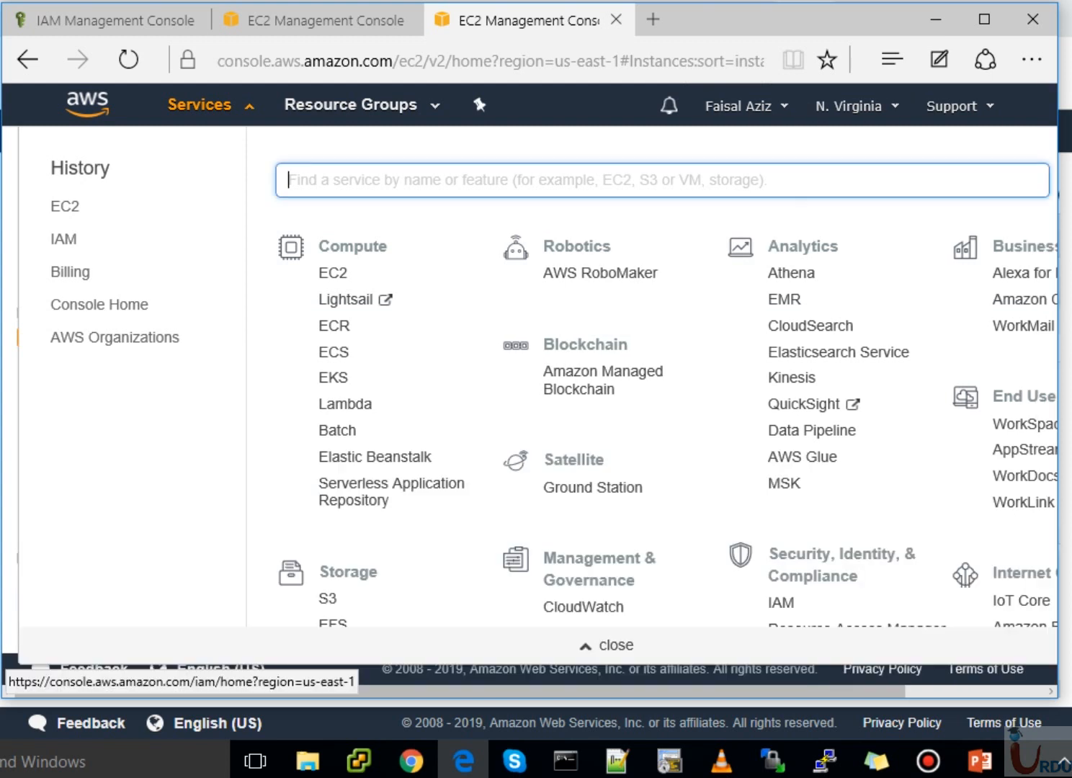
pyautogui.click(63, 238)
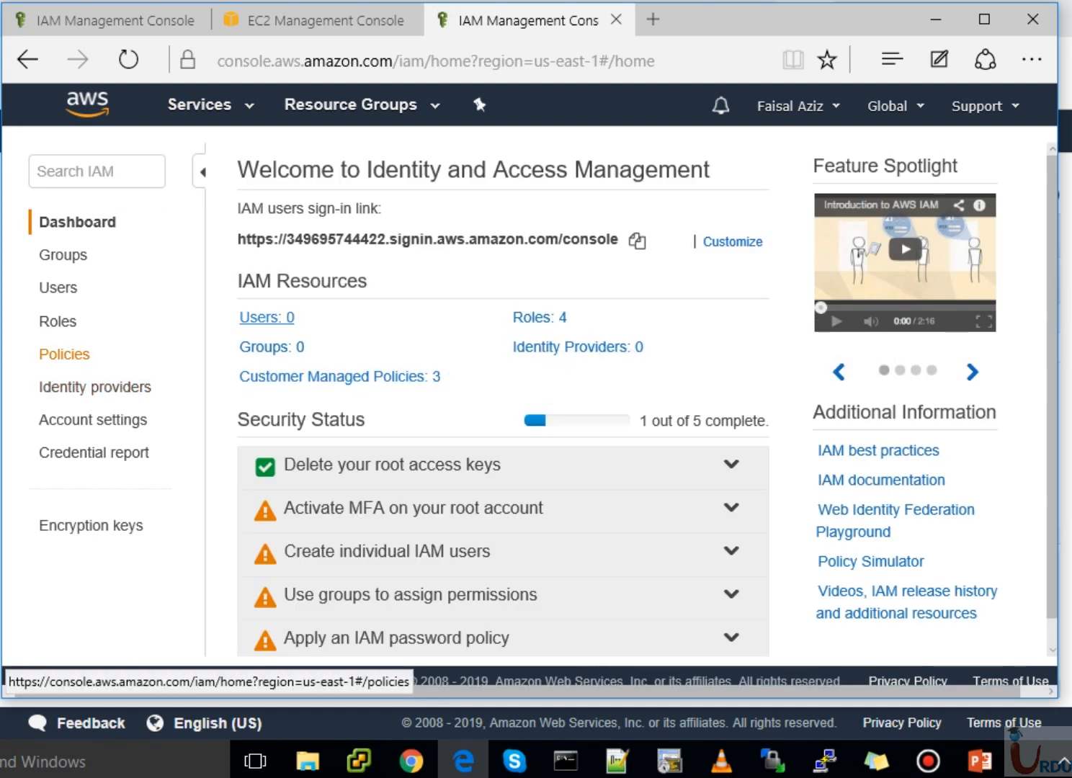
pyautogui.click(66, 354)
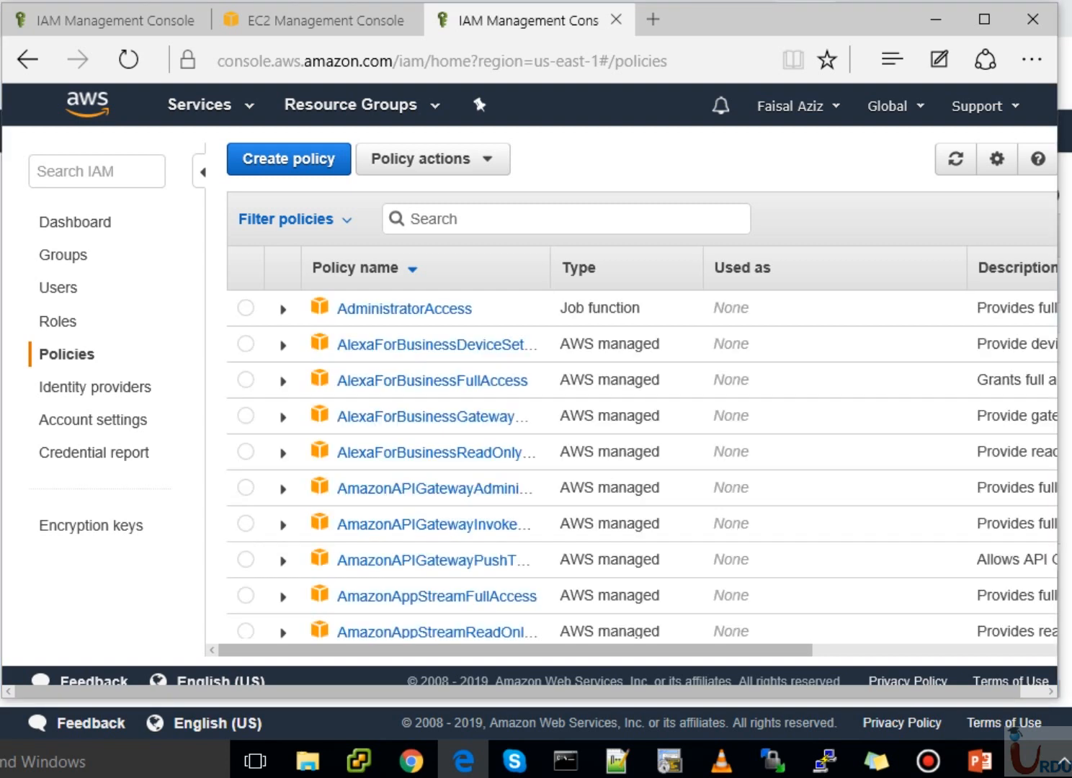
pyautogui.write('prod')
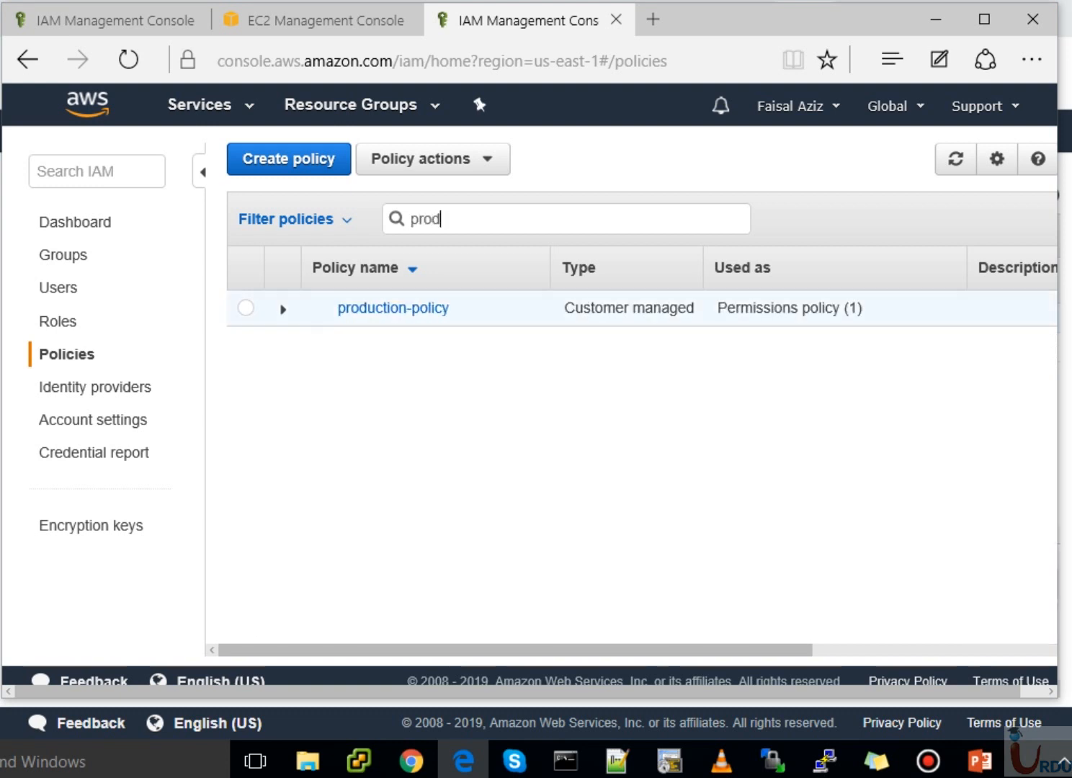
pyautogui.click(393, 309)
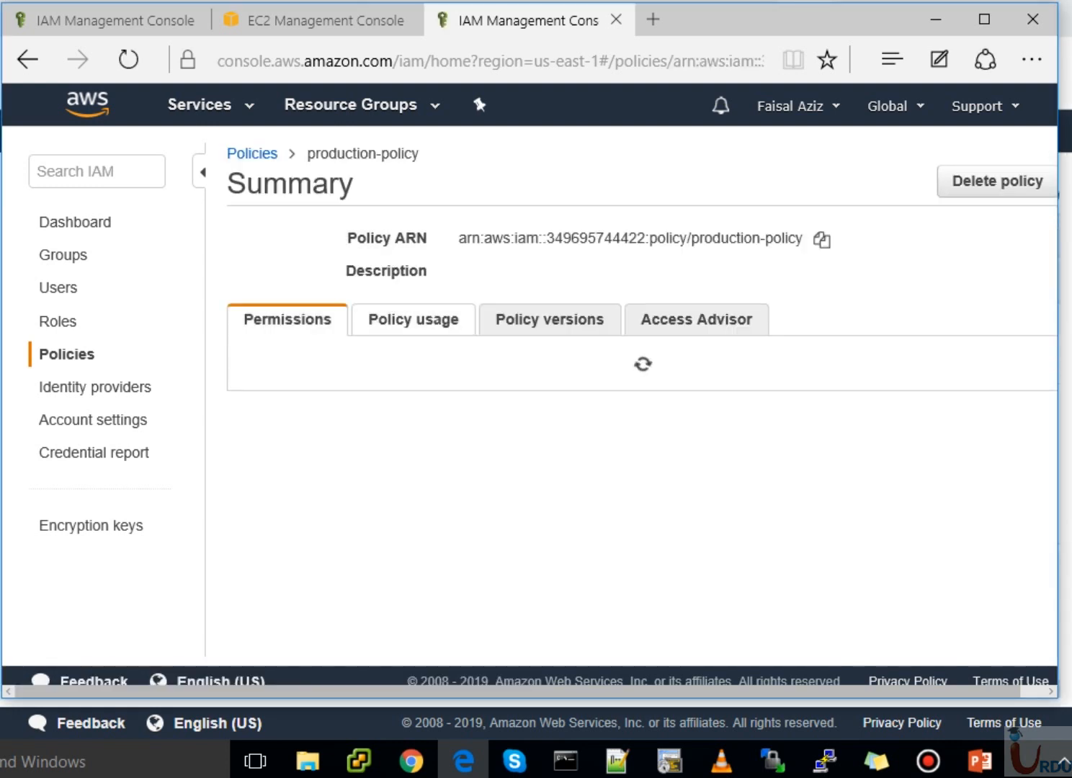
# Edit production-policy as JSON and remove the ec2:CreateImage action together with the comma left after ec2:DescribeInstances.
pyautogui.click(554, 369)
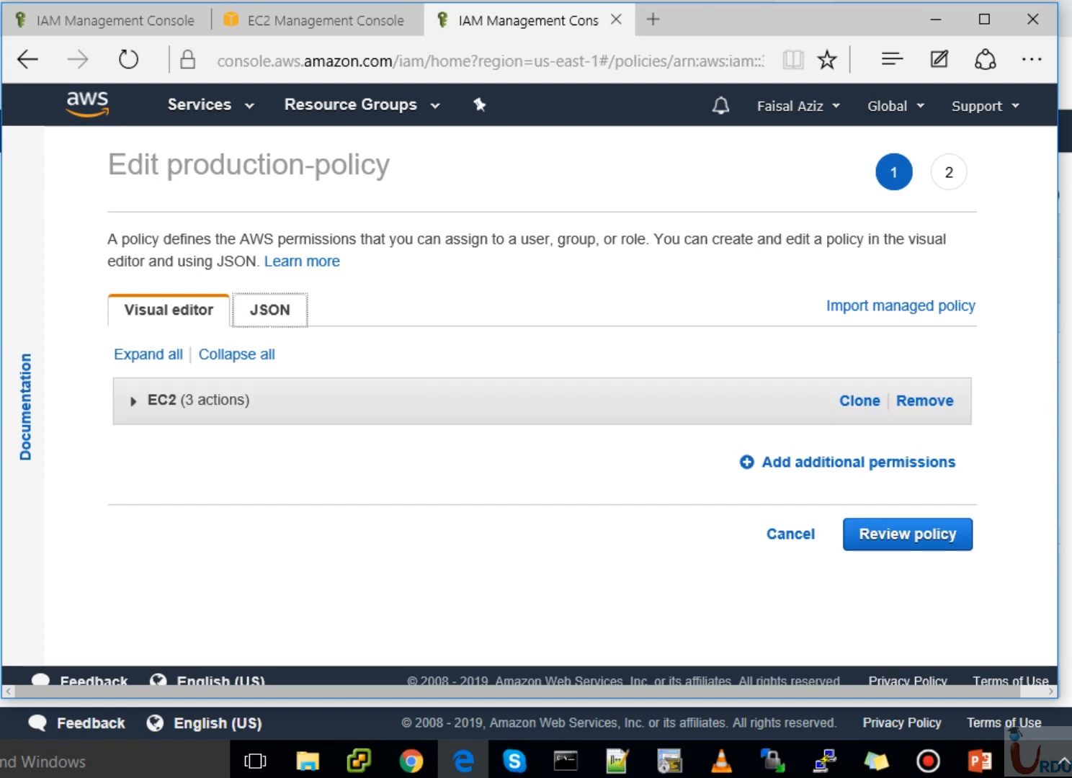
pyautogui.click(269, 310)
pyautogui.scroll(-1, 531, 443)
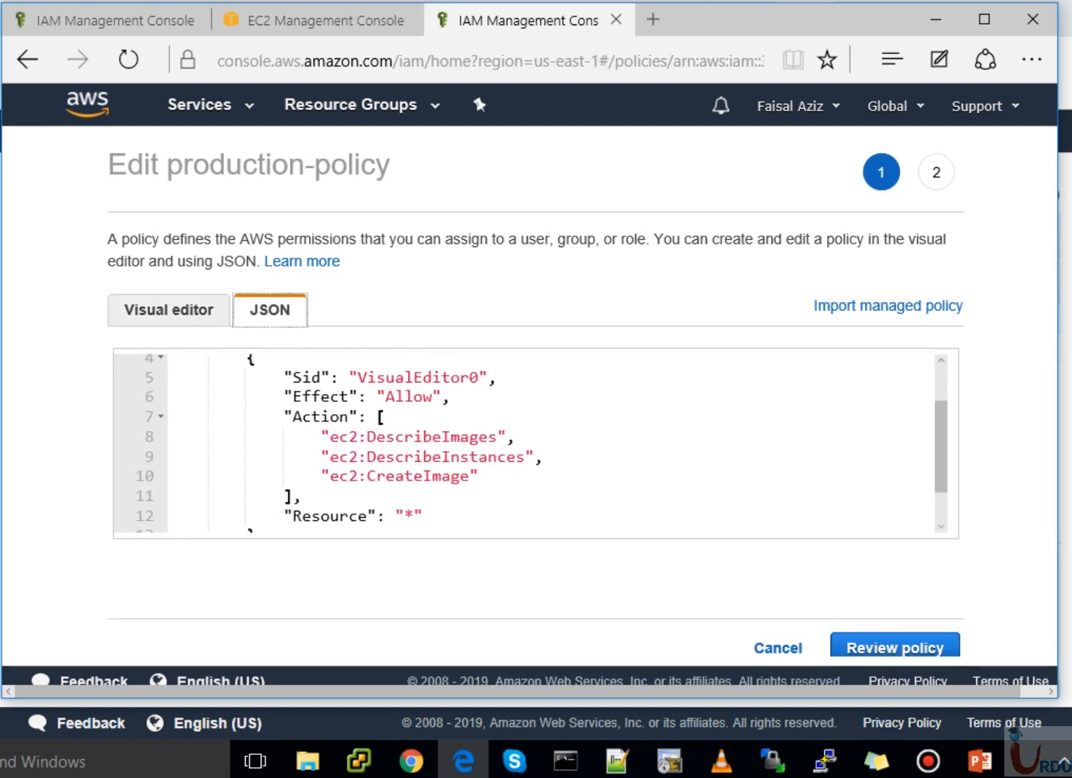
pyautogui.moveTo(472, 476); pyautogui.dragTo(358, 476)
pyautogui.moveTo(479, 476); pyautogui.dragTo(317, 476)
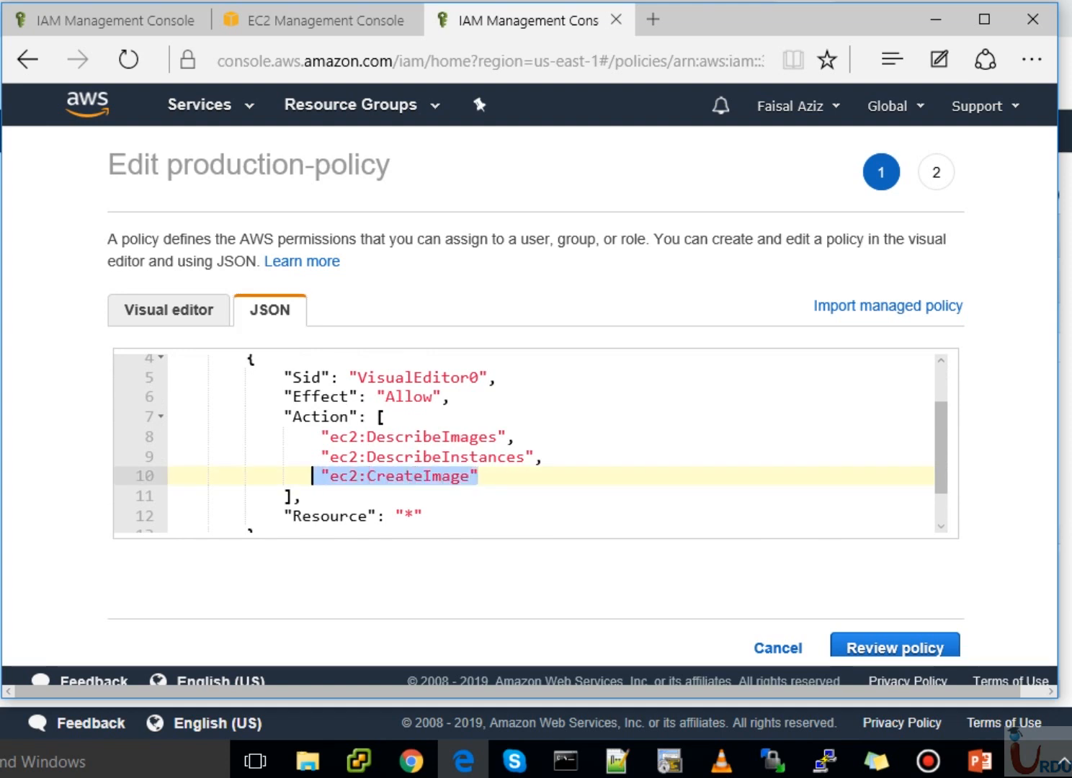
pyautogui.press('BackSpace')
pyautogui.press('BackSpace')
pyautogui.press('BackSpace')
pyautogui.press('BackSpace')
pyautogui.press('BackSpace')
pyautogui.press('BackSpace')
pyautogui.press('BackSpace')
pyautogui.press('BackSpace')
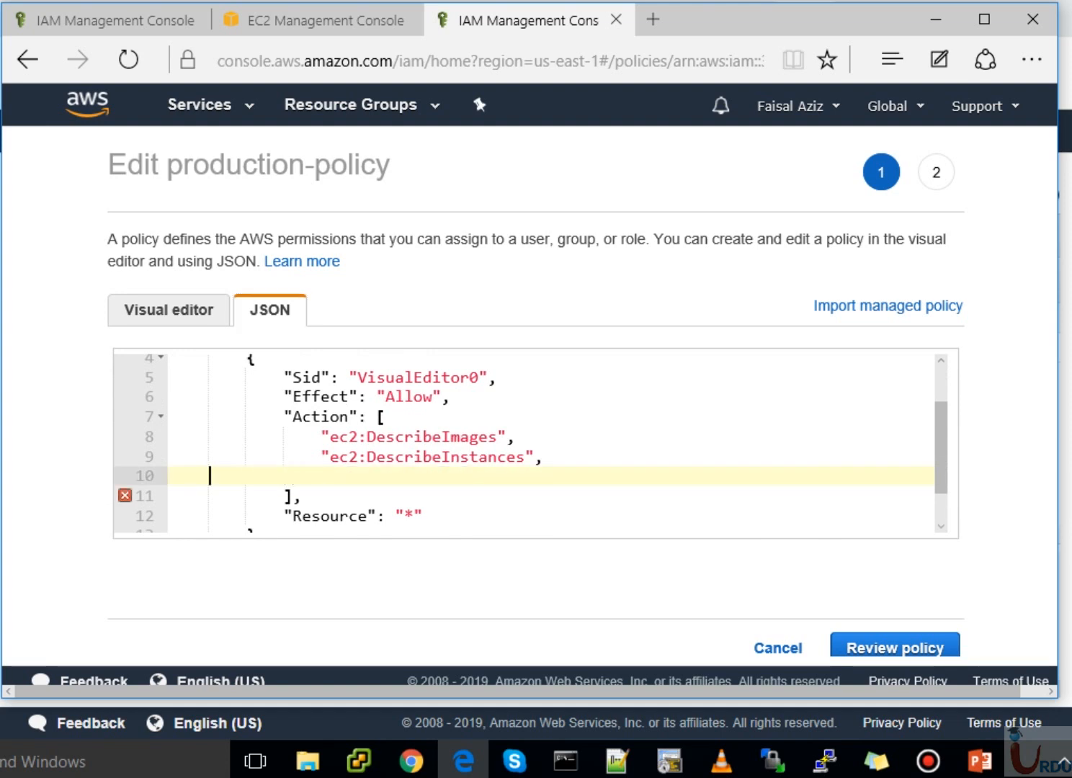
pyautogui.press('BackSpace')
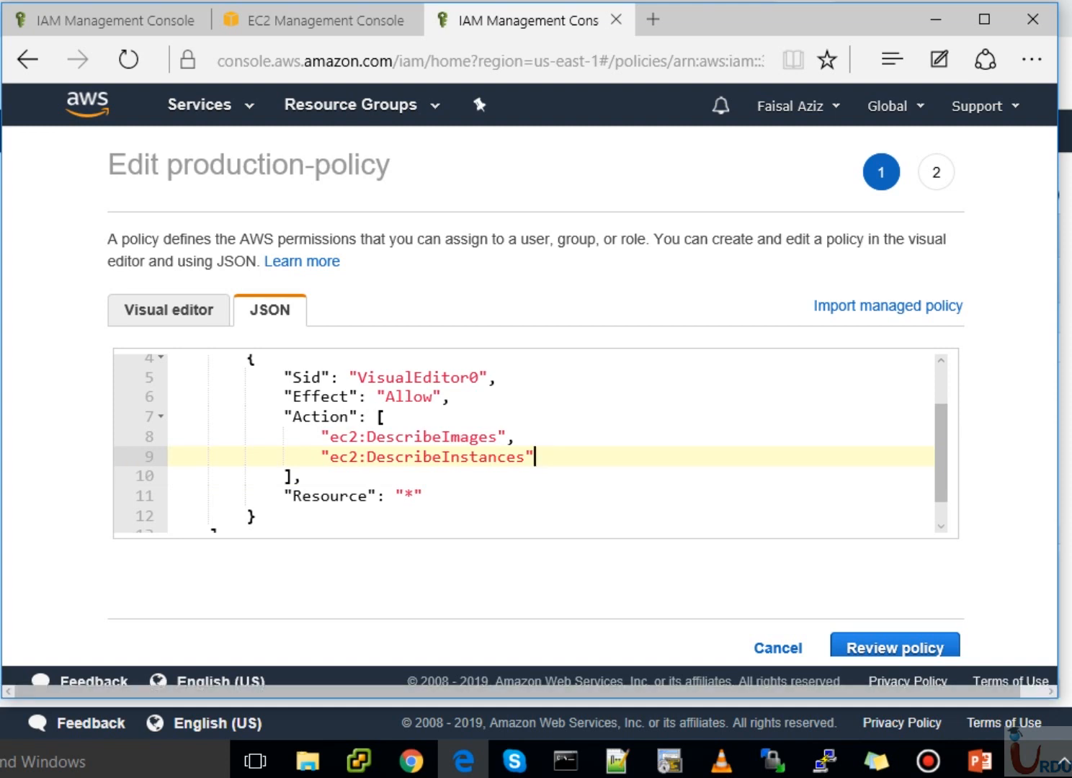
# Review and save the production-policy changes, and check the remaining actions in the saved JSON.
pyautogui.click(895, 647)
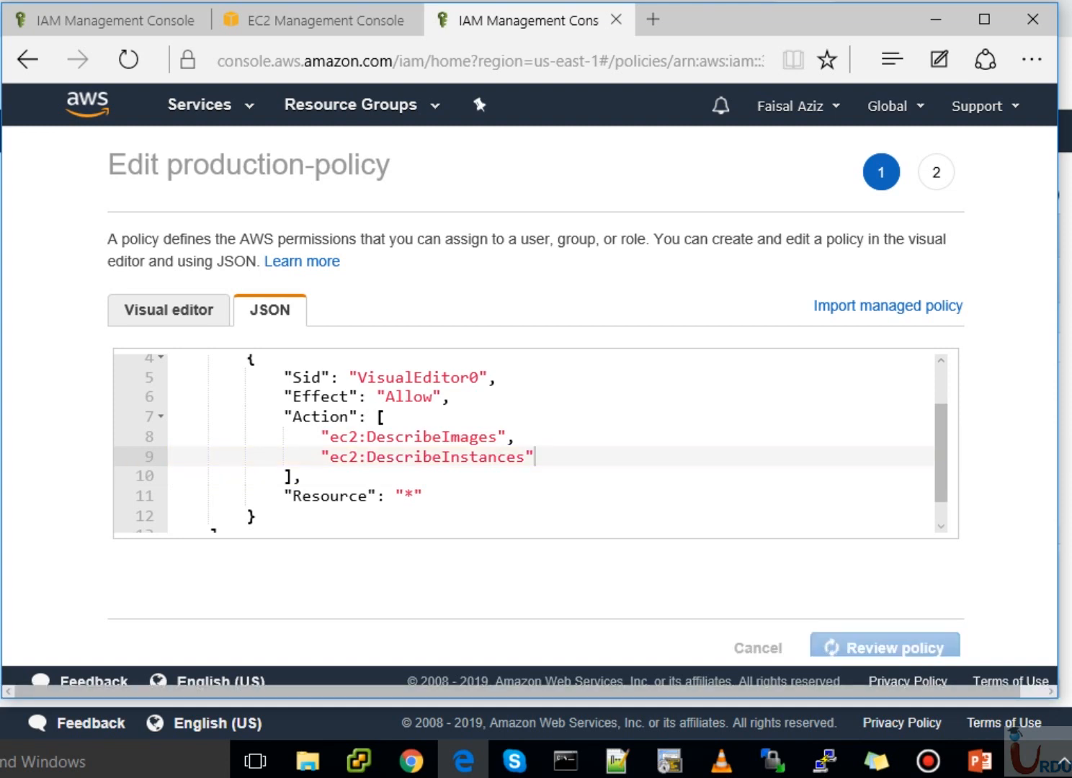
pyautogui.click(895, 651)
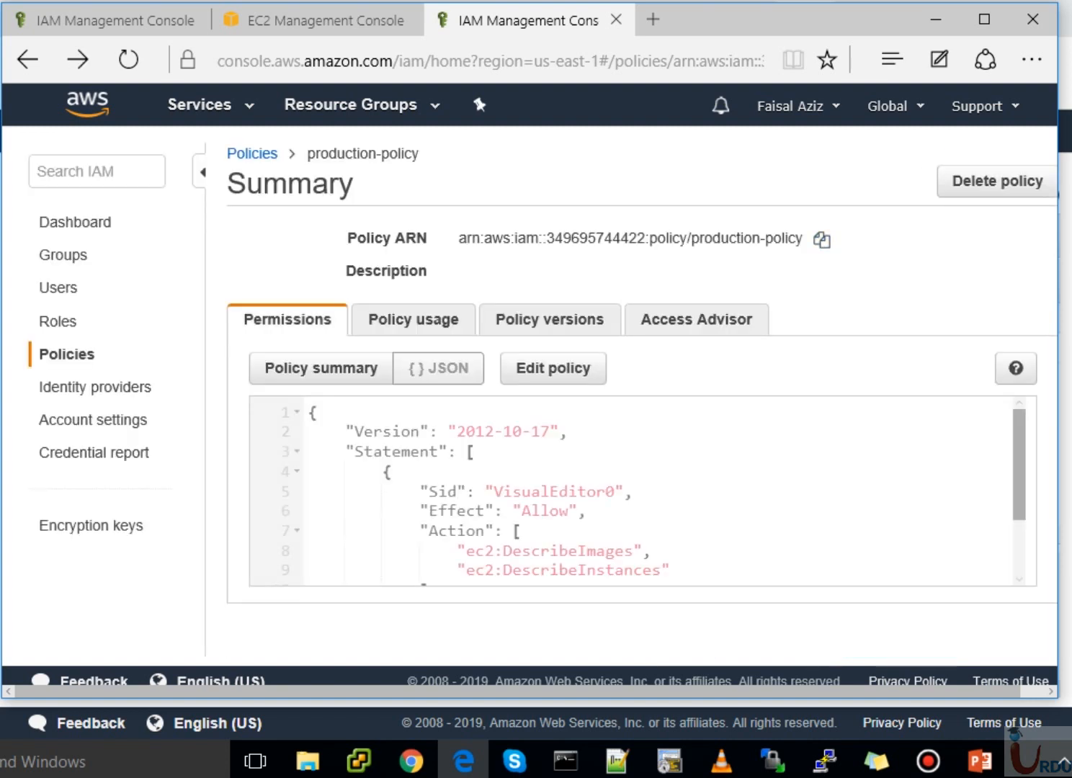
pyautogui.scroll(-1, 634, 490)
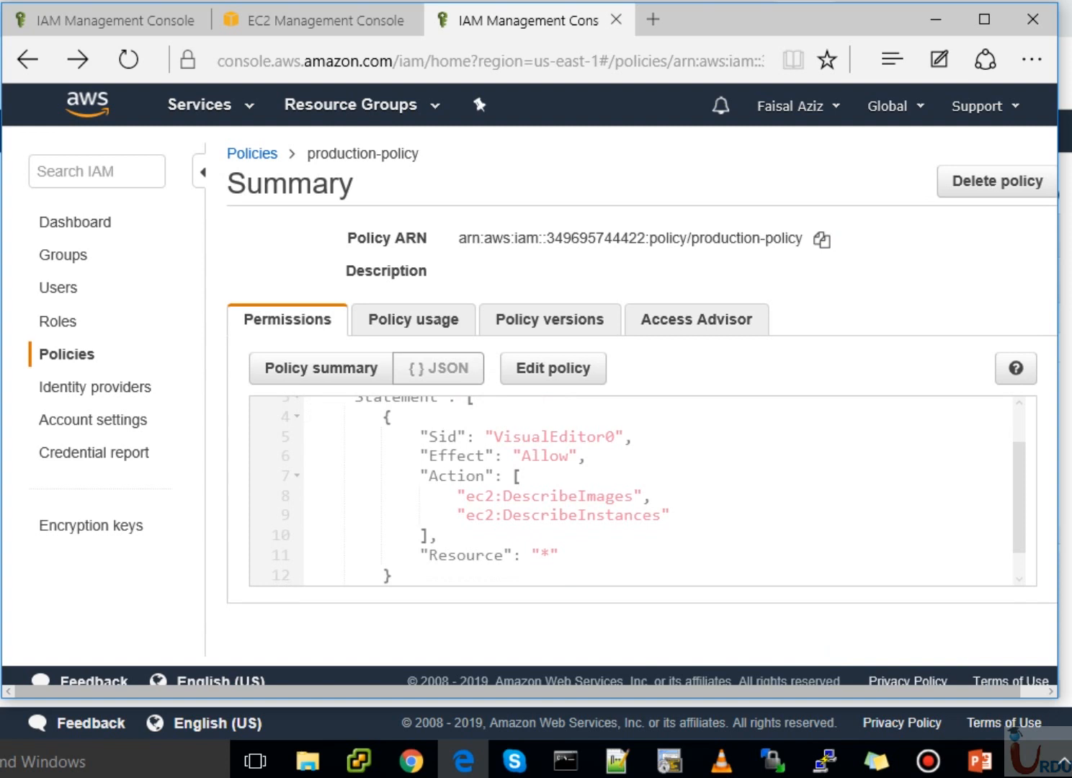
pyautogui.moveTo(800, 20); pyautogui.dragTo(803, 44)
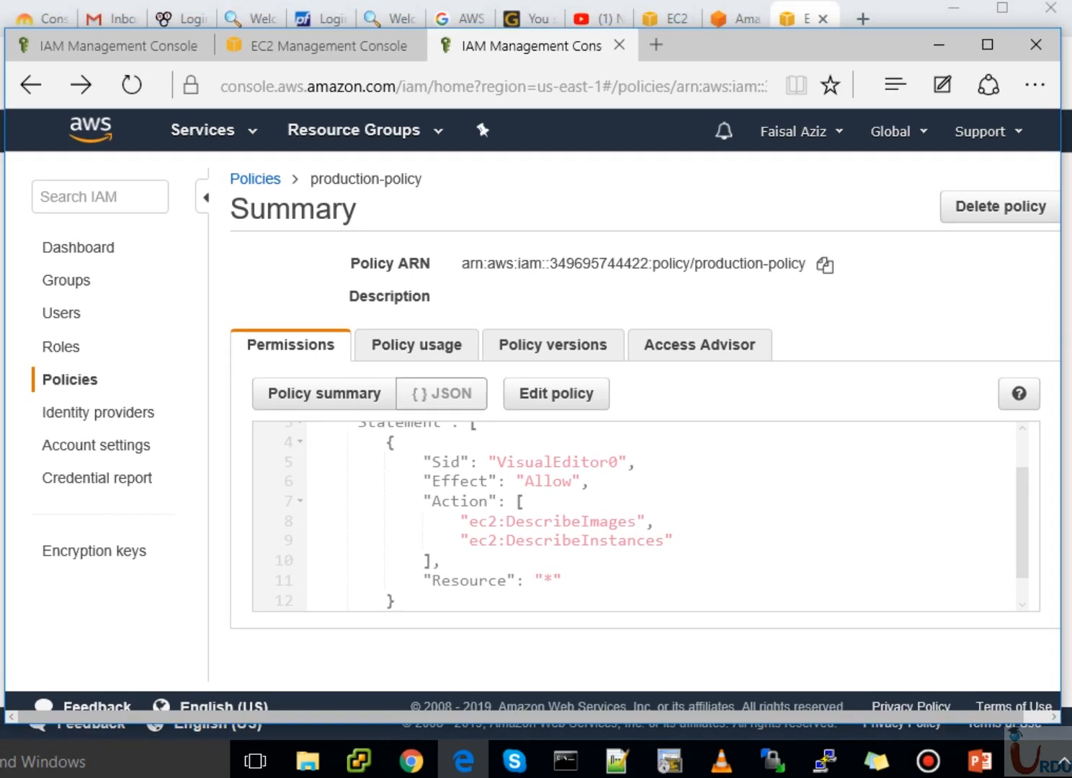
# Return to the Chrome window using Prod-Role, reload the EC2 console and show the instances list.
pyautogui.click(939, 44)
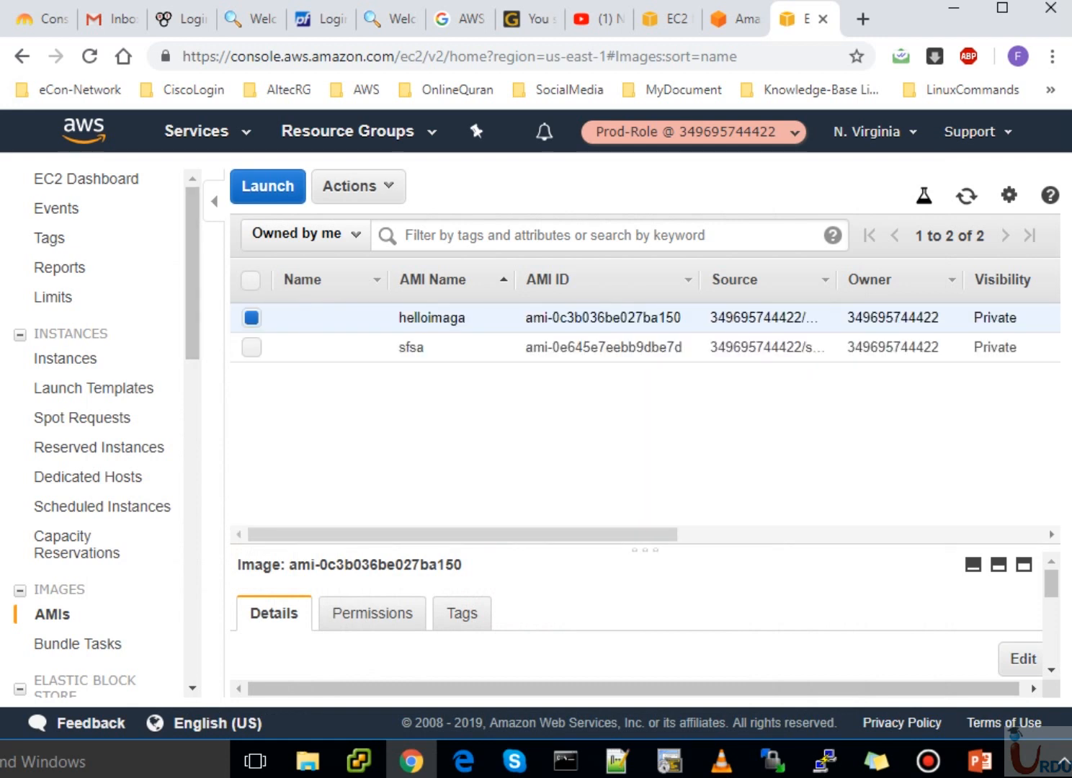
pyautogui.click(89, 56)
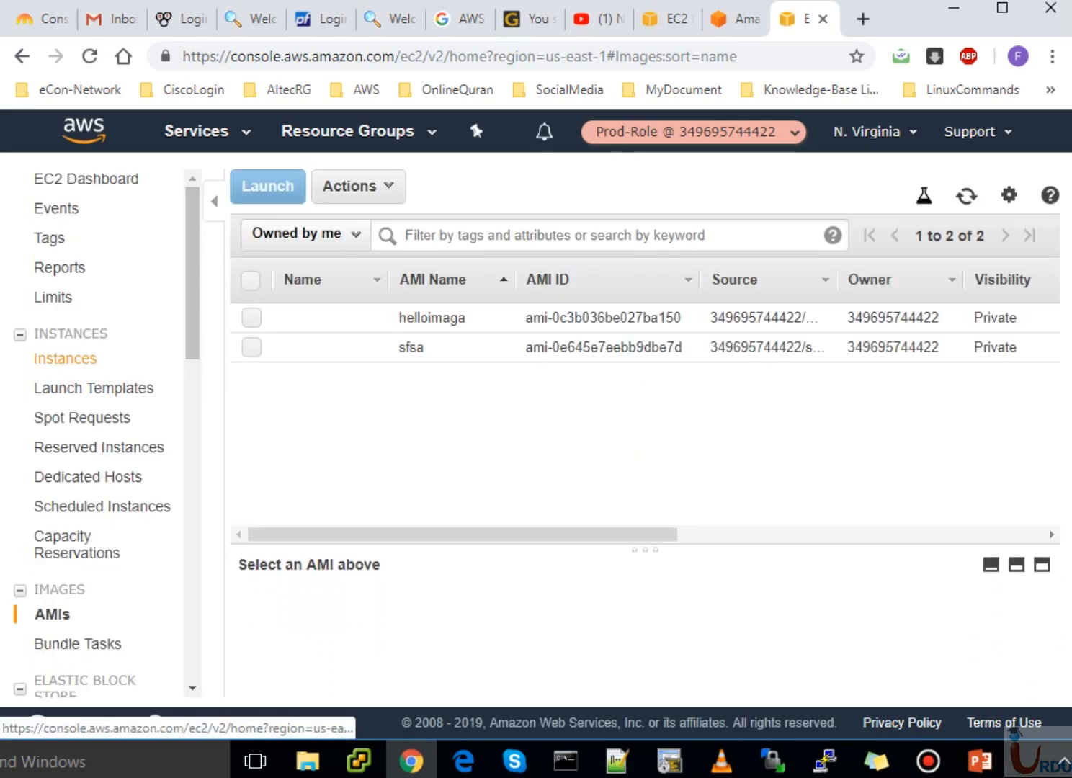
pyautogui.click(65, 359)
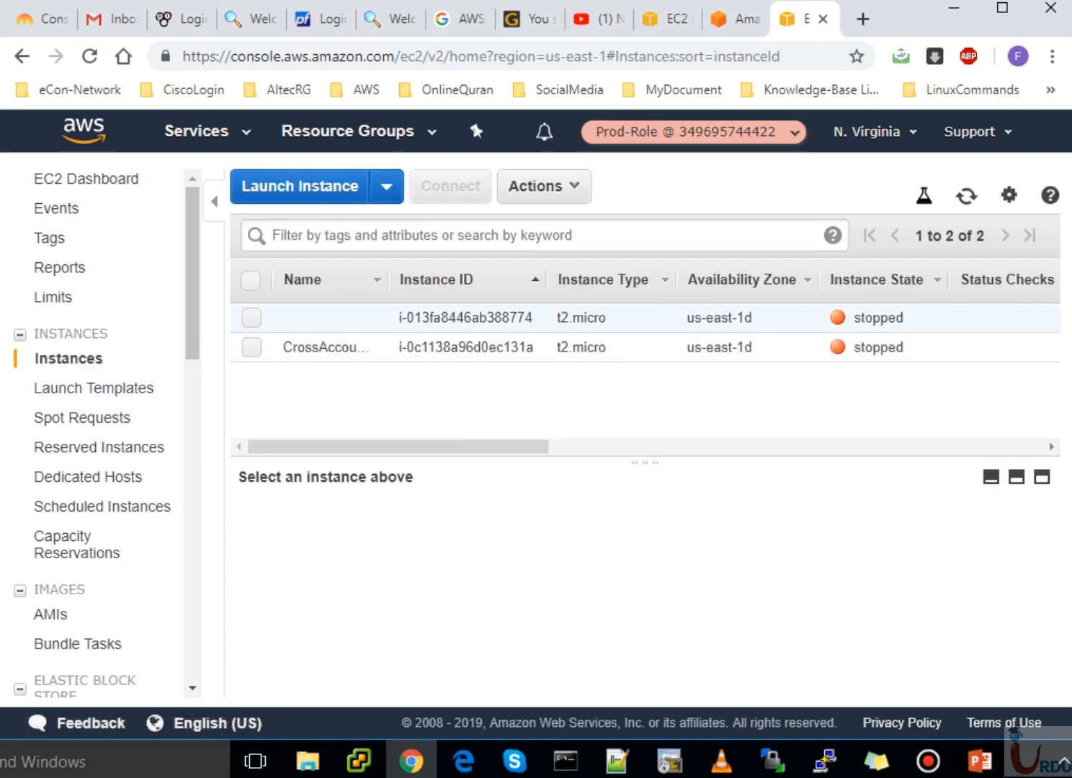
# Try to create an image named fds from the unnamed stopped t2.micro instance, then close the image dialog.
pyautogui.click(251, 317)
pyautogui.click(535, 186)
pyautogui.moveTo(548, 377)
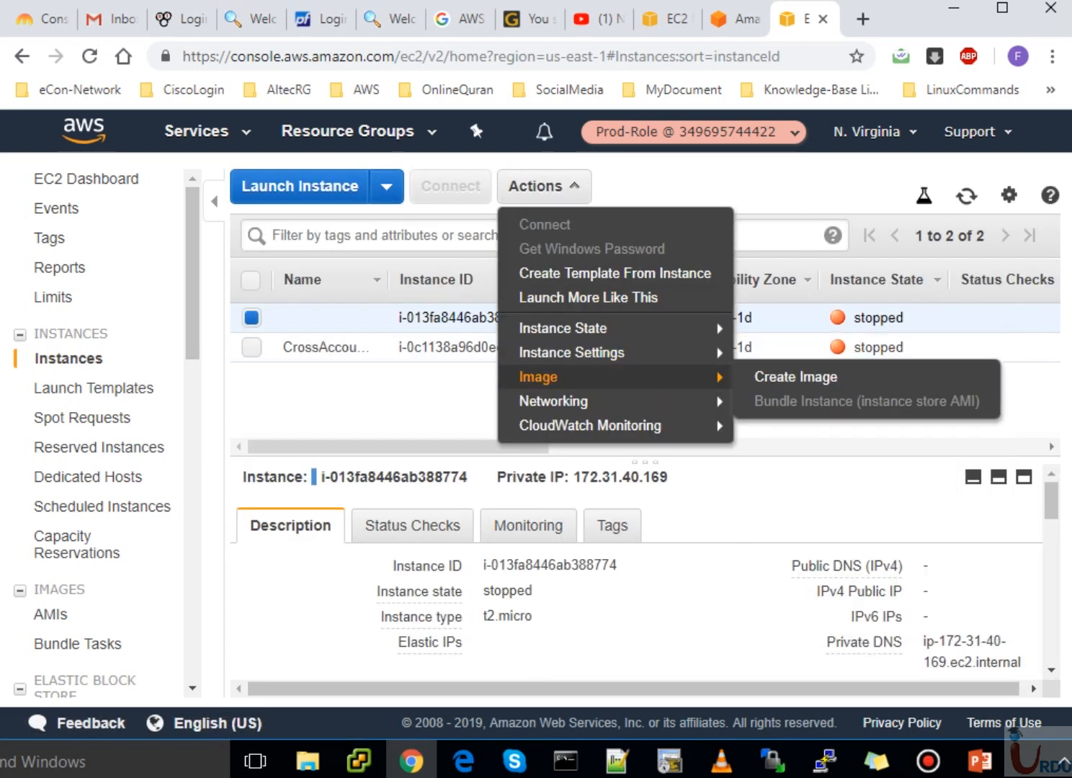
pyautogui.click(795, 377)
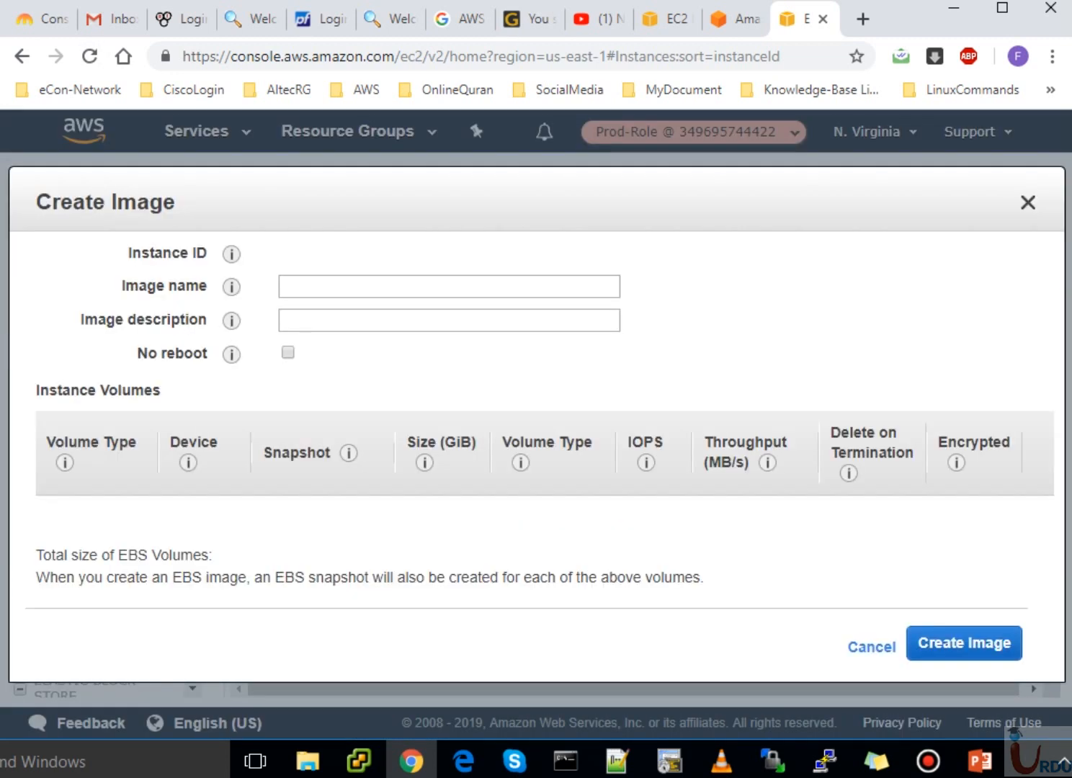
pyautogui.click(449, 286)
pyautogui.write('fds')
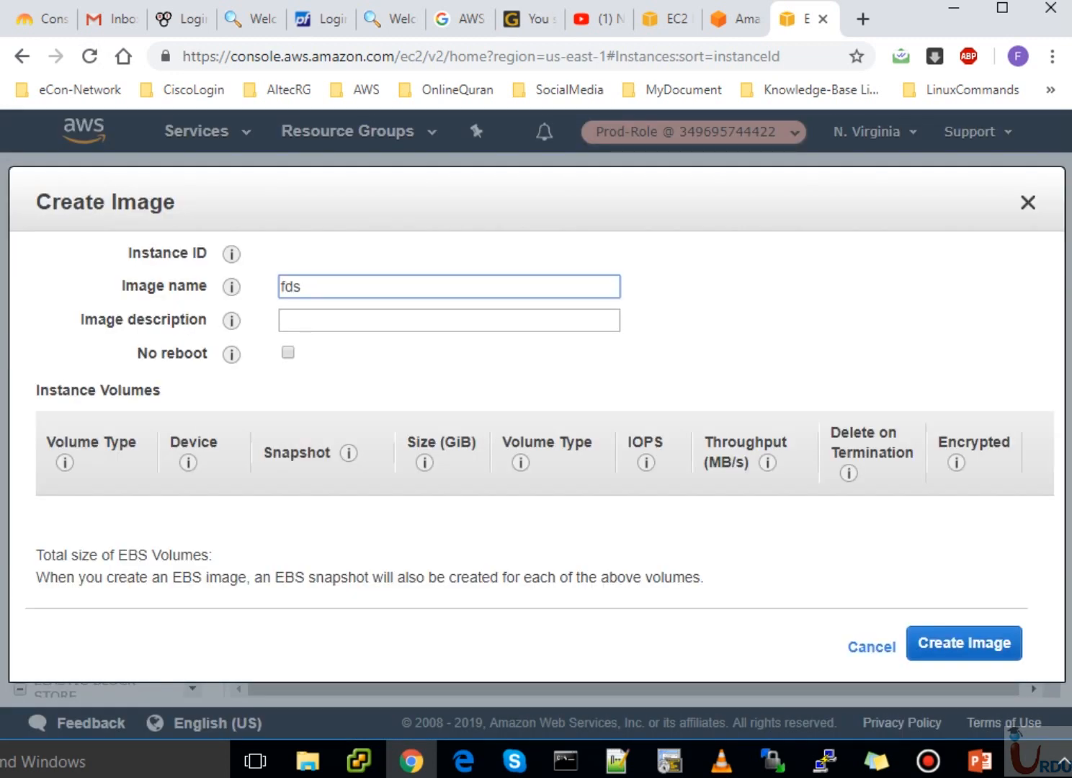
pyautogui.click(964, 643)
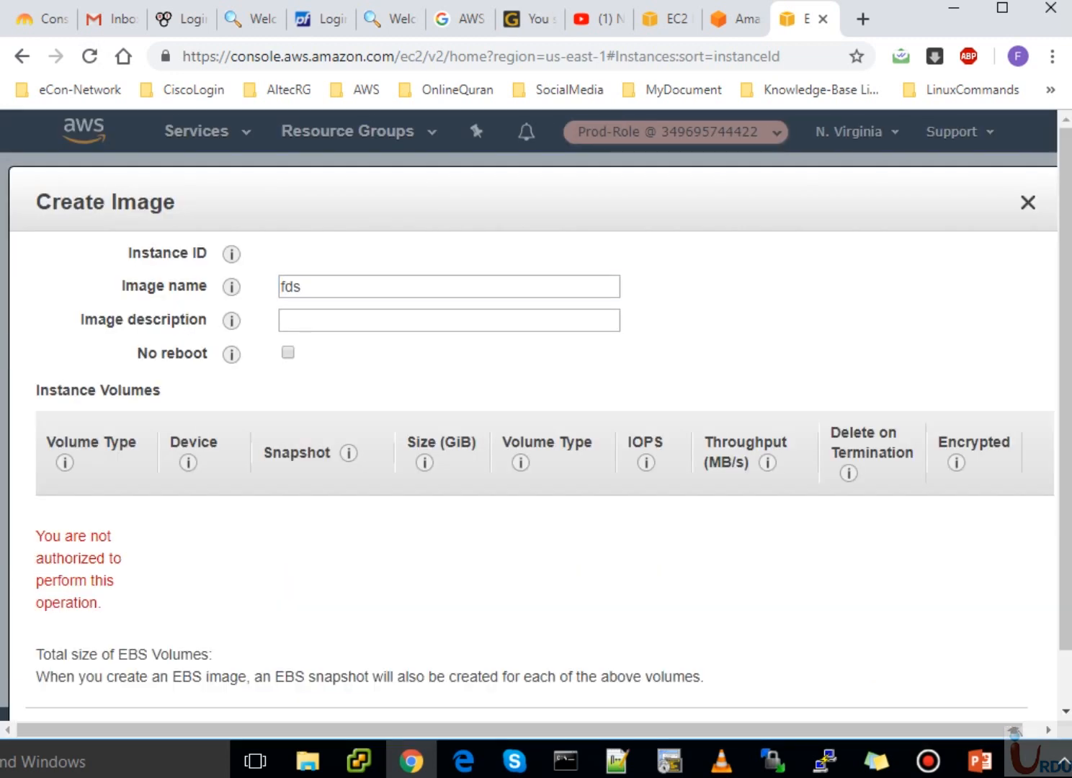
pyautogui.moveTo(36, 536); pyautogui.dragTo(102, 602)
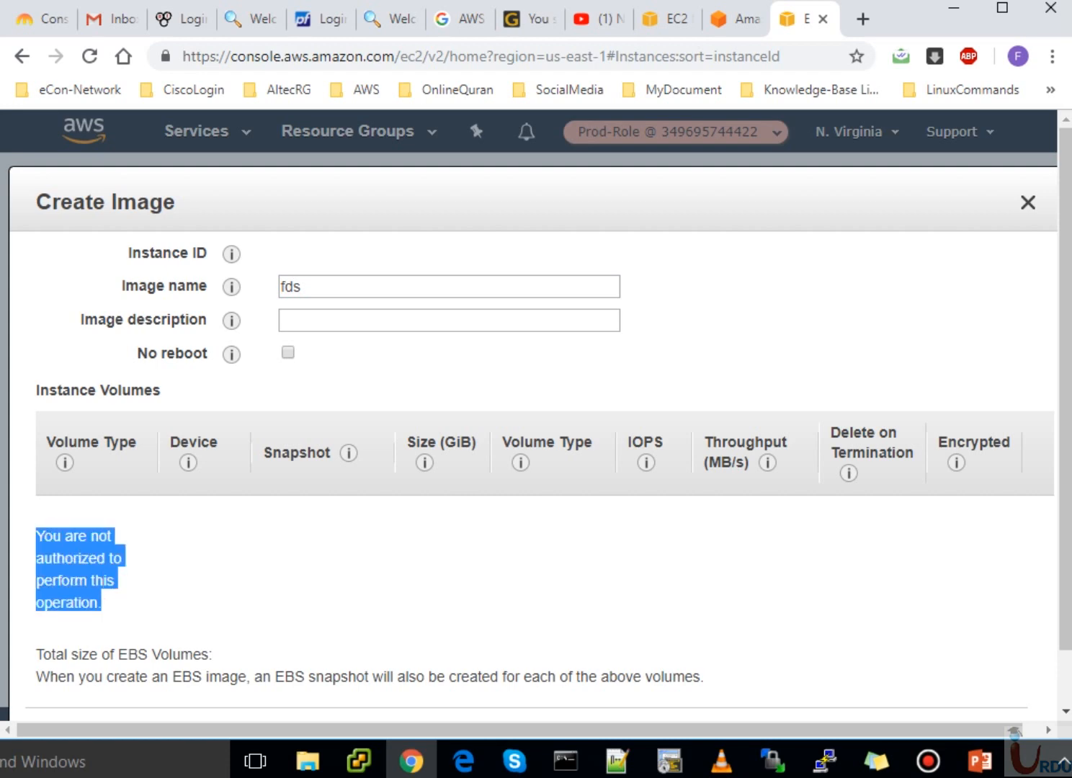
pyautogui.press('Escape')
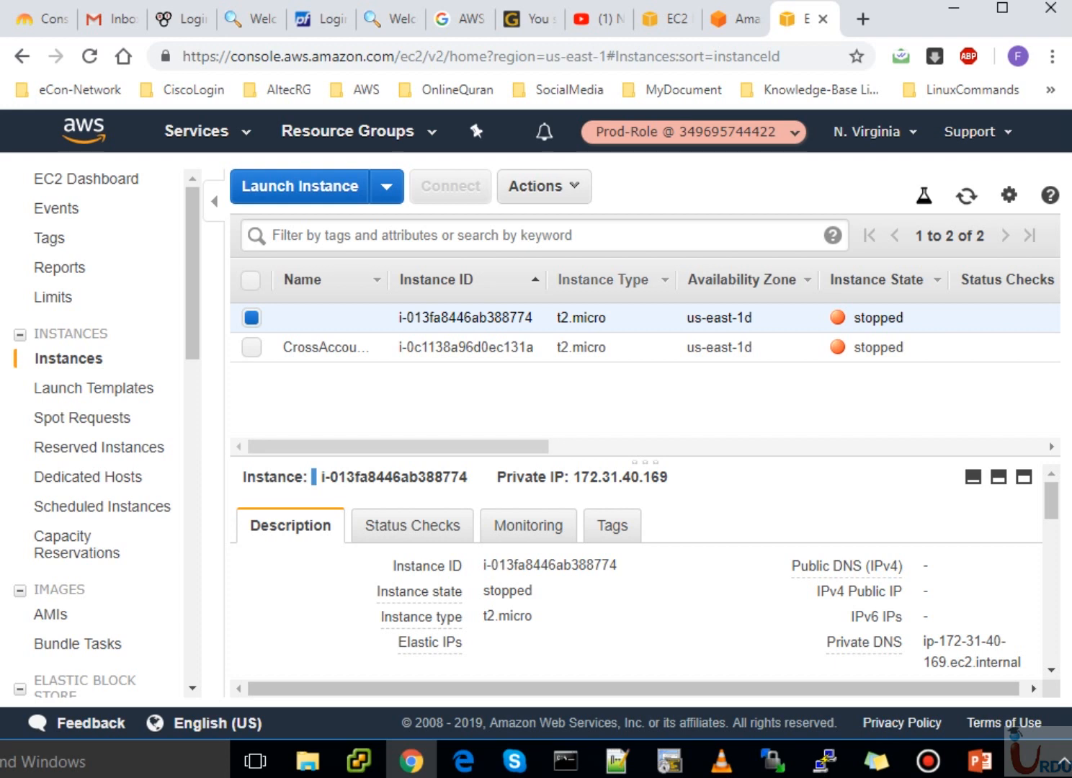
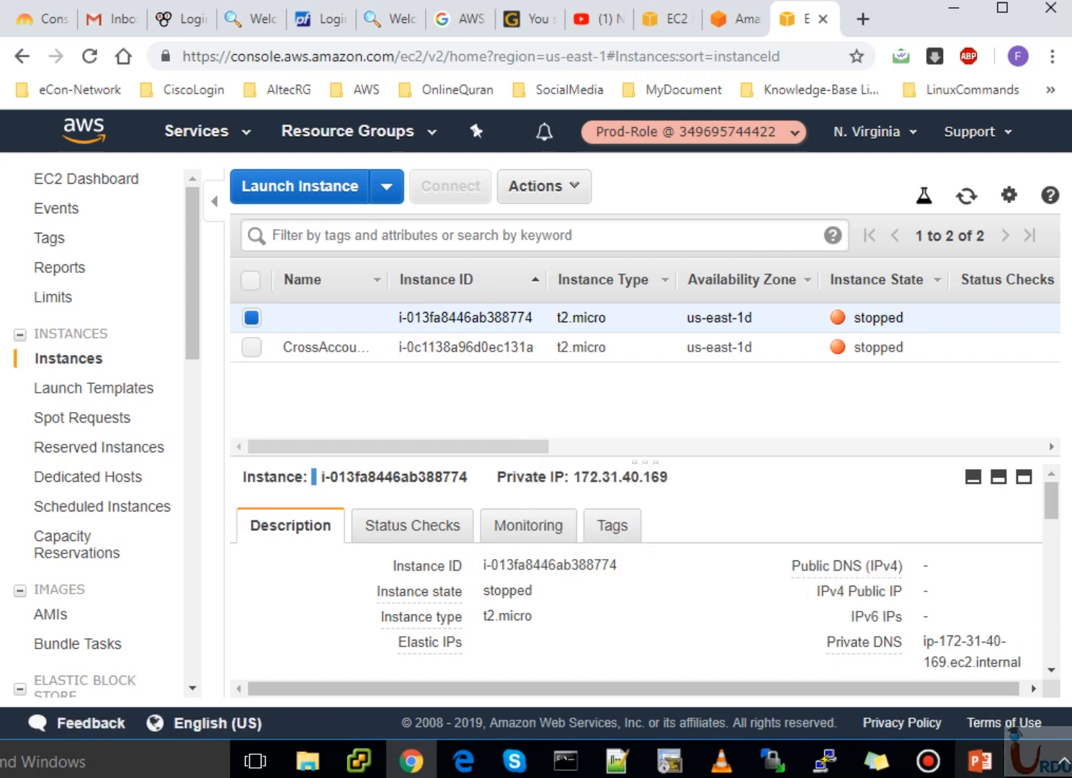
# Check the cross-account configuration steps in the PowerPoint slide, then return to the AWS console and sign out.
pyautogui.hotkey('alt', 'Tab')
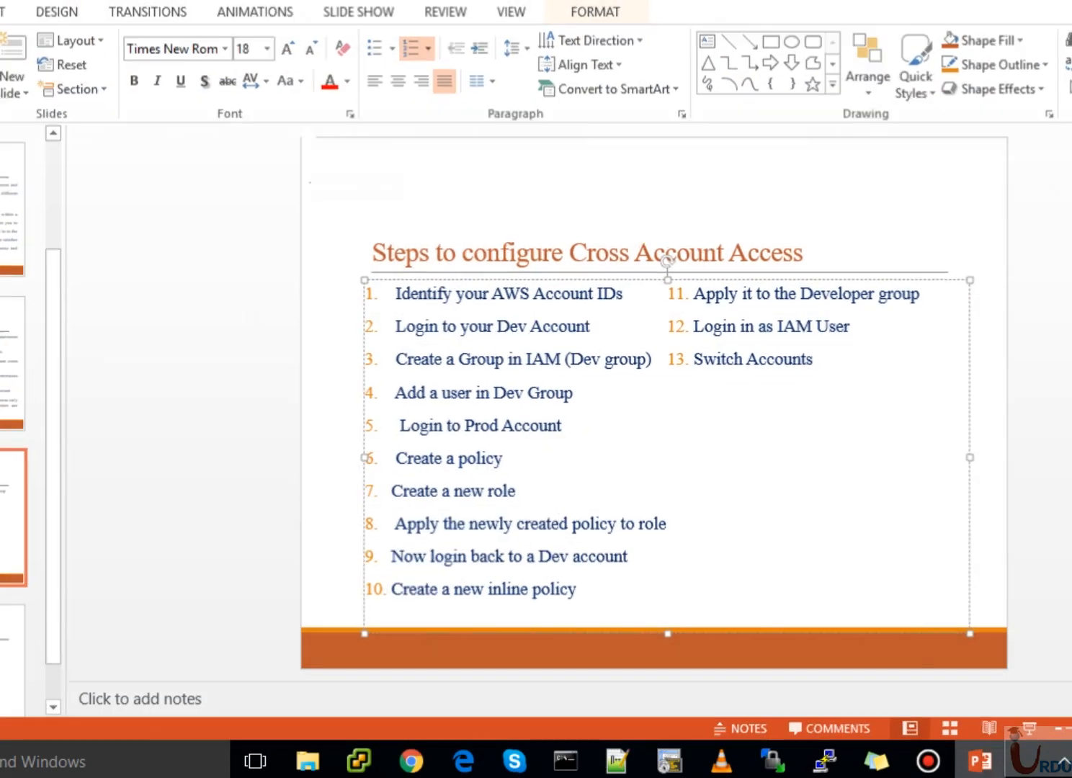
pyautogui.hotkey('alt', 'Tab')
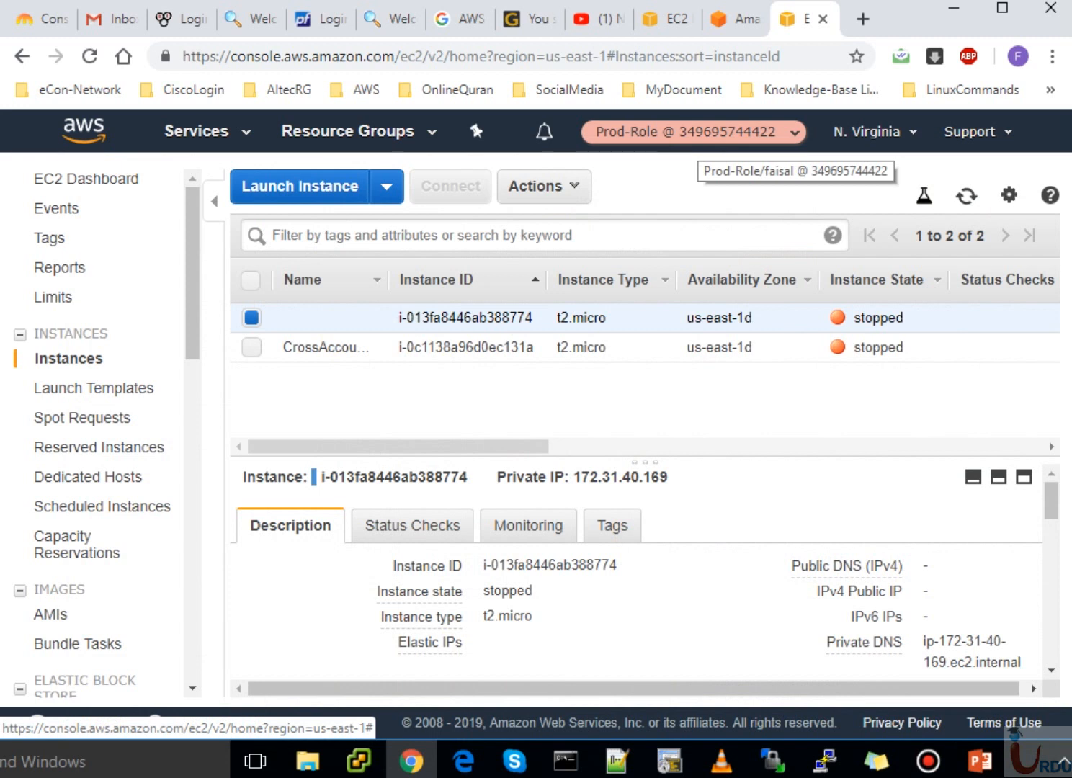
pyautogui.click(695, 132)
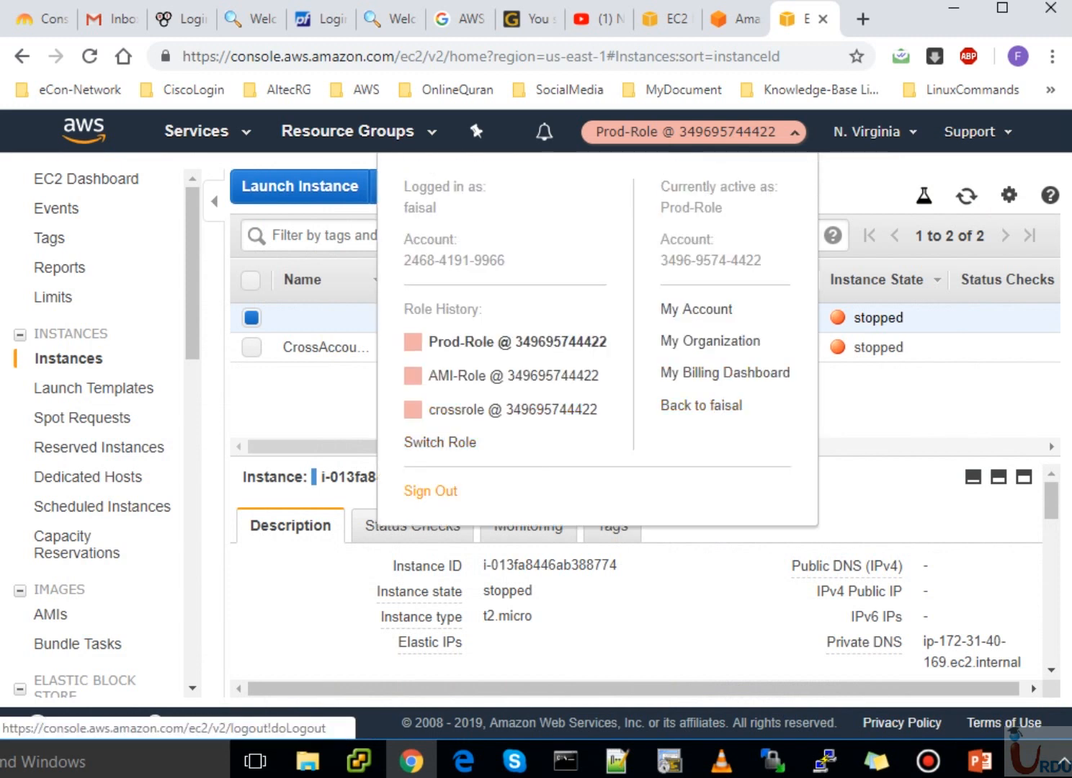
pyautogui.click(430, 490)
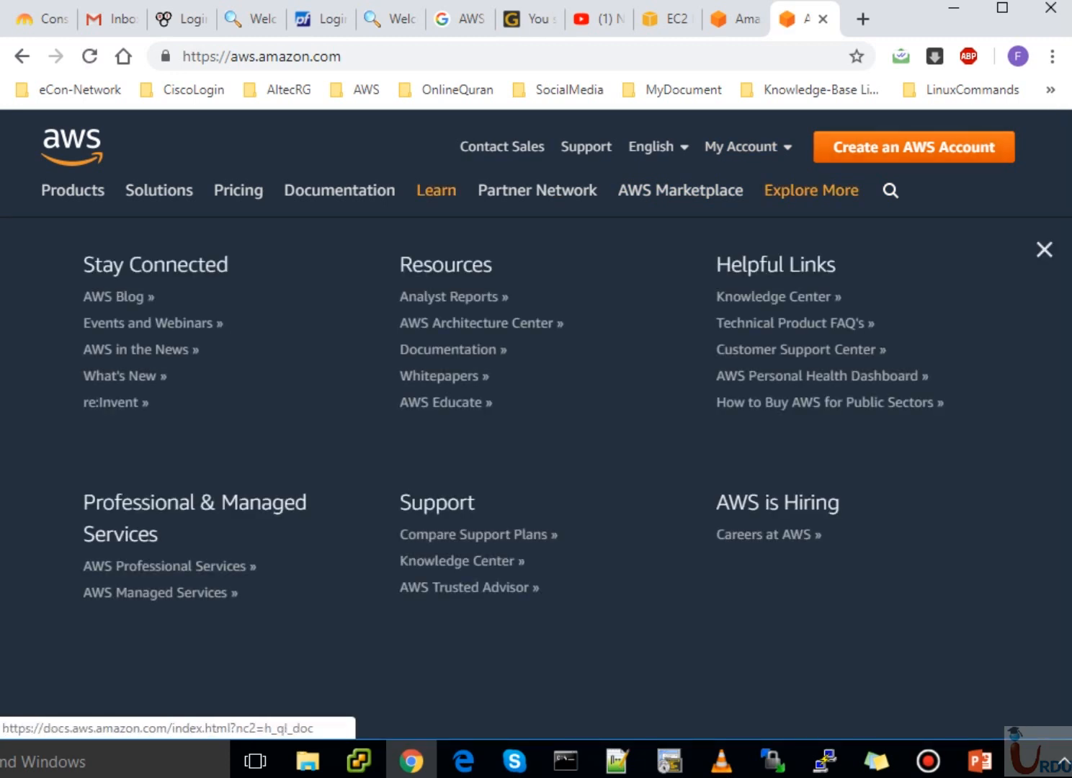
# Sign in to the AWS Management Console for the Dev account with the IAM user name and the account password.
pyautogui.moveTo(339, 190)
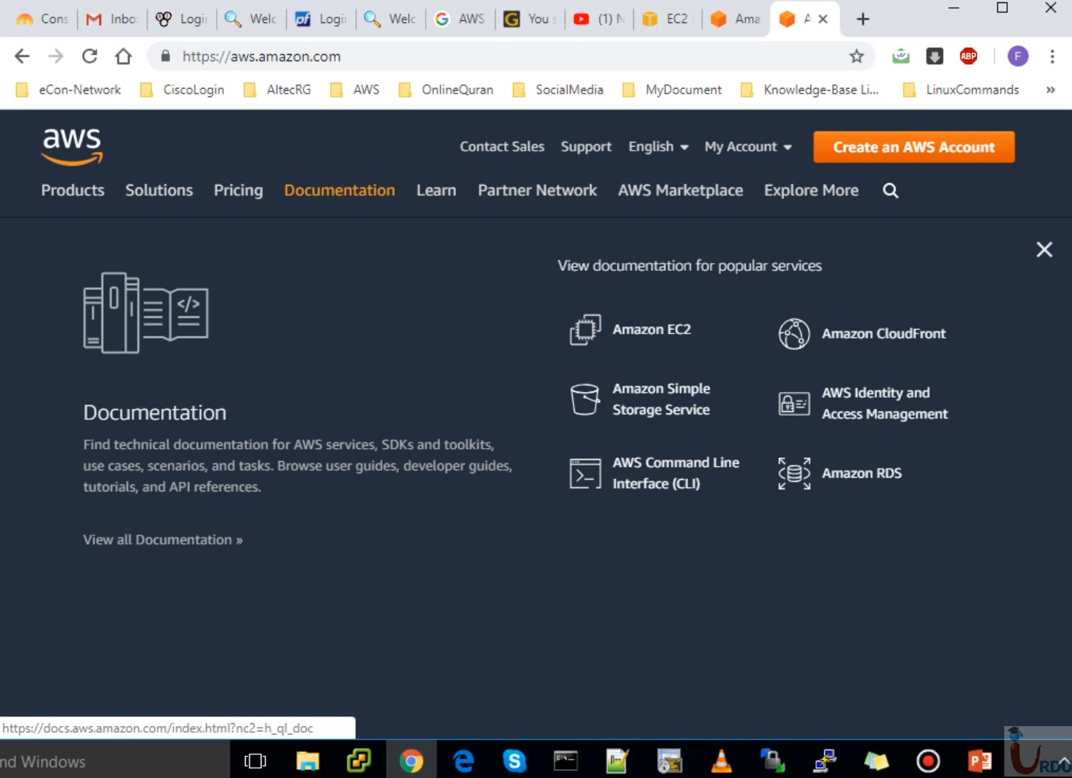
pyautogui.moveTo(743, 146)
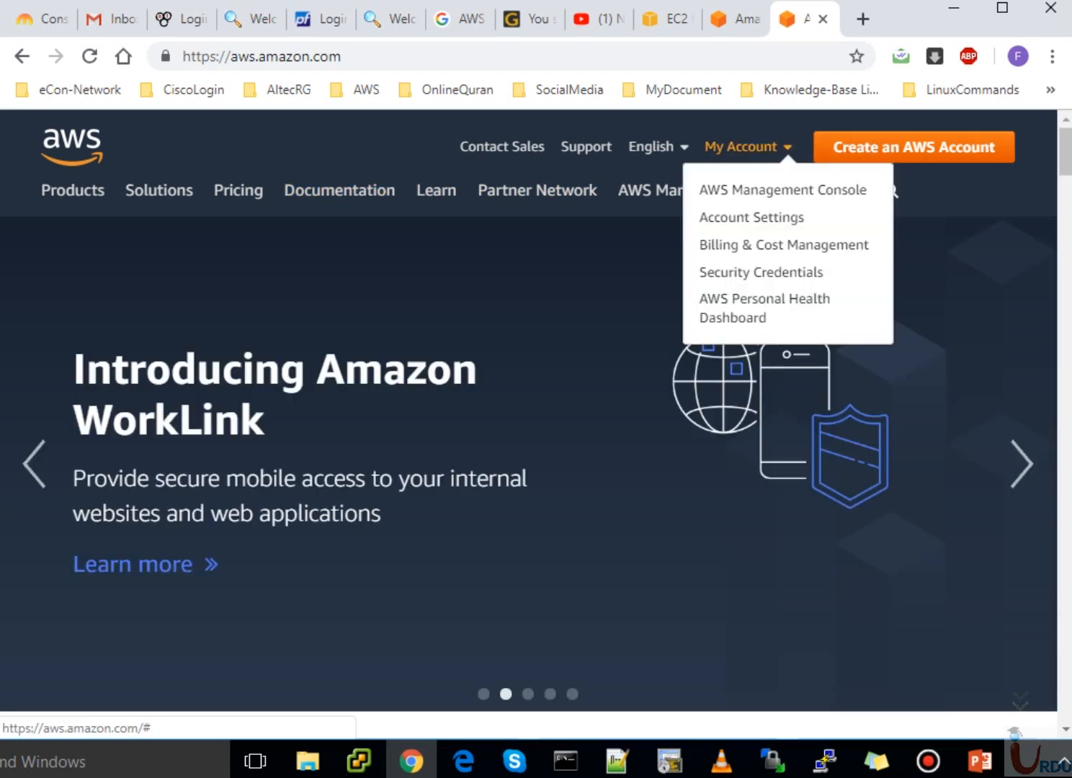
pyautogui.click(782, 190)
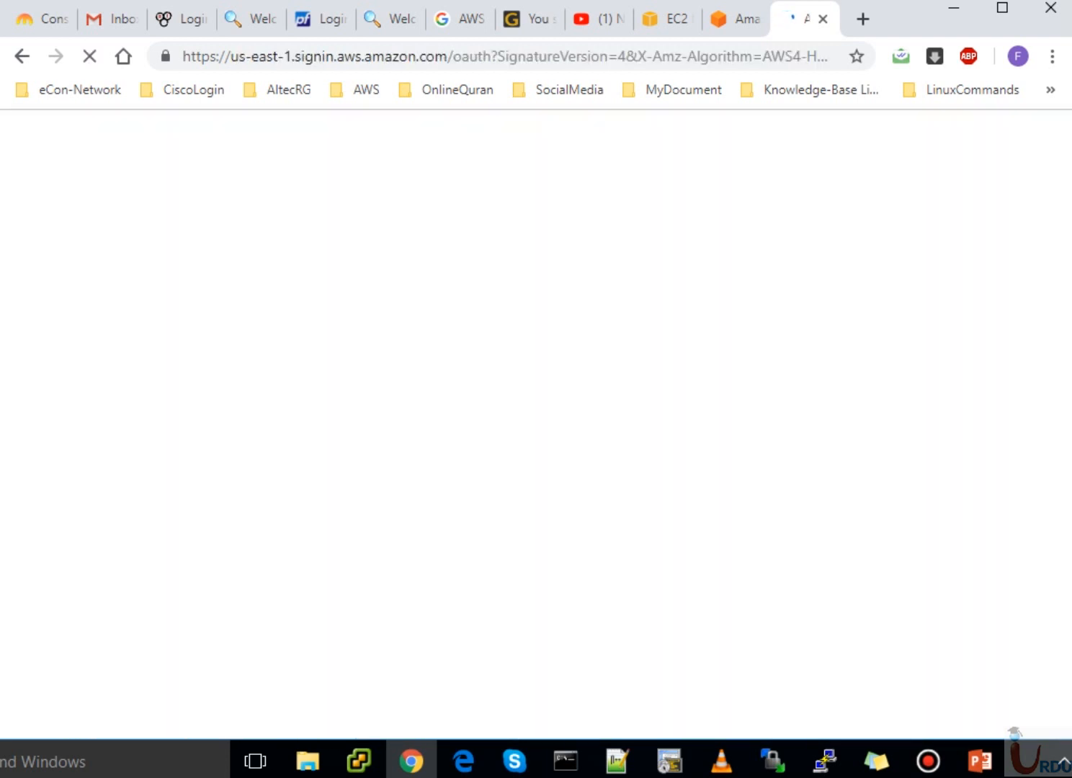
pyautogui.write('fai')
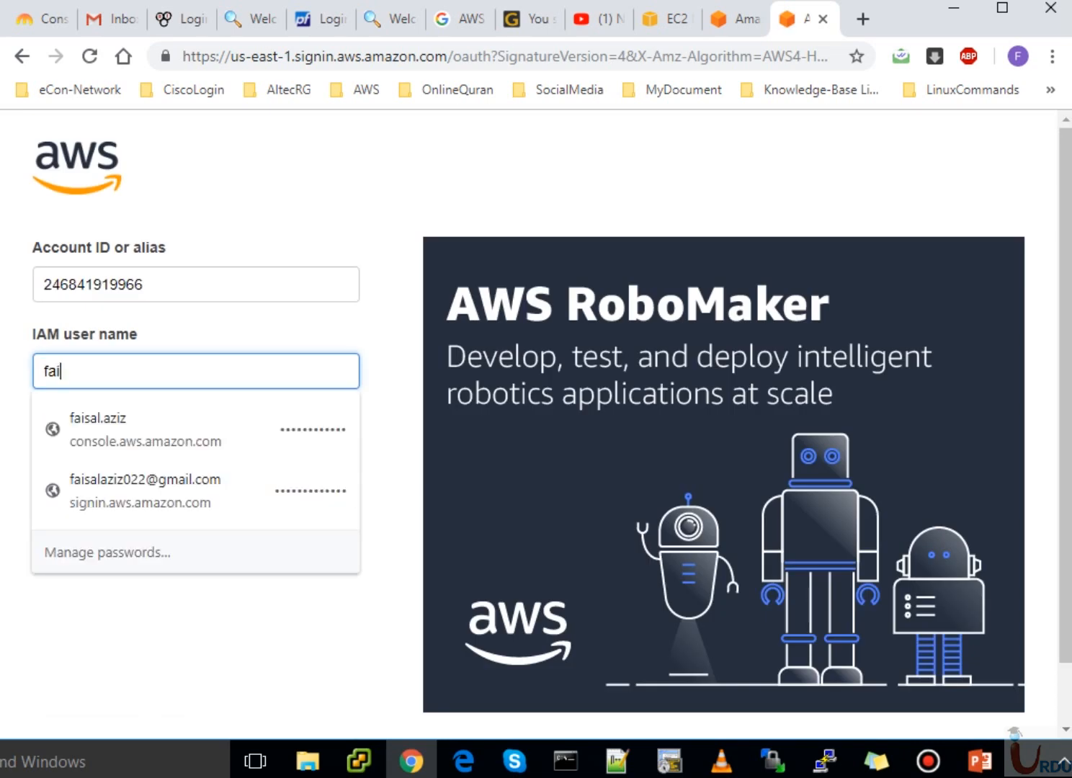
pyautogui.write('sal')
pyautogui.press('Tab')
pyautogui.write('••••••••••')
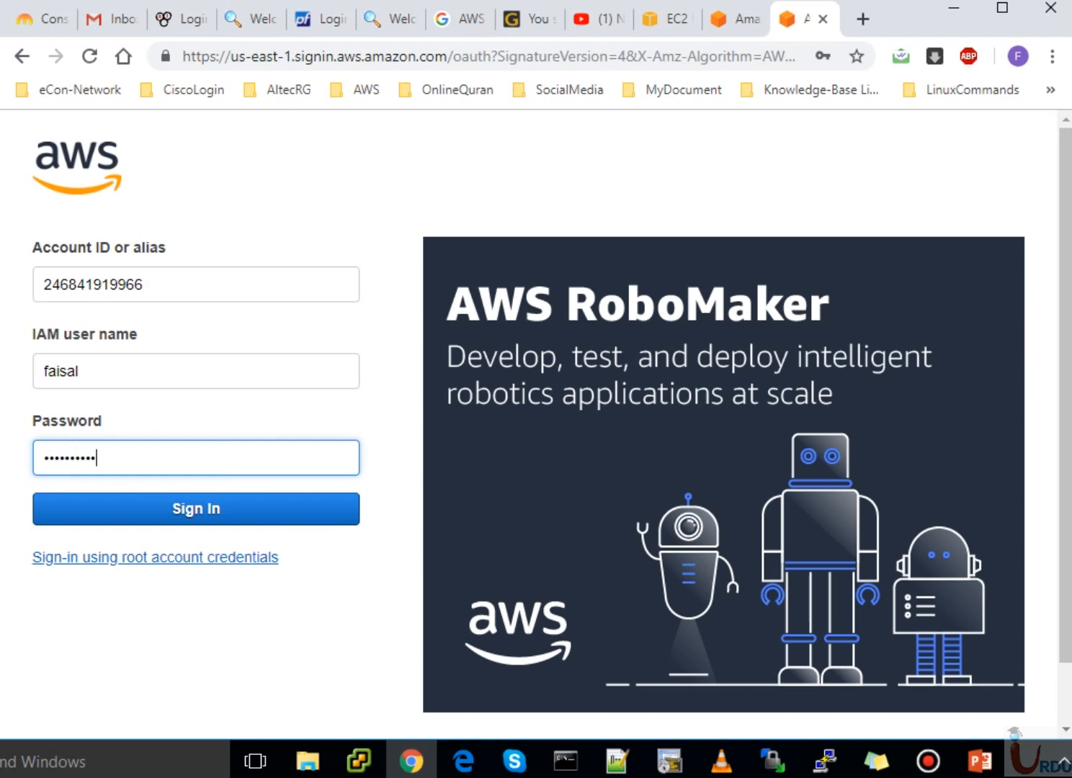
pyautogui.press('Return')
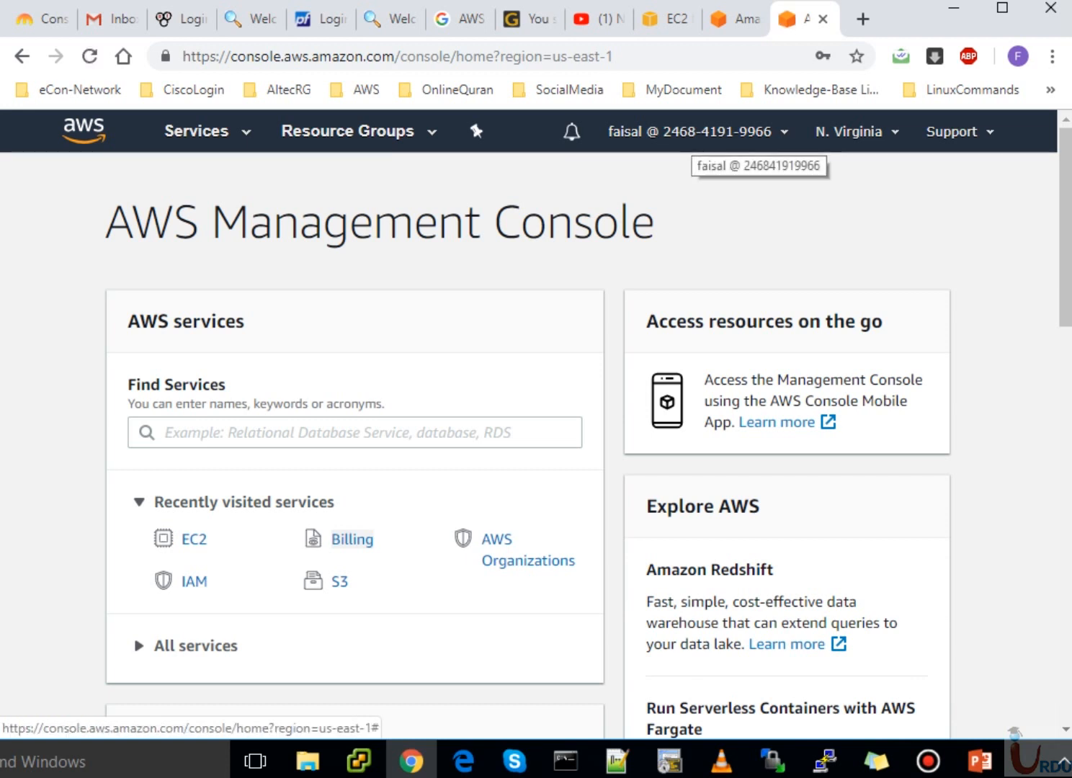
pyautogui.click(690, 131)
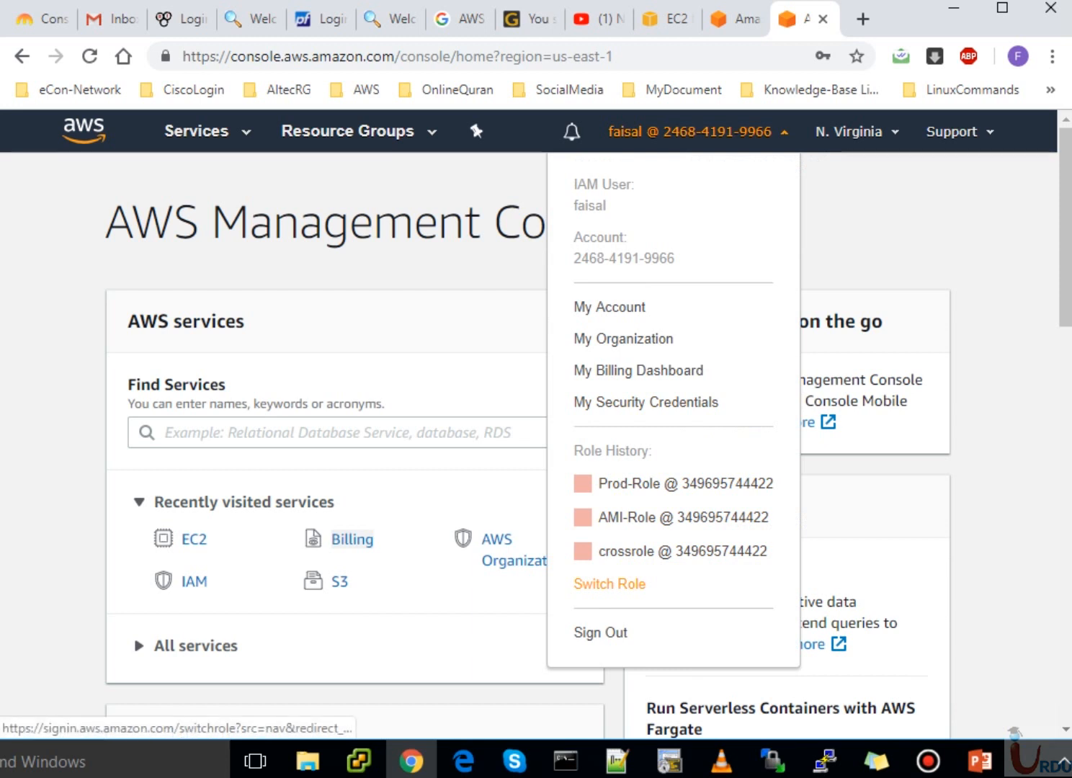
pyautogui.click(609, 584)
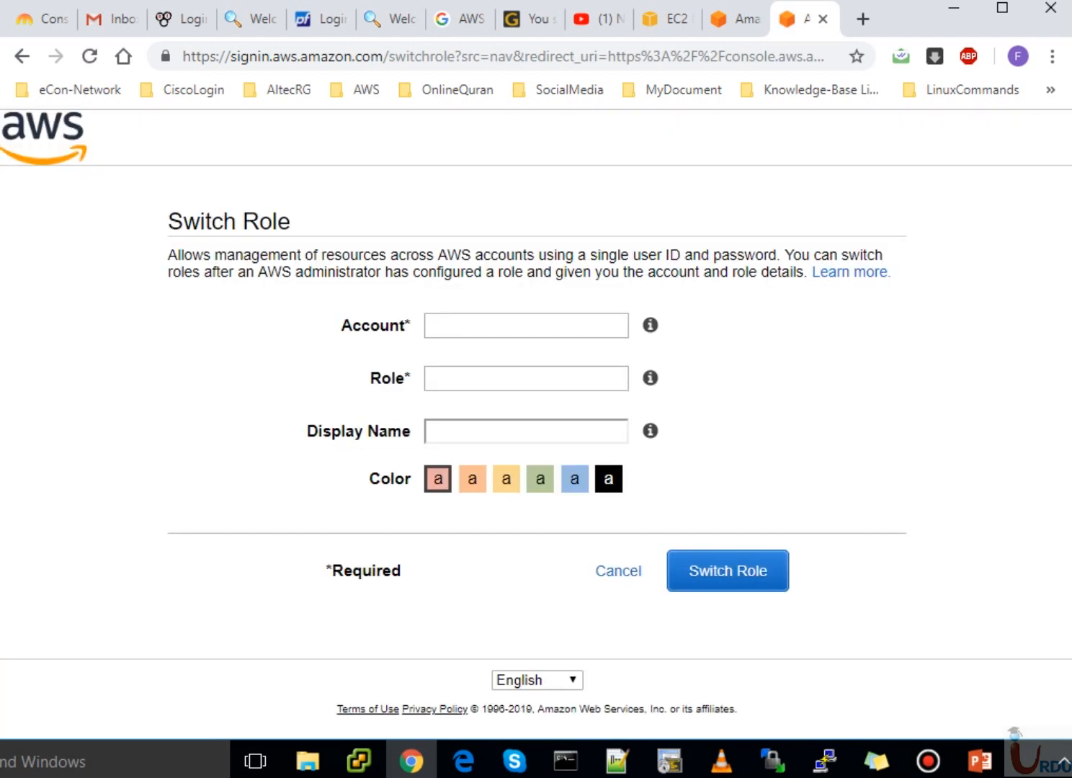
pyautogui.click(526, 326)
pyautogui.click(710, 361)
pyautogui.click(527, 378)
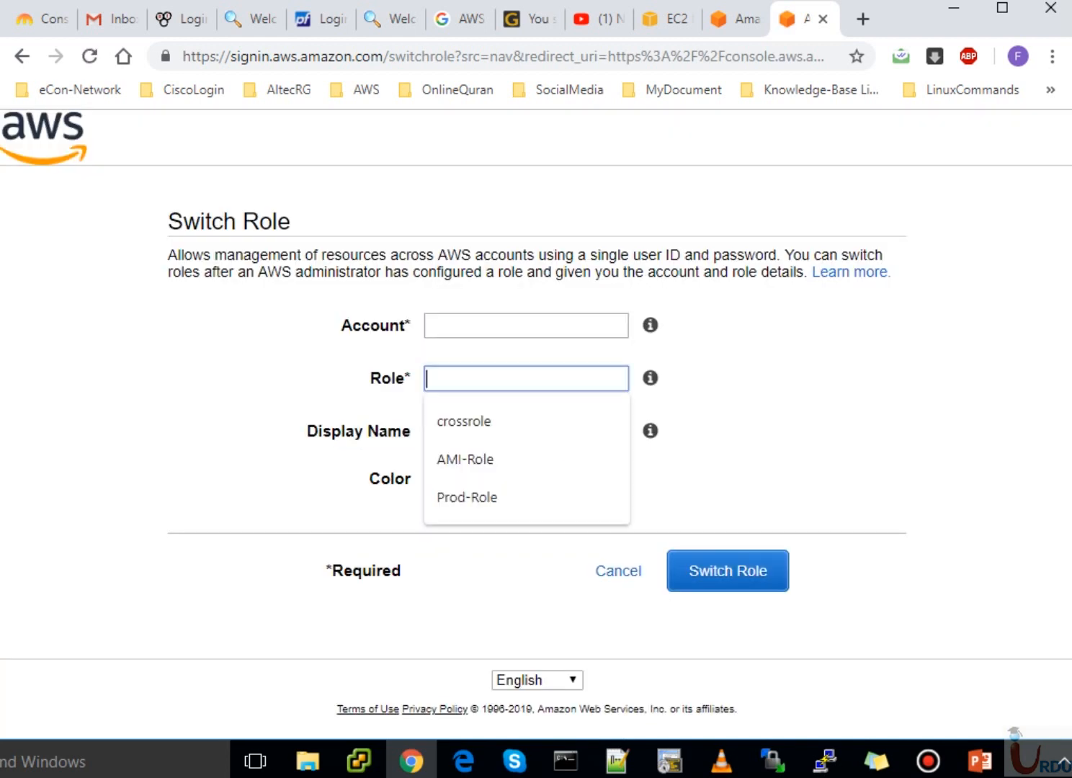
pyautogui.click(618, 571)
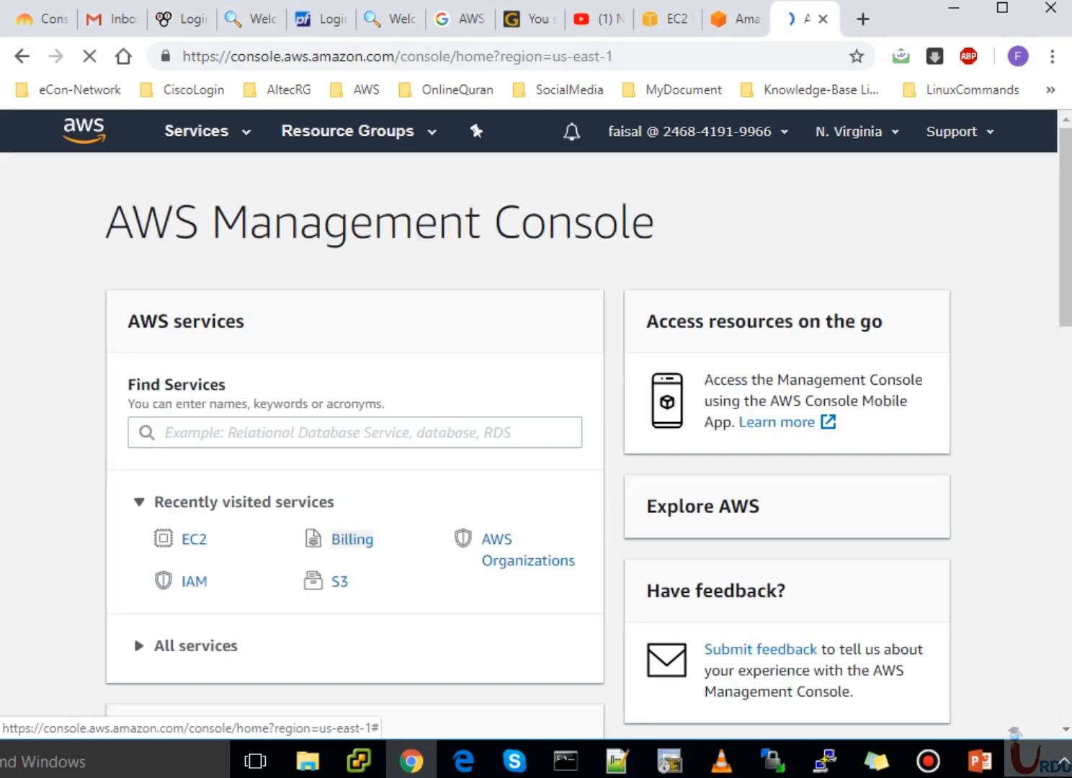
# Switch to Prod-Role in the Prod account from the role history and open the EC2 console.
pyautogui.click(690, 131)
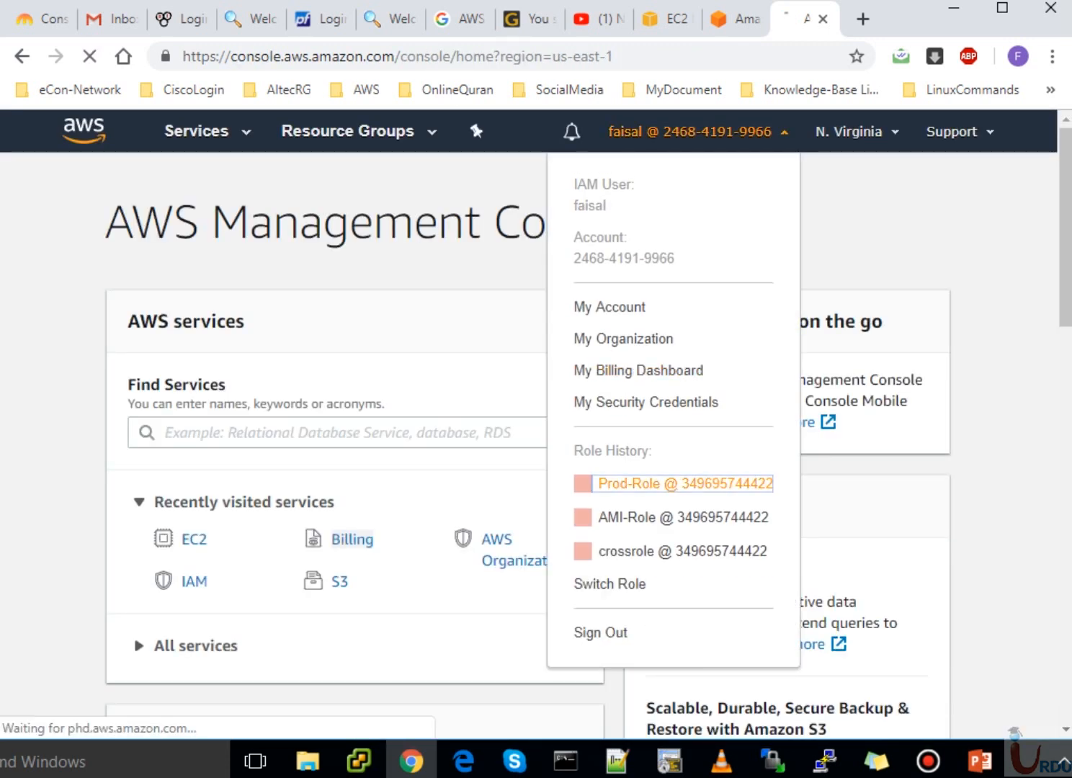
pyautogui.click(684, 484)
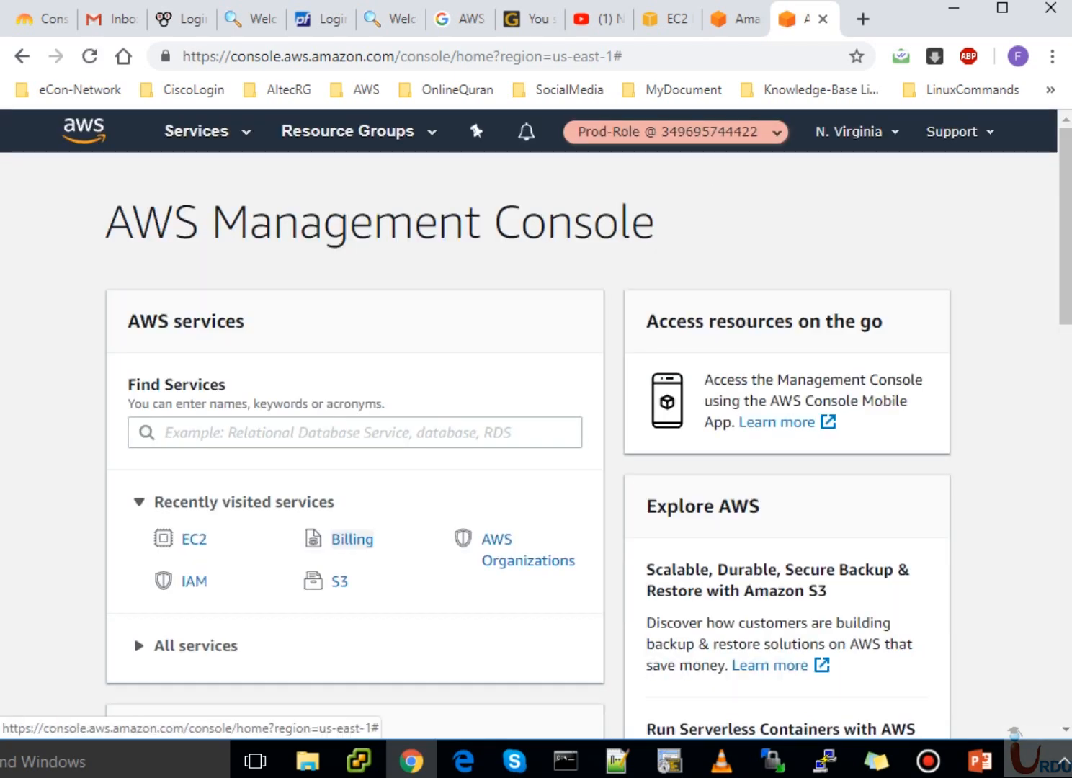
pyautogui.click(194, 539)
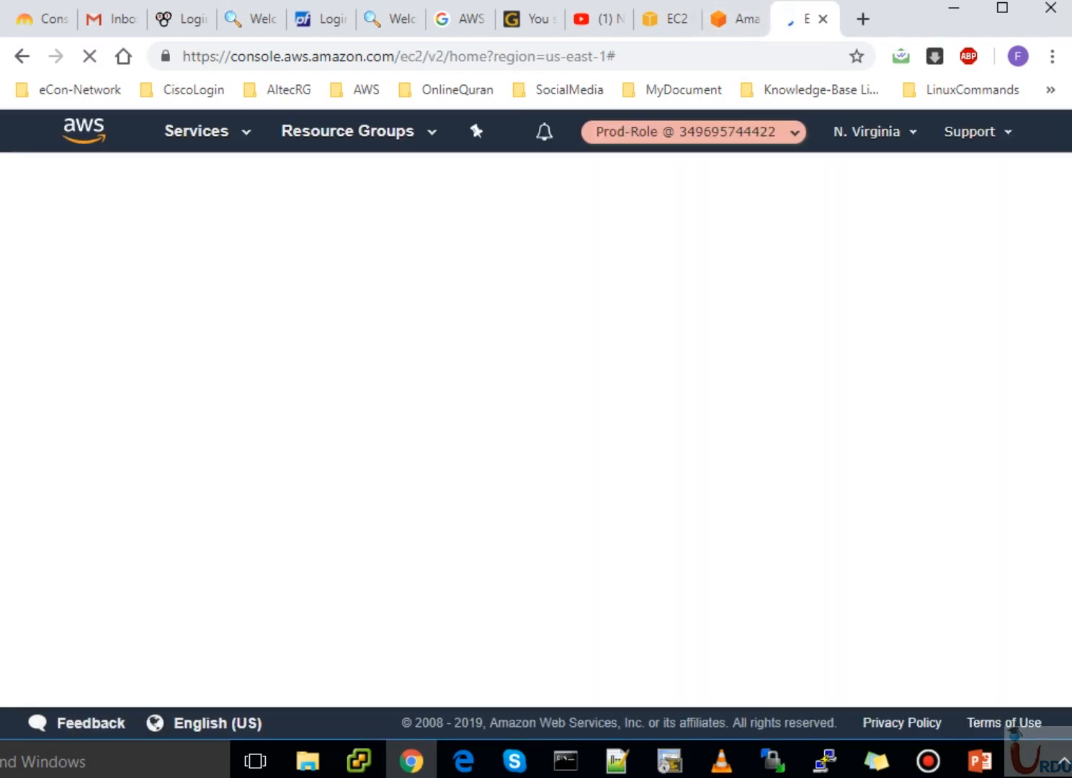
# Leave Prod-Role and switch back to the original IAM user of the Dev account.
pyautogui.click(753, 137)
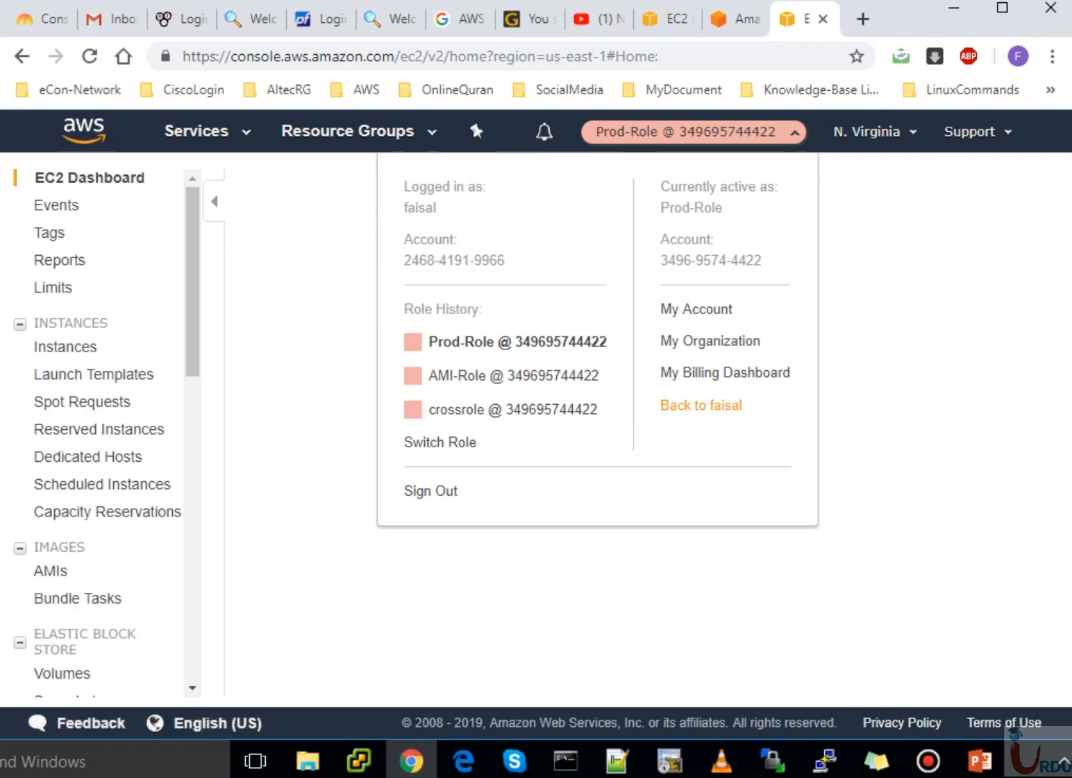
pyautogui.click(701, 405)
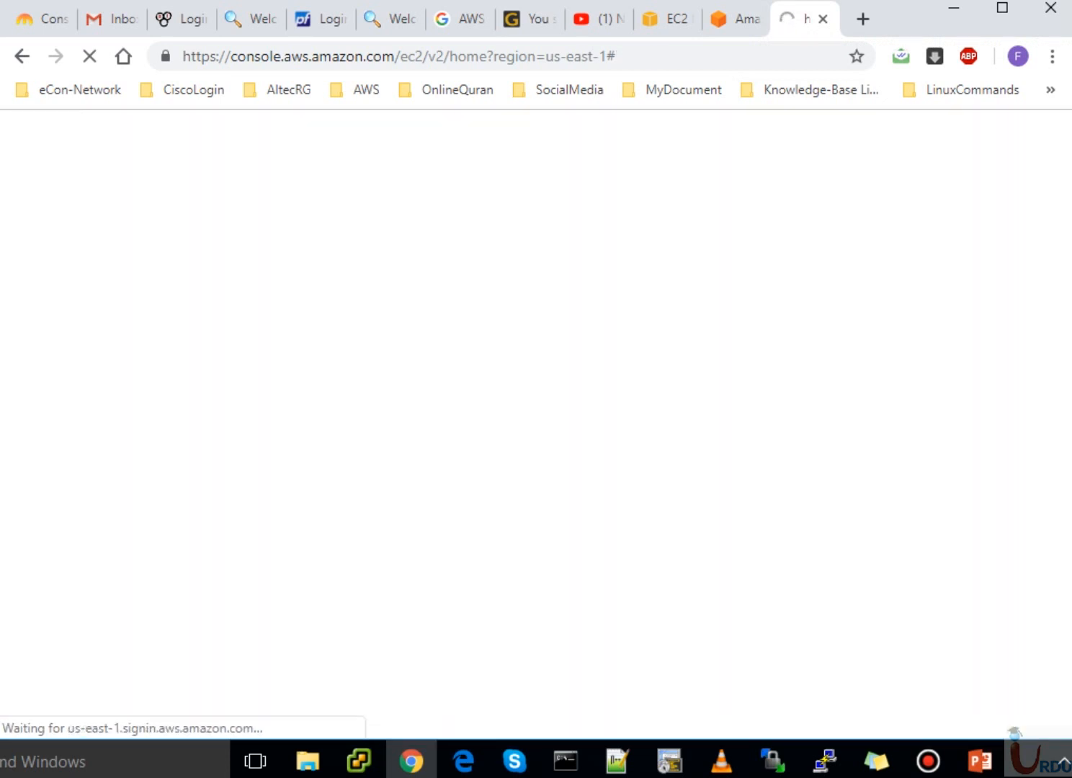